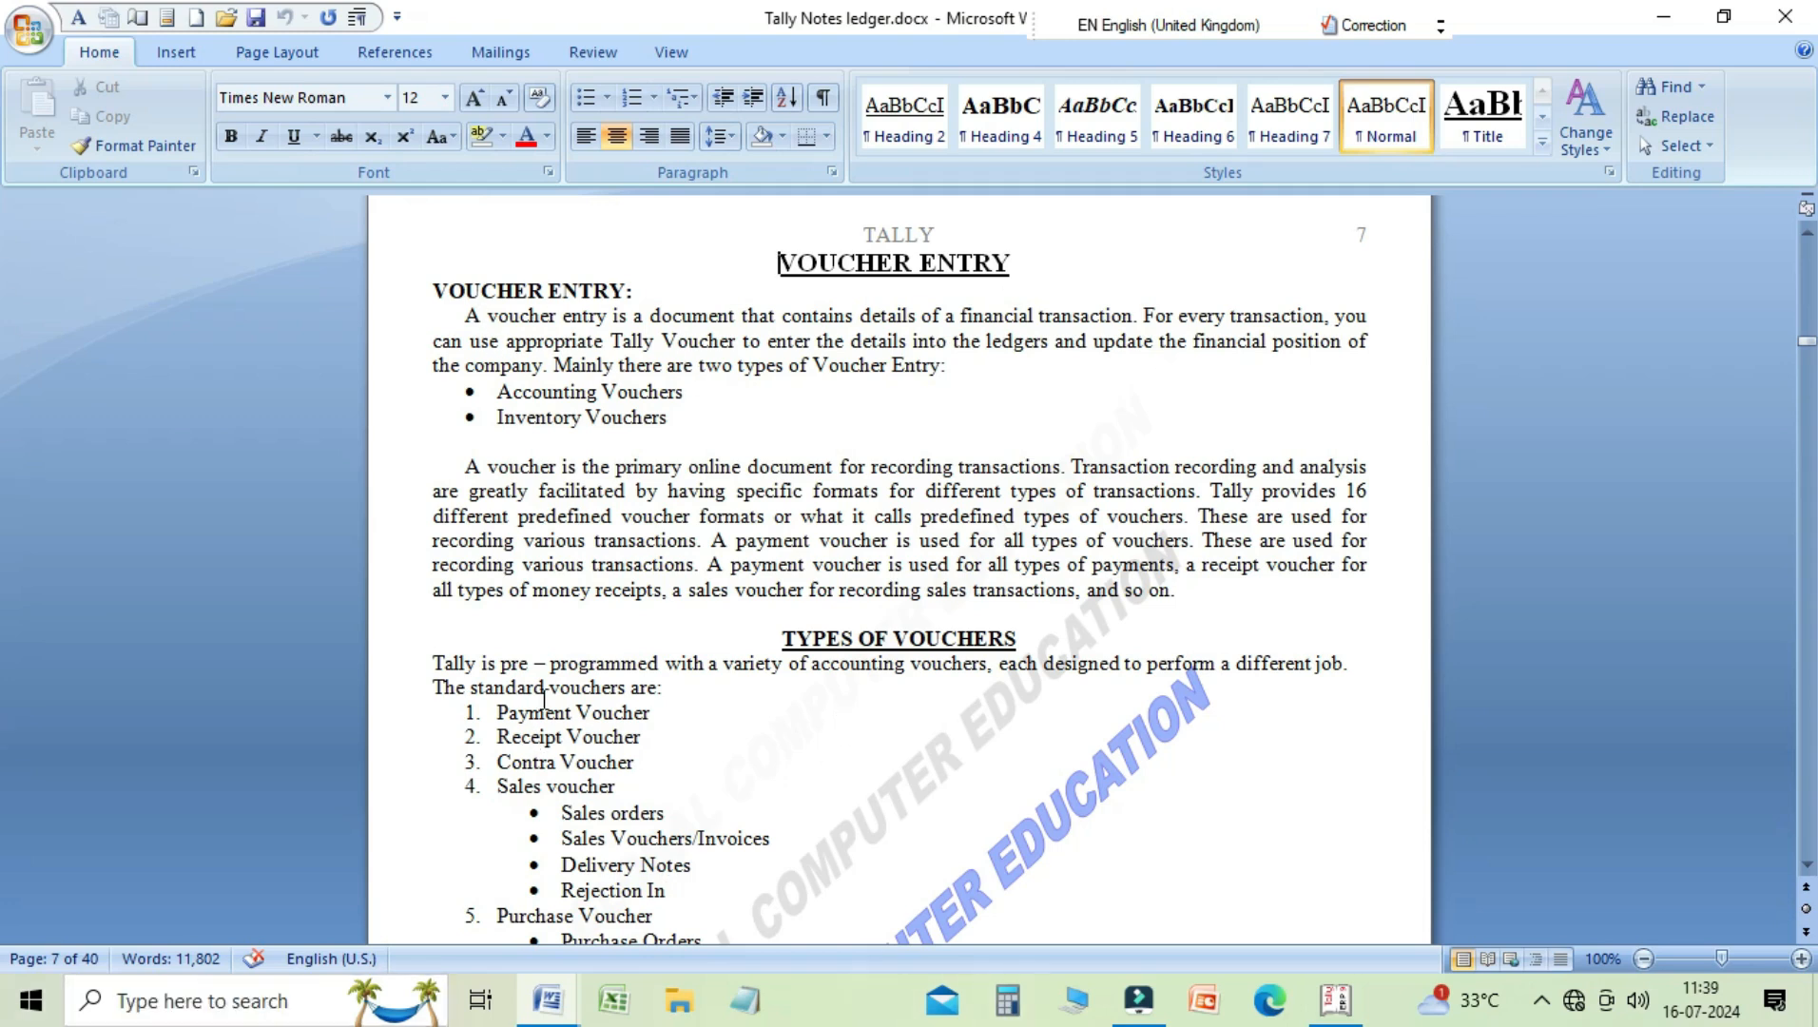
Step: Review the Voucher Entry definition and its two types, Accounting Vouchers and Inventory Vouchers, in the Tally notes
click(615, 388)
click(611, 416)
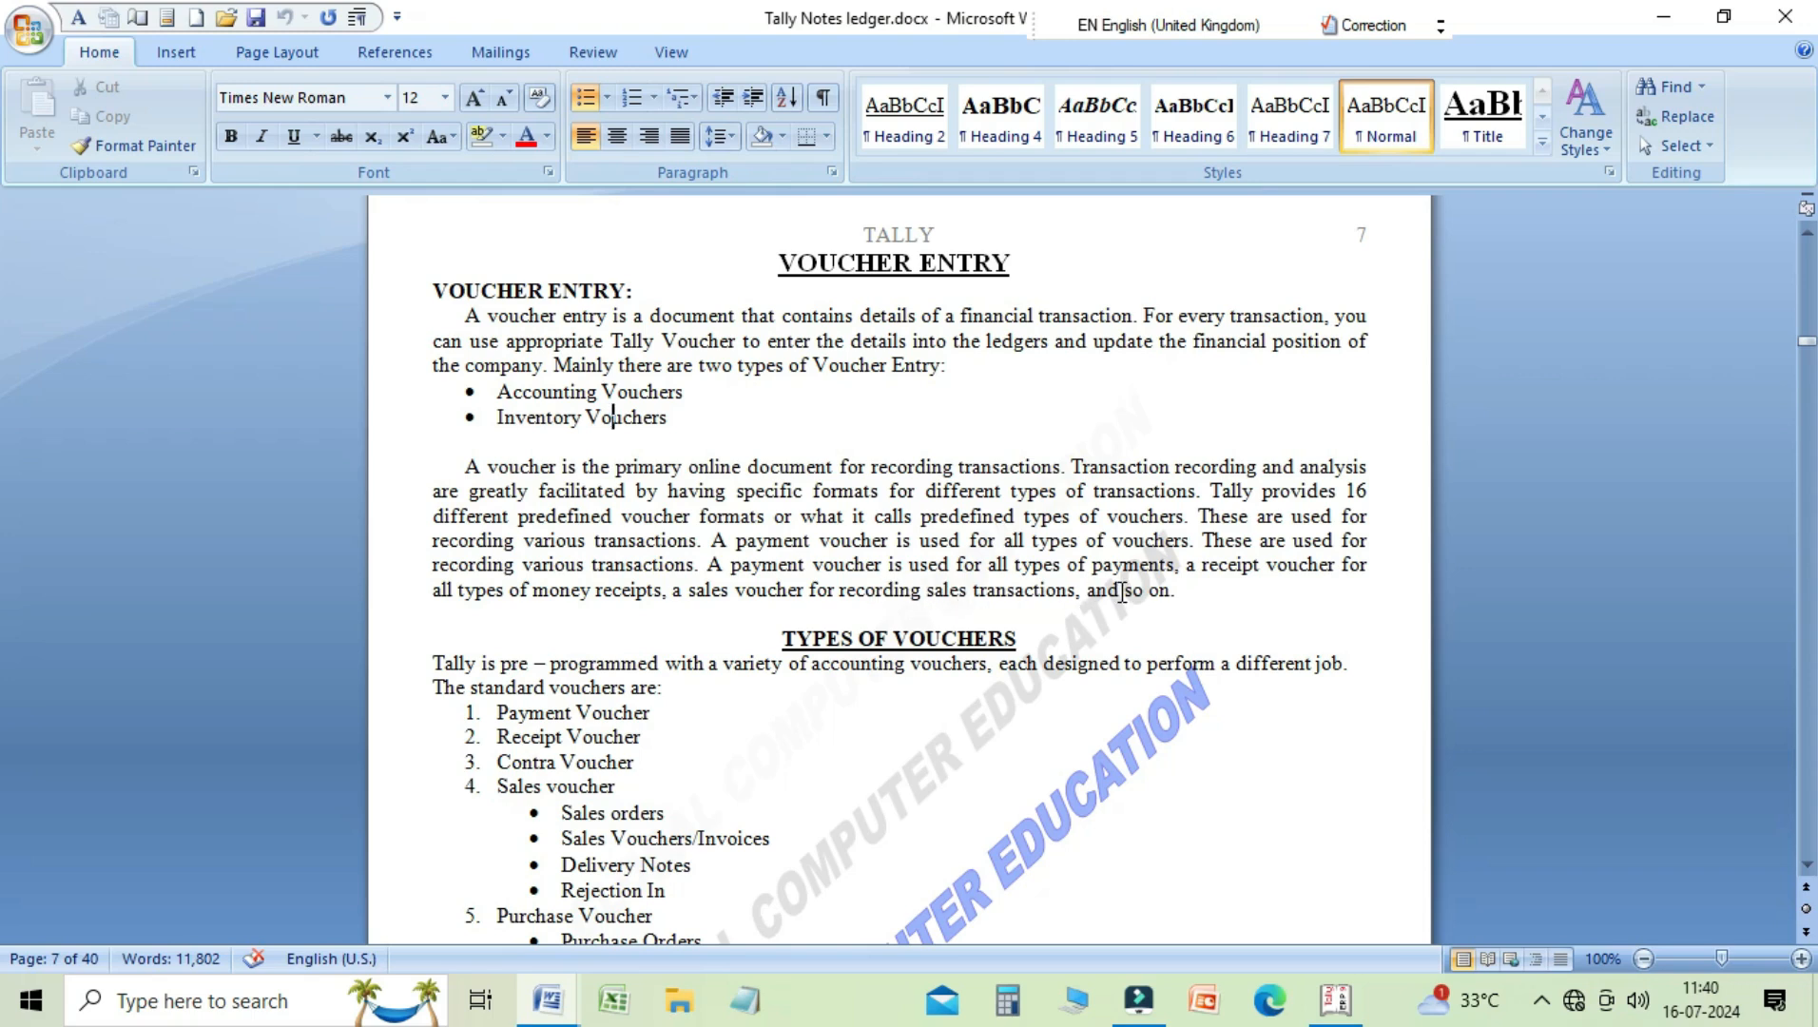
key(Down)
key(Down)
key(Down)
key(Down)
key(Down)
key(Down)
key(Down)
key(Down)
key(Down)
key(Down)
key(Down)
key(Down)
key(Down)
key(Down)
key(Down)
key(Down)
key(Down)
key(Down)
key(Down)
key(Down)
key(Down)
key(Down)
key(Down)
key(Down)
key(Down)
key(Down)
key(Down)
key(Down)
key(Down)
key(Down)
key(Down)
key(Down)
key(Down)
key(Down)
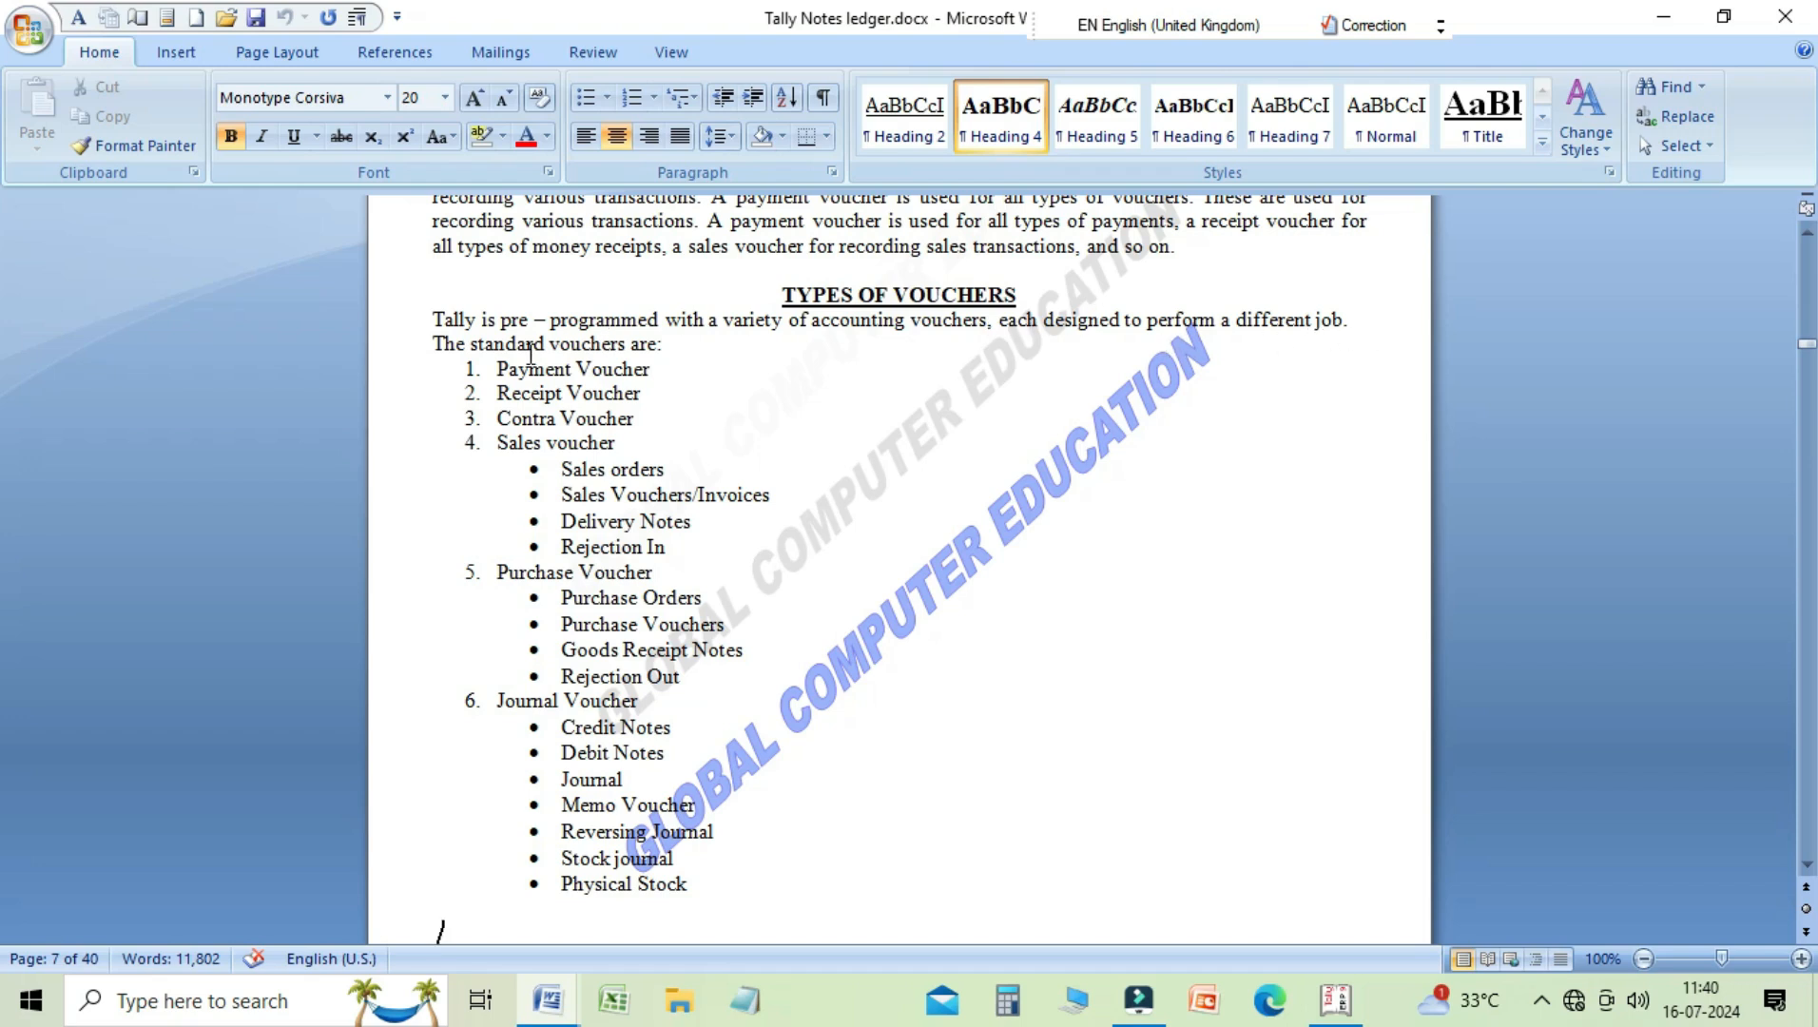
Step: Go through the standard voucher list from Payment, Receipt and Contra to the Sales voucher and its sub-types
click(642, 372)
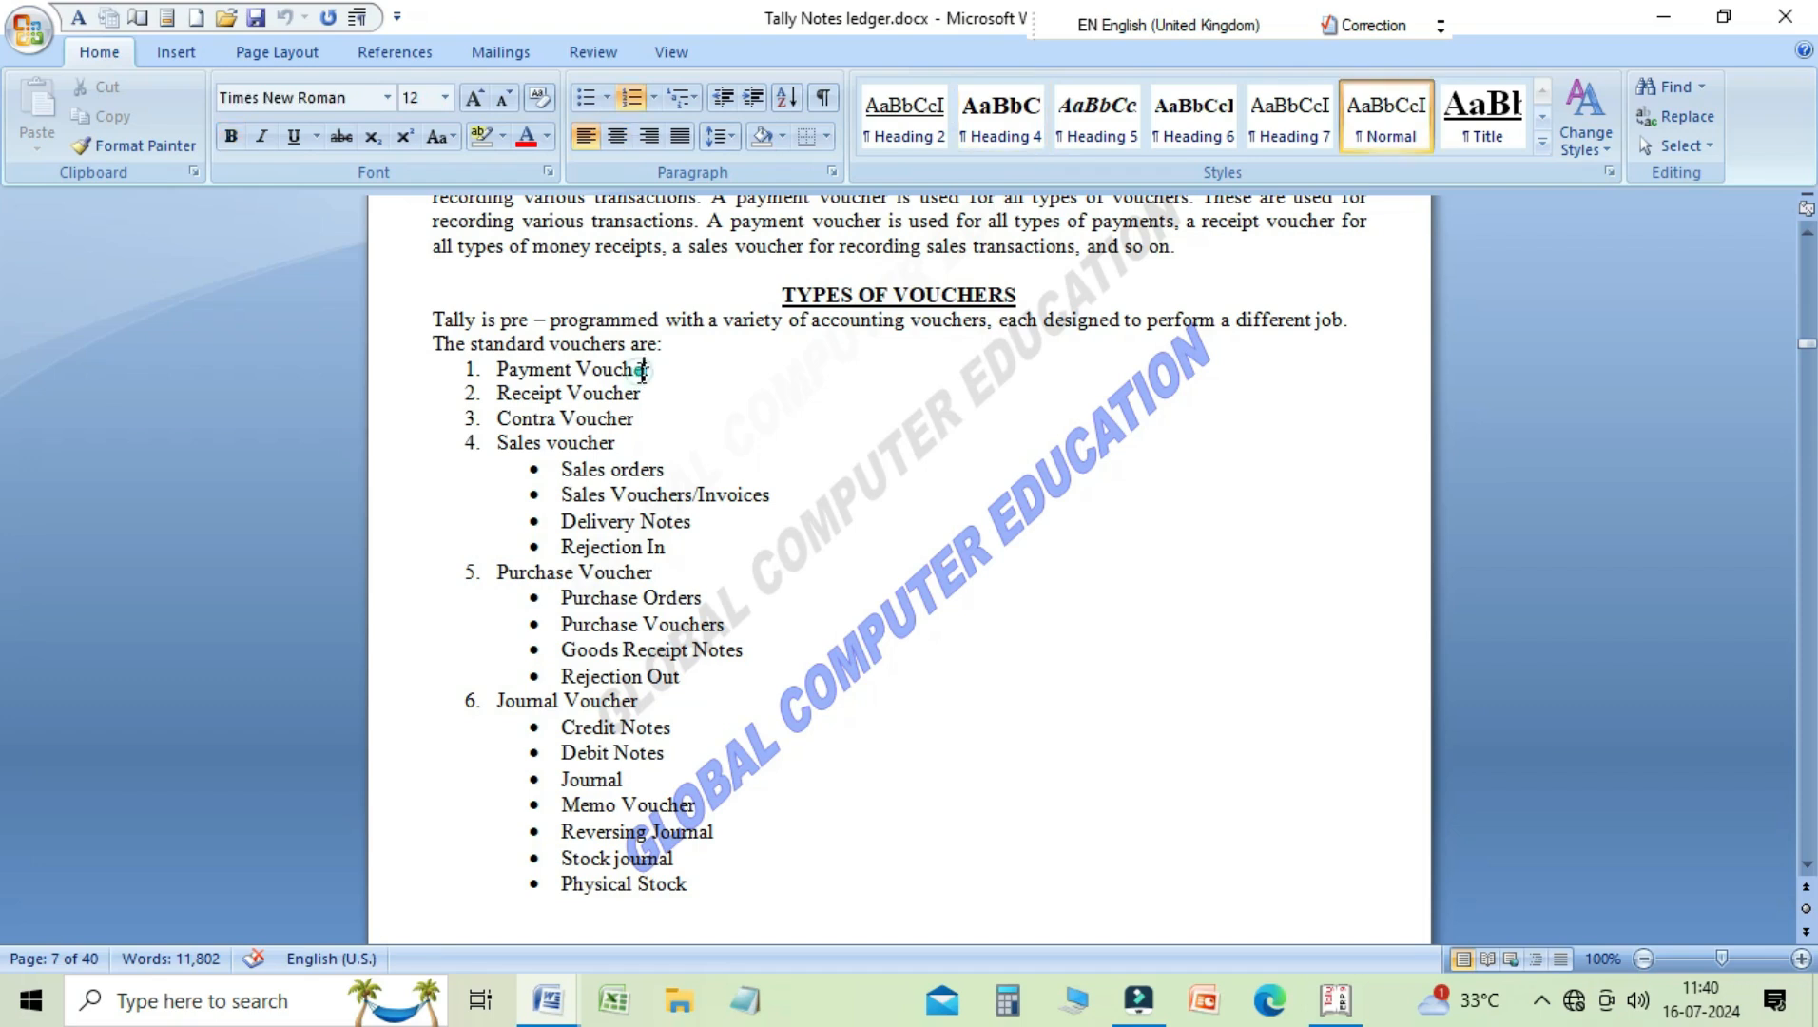
click(628, 392)
click(628, 417)
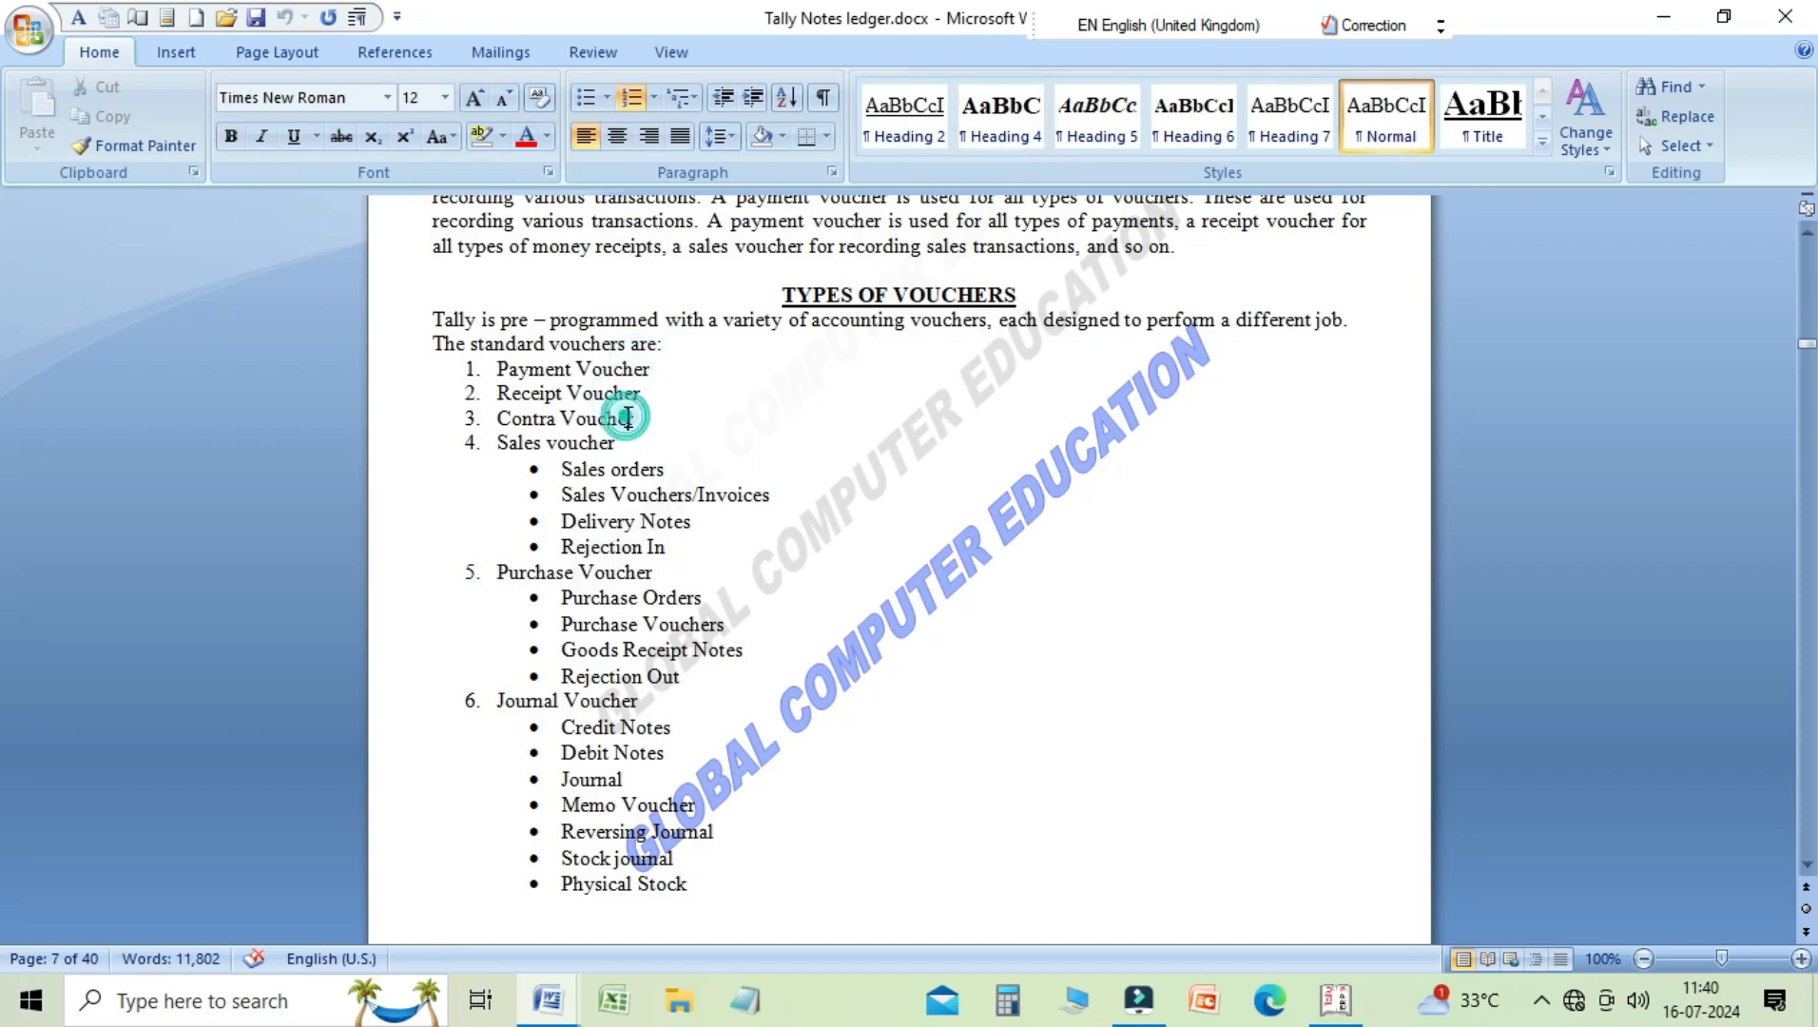
click(616, 443)
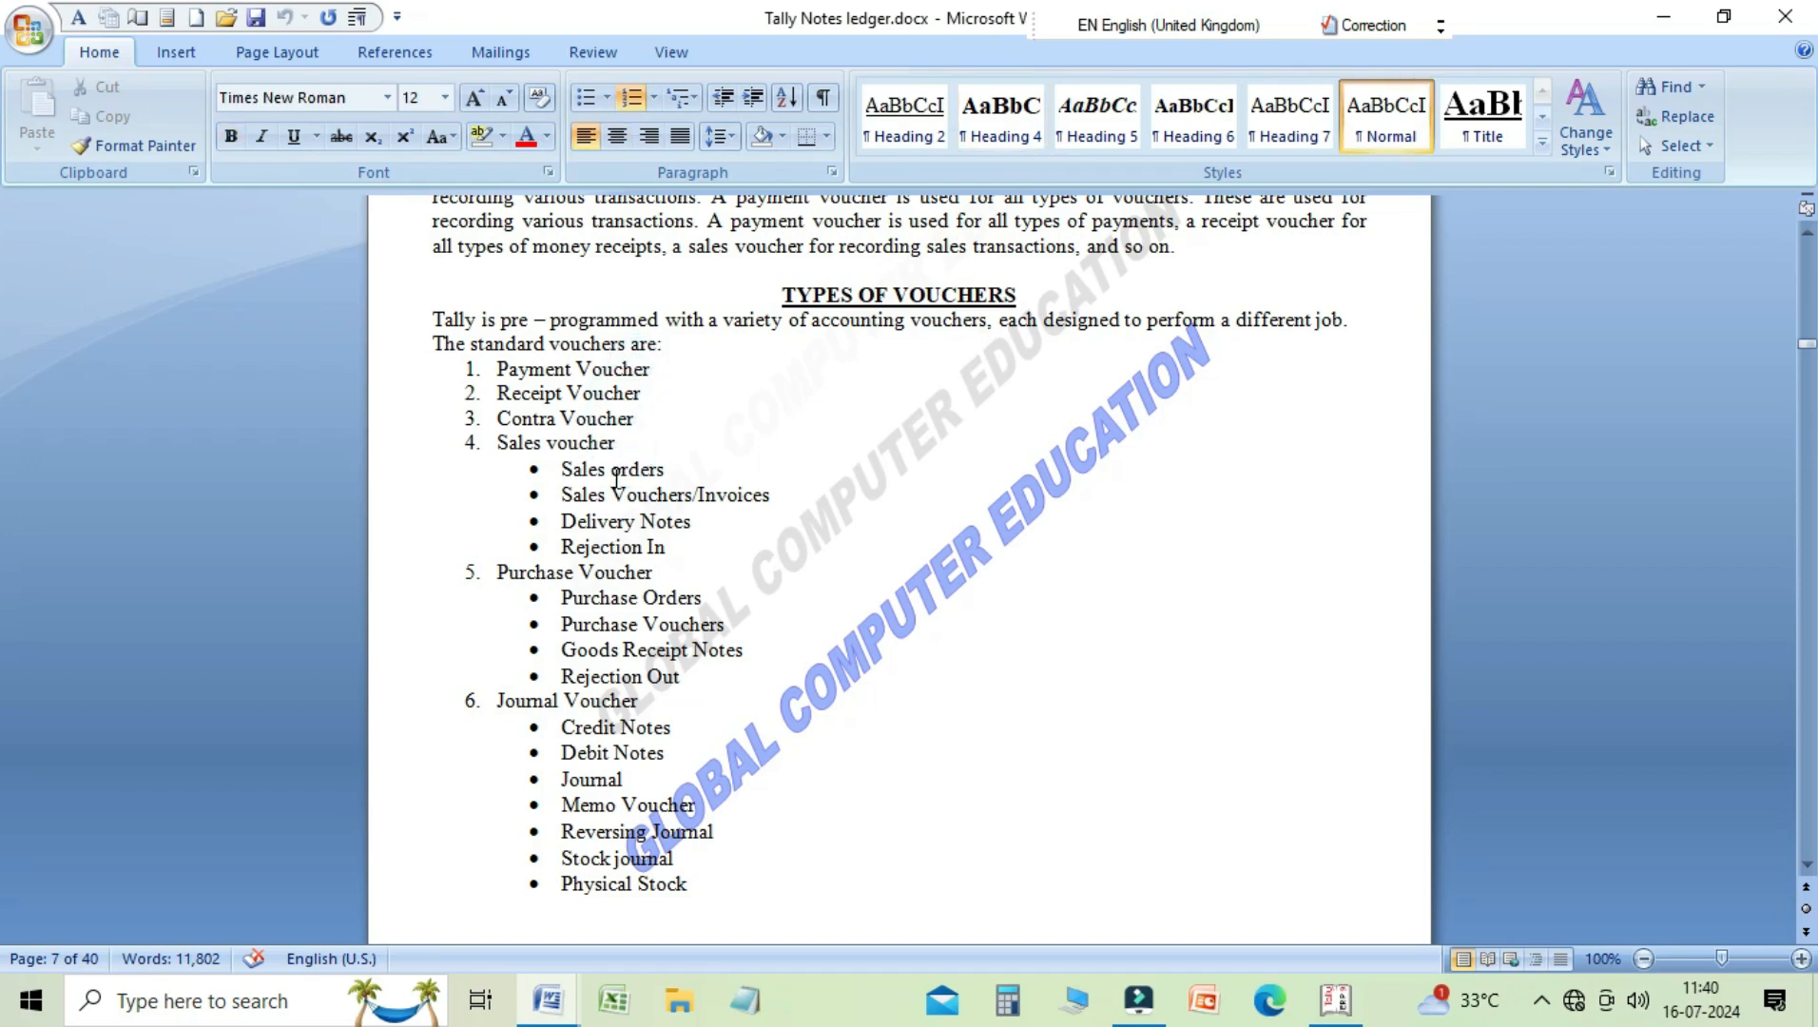
click(610, 468)
click(616, 495)
click(619, 521)
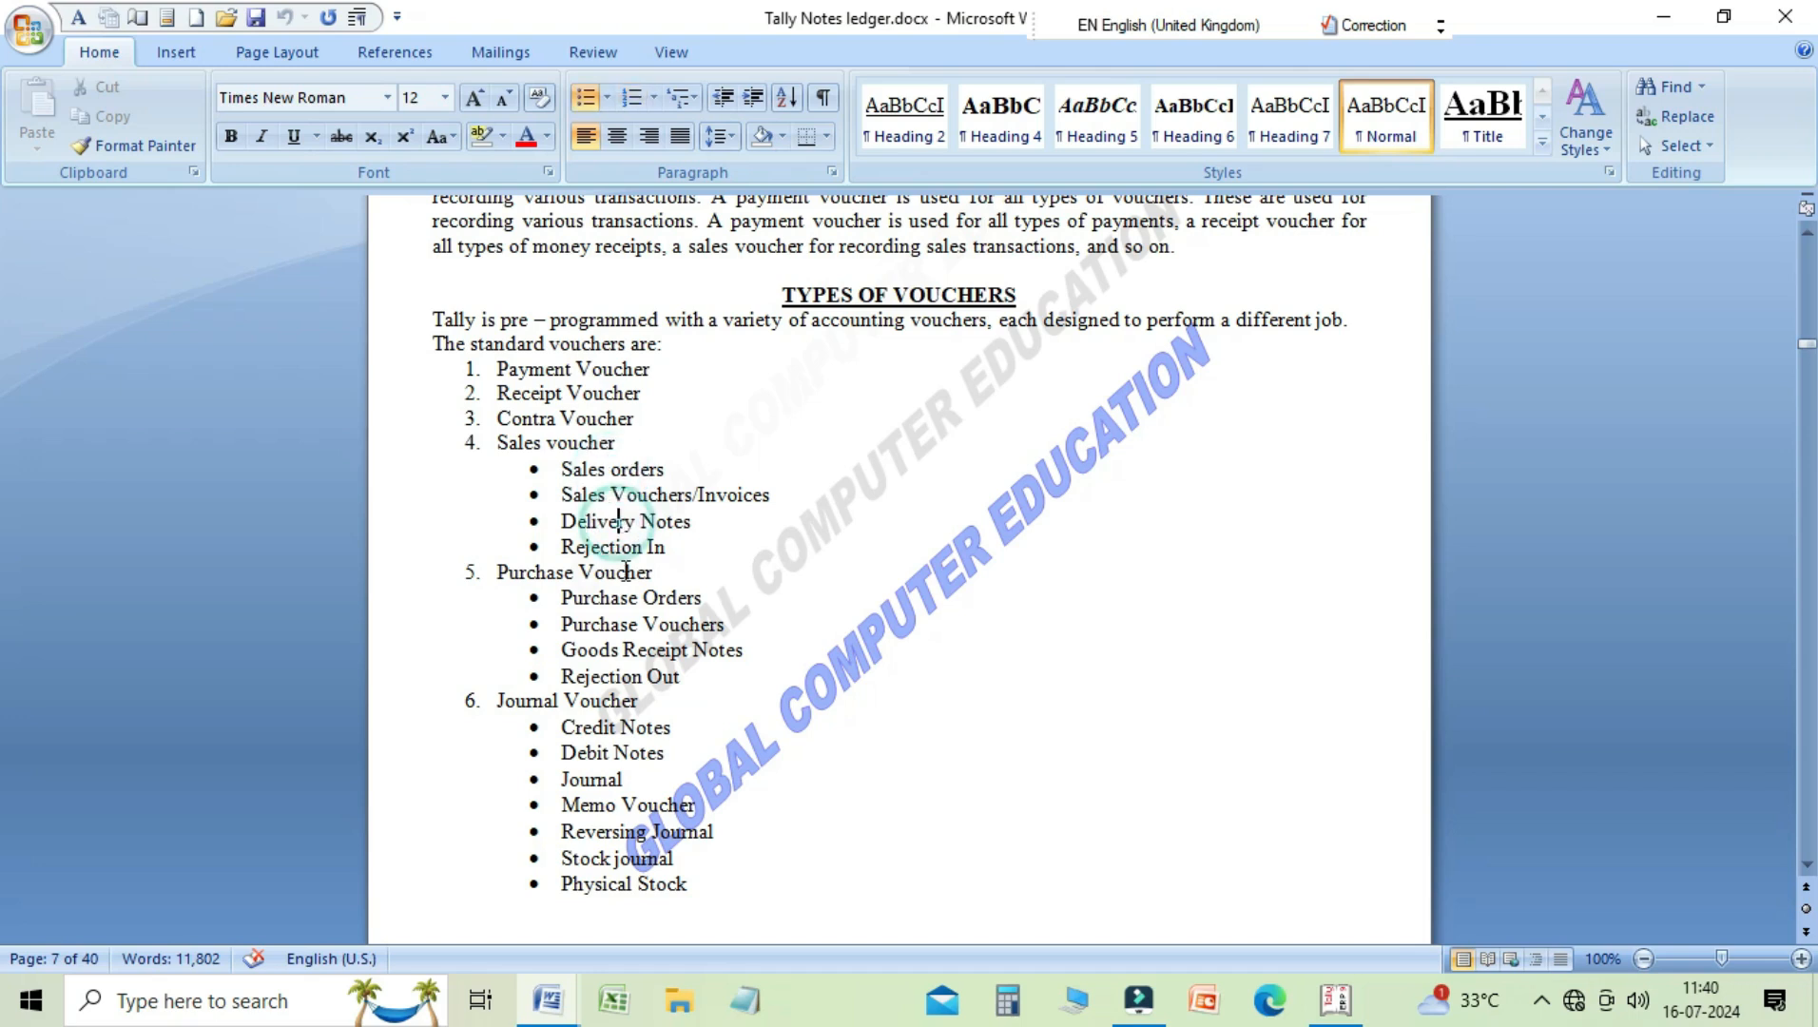
click(623, 546)
Step: Go through the Purchase Voucher and Journal Voucher entries and their sub-types in the standard voucher list
click(596, 574)
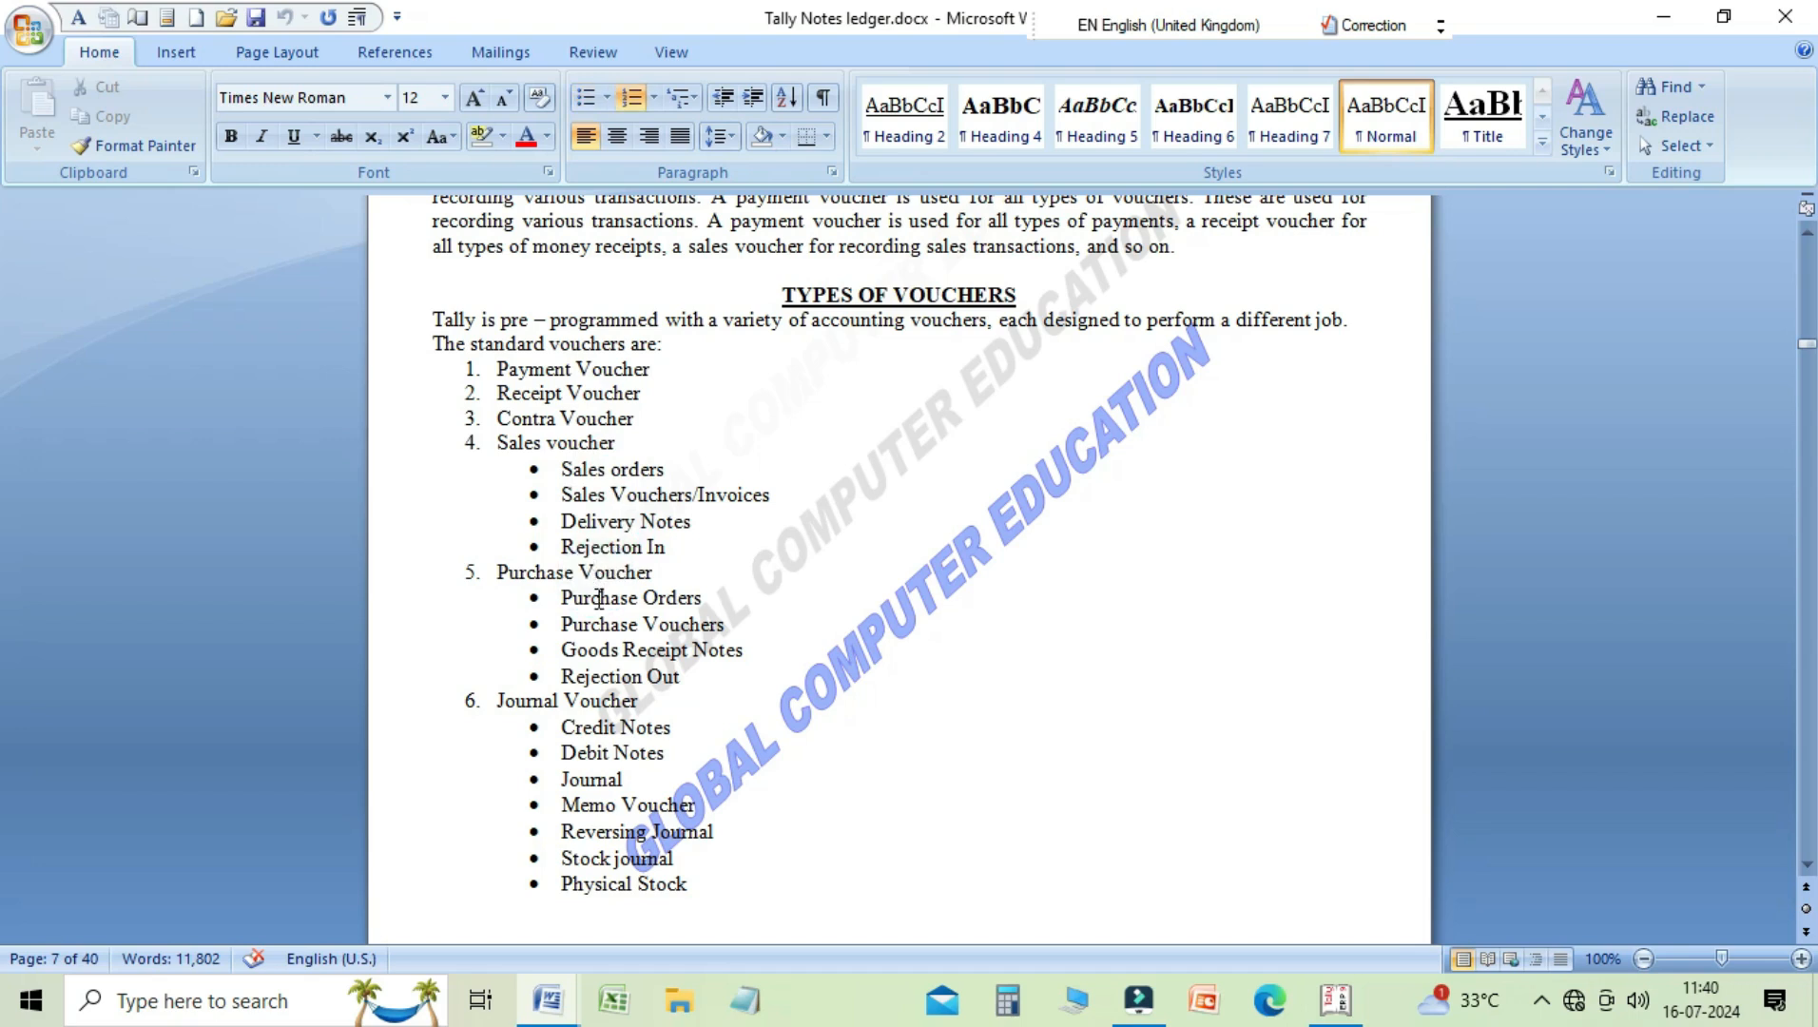
click(599, 597)
click(599, 623)
click(608, 663)
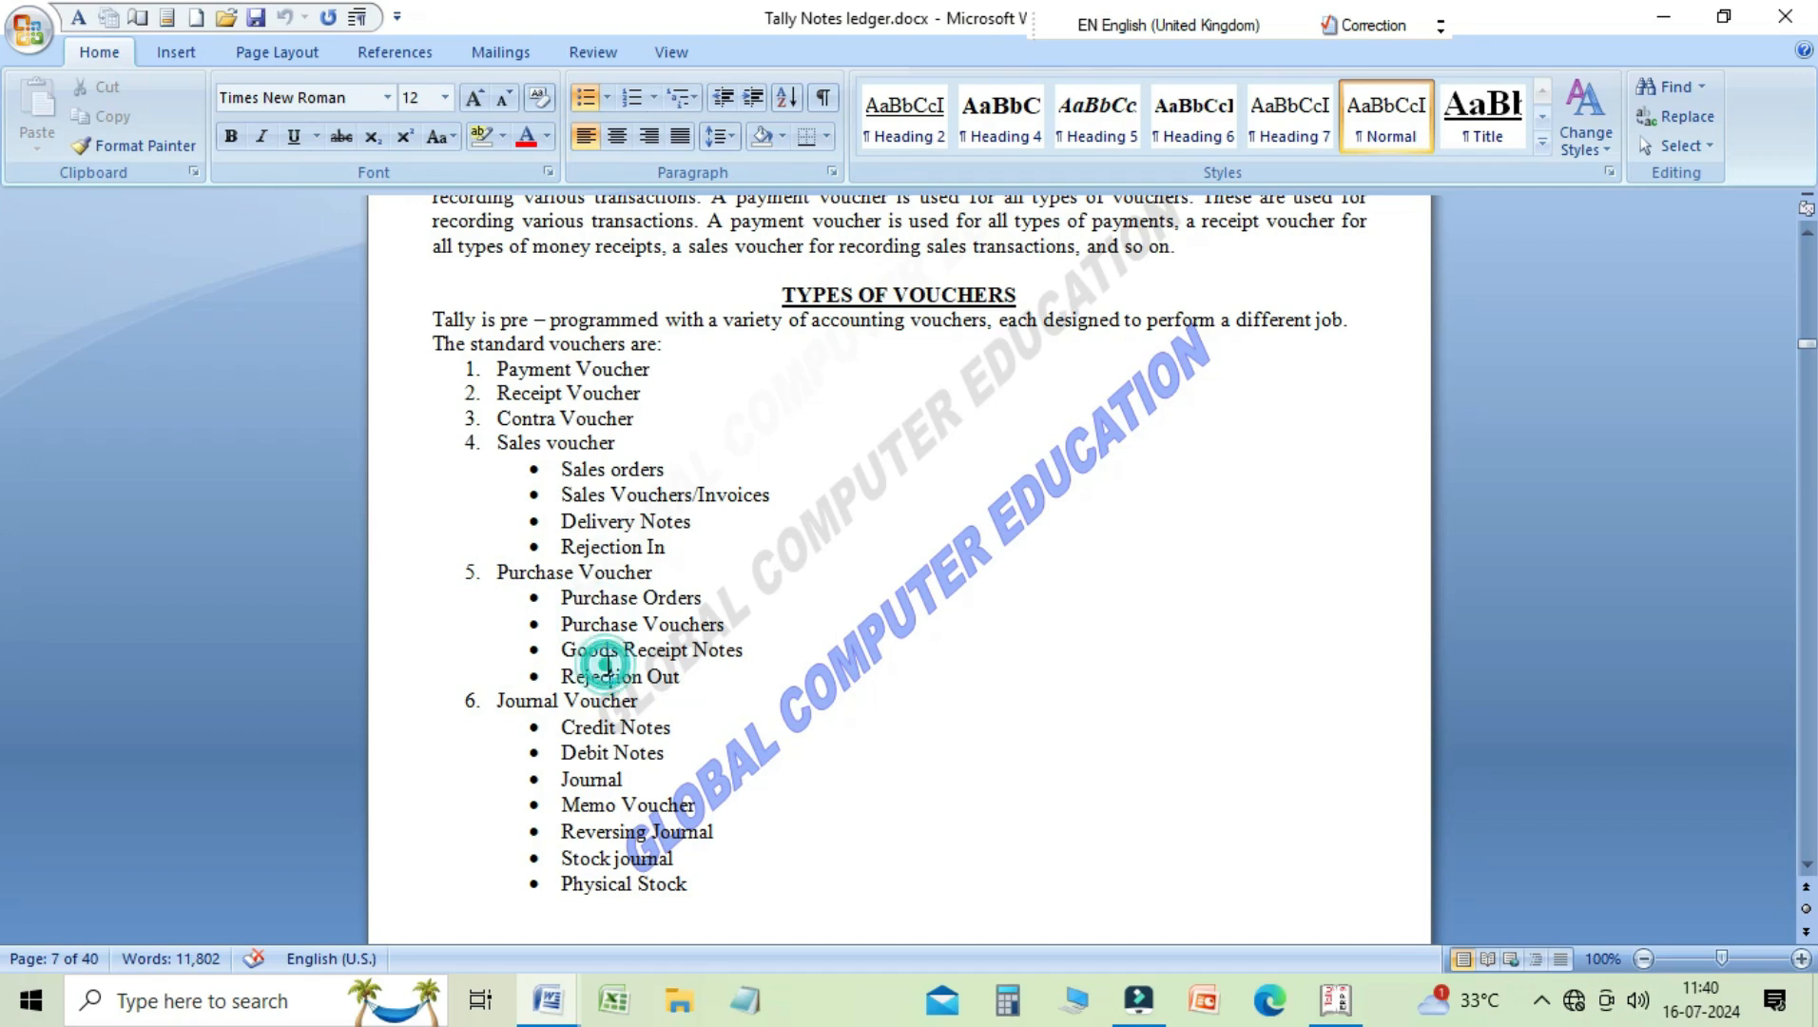
click(608, 671)
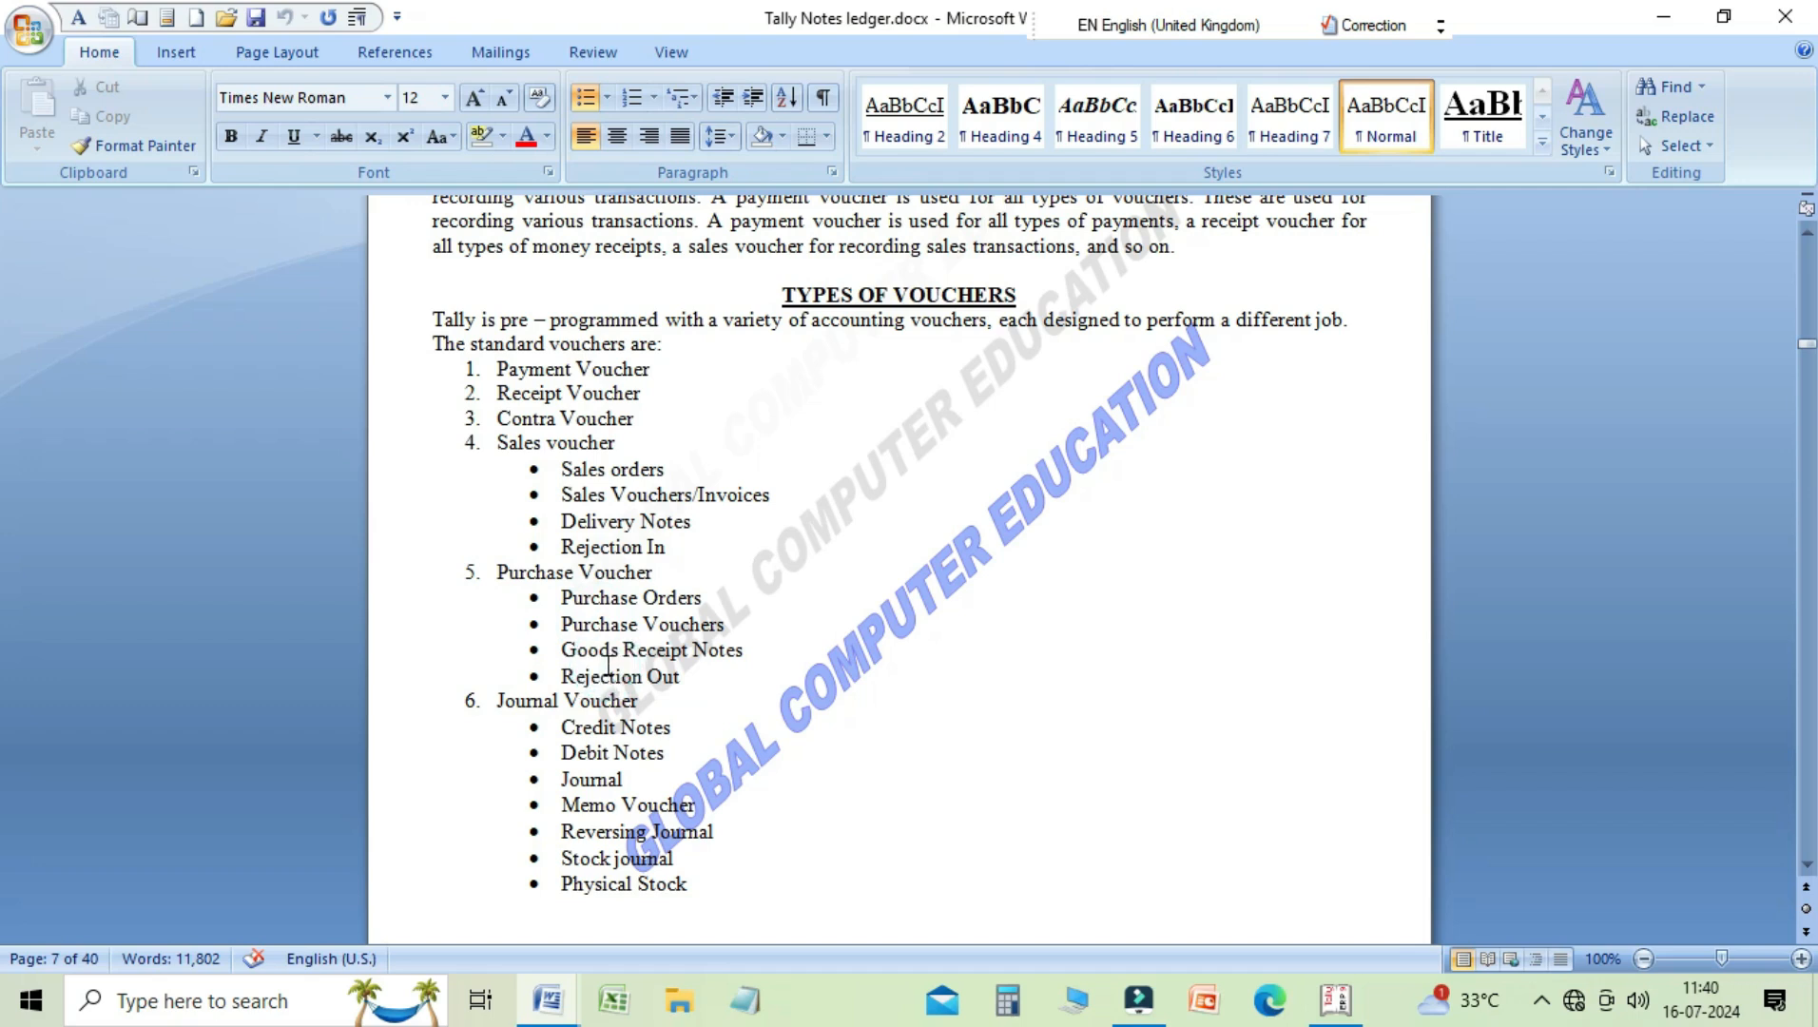
click(607, 733)
click(607, 746)
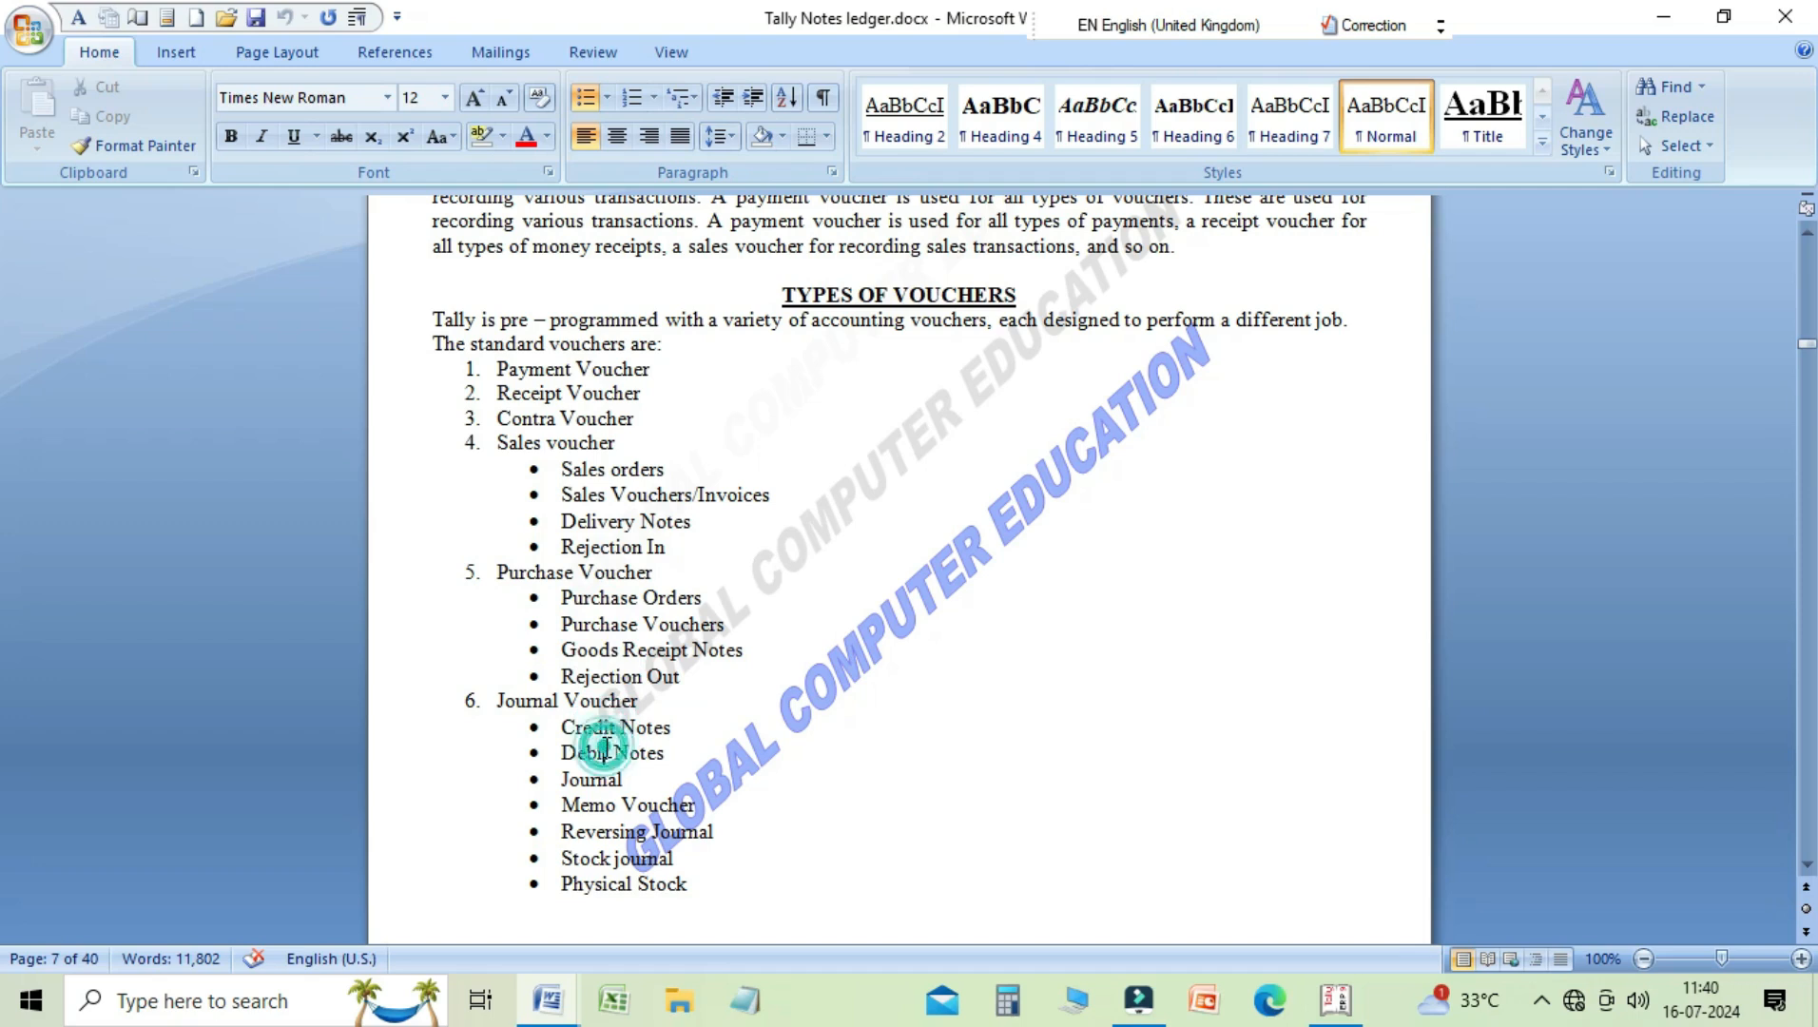
click(610, 756)
key(Down)
key(Down)
key(Down)
key(Down)
key(Down)
key(Down)
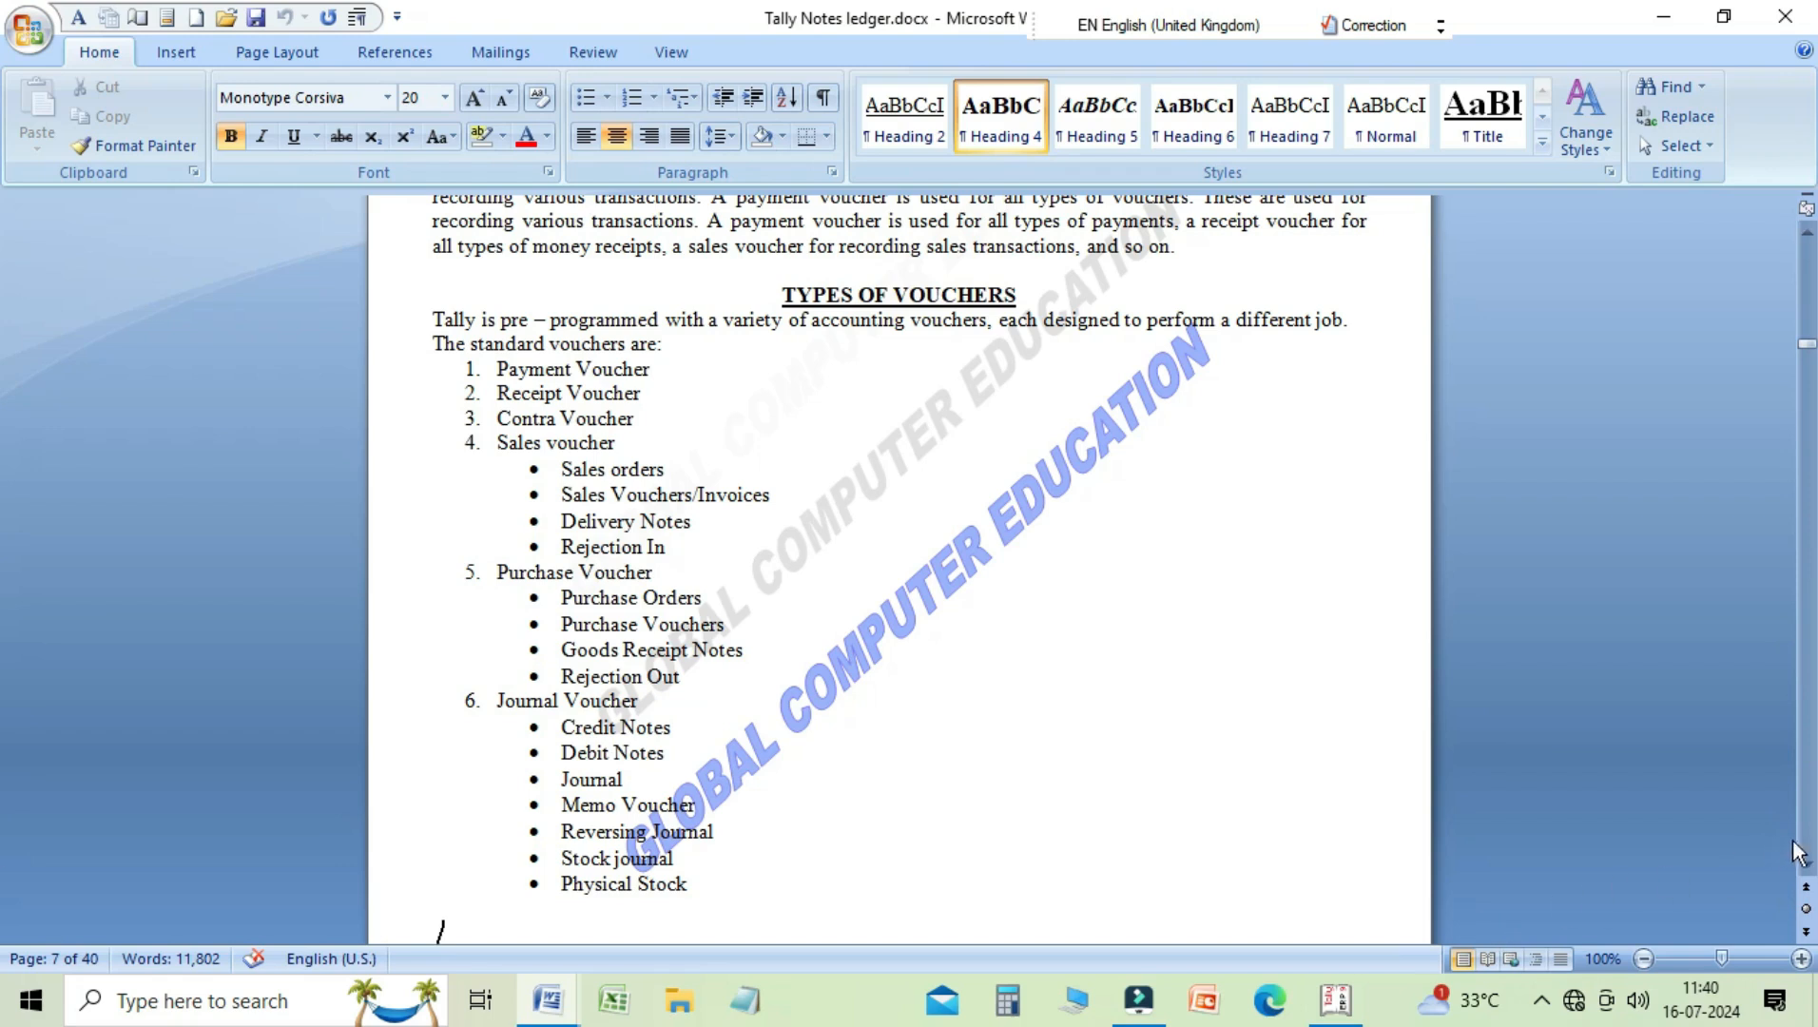
Step: Review the table of voucher screen buttons F2 to F10 and their functions on page 8 of the notes
click(1808, 866)
click(1809, 866)
click(1808, 866)
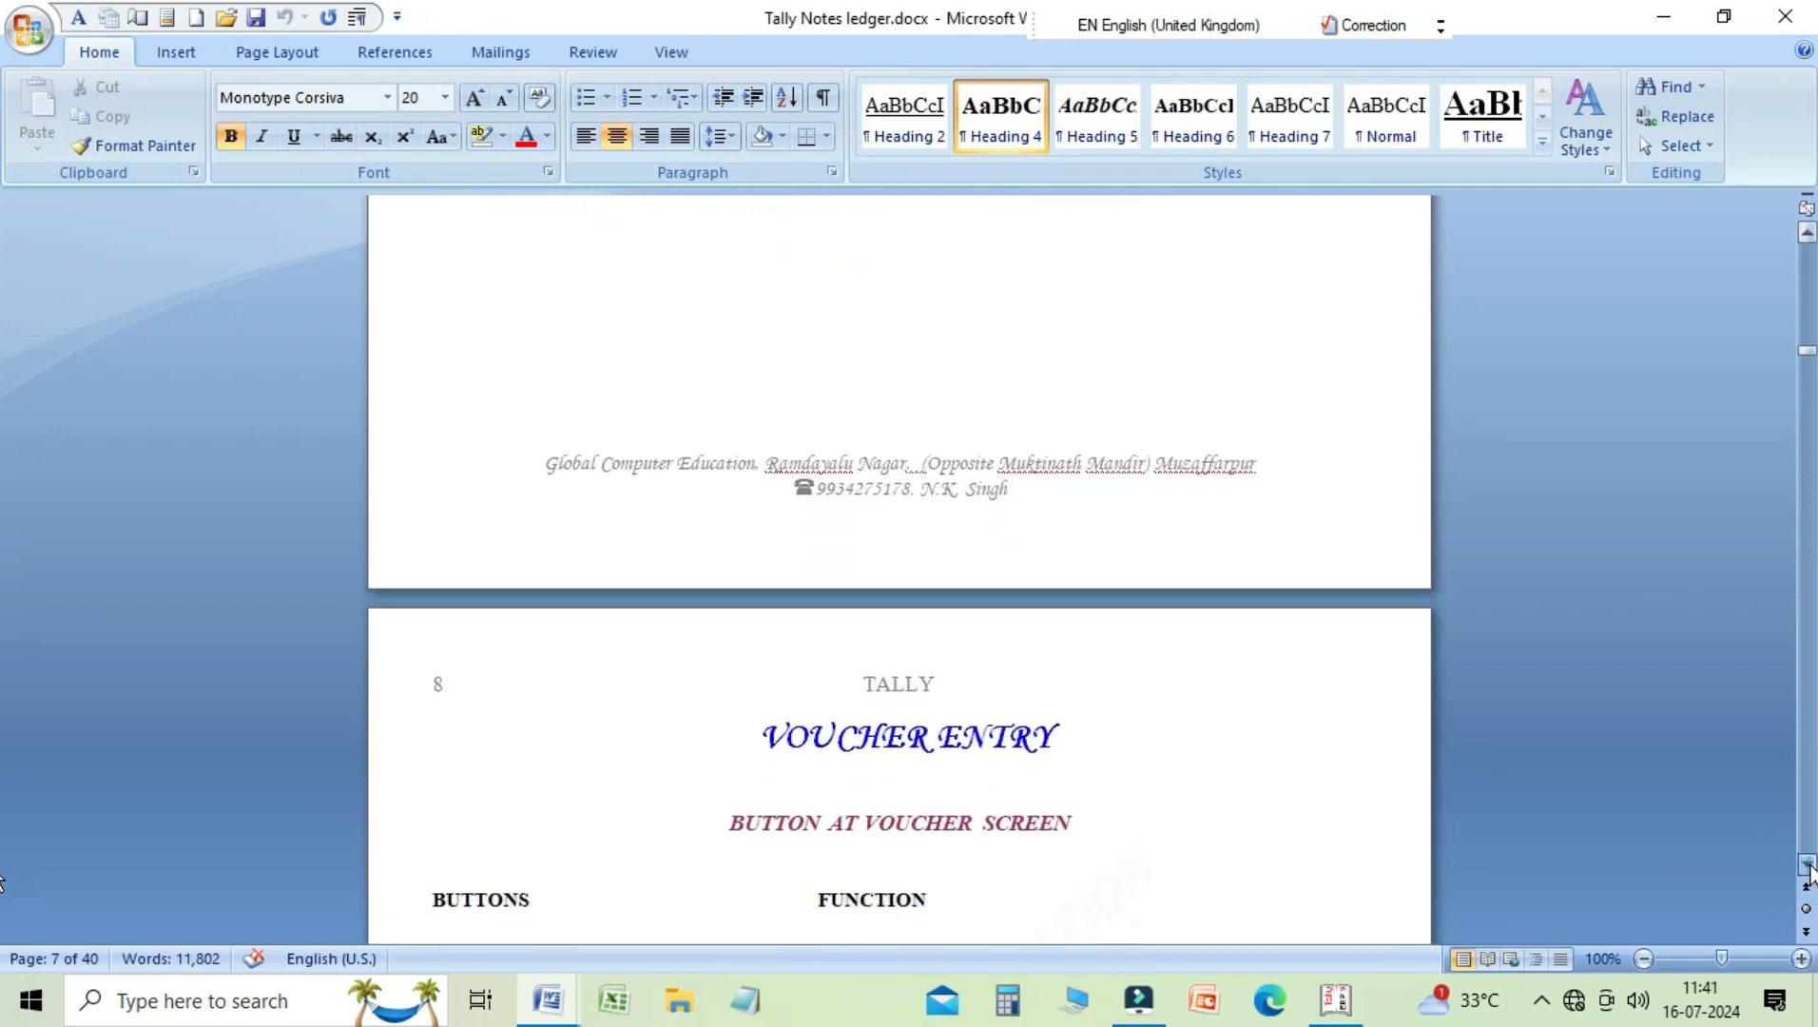
click(1809, 866)
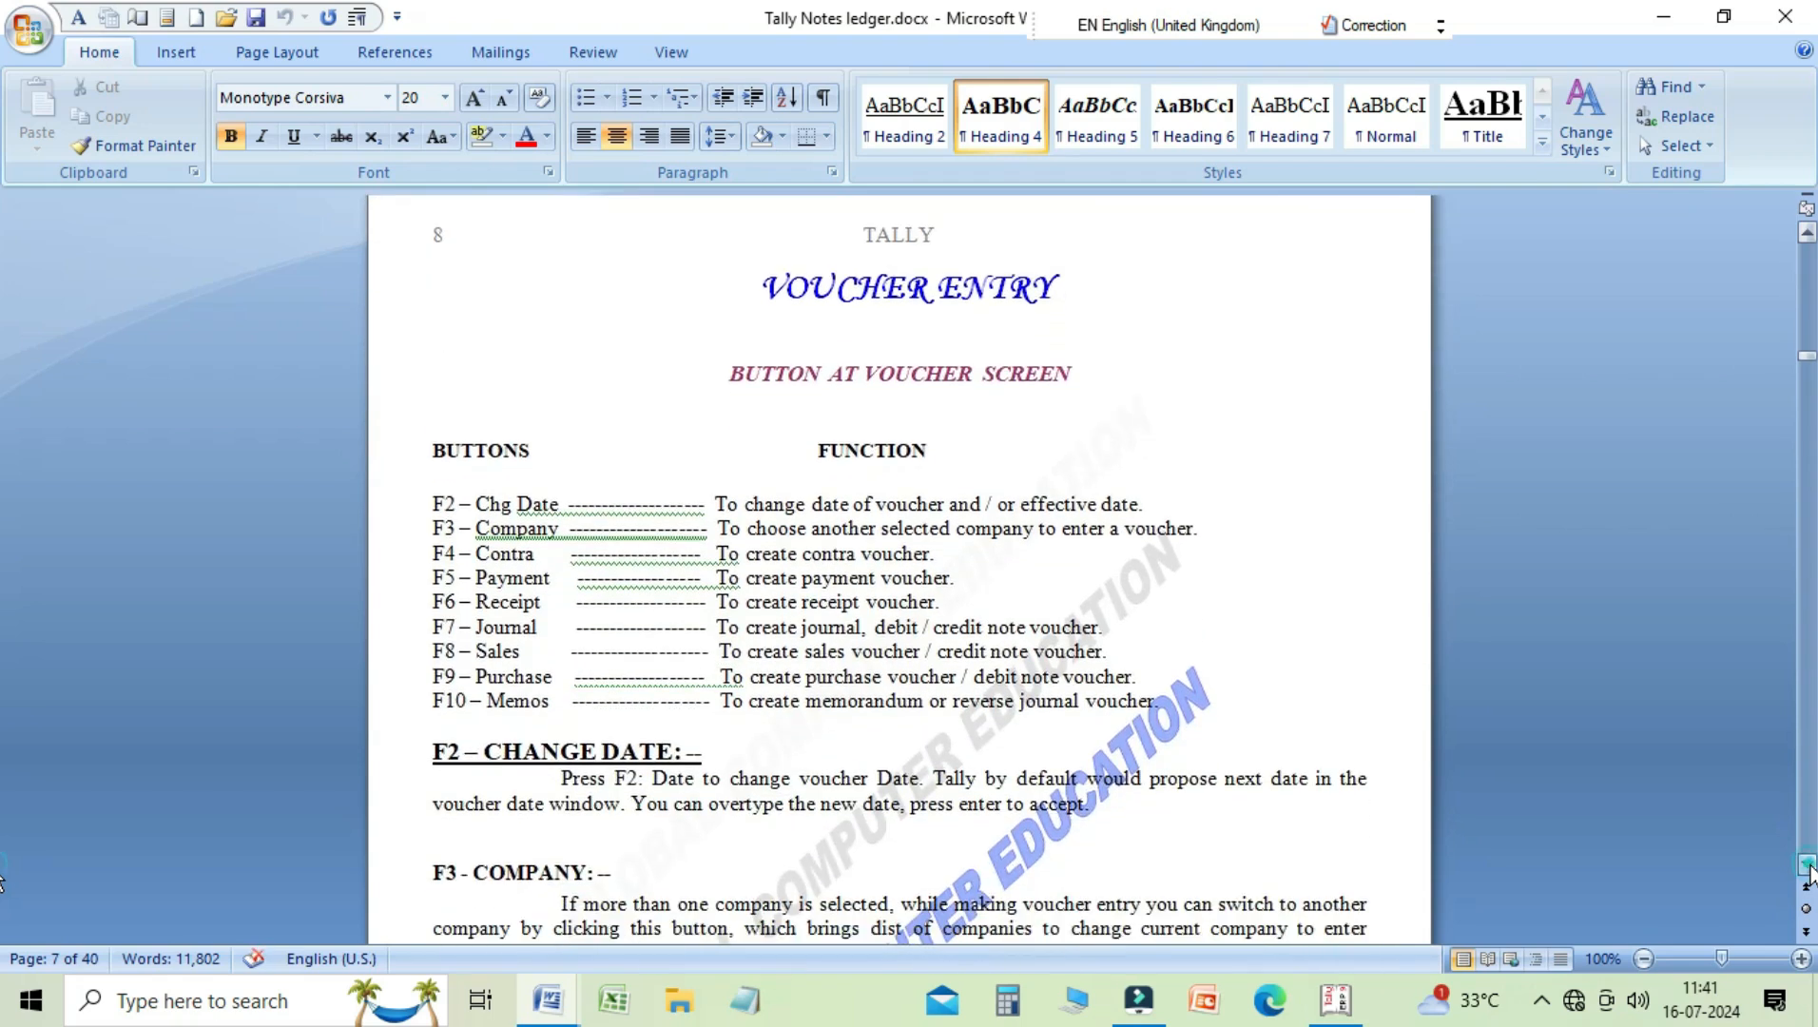
click(548, 507)
click(555, 525)
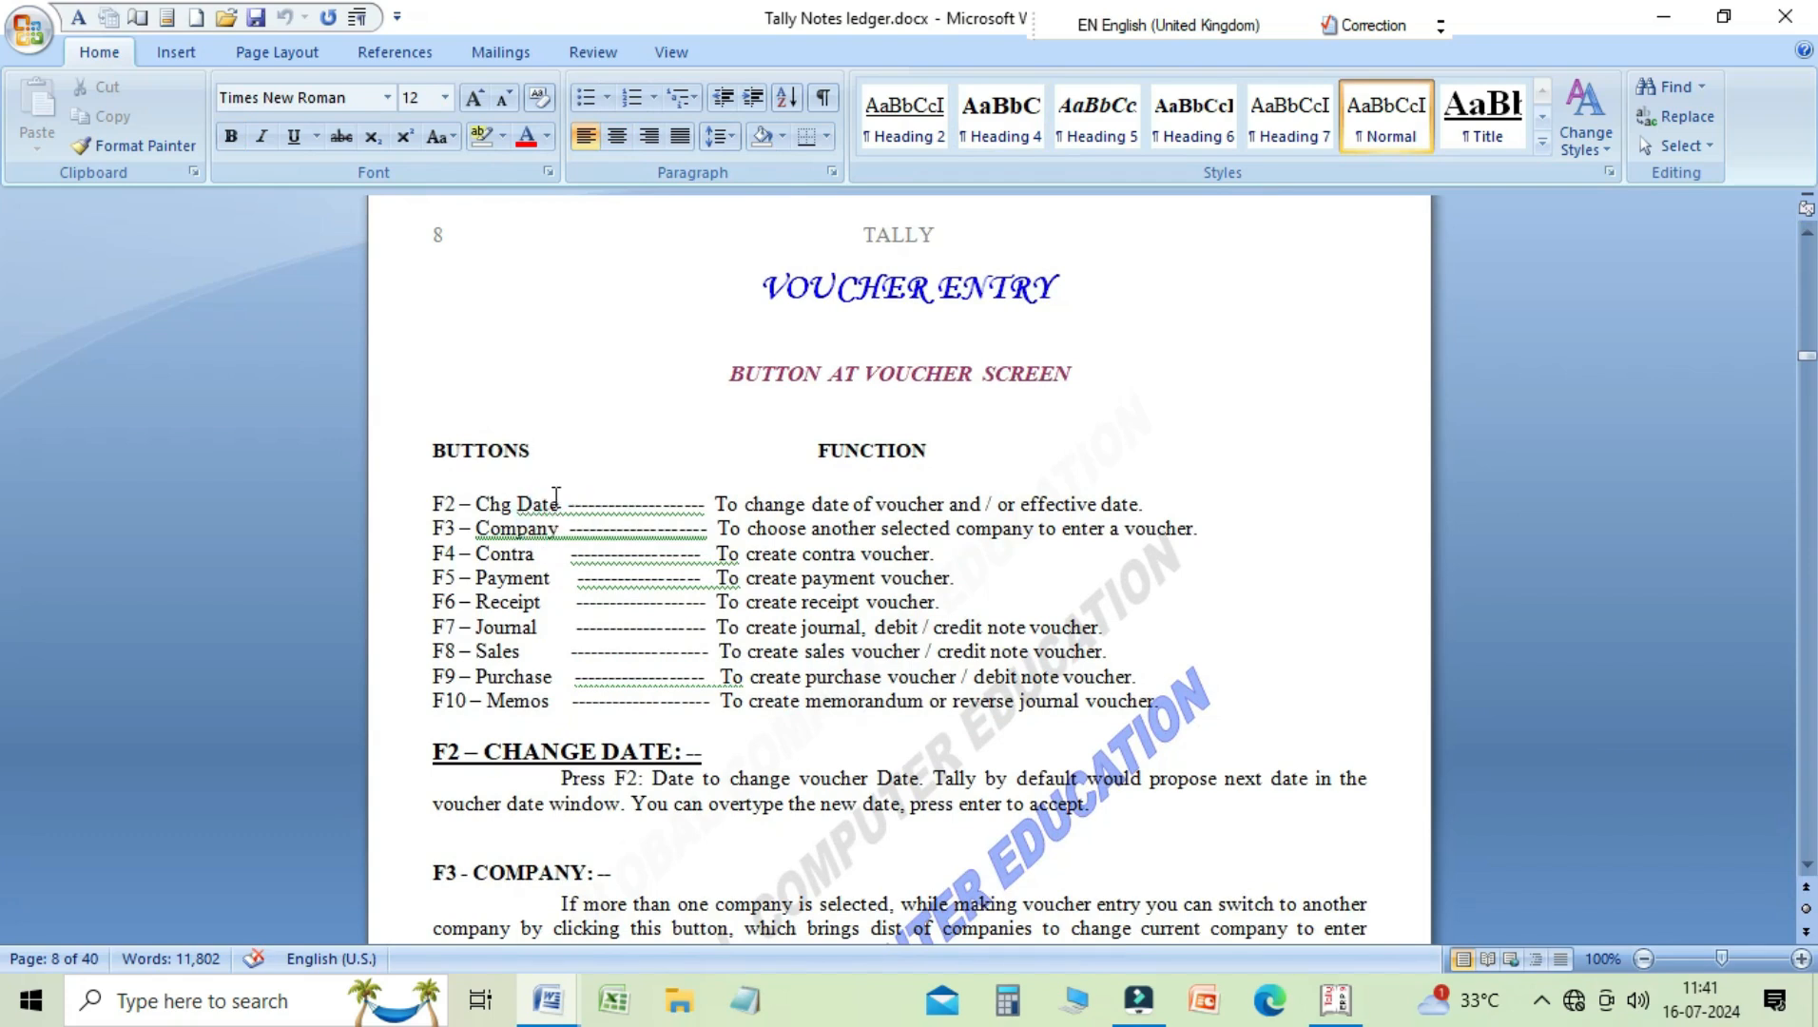
click(554, 495)
key(Down)
key(Down)
key(Down)
key(Down)
key(Down)
key(Down)
key(Down)
Step: Switch to the Long Type Question jurnal 01 document and read Question 4's May 2024 transactions from 1 May to 20 May
mouse_move(561, 1006)
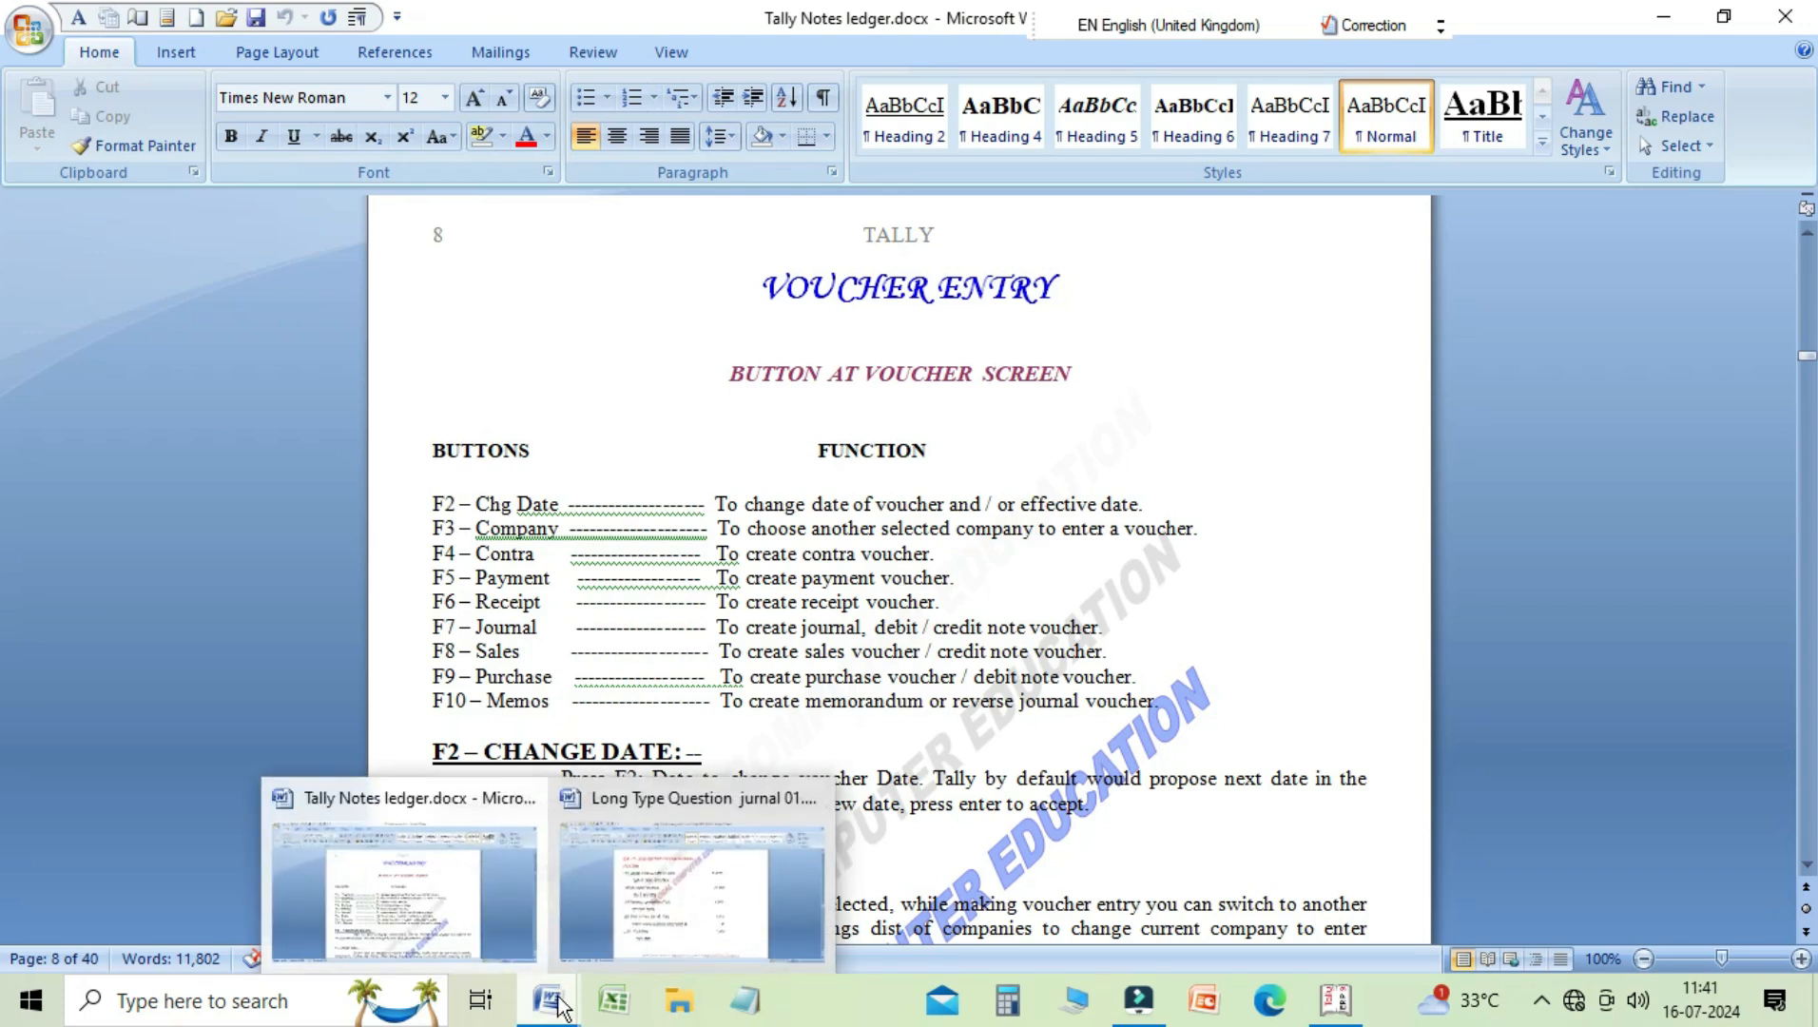
click(692, 898)
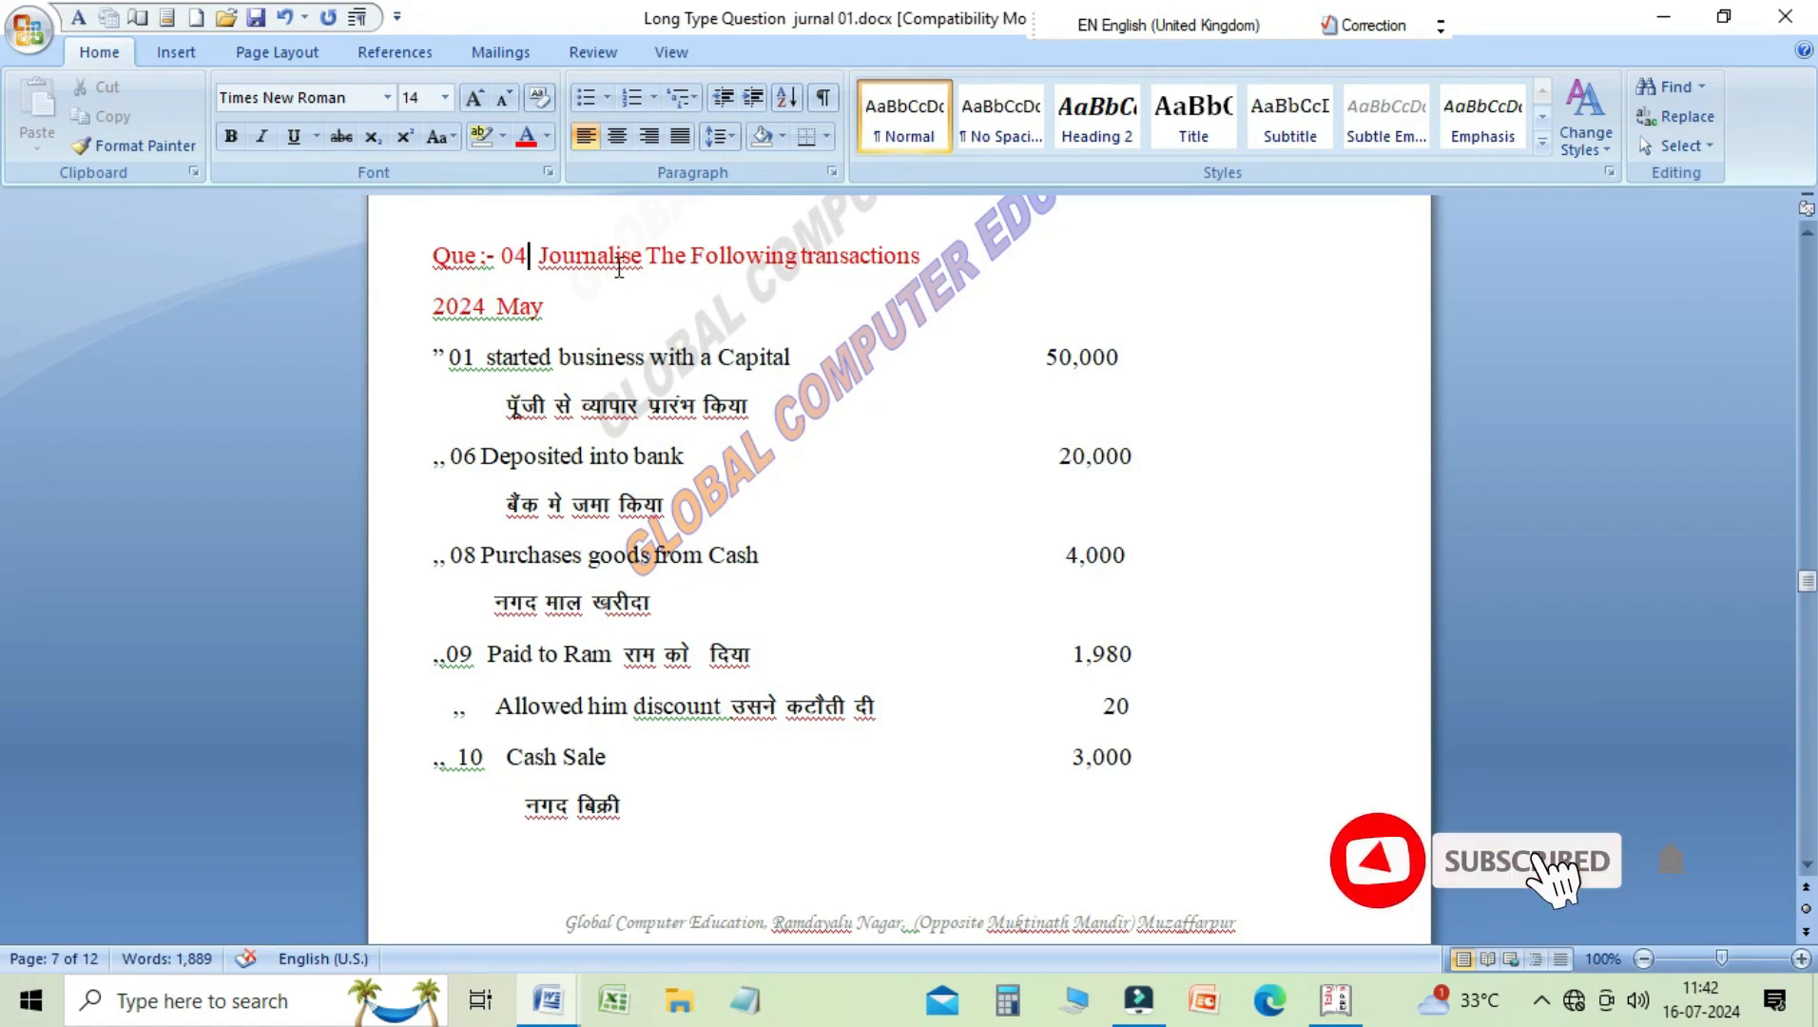
key(Down)
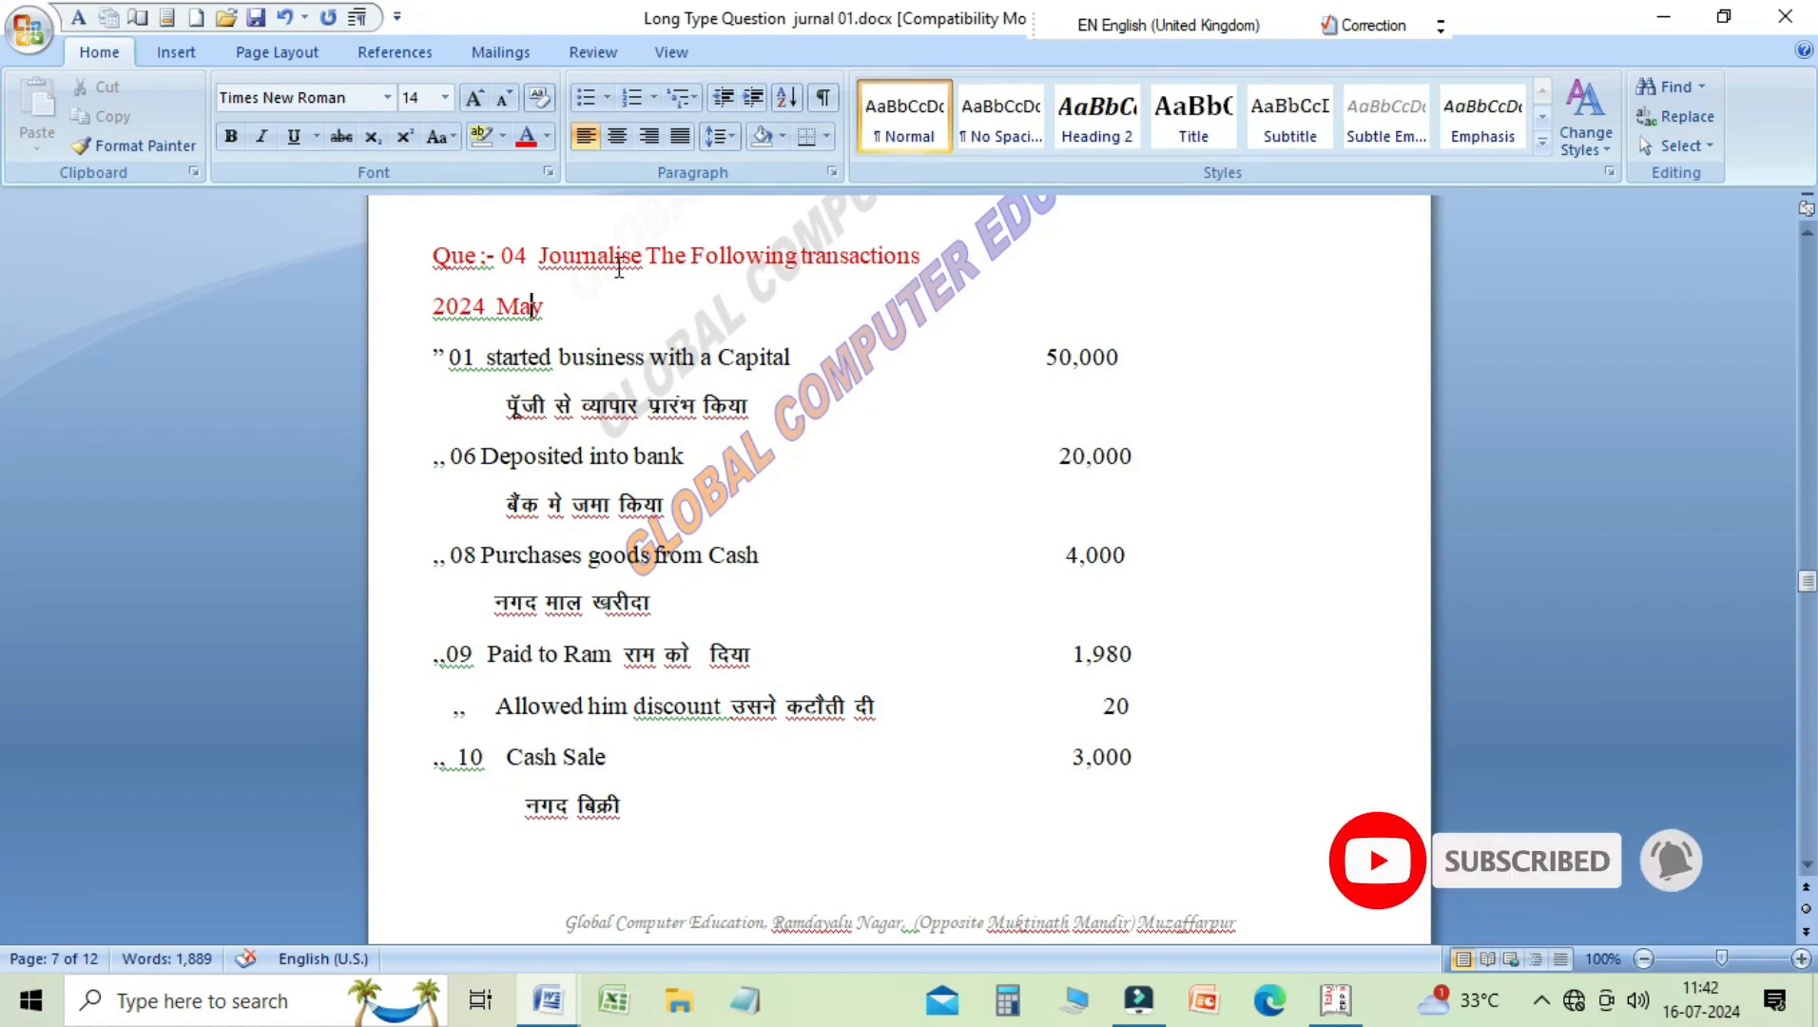
key(Down)
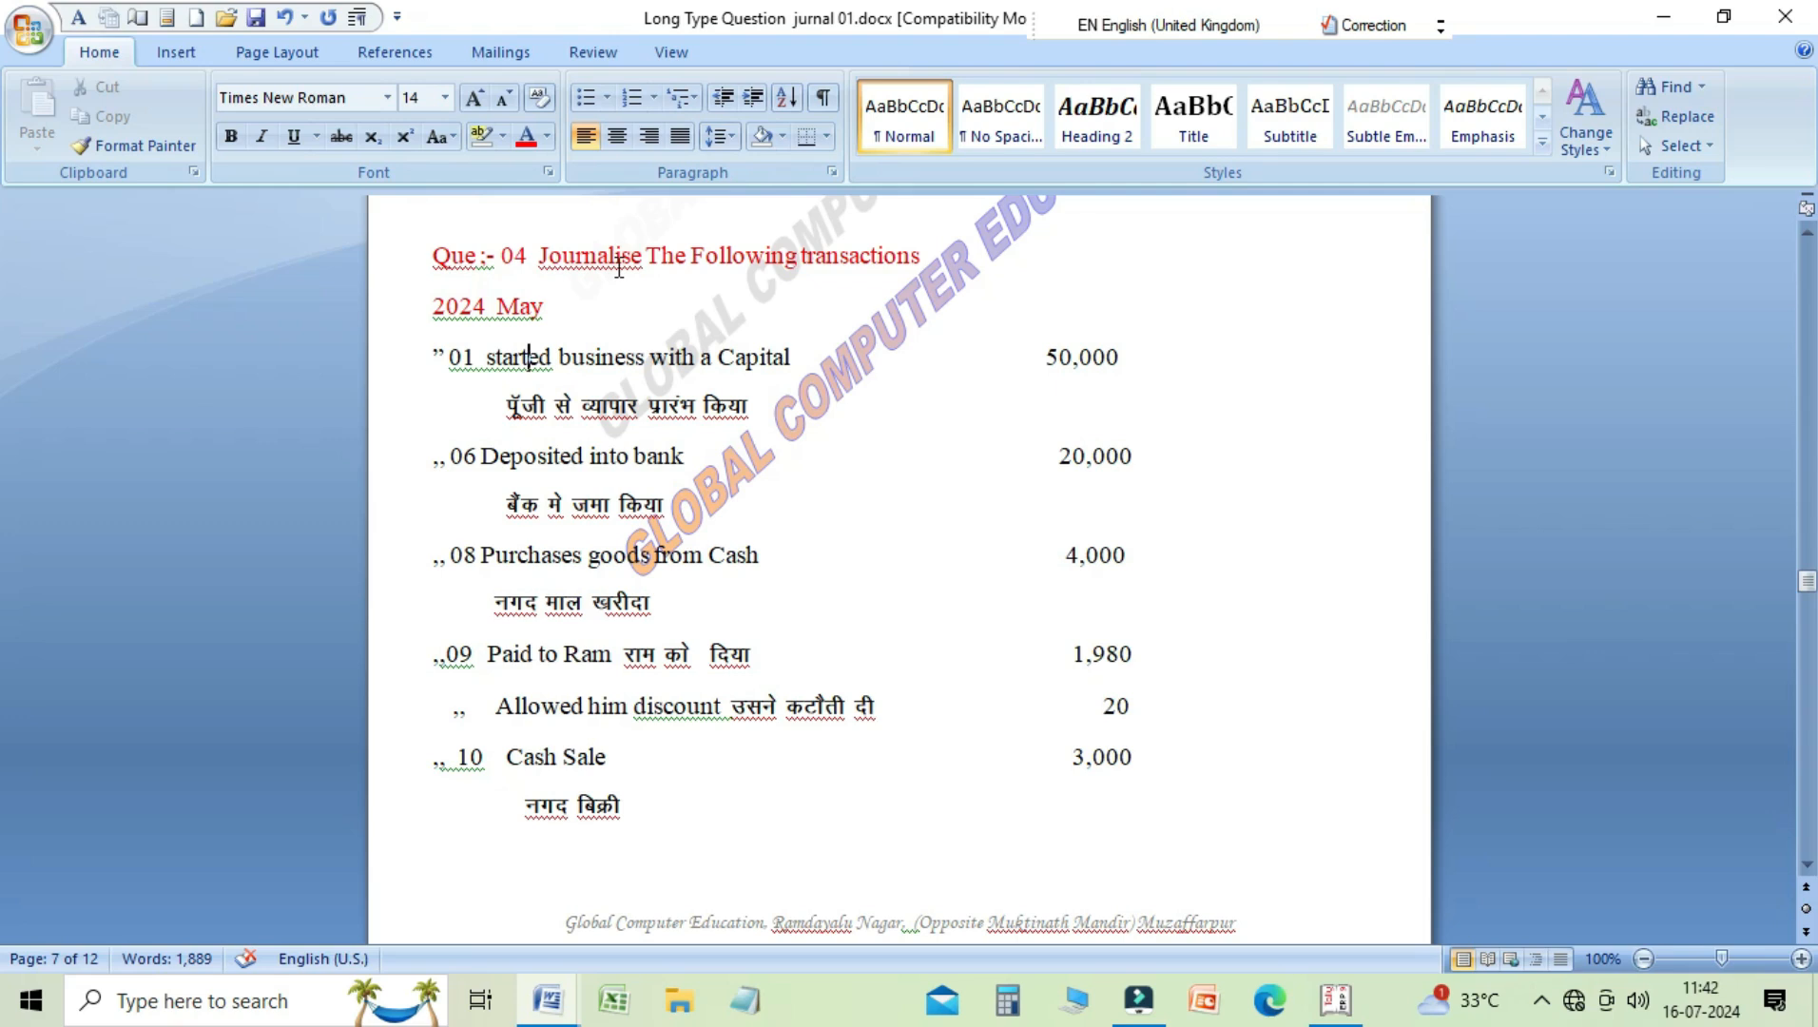
key(Down)
key(Down)
key(Down)
key(Up)
key(Down)
key(Down)
key(Down)
key(Down)
key(Down)
key(Down)
key(Down)
key(Down)
key(Down)
key(Down)
key(Down)
key(Down)
key(Down)
key(Down)
key(Down)
key(Down)
key(Down)
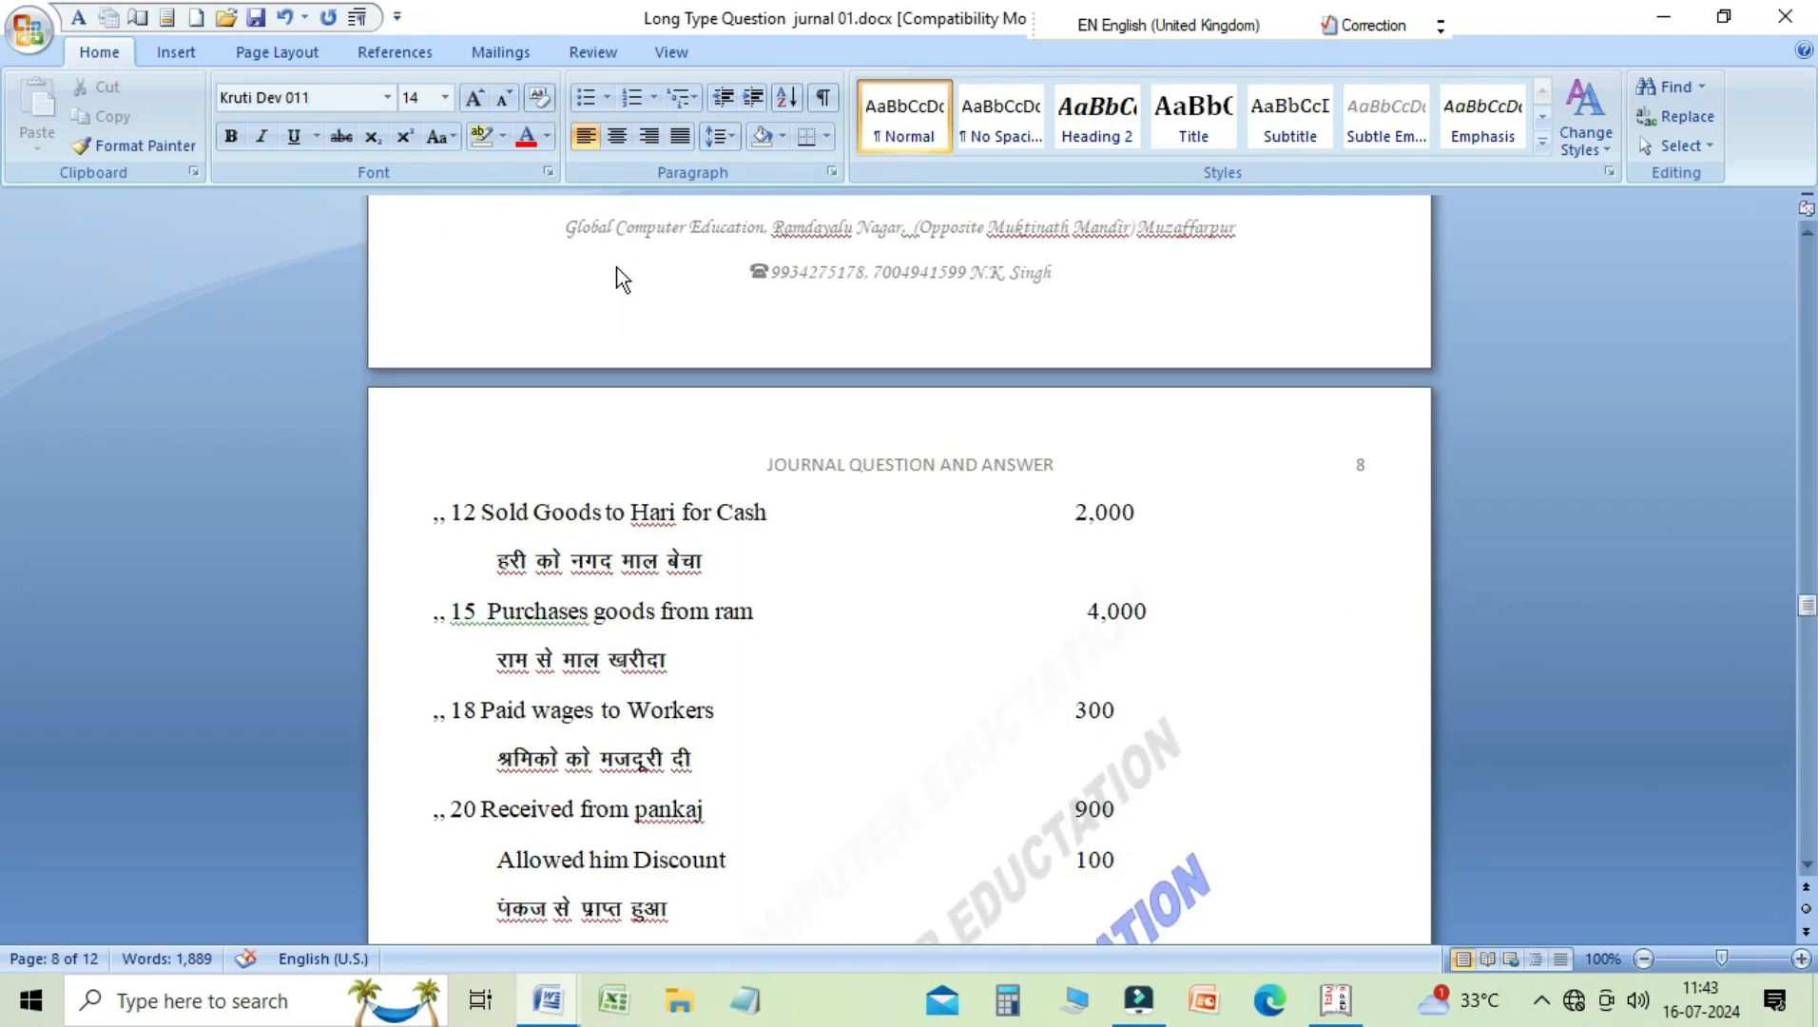
Step: Read Question 4's remaining transactions, from the 20 May discount to the 31 May salary and rent payment
key(Down)
key(Down)
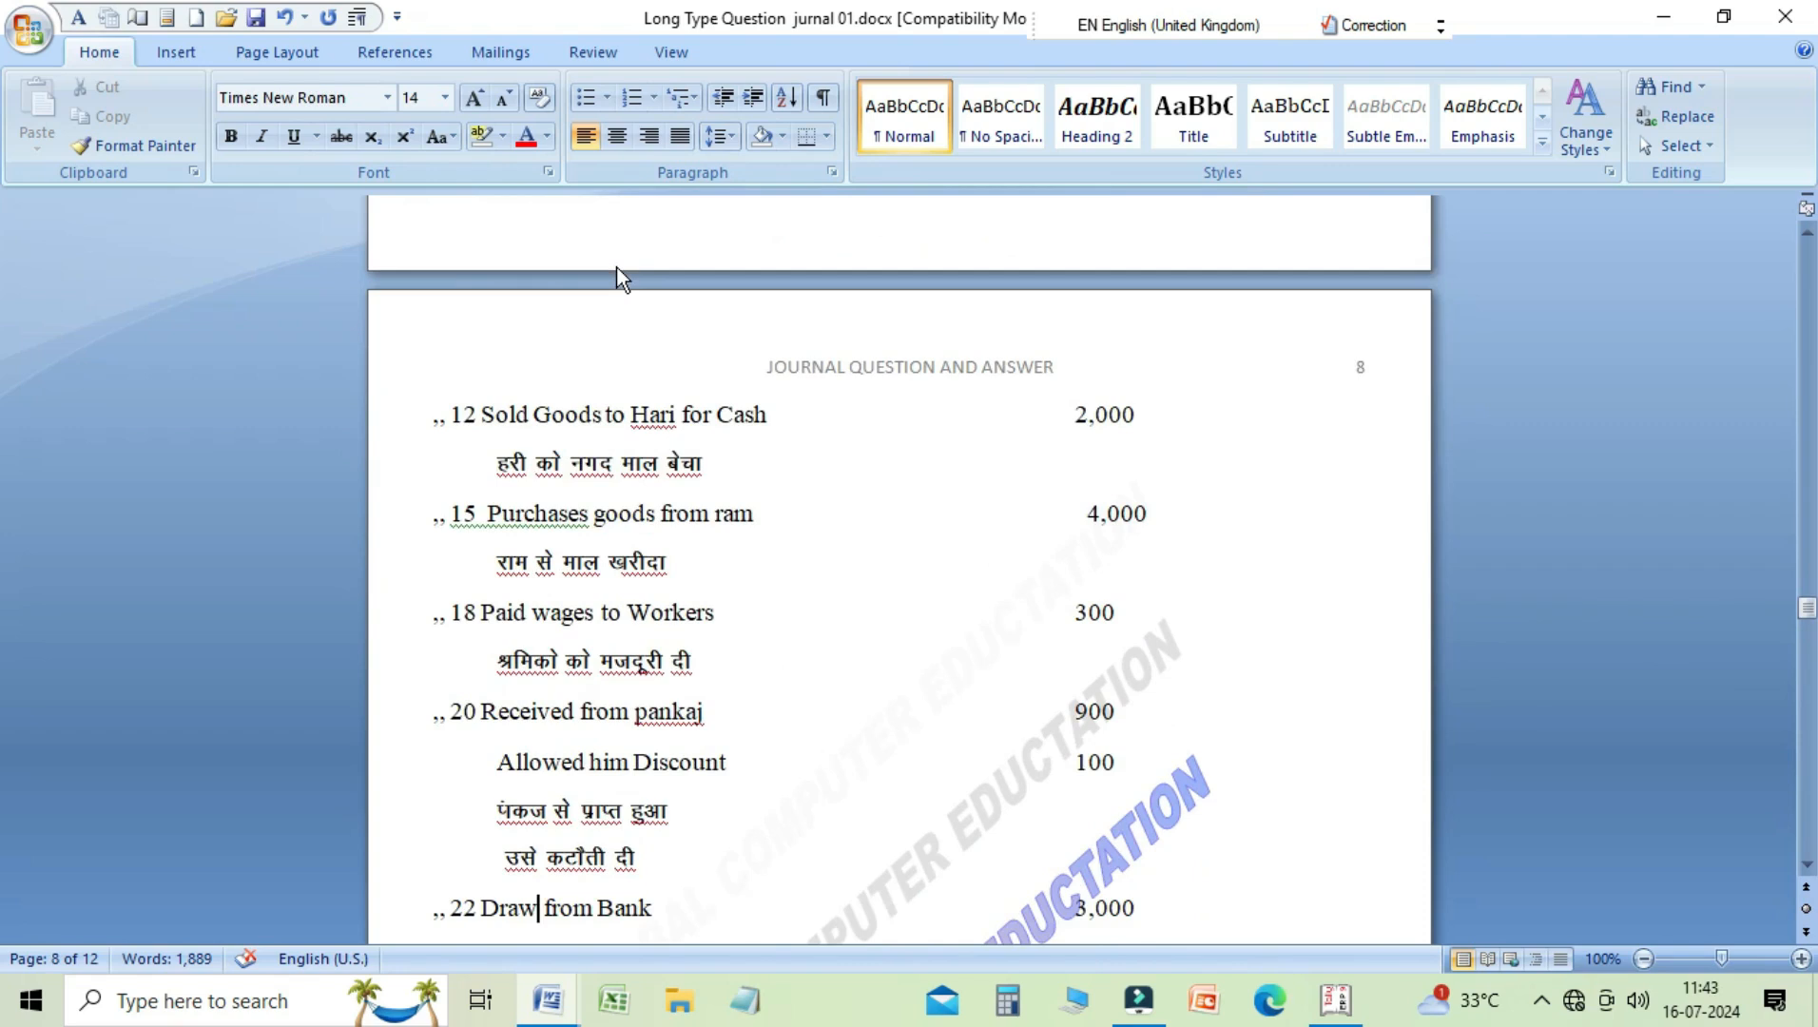
key(Down)
key(Down)
key(Down)
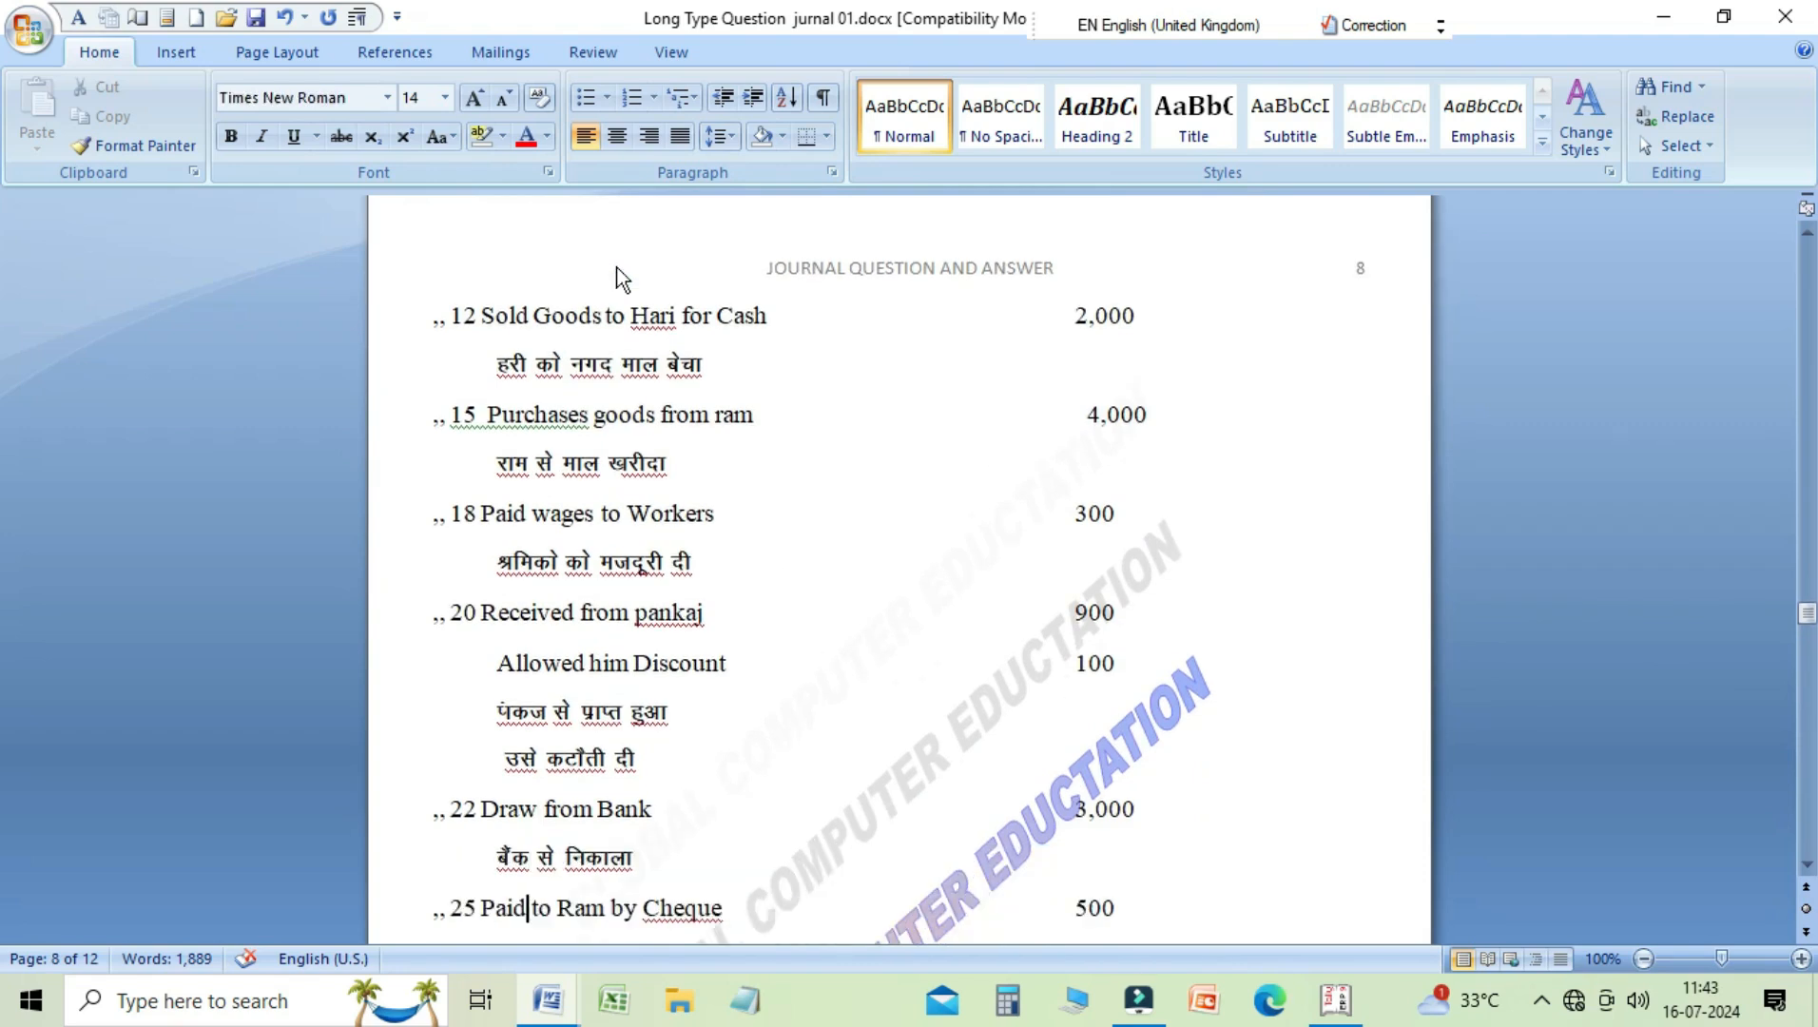
key(Down)
key(Down)
key(Down)
key(Down)
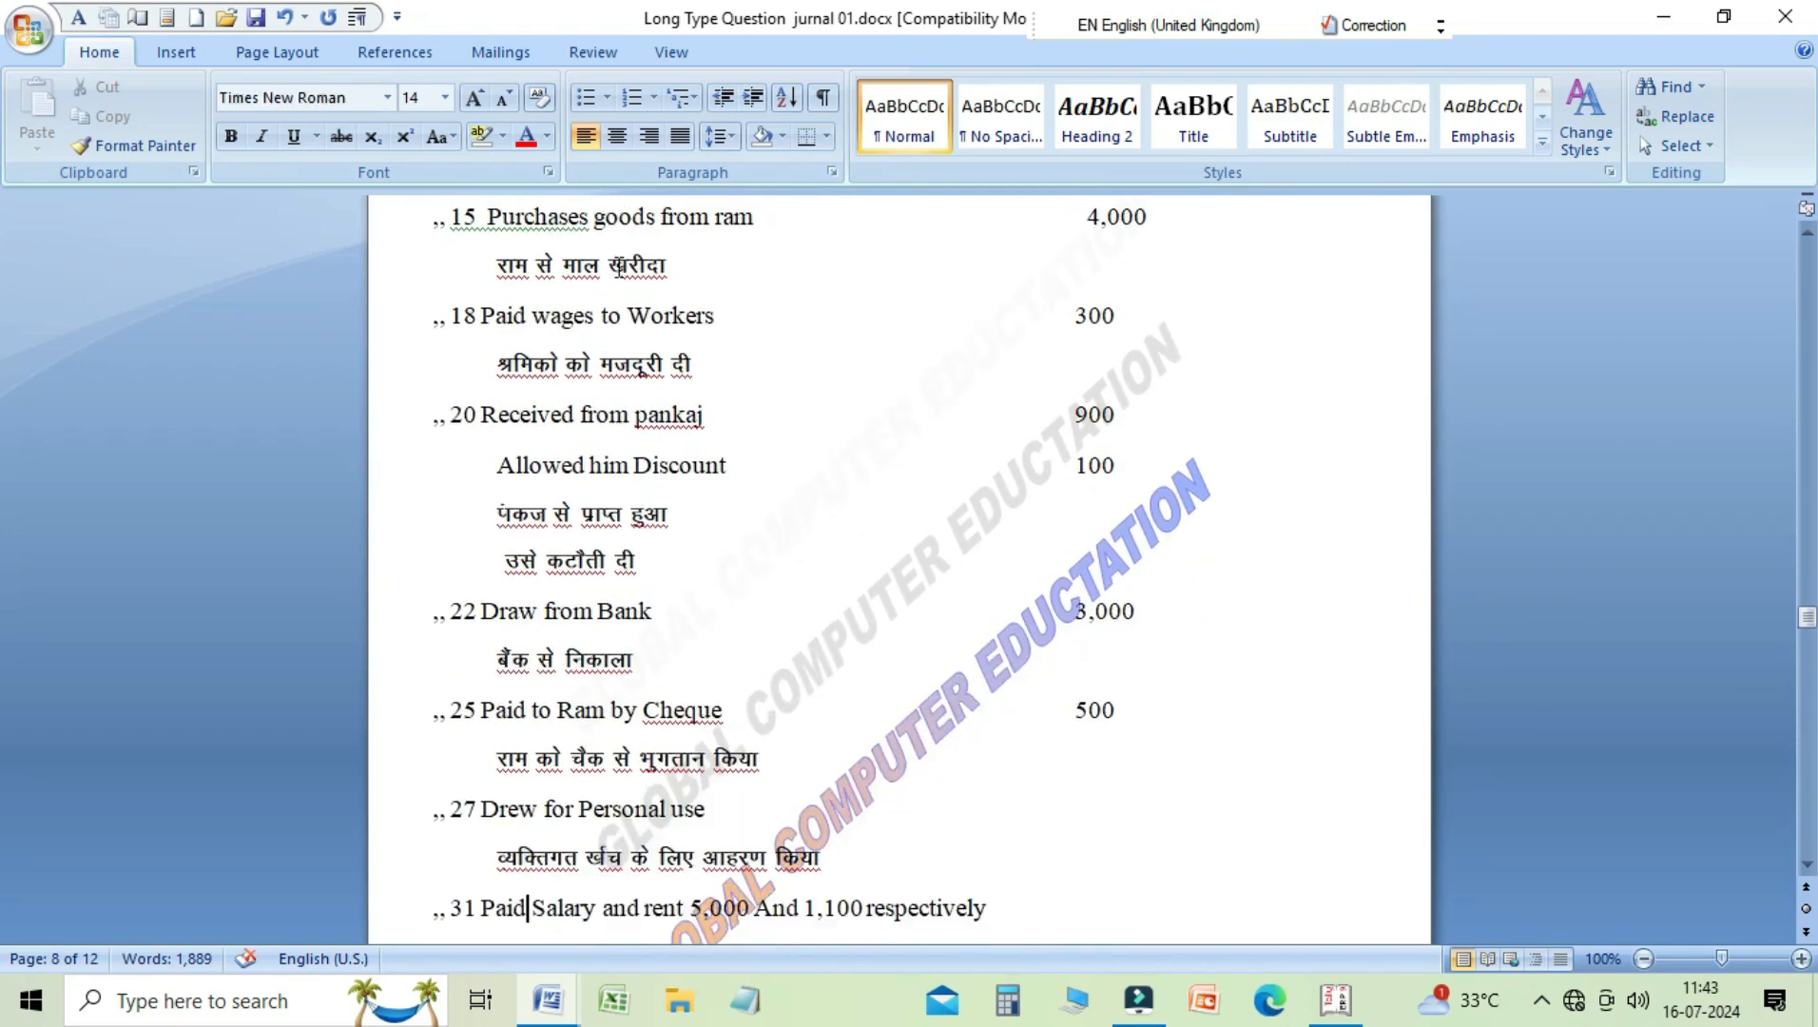
Step: Examine the Journal Entries table answering Question 4, including the debit amount of the 1 May capital entry
key(Down)
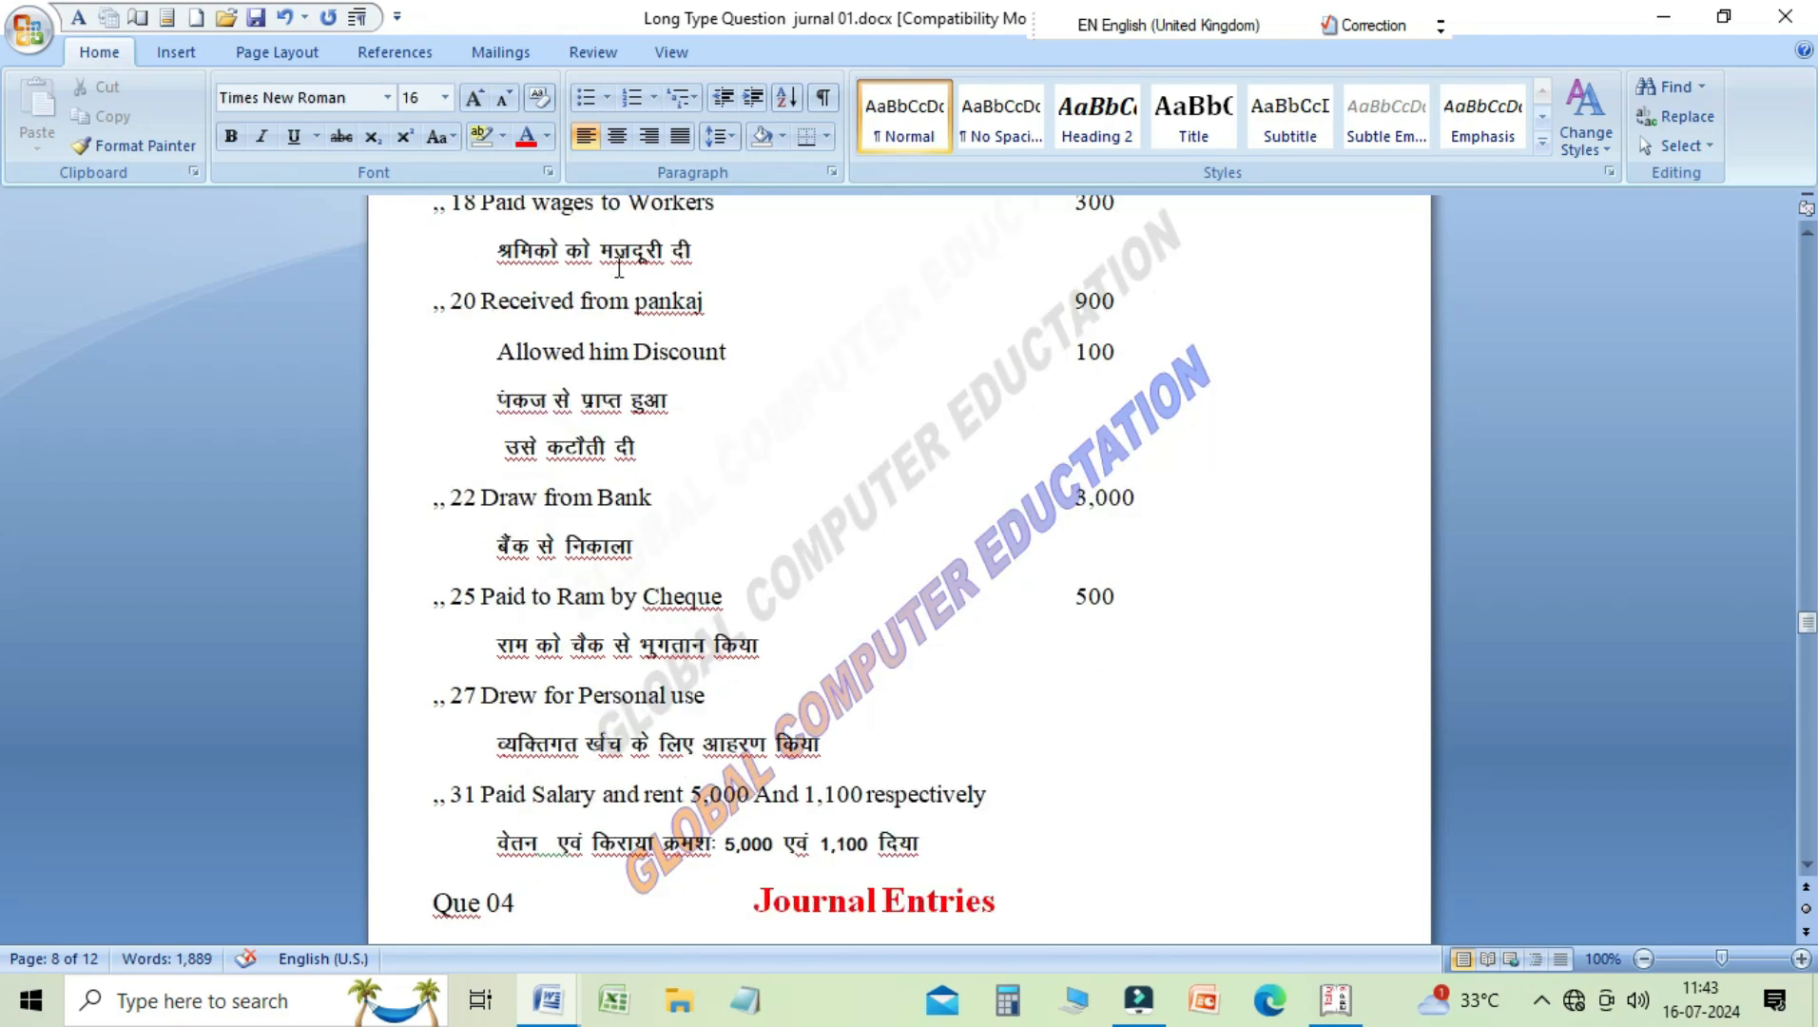
key(Down)
key(Down)
key(Down)
key(Down)
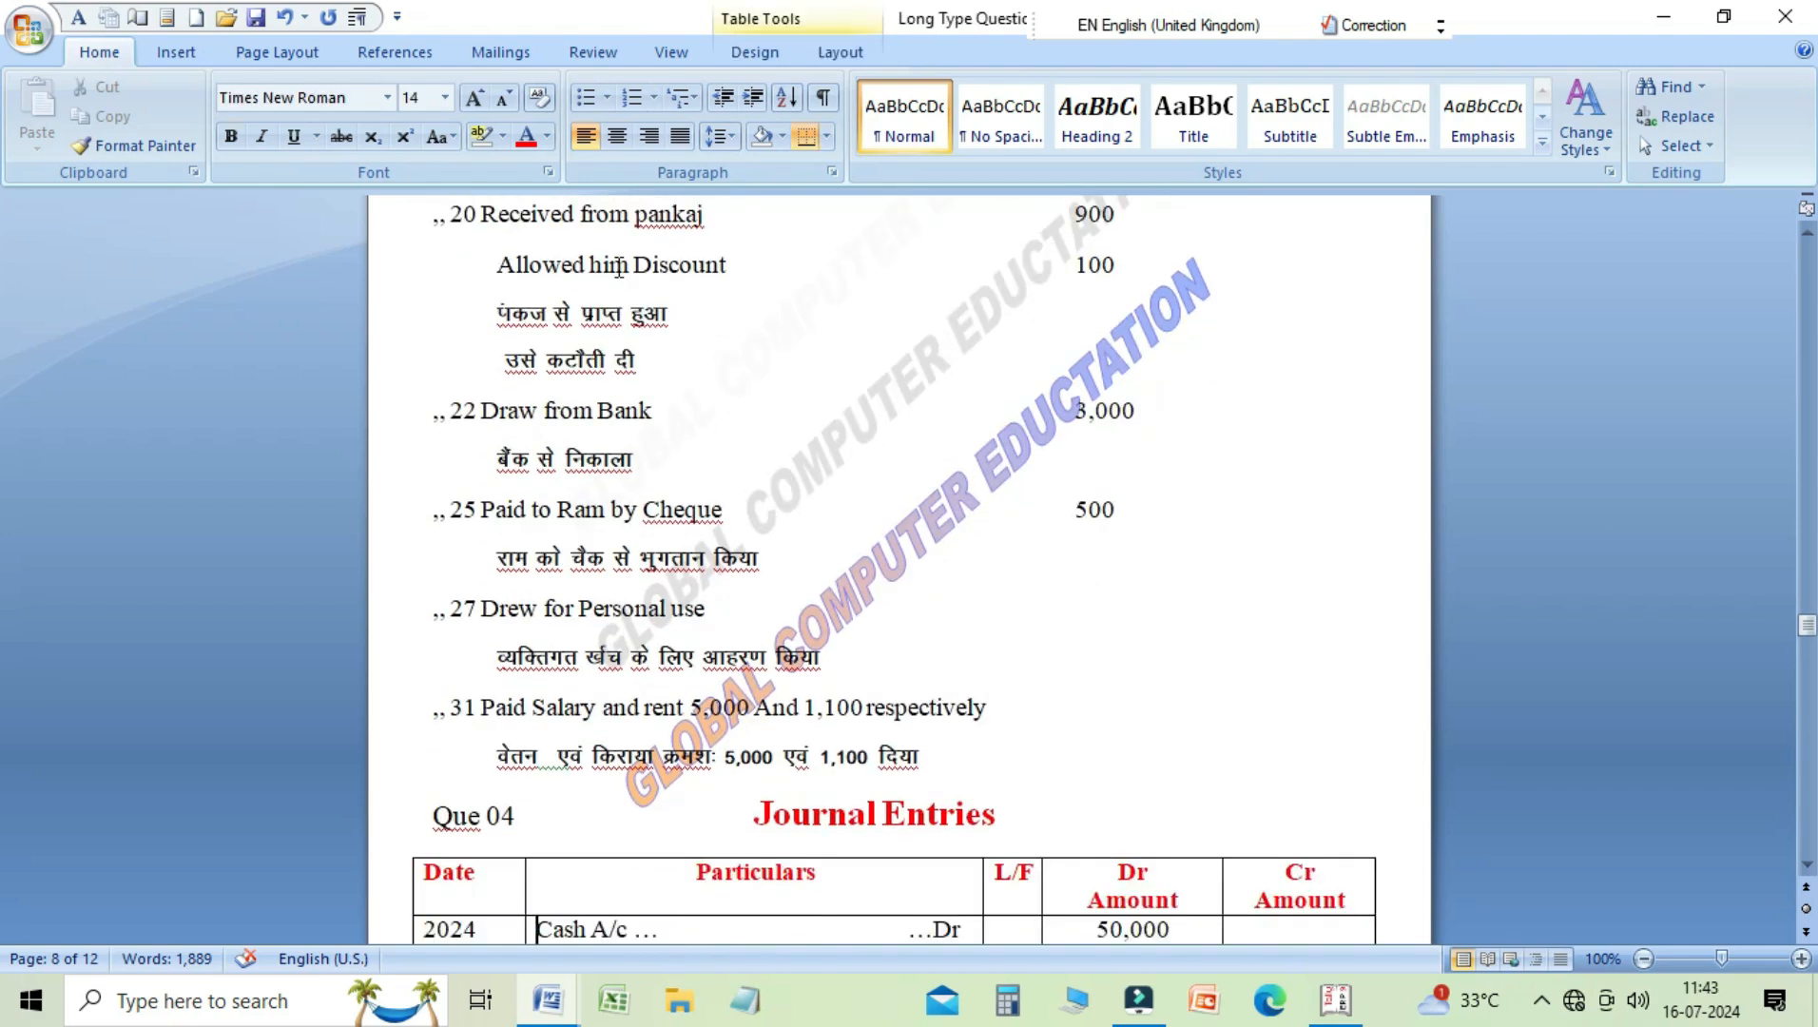
key(Down)
key(Down)
key(Down)
key(Down)
key(Down)
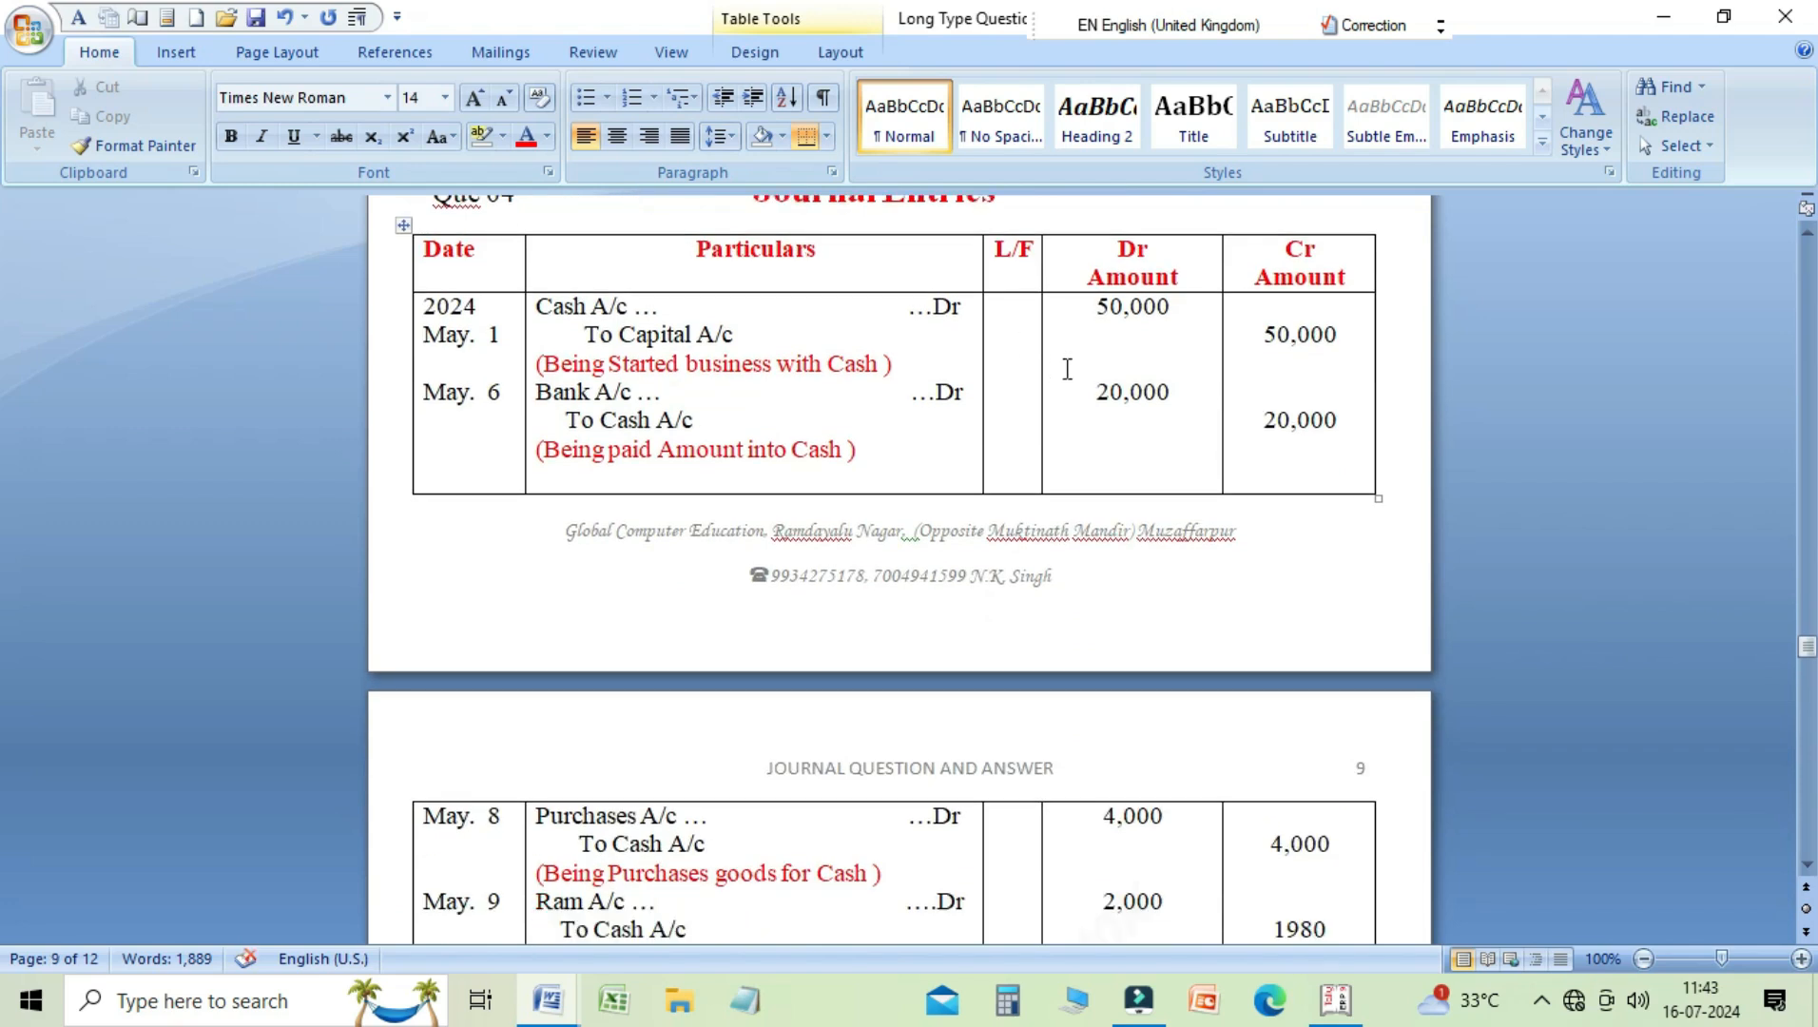
click(1106, 304)
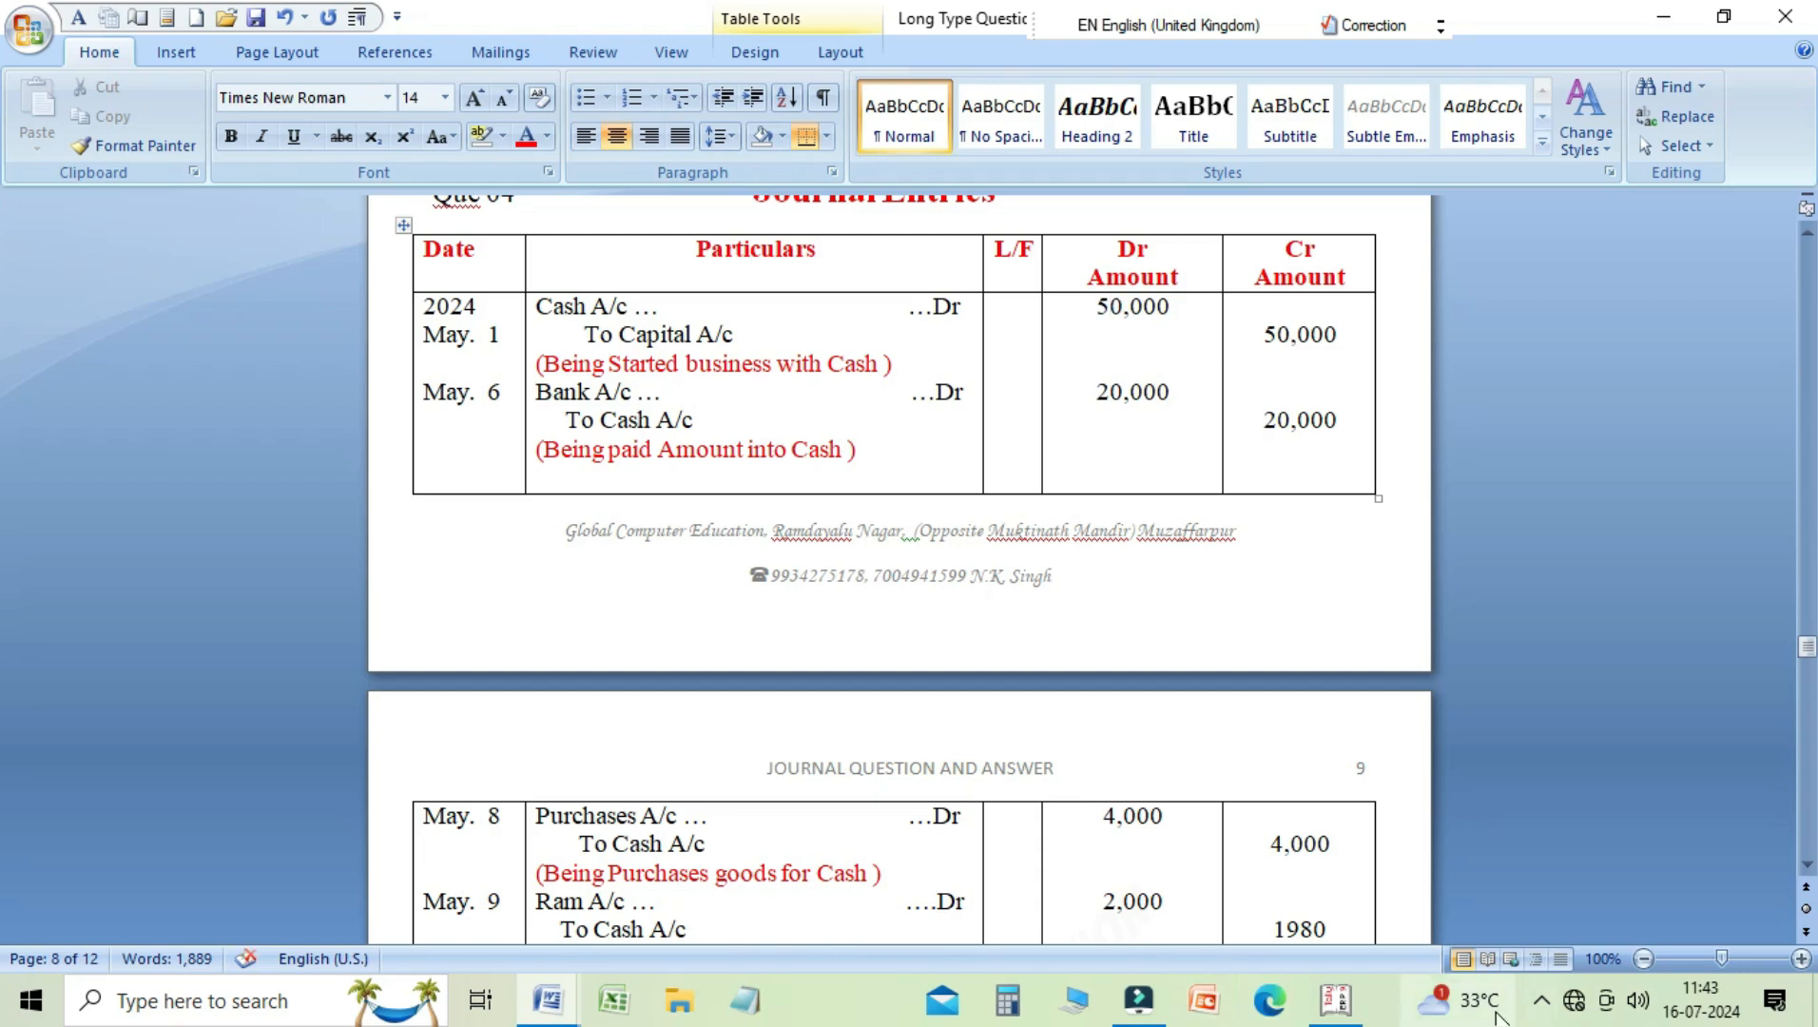
Step: Switch to Tally.ERP 9, select the company GLOBAL & CO PROB 4 and return to the Gateway of Tally
mouse_move(1335, 1000)
click(1322, 889)
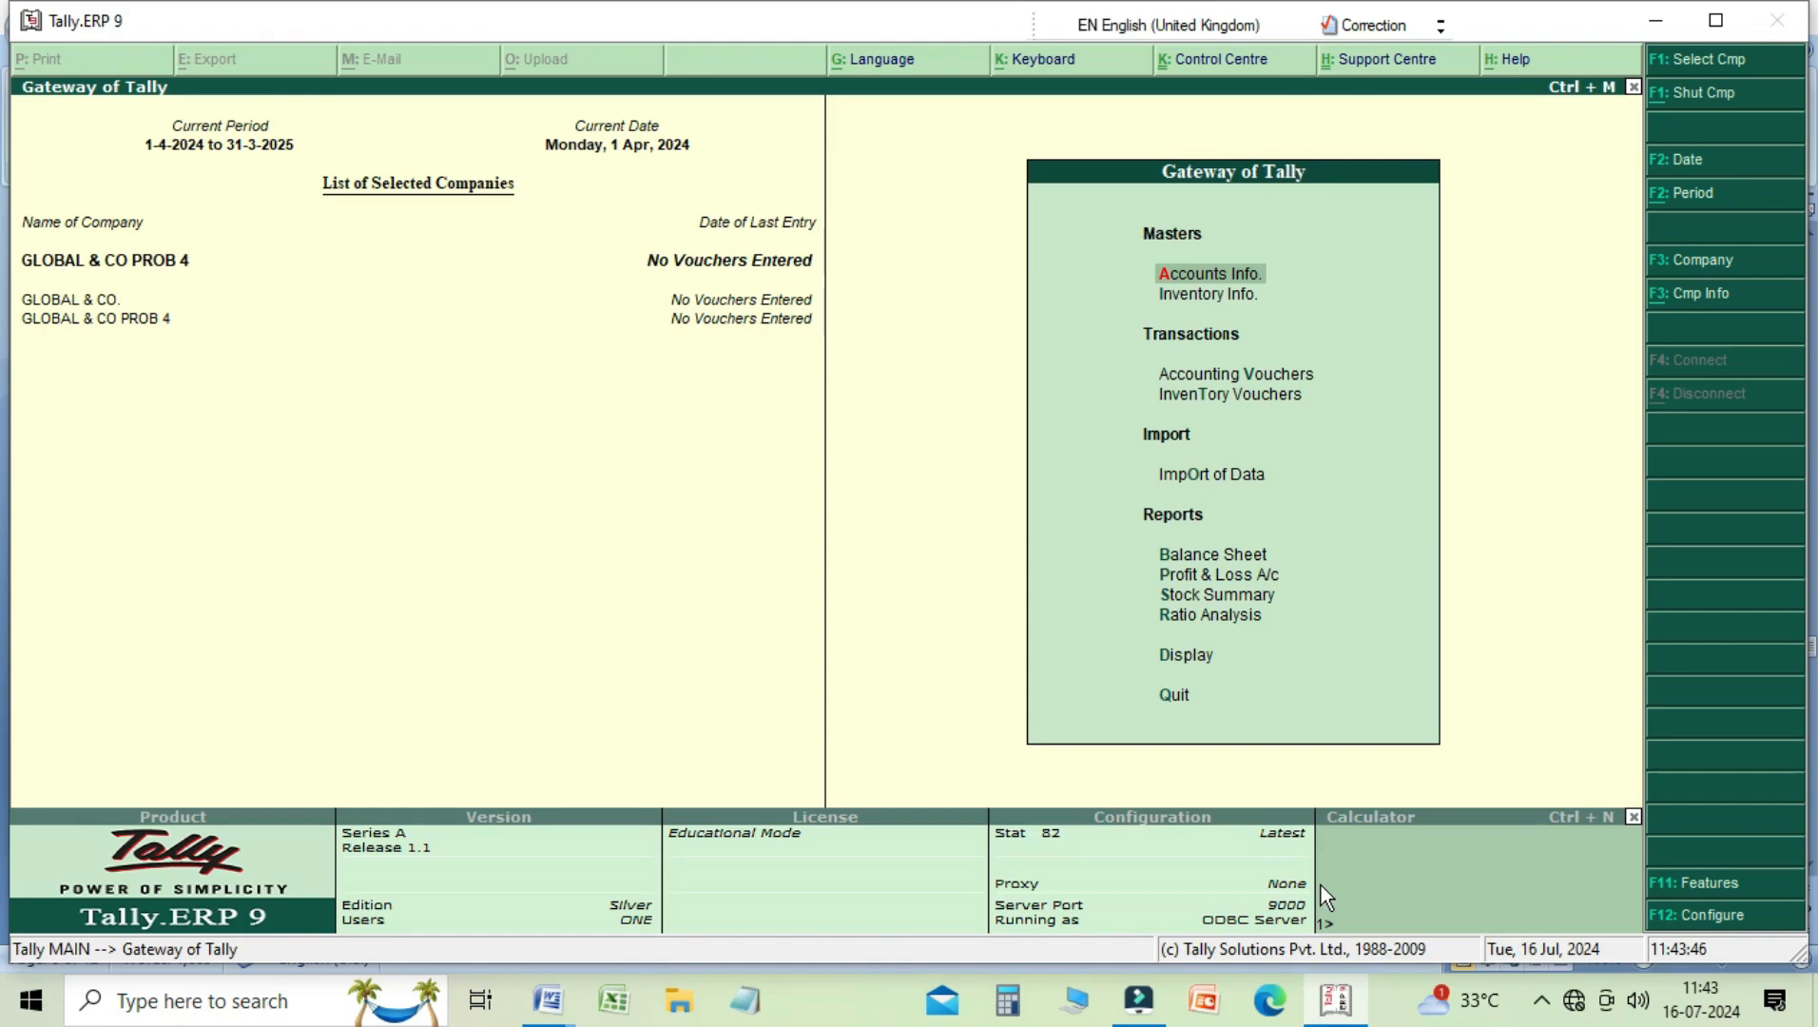
key(alt+F3)
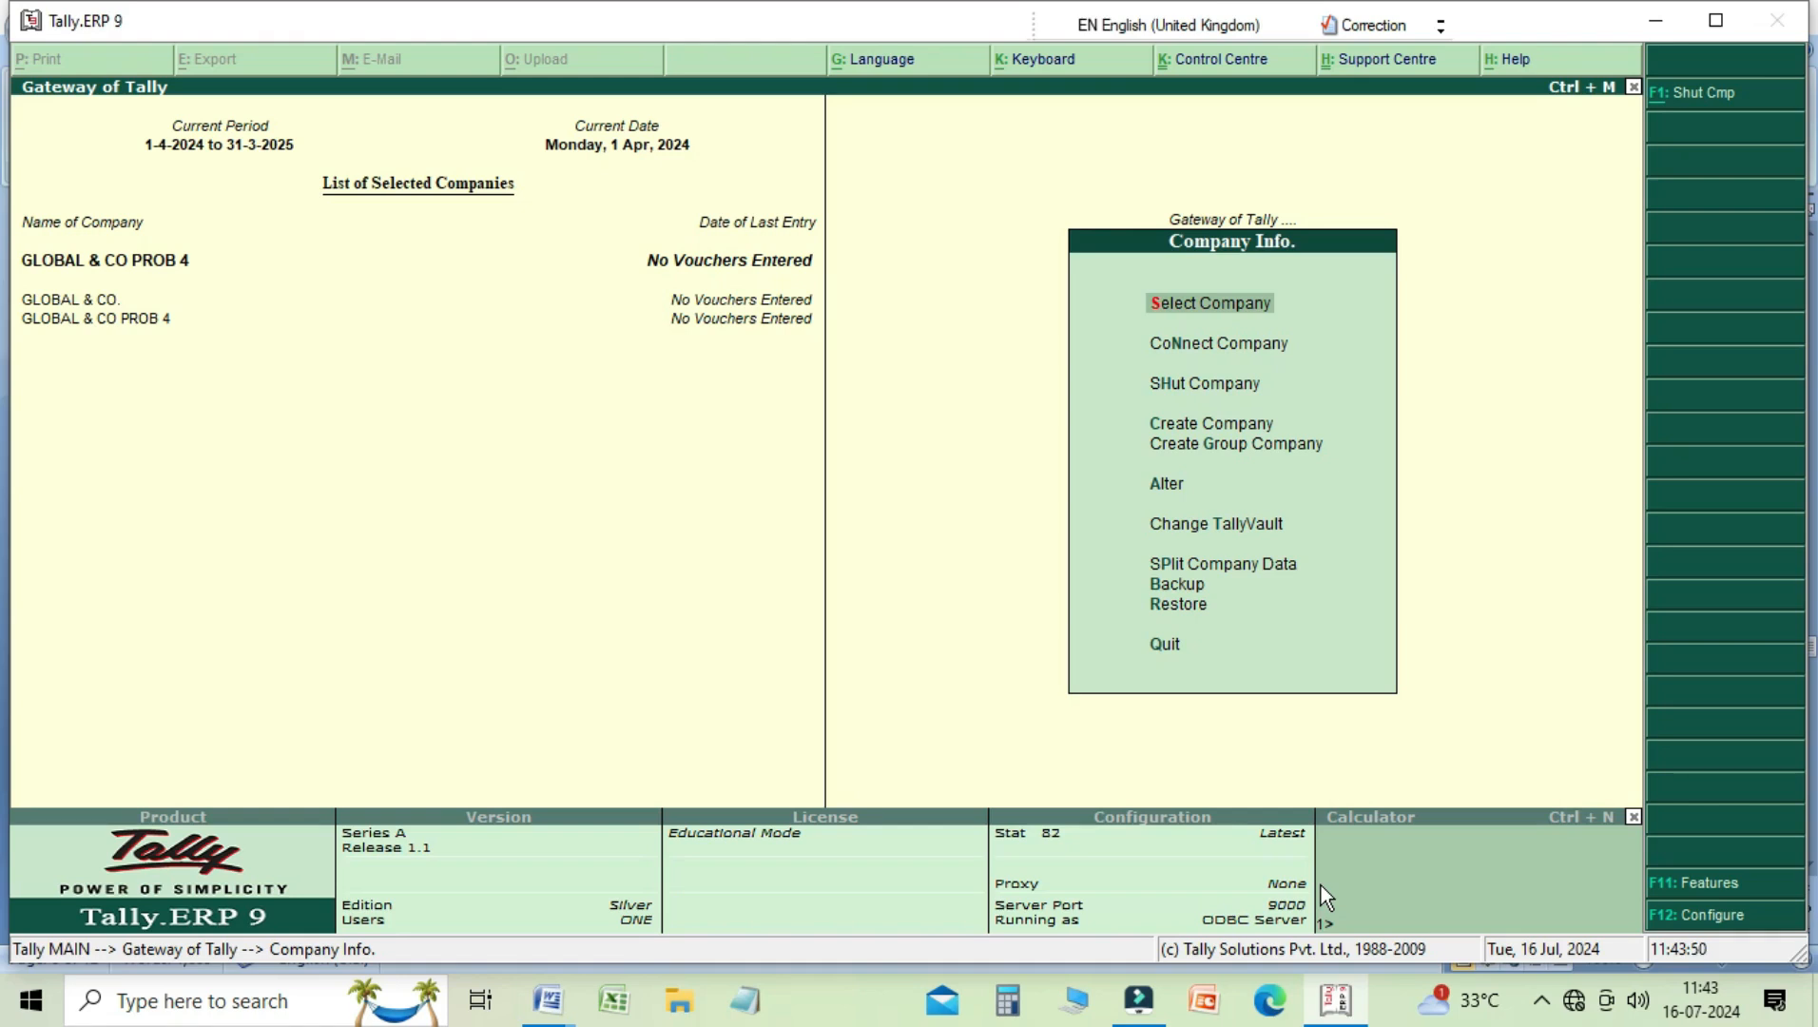
key(Up)
key(Up)
key(Up)
key(Up)
key(Up)
key(Up)
key(Up)
key(Up)
key(Up)
key(Up)
key(Up)
key(Return)
key(Down)
key(Down)
key(Down)
key(Down)
key(Down)
key(Down)
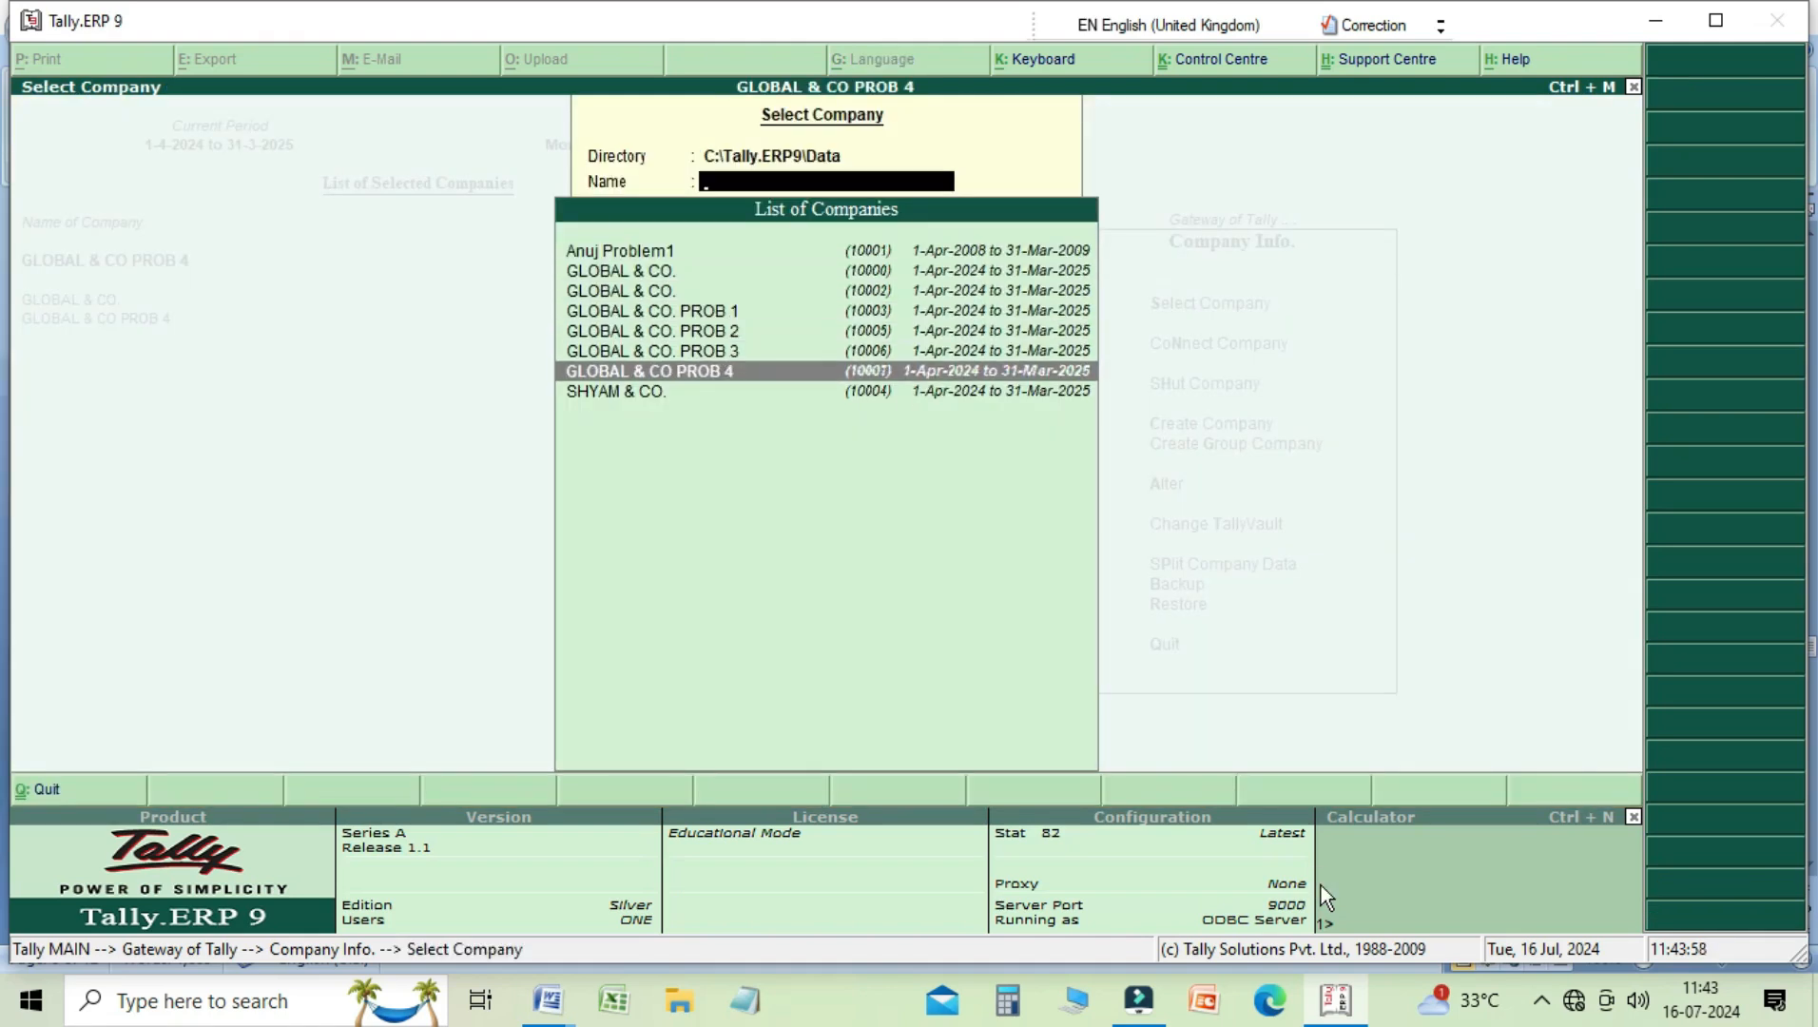
key(Return)
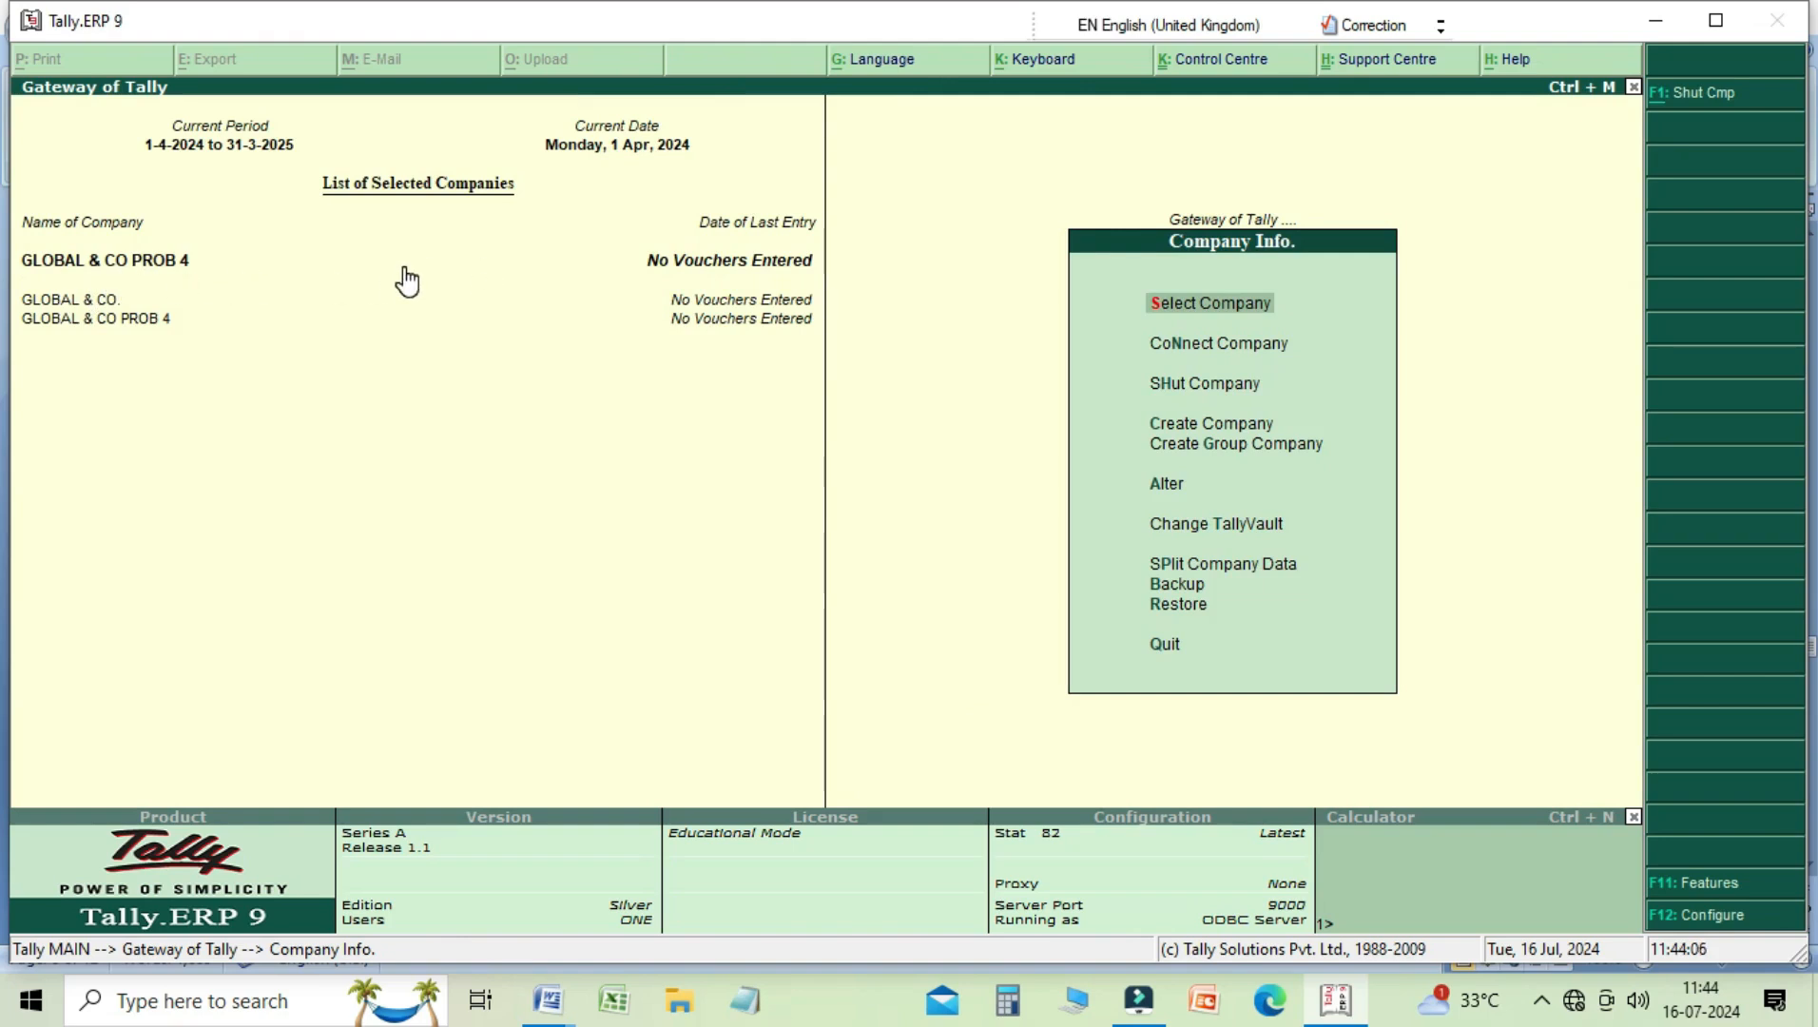
key(Escape)
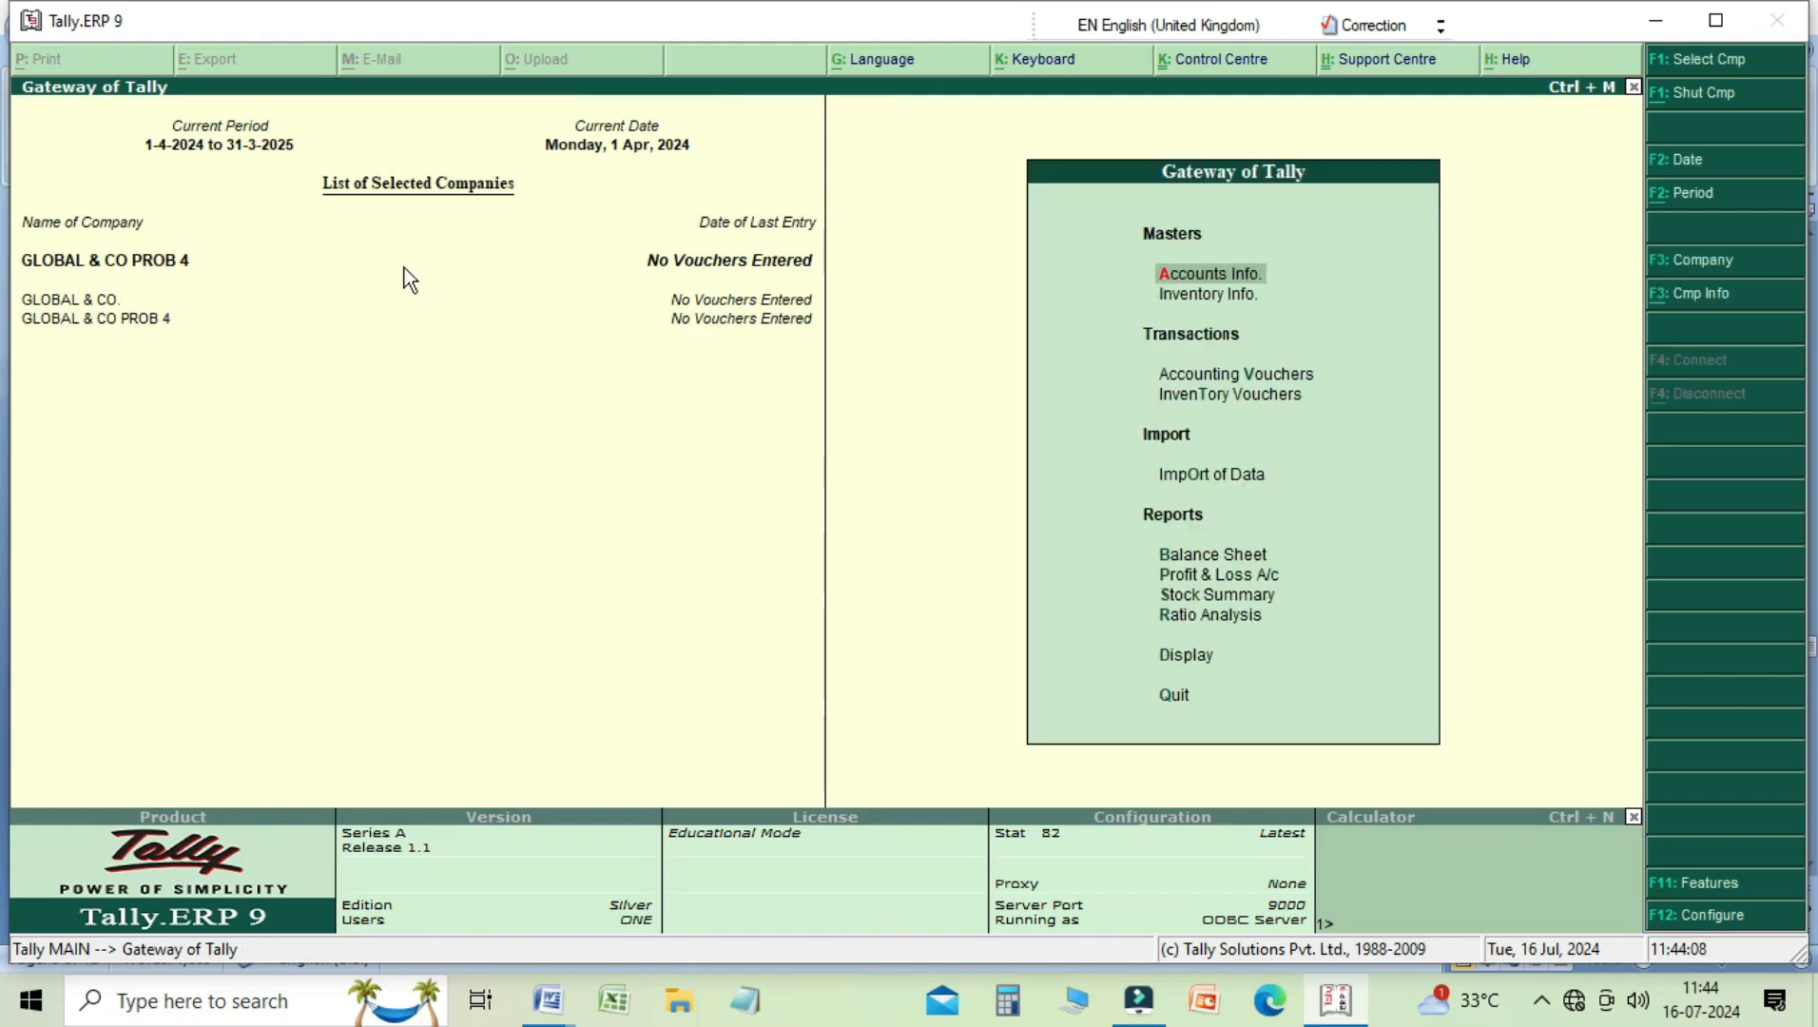
Step: Open the list of existing single ledgers for display from the company's accounts masters
key(Down)
key(Up)
key(Return)
key(Down)
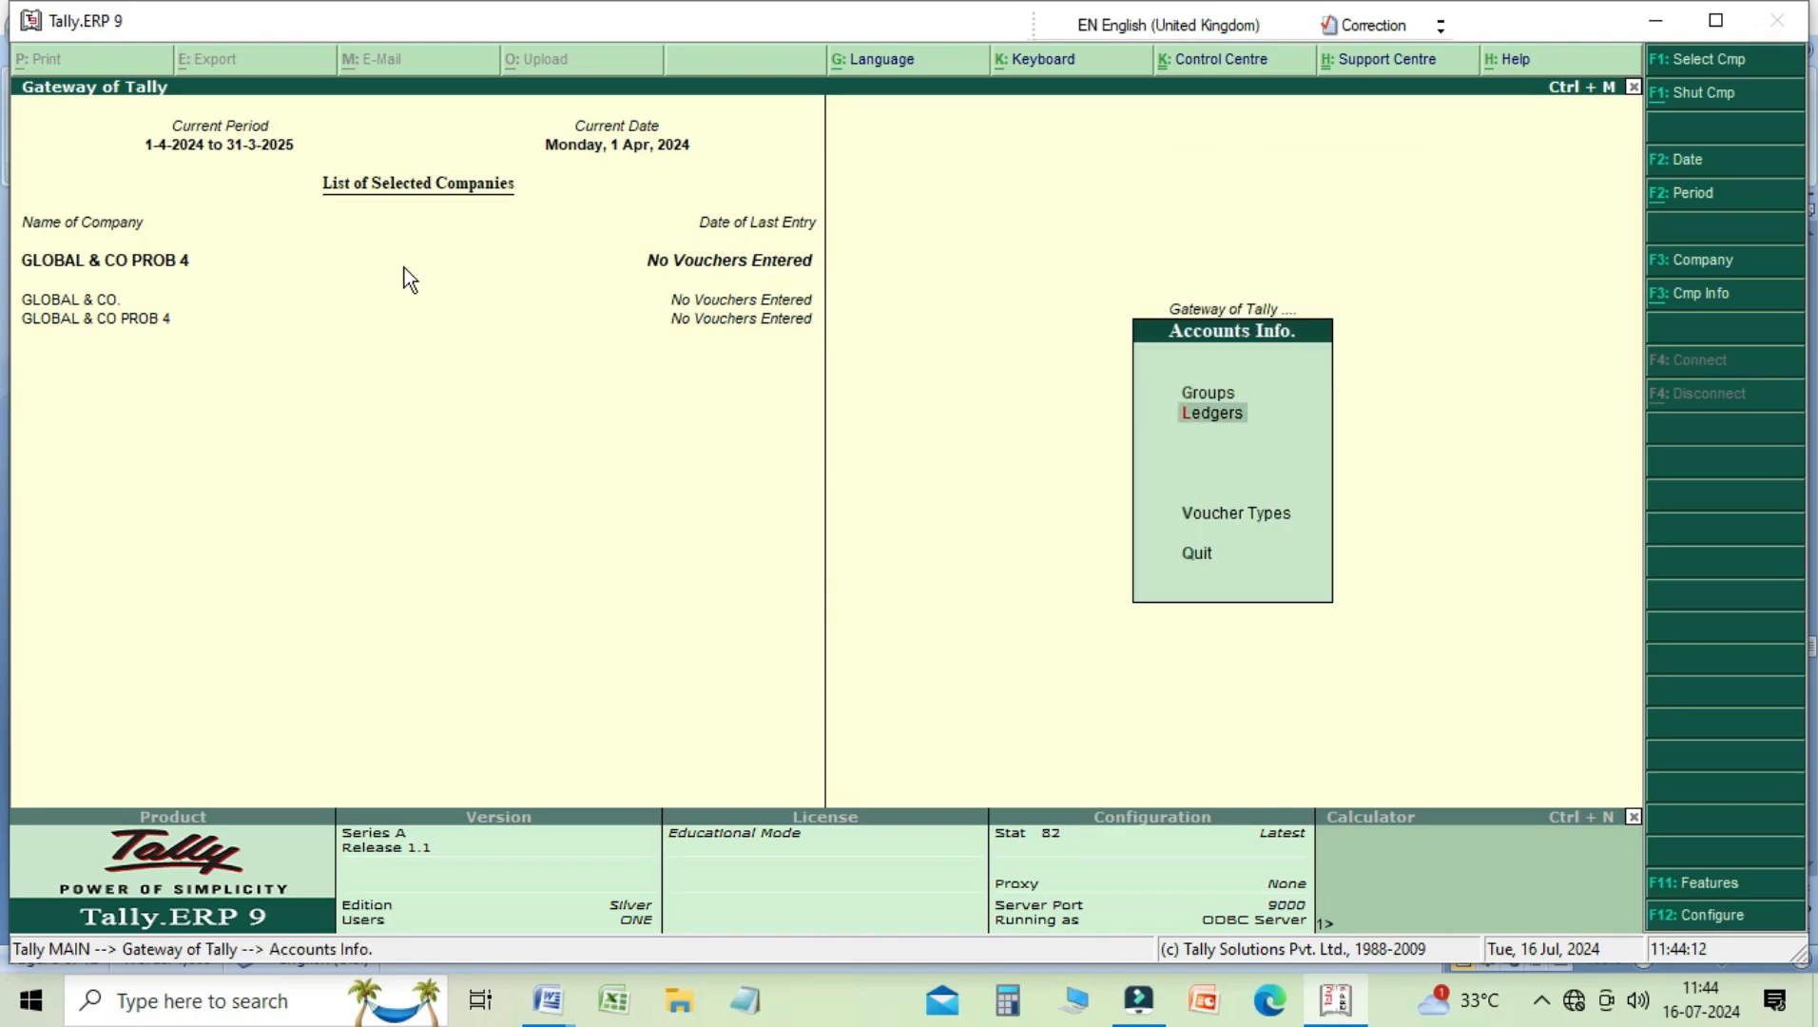
key(Return)
key(Down)
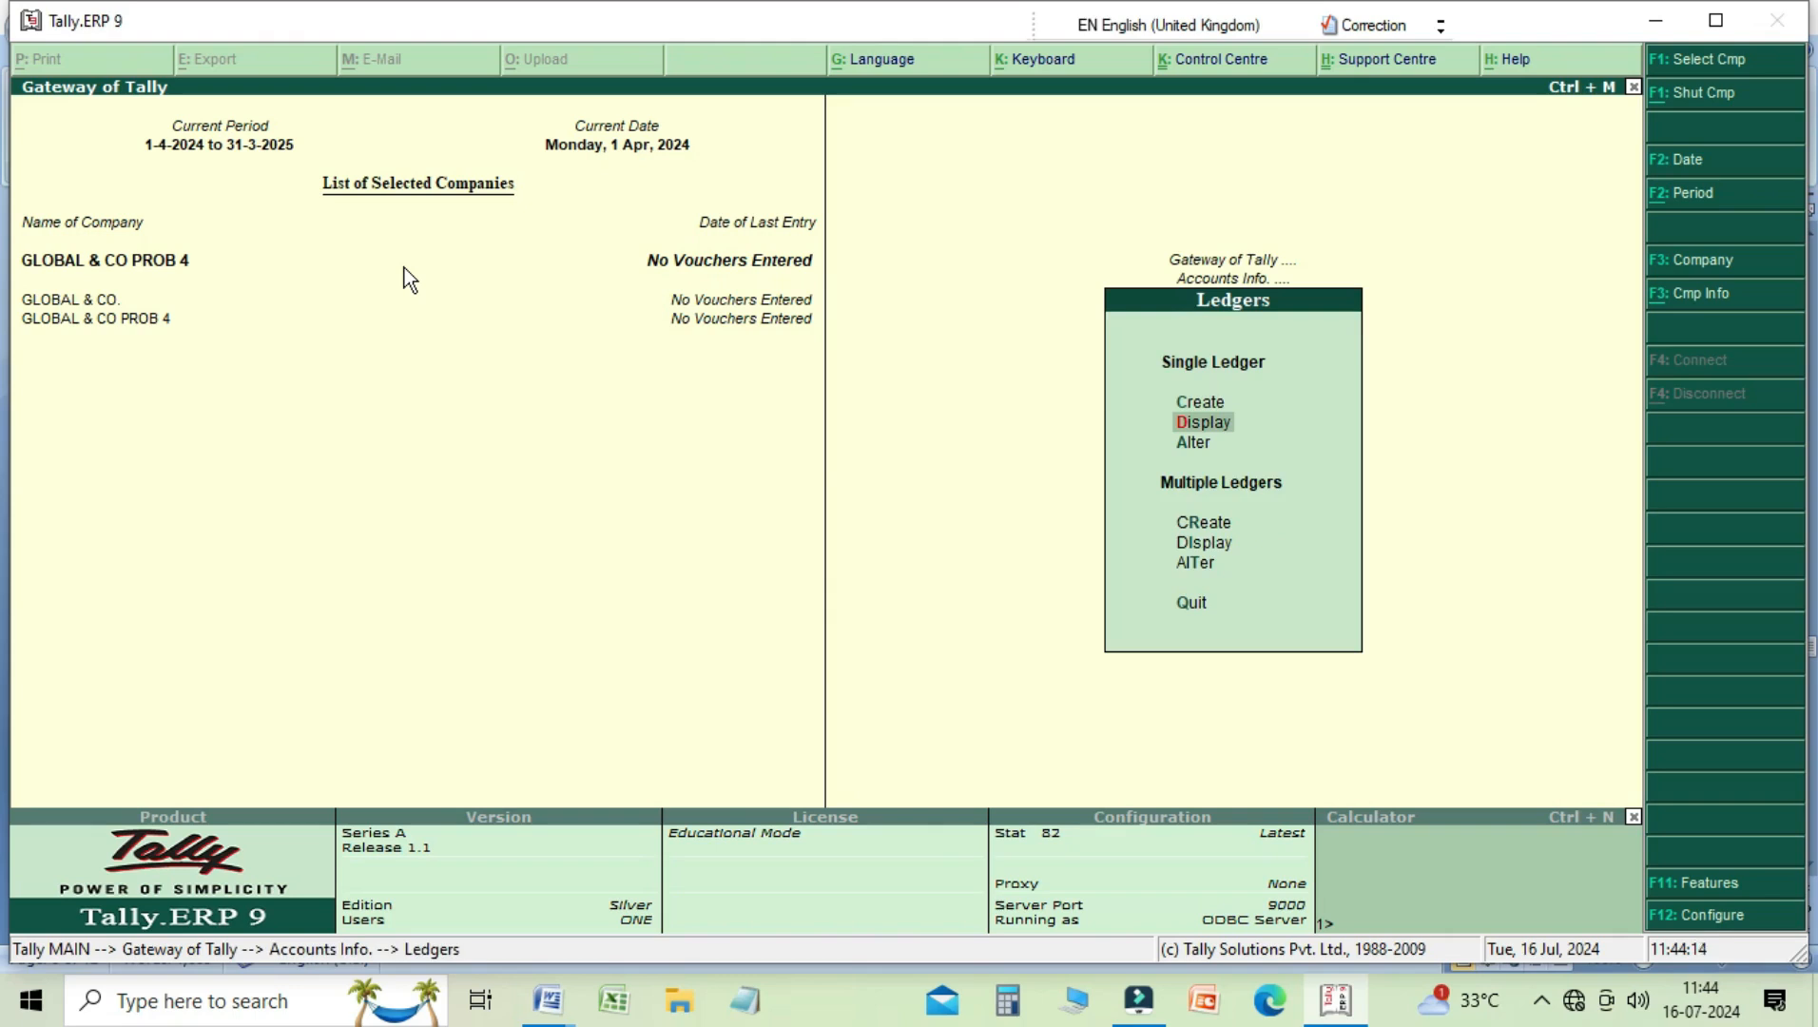
key(Return)
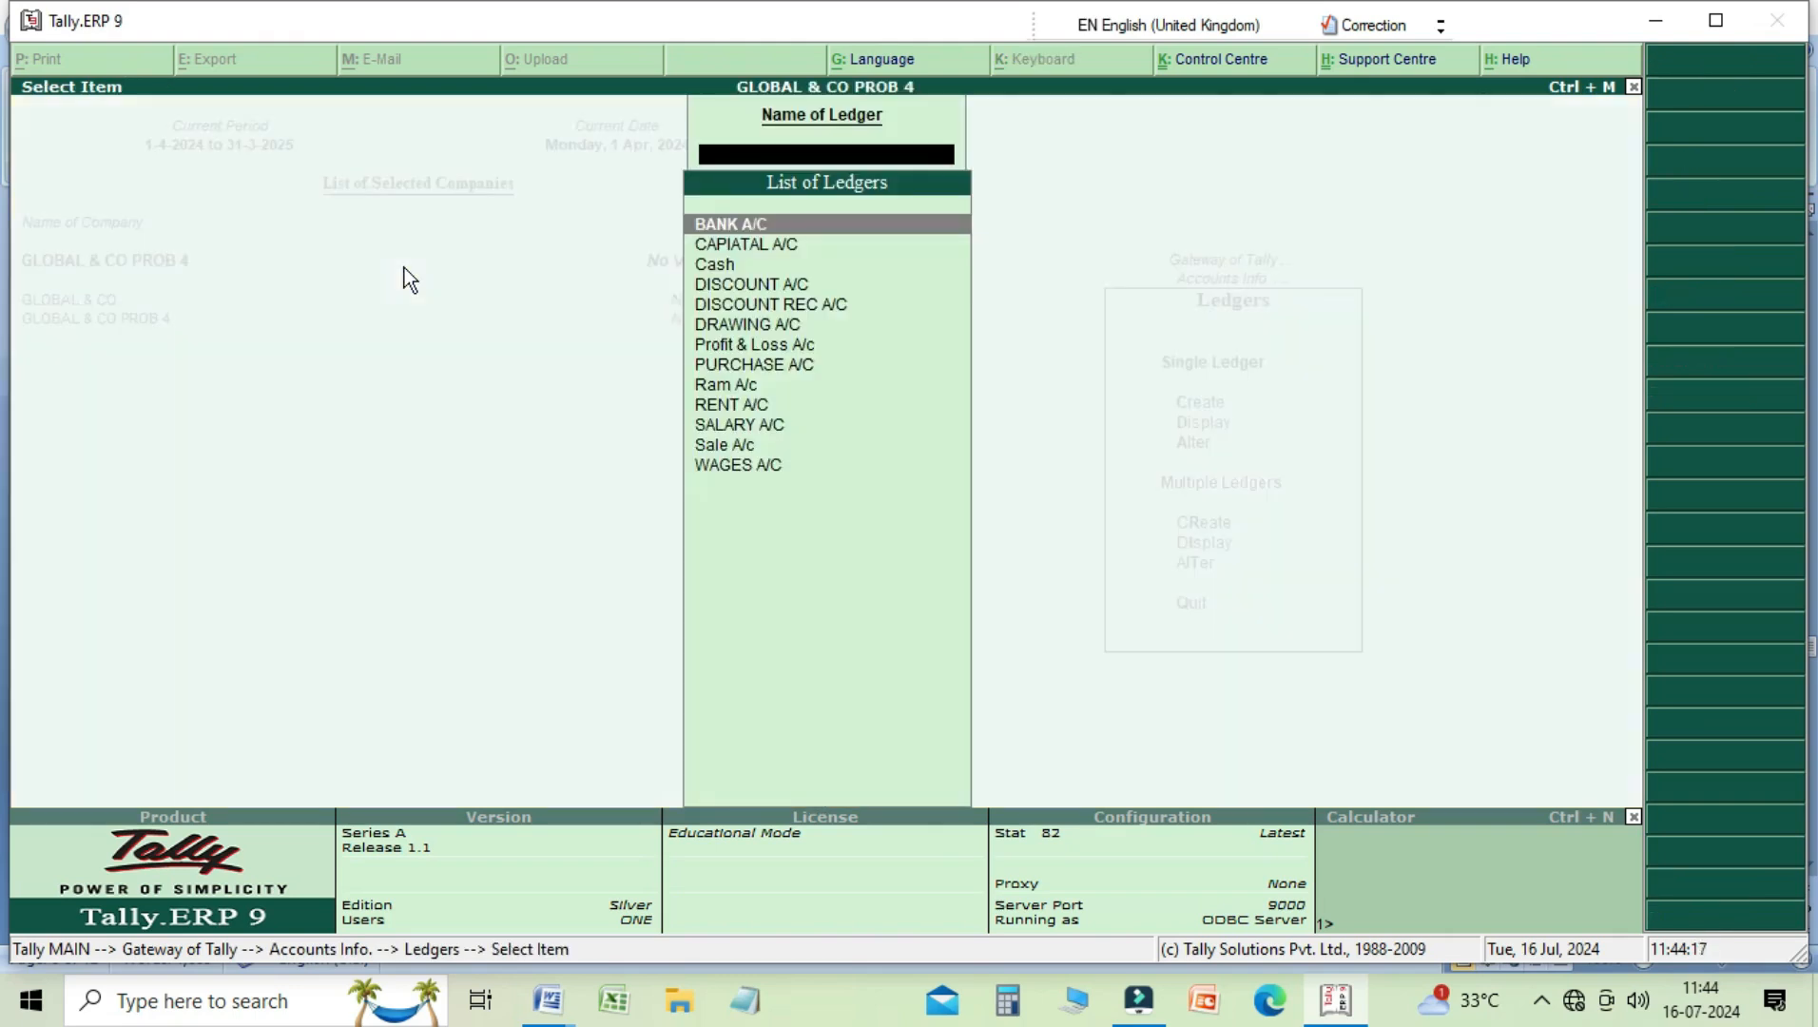
Step: Read through the company's ledgers from BANK A/C to WAGES A/C, and return to the Gateway of Tally
key(Down)
key(Down)
key(Down)
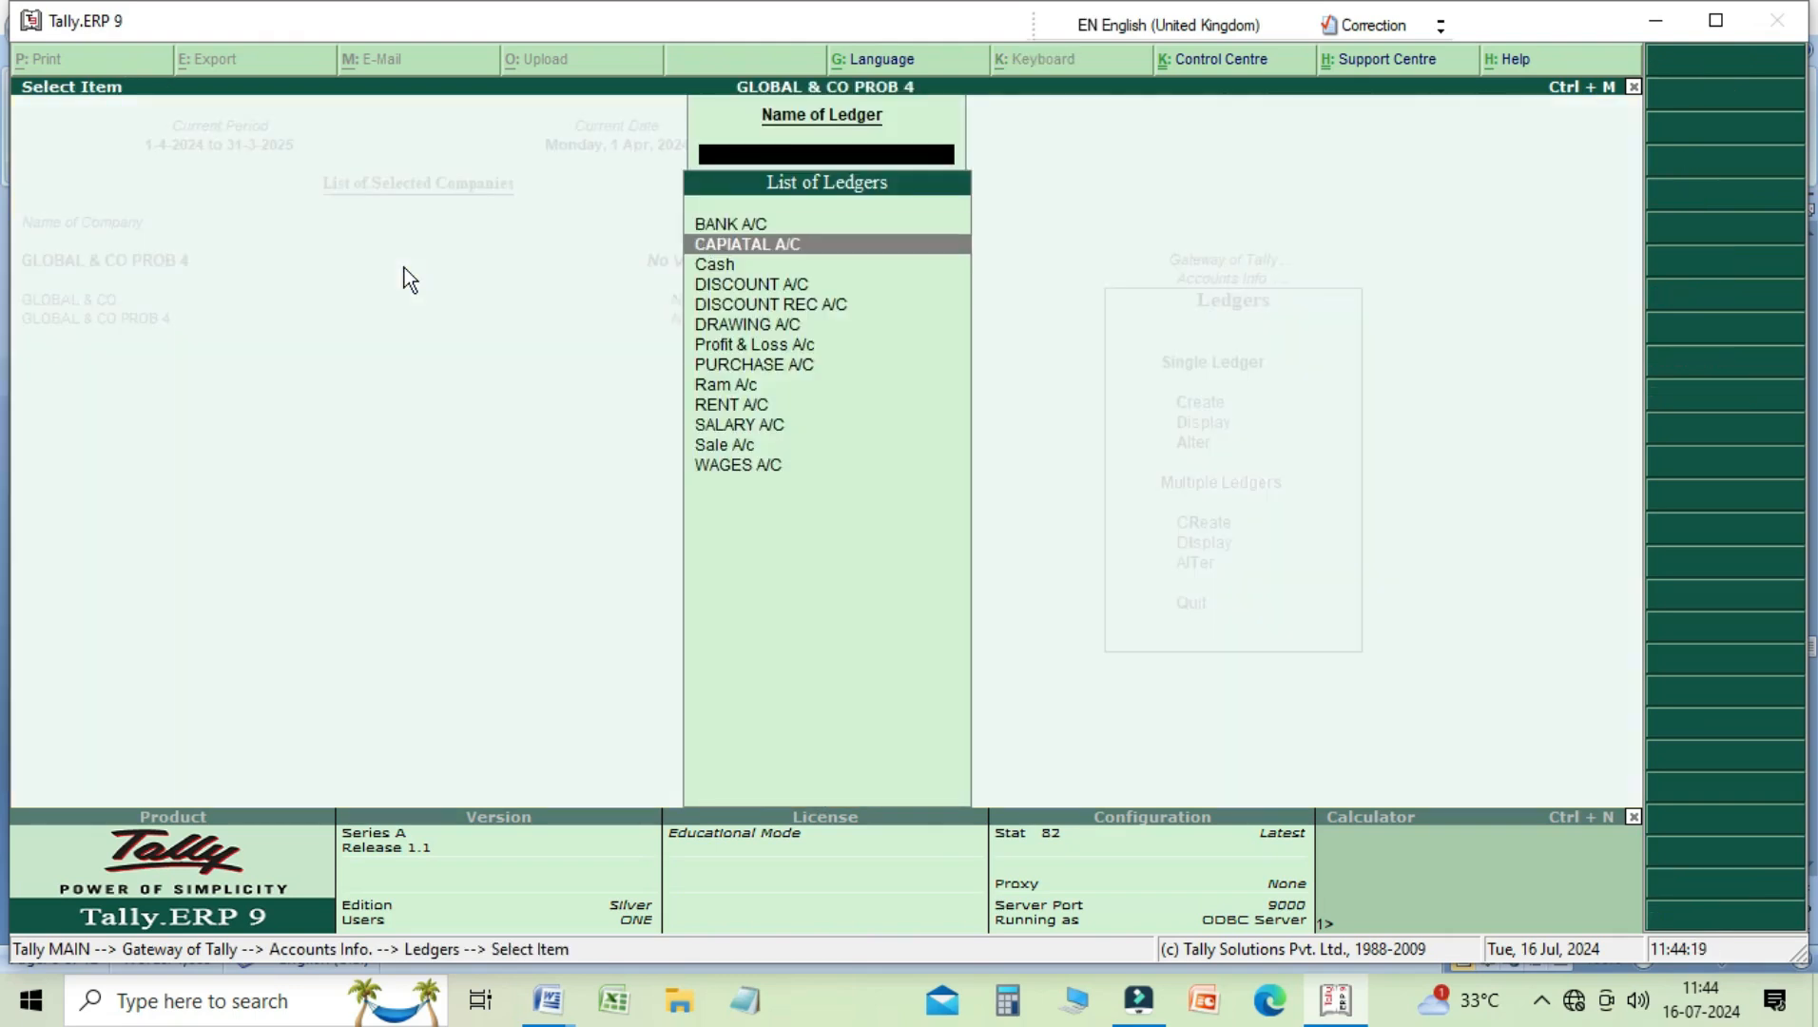
key(Down)
key(Down)
key(Down)
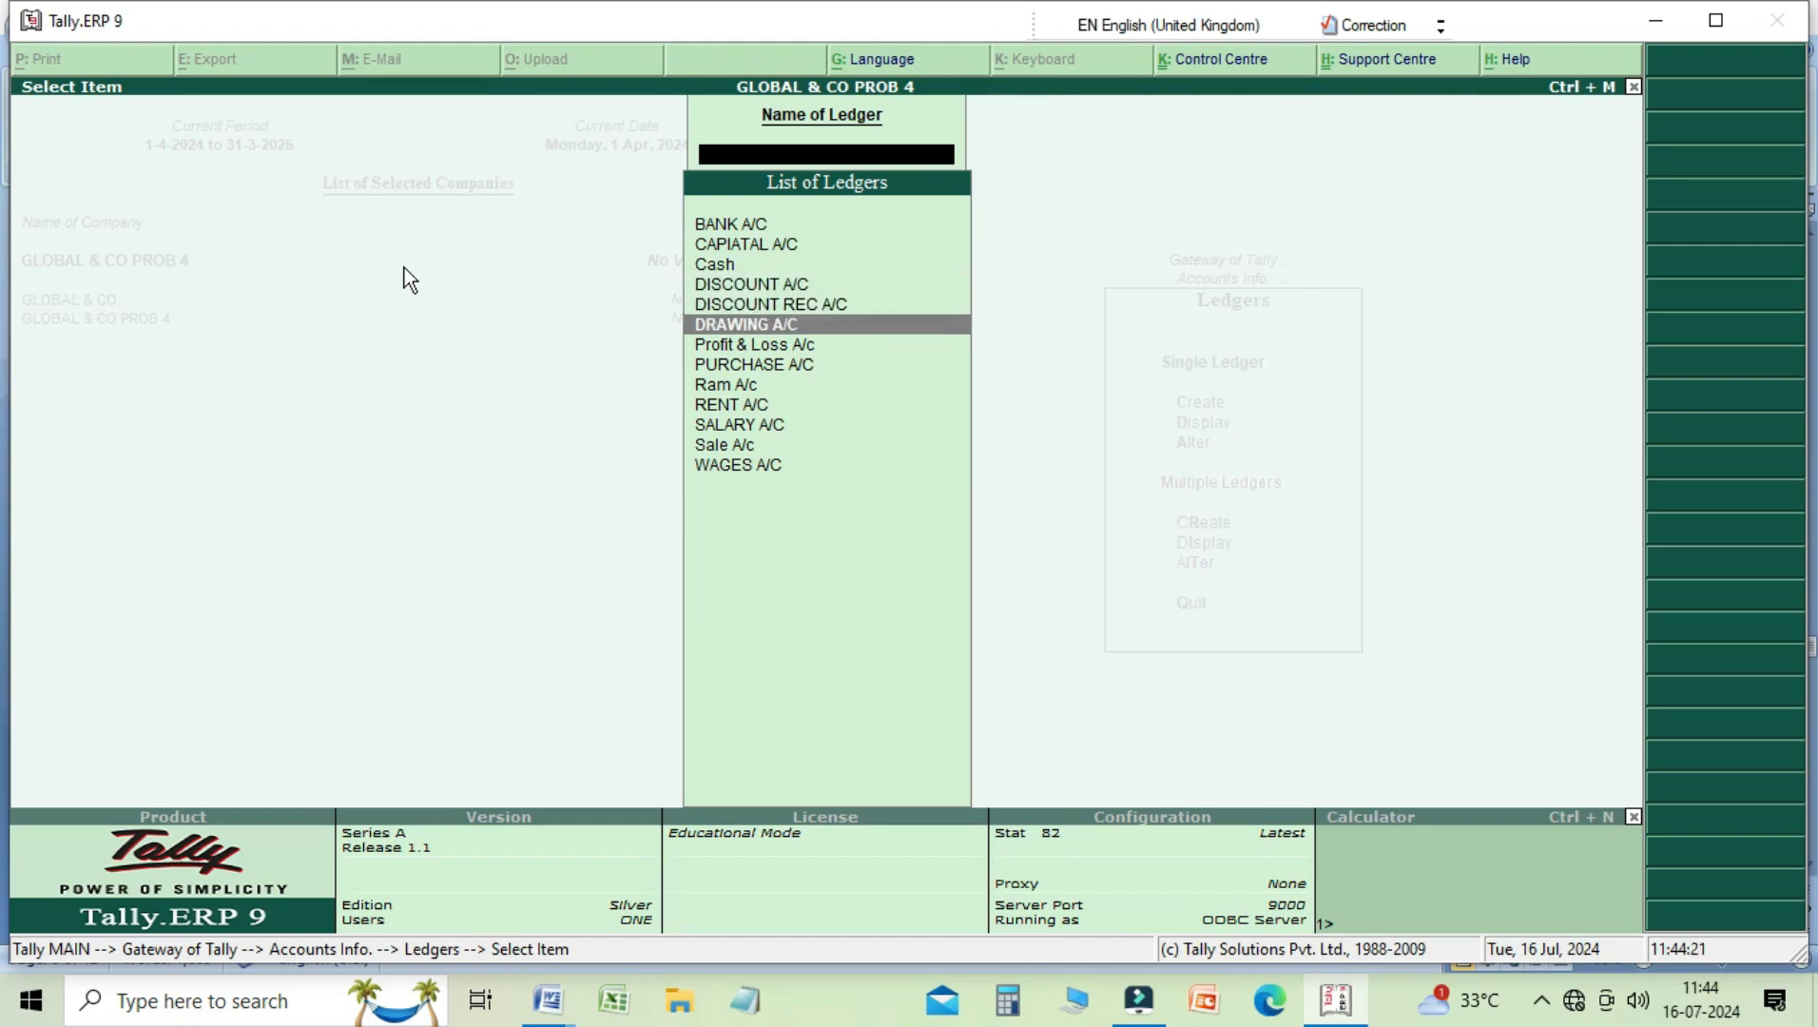
key(Down)
key(Down)
key(Down)
key(Down)
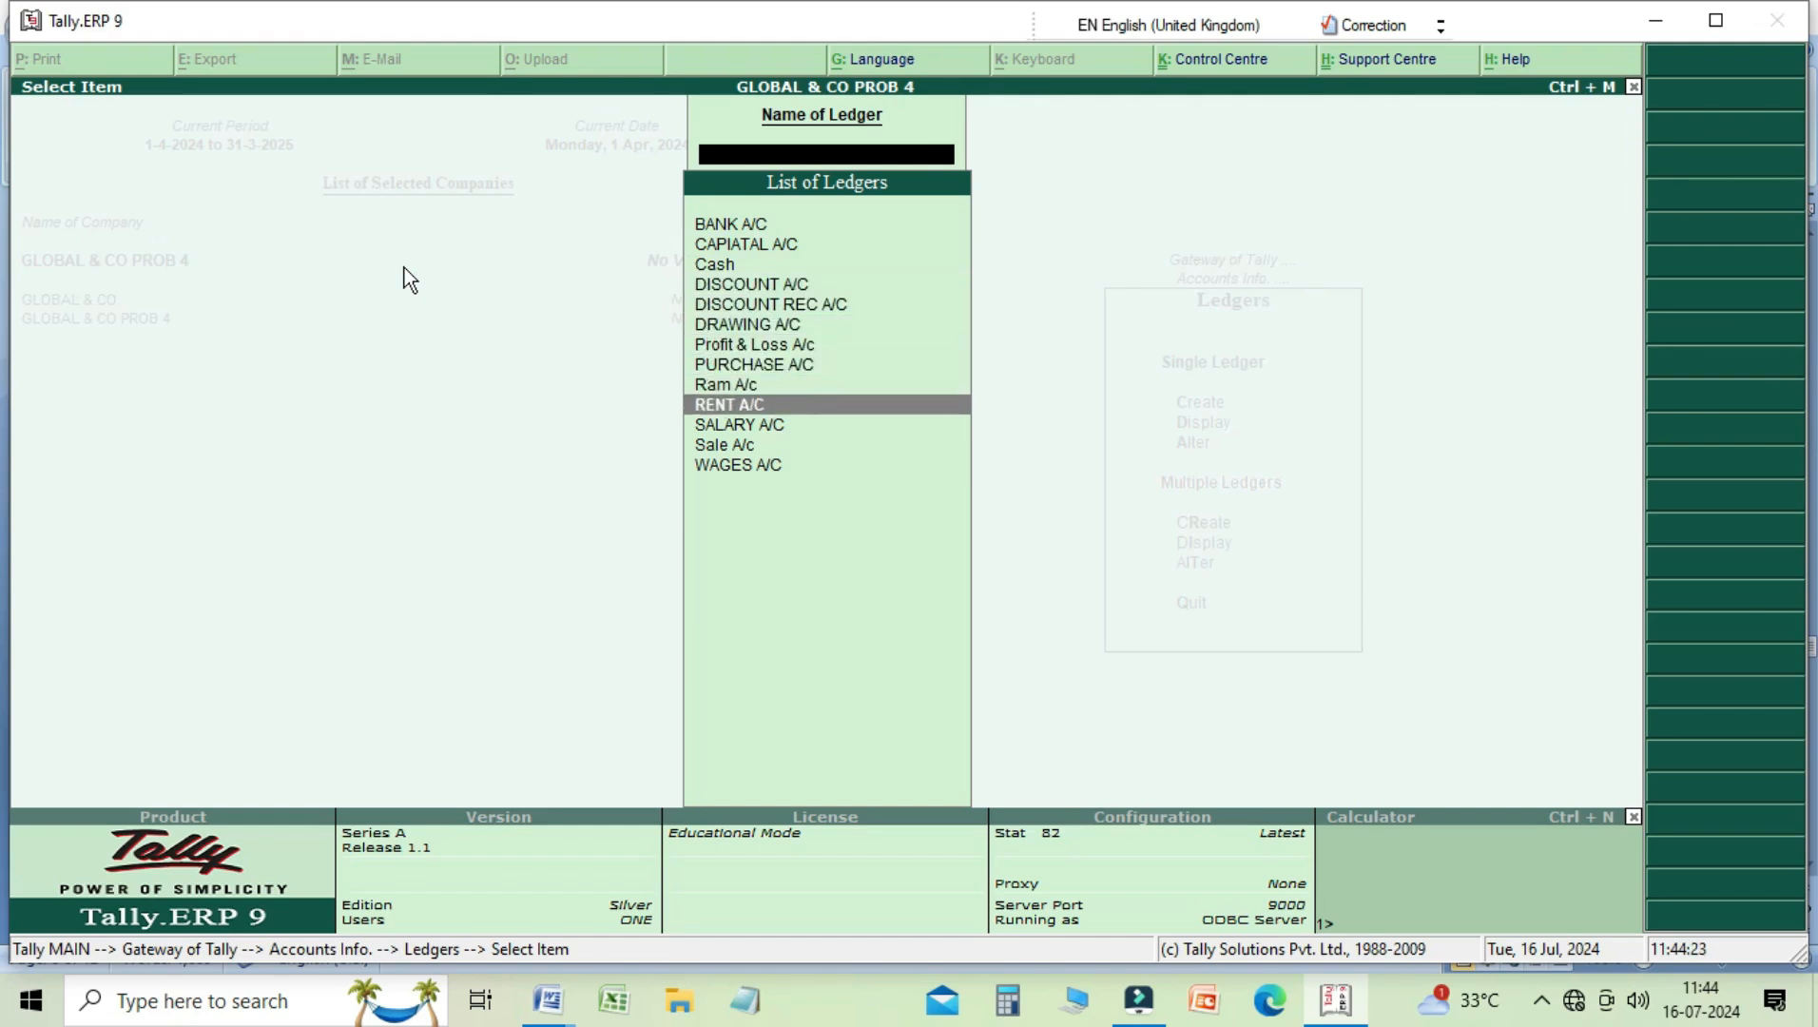
key(Down)
key(Down)
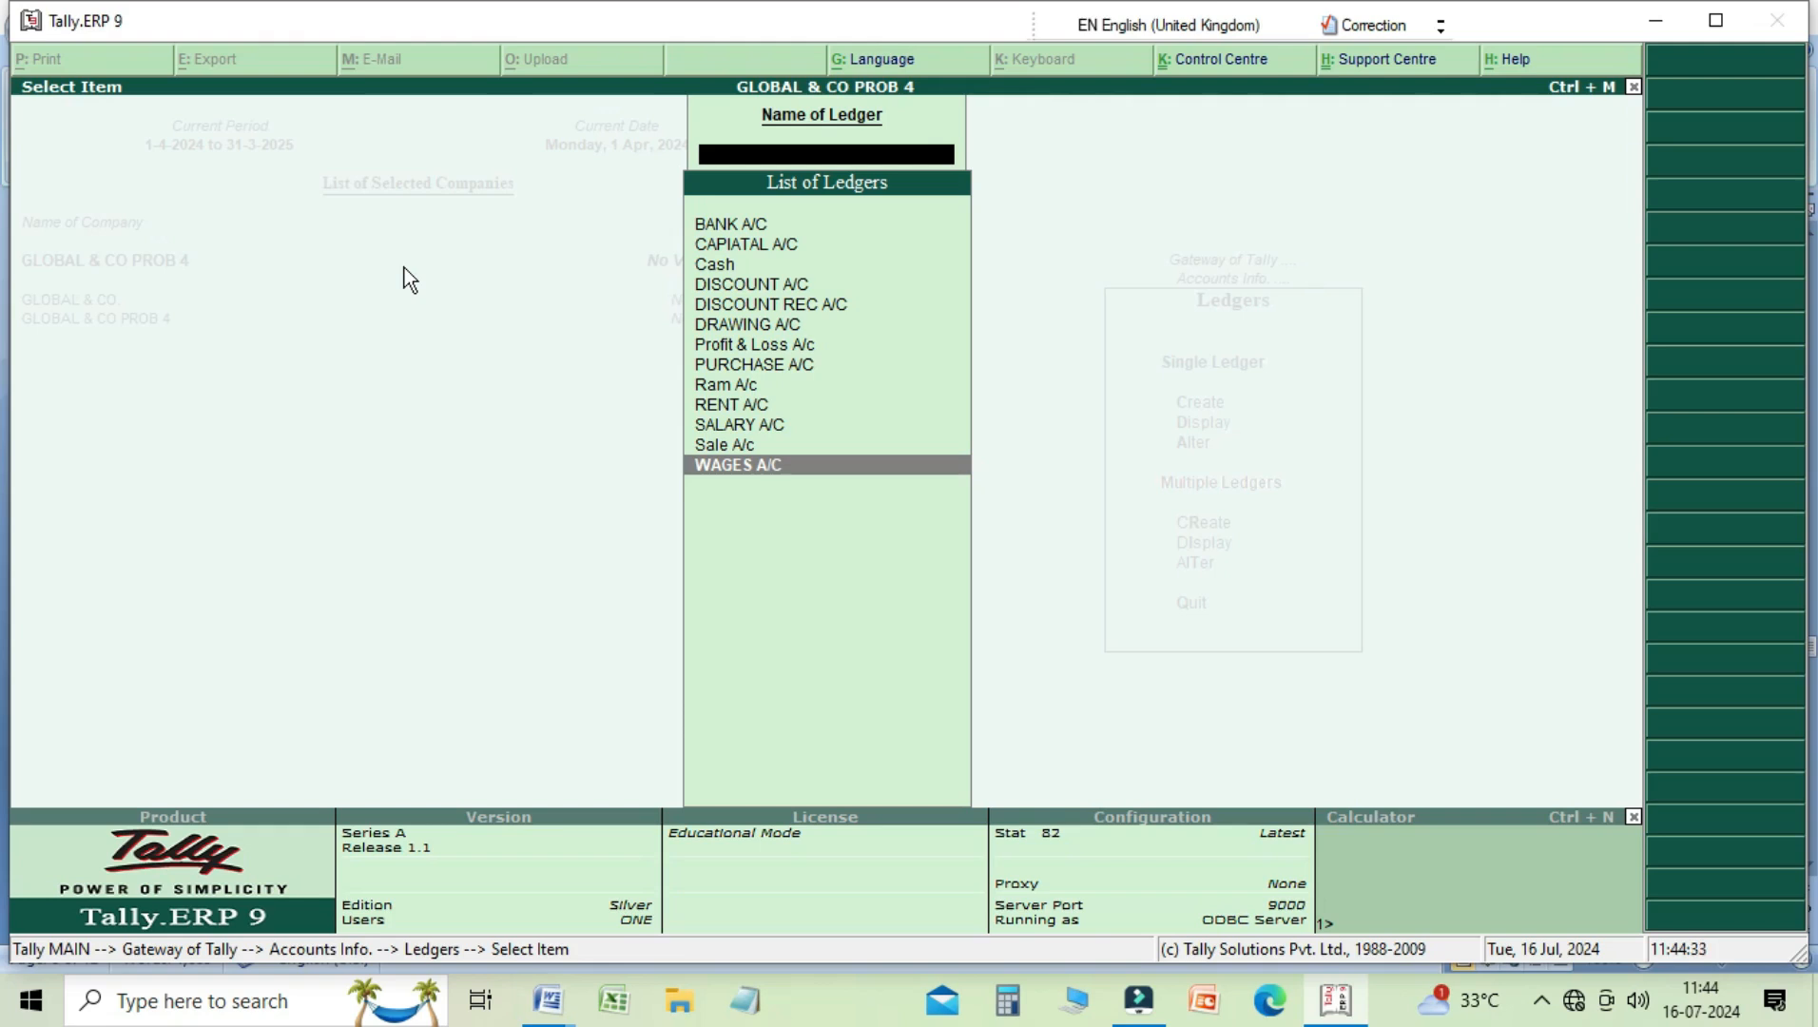
key(Escape)
key(Escape)
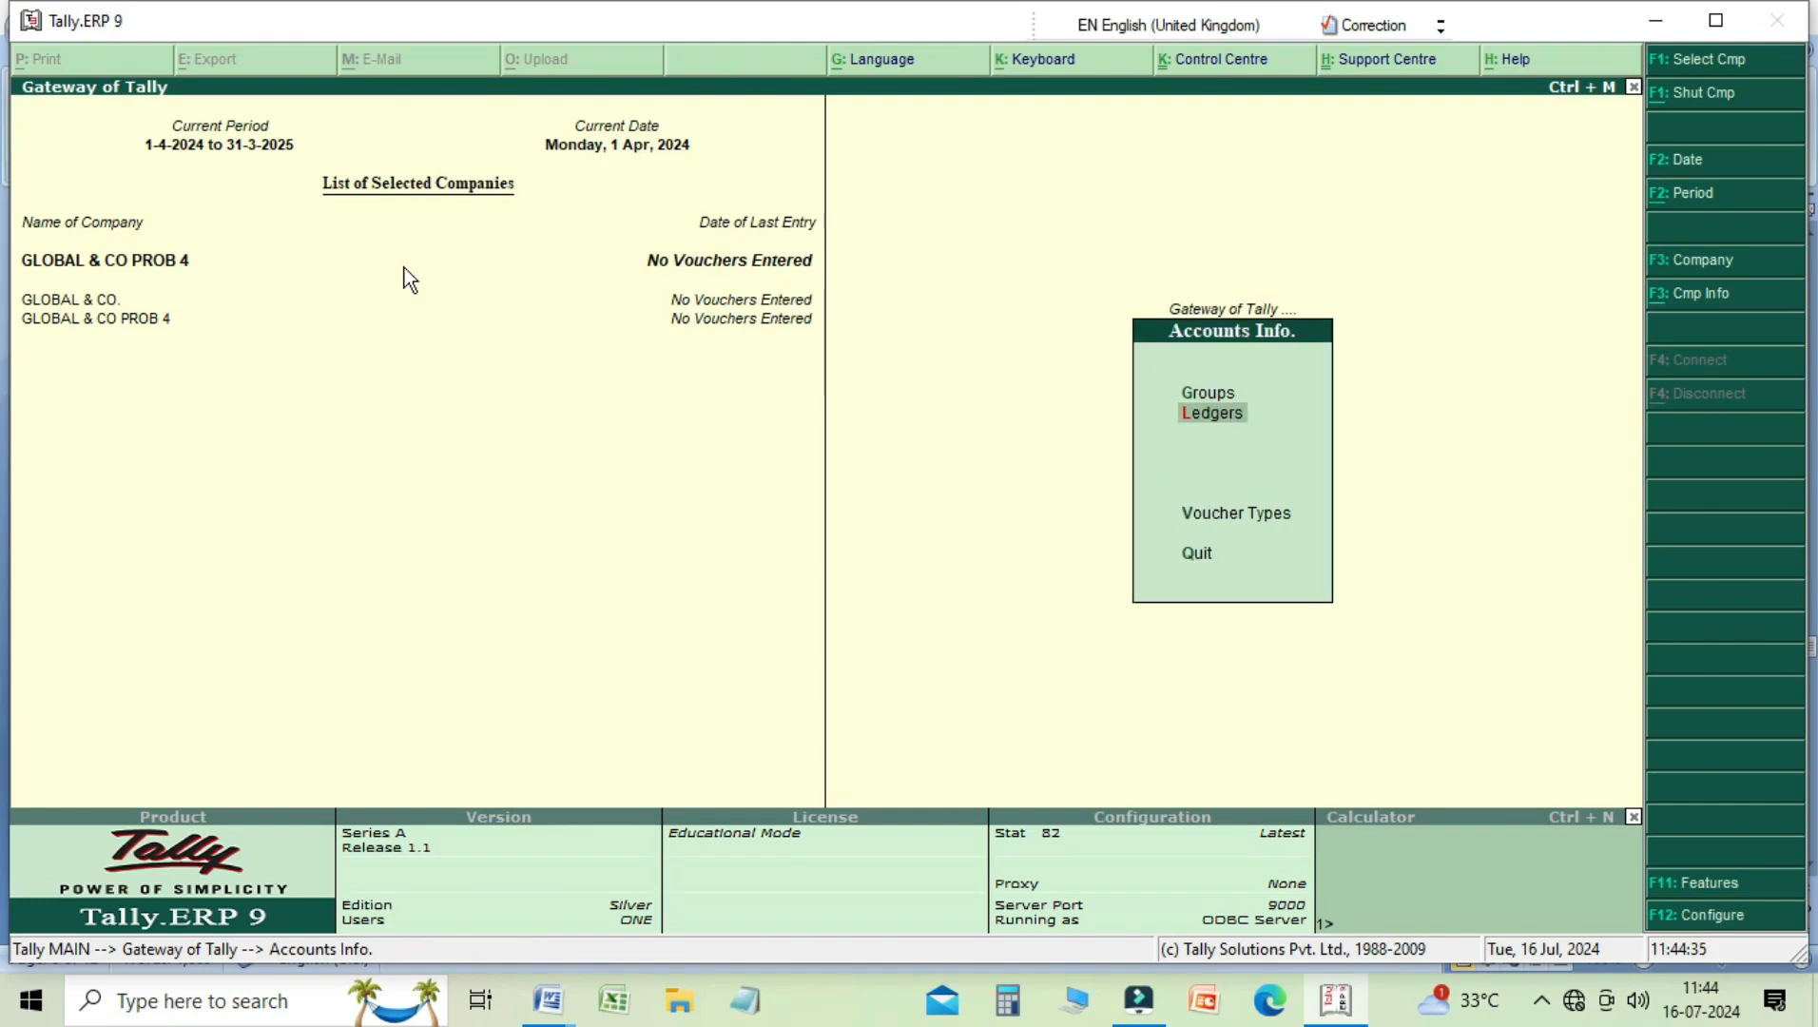
key(Escape)
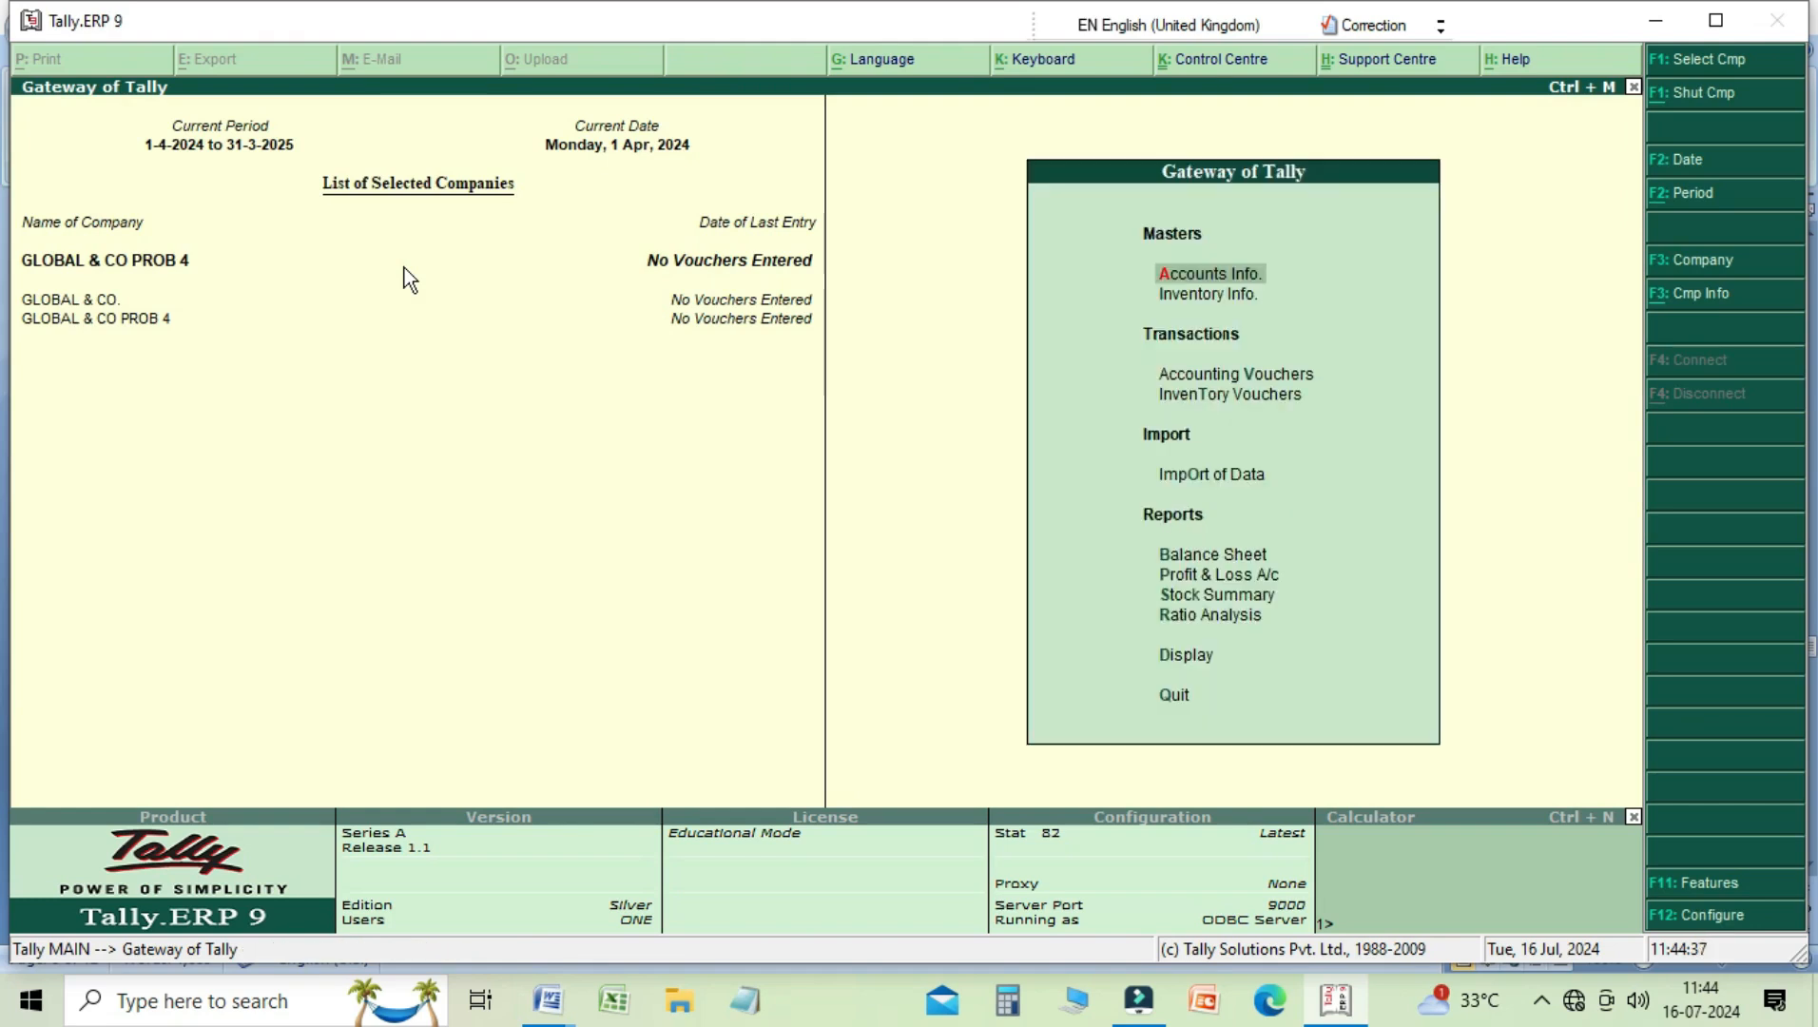
Step: Open accounting voucher creation for GLOBAL & CO PROB 4
key(Down)
key(Down)
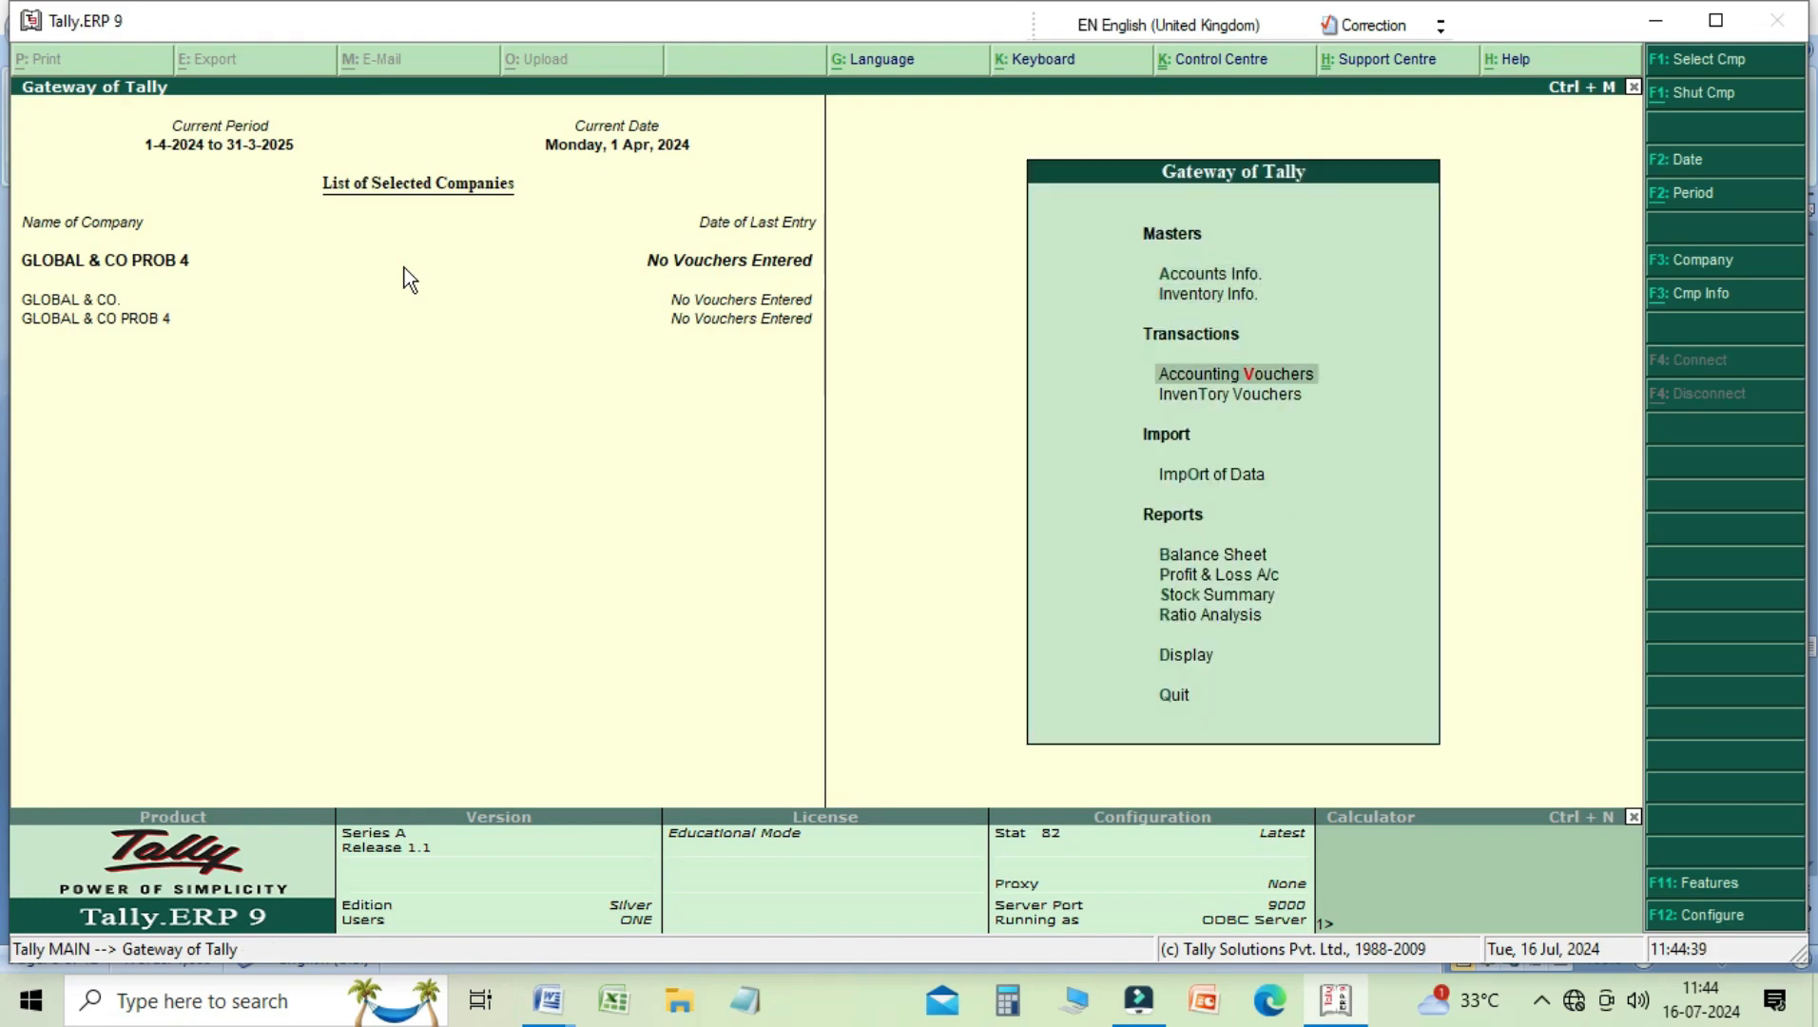
key(Return)
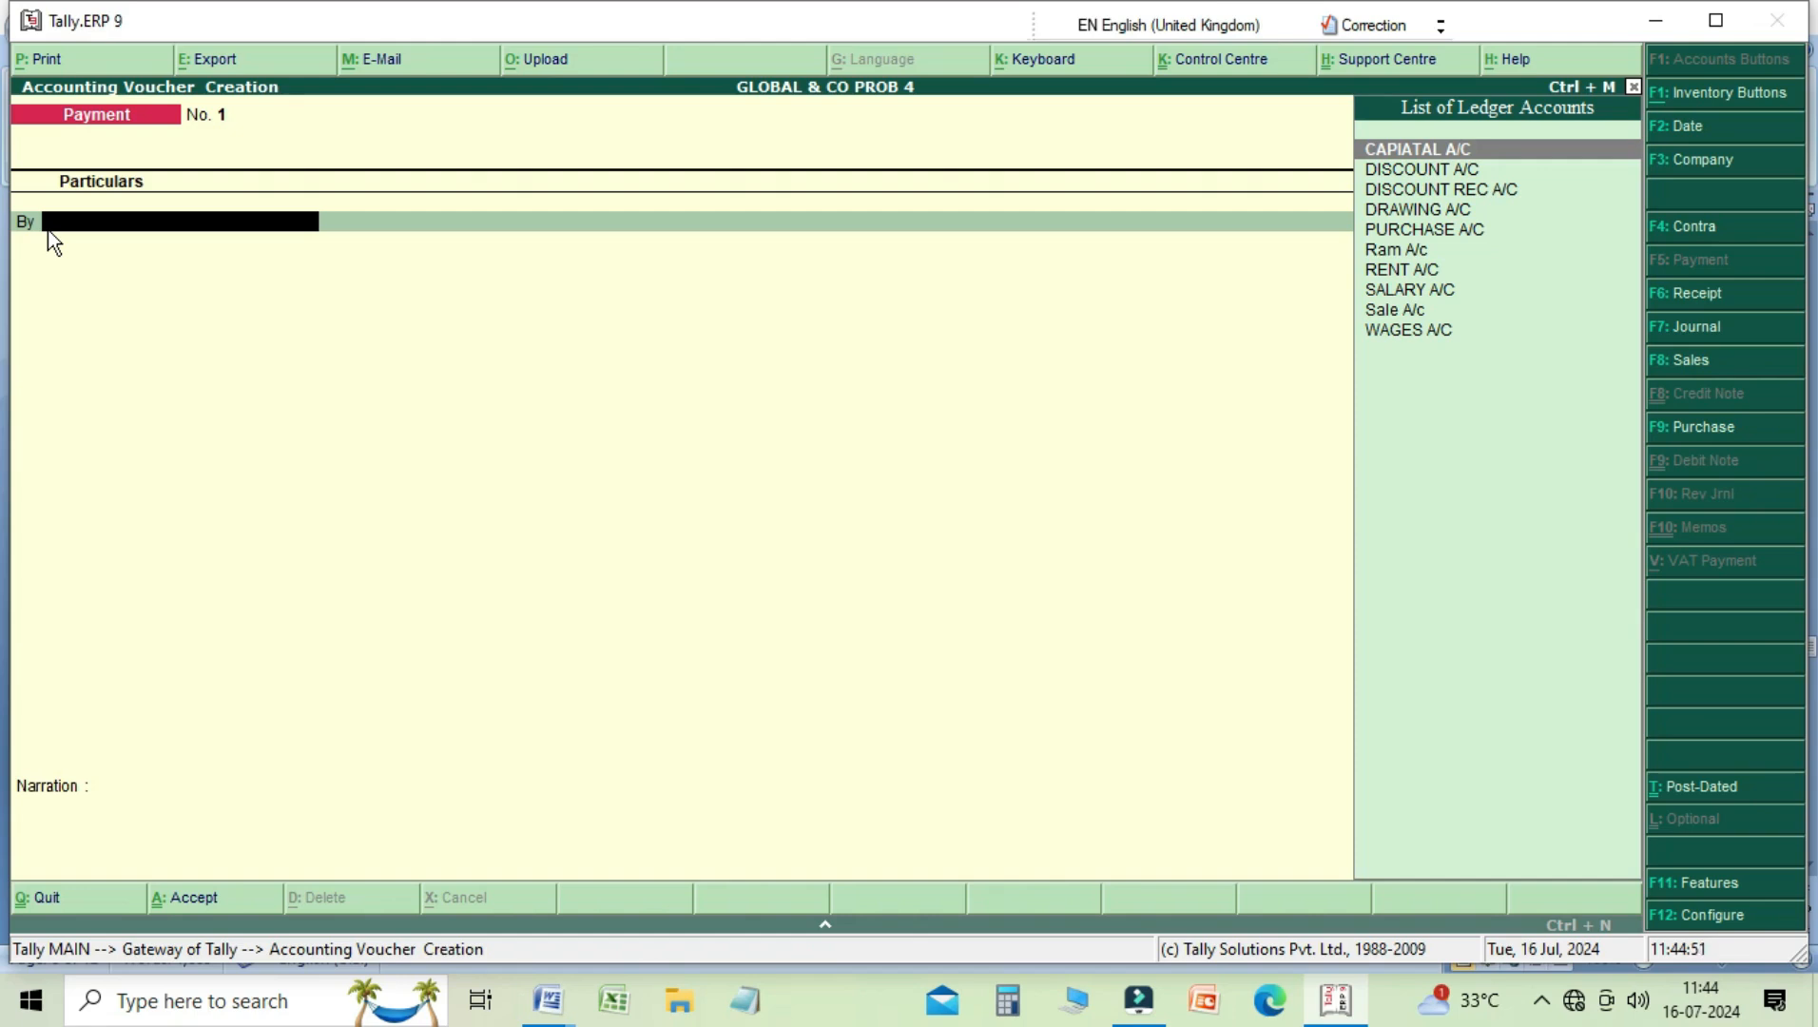
Step: Check the Payment Configuration options, including single entry mode for payment, receipt and contra vouchers, and return to the voucher
key(F12)
key(Return)
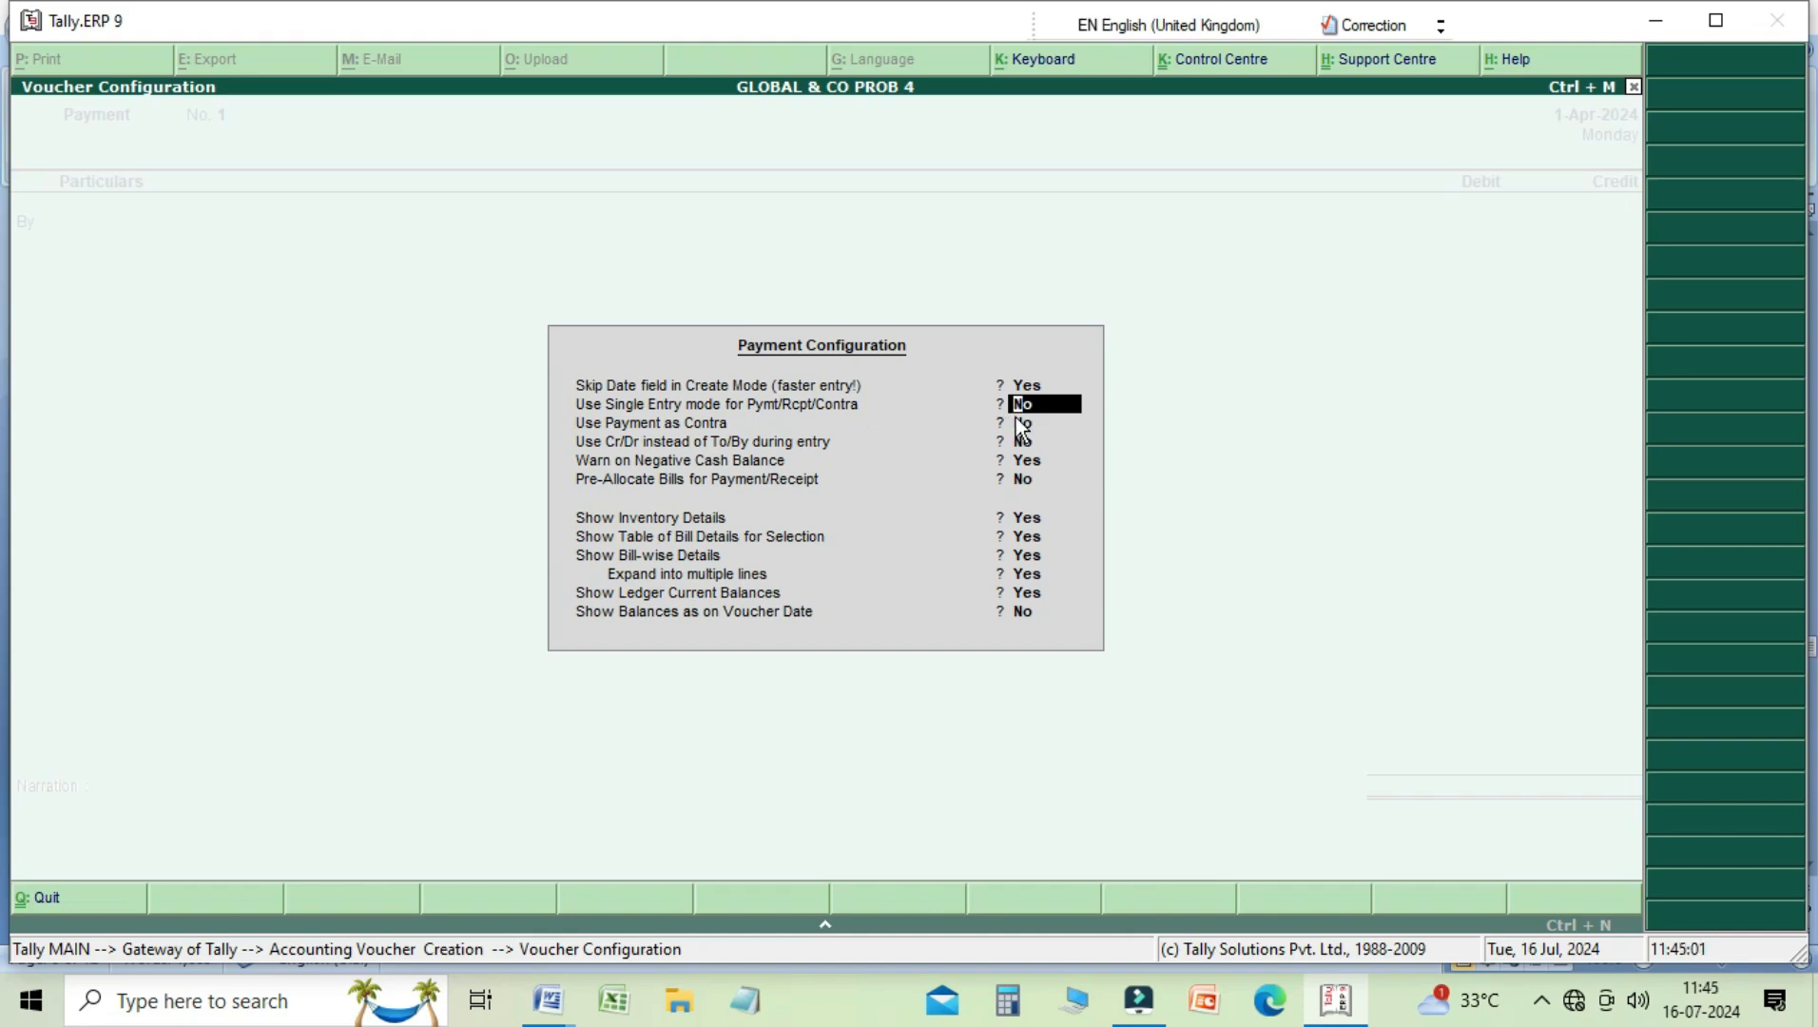
key(Return)
key(Return)
key(Return)
key(Return)
key(Return)
key(Return)
key(Return)
key(Return)
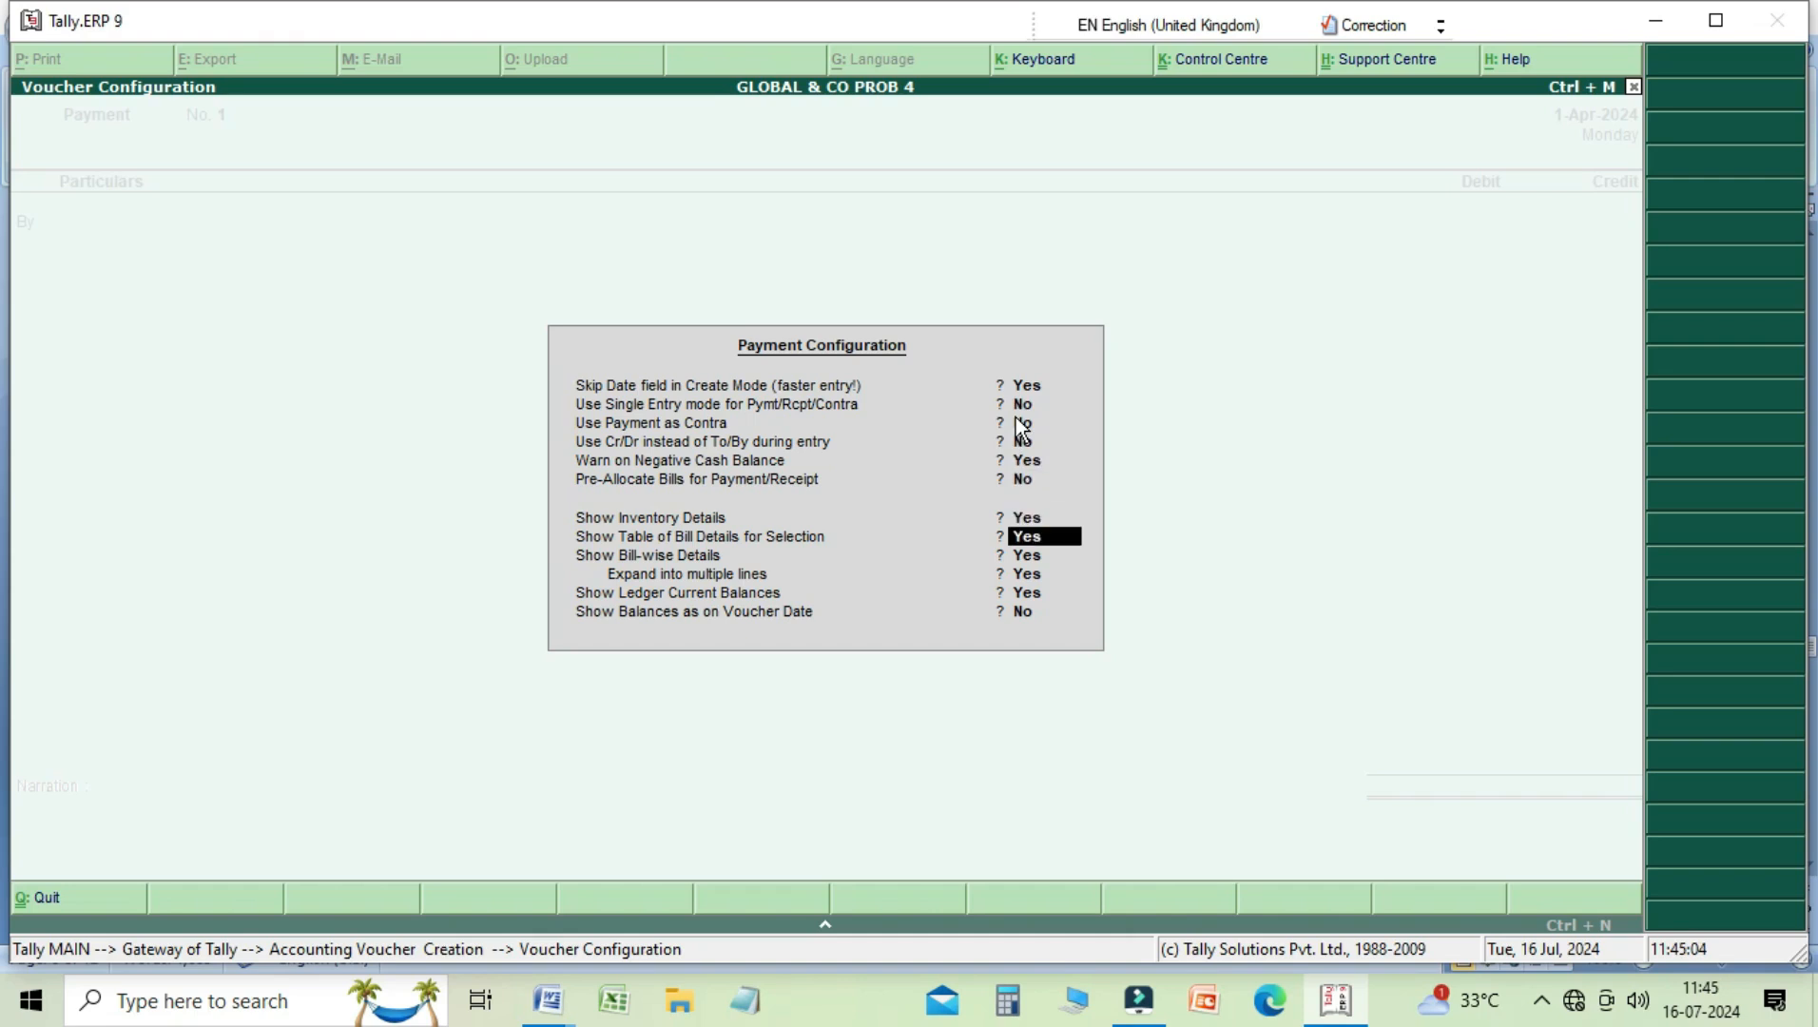
key(Return)
key(Return)
key(Return)
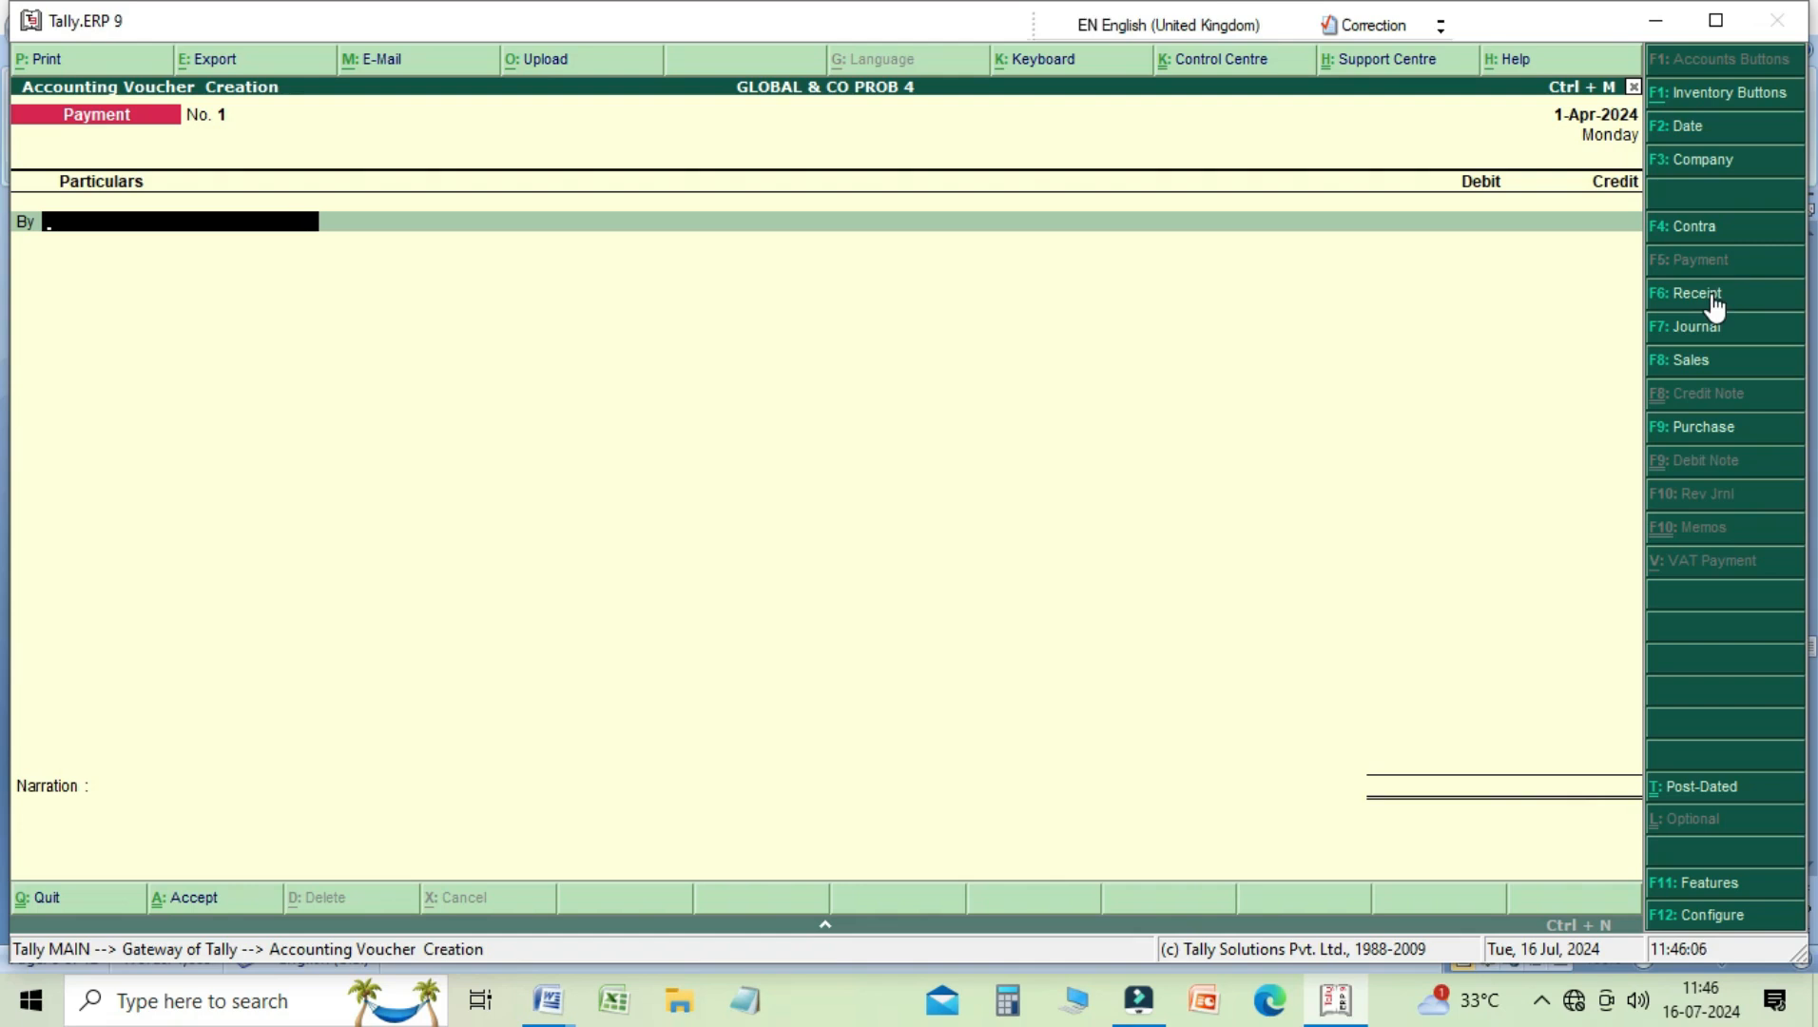
Step: Switch to a Receipt voucher and credit CAPIATAL A/C with 50,000
click(1710, 293)
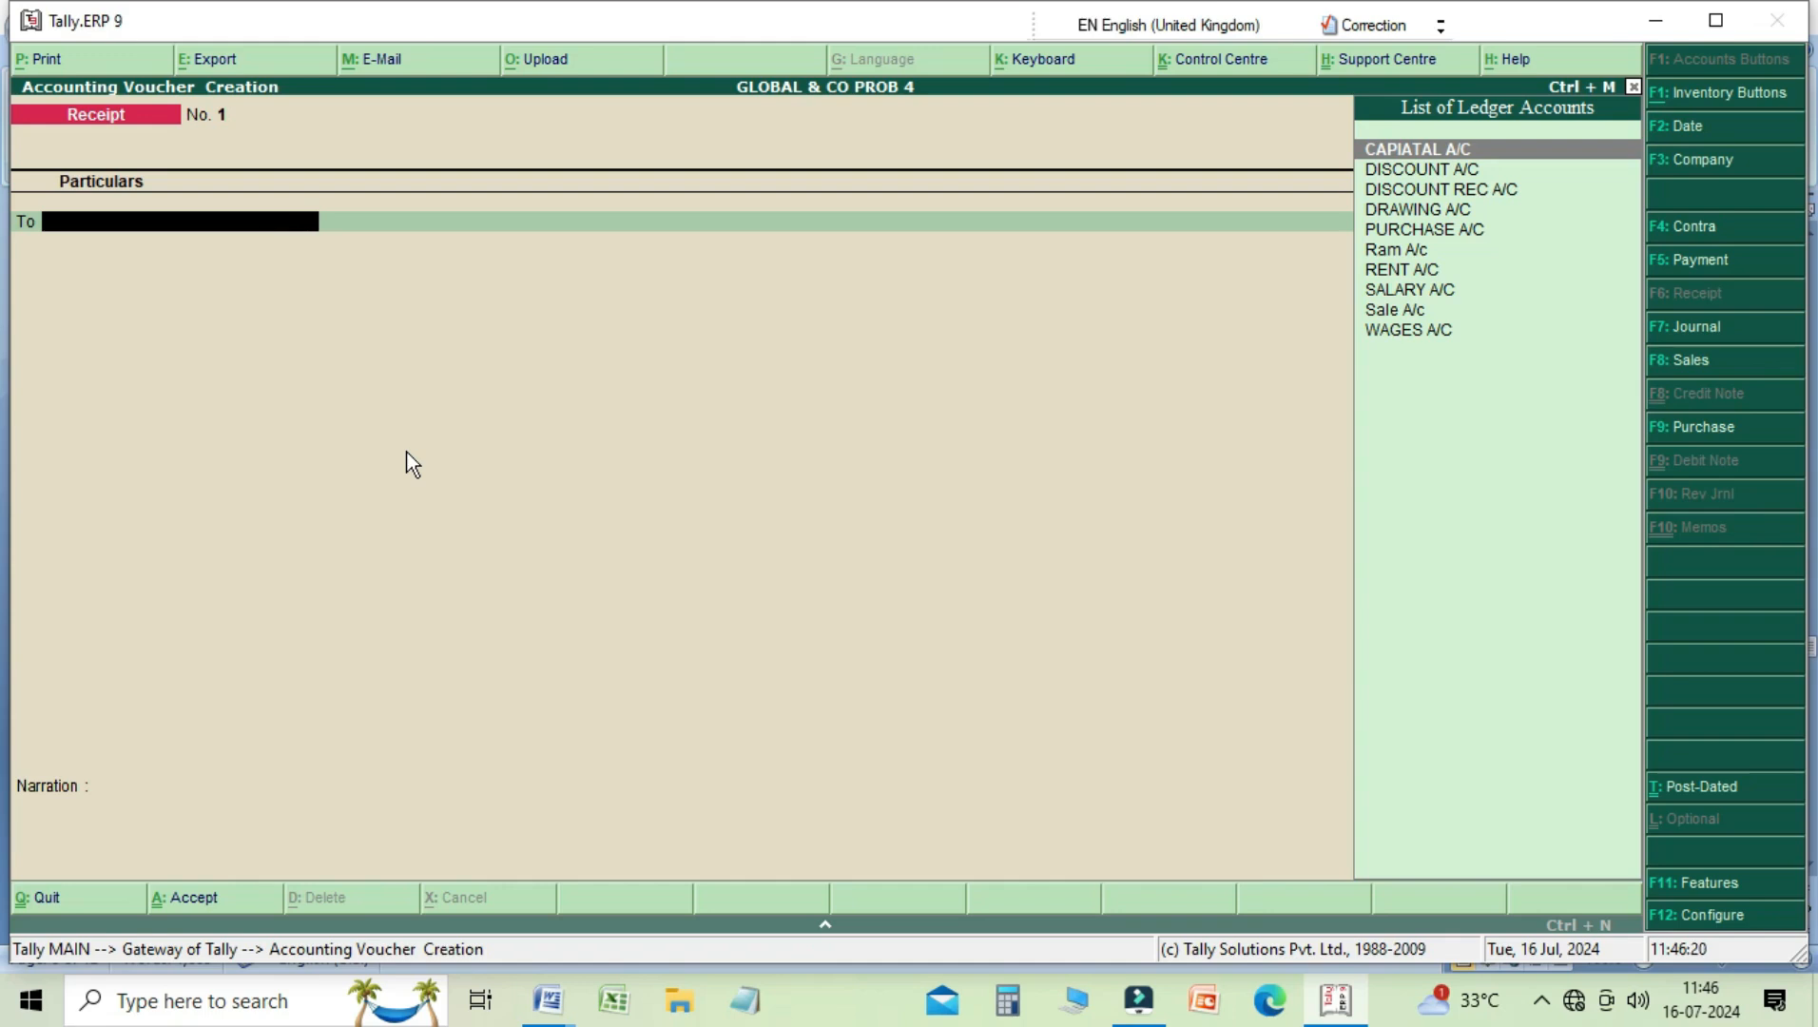
key(Return)
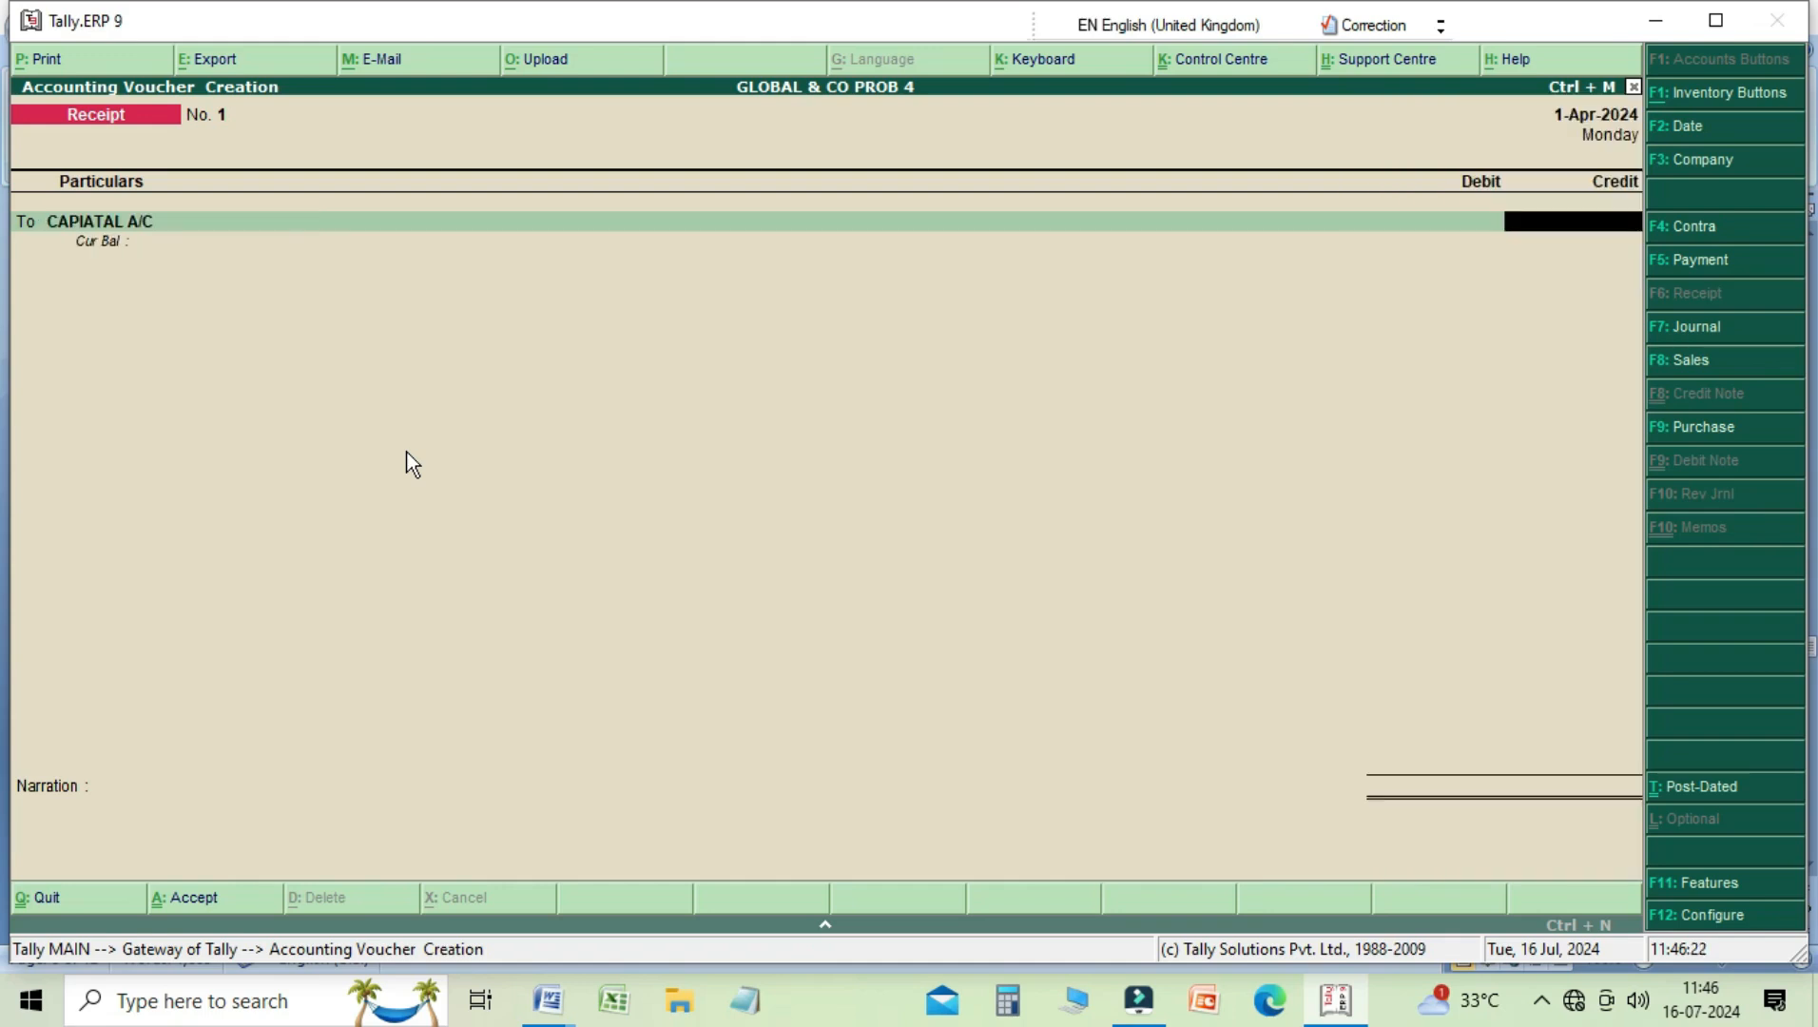
text(50000)
key(Return)
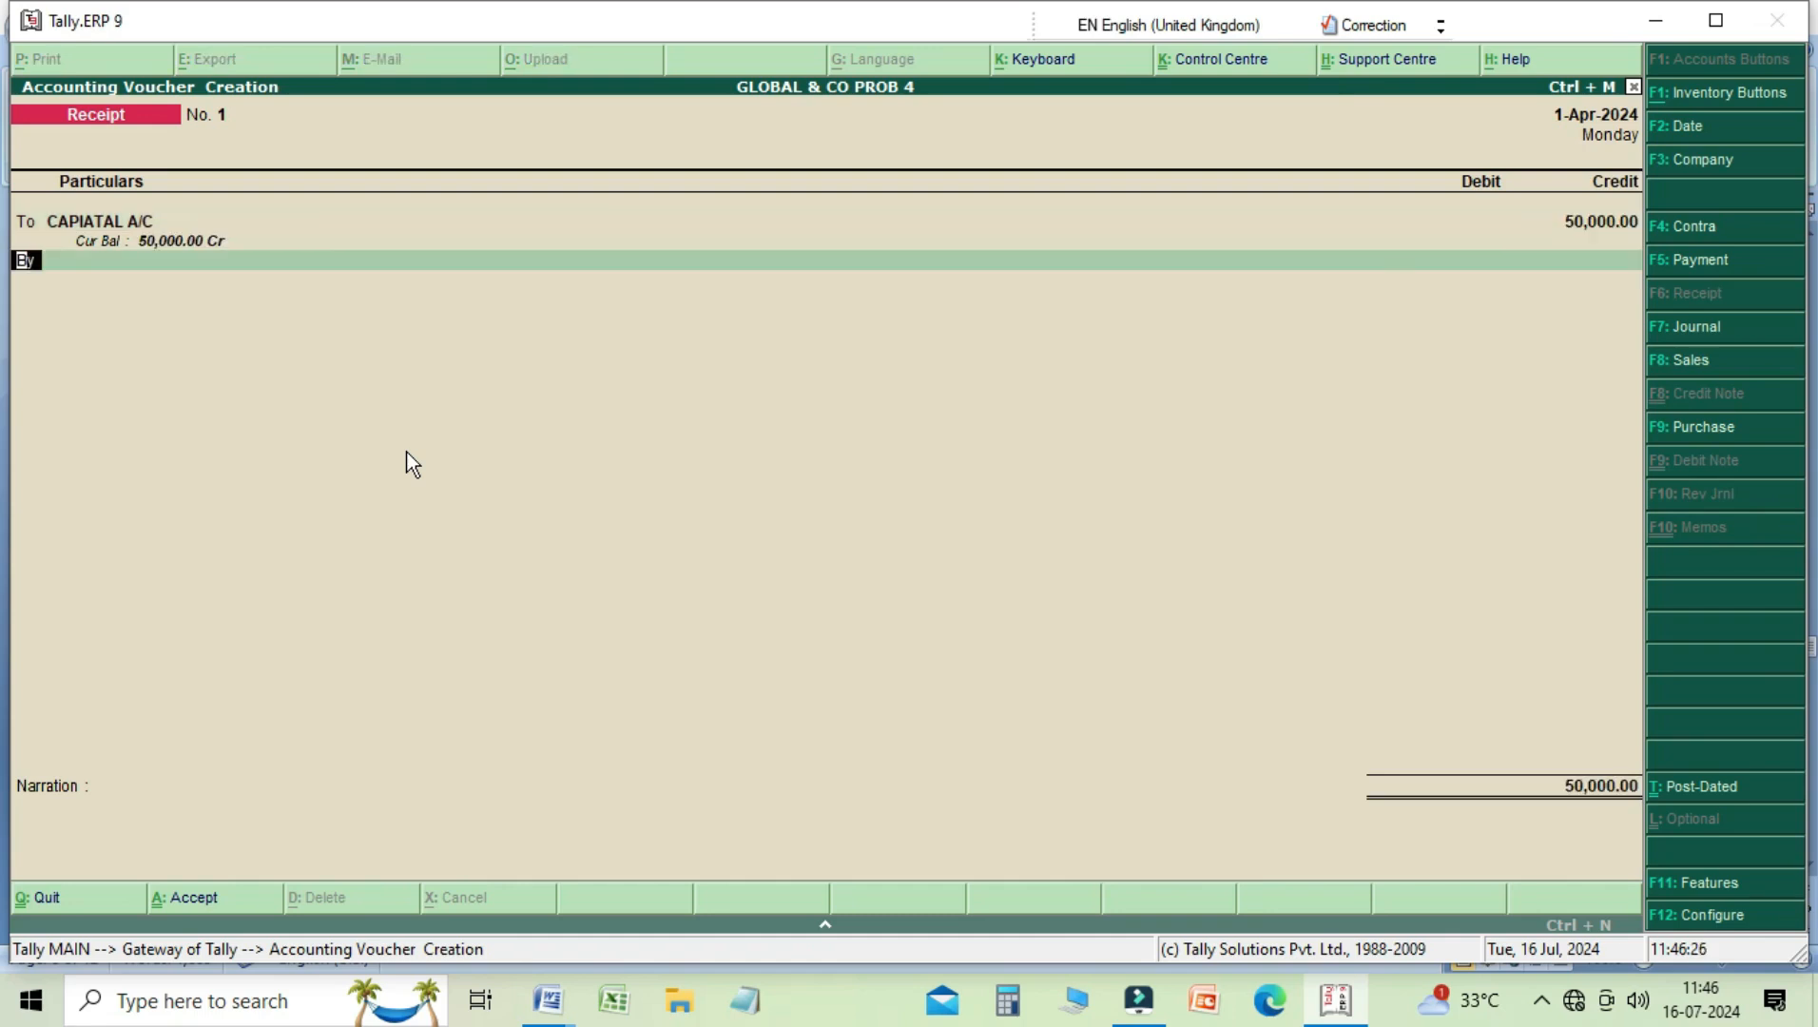
Step: Debit Cash with 50,000 in the receipt voucher and move on to the narration
key(Return)
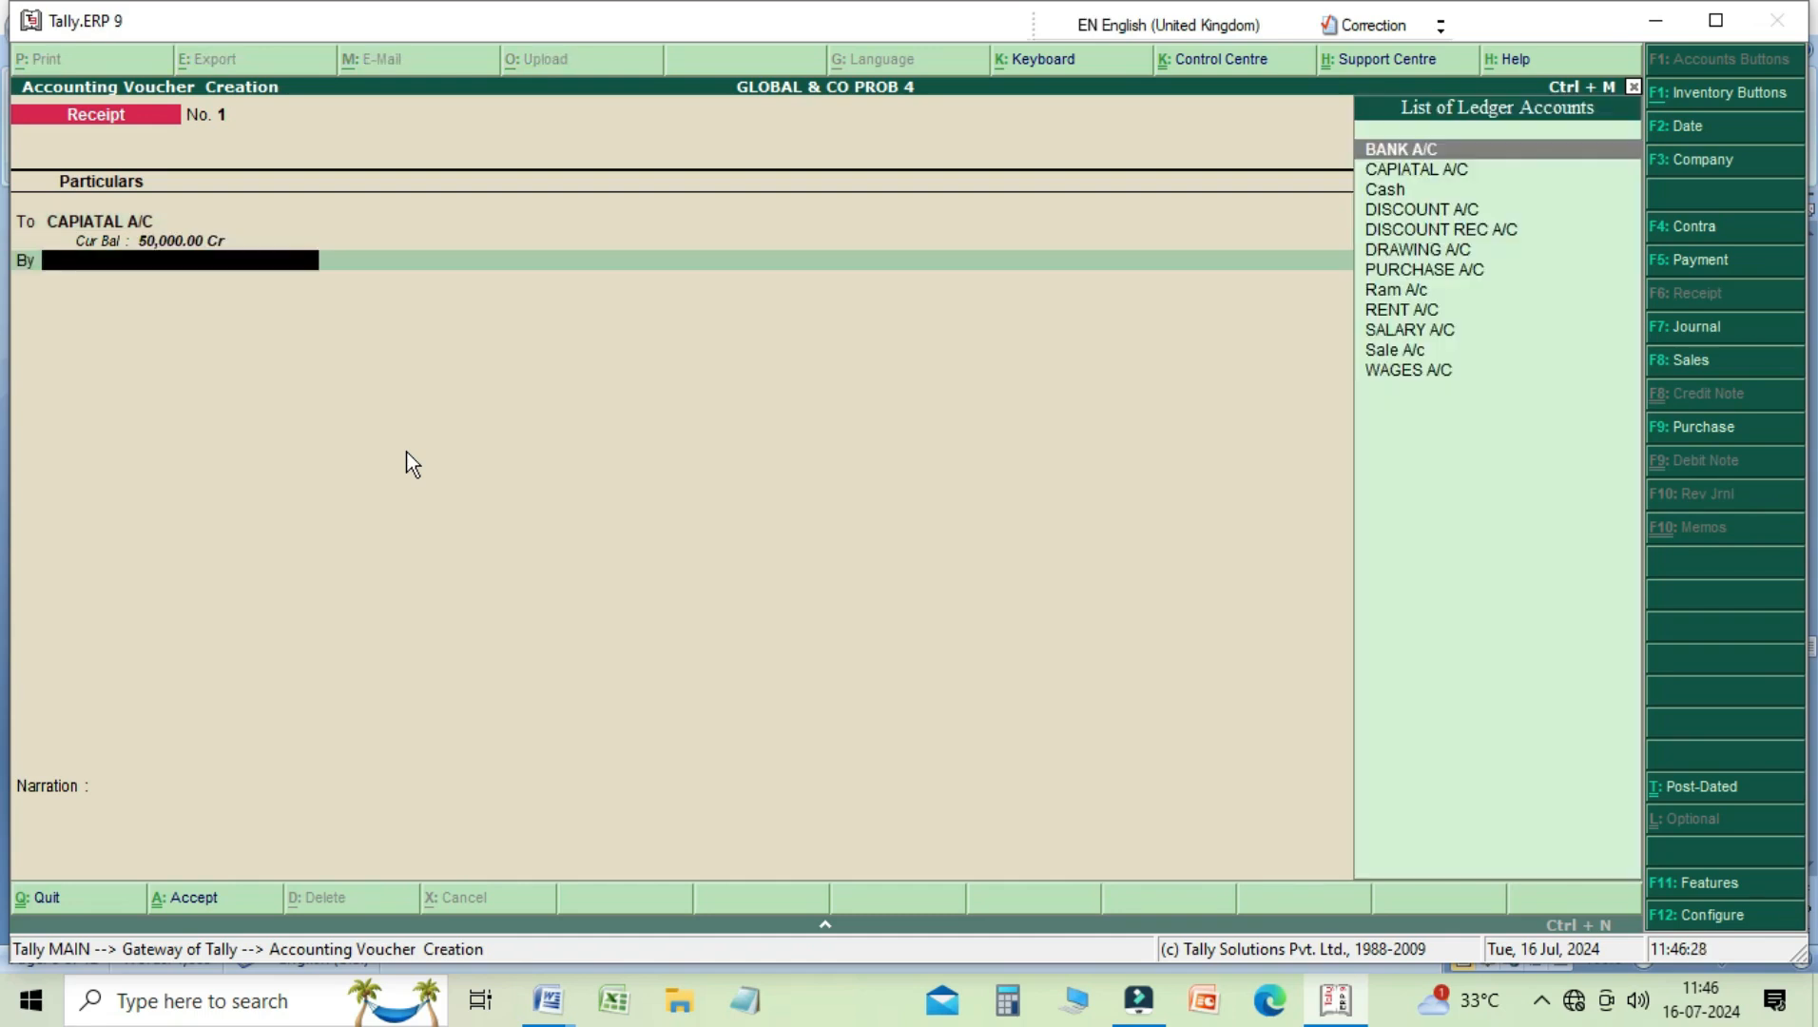
key(Down)
key(Down)
key(Down)
key(Up)
key(Return)
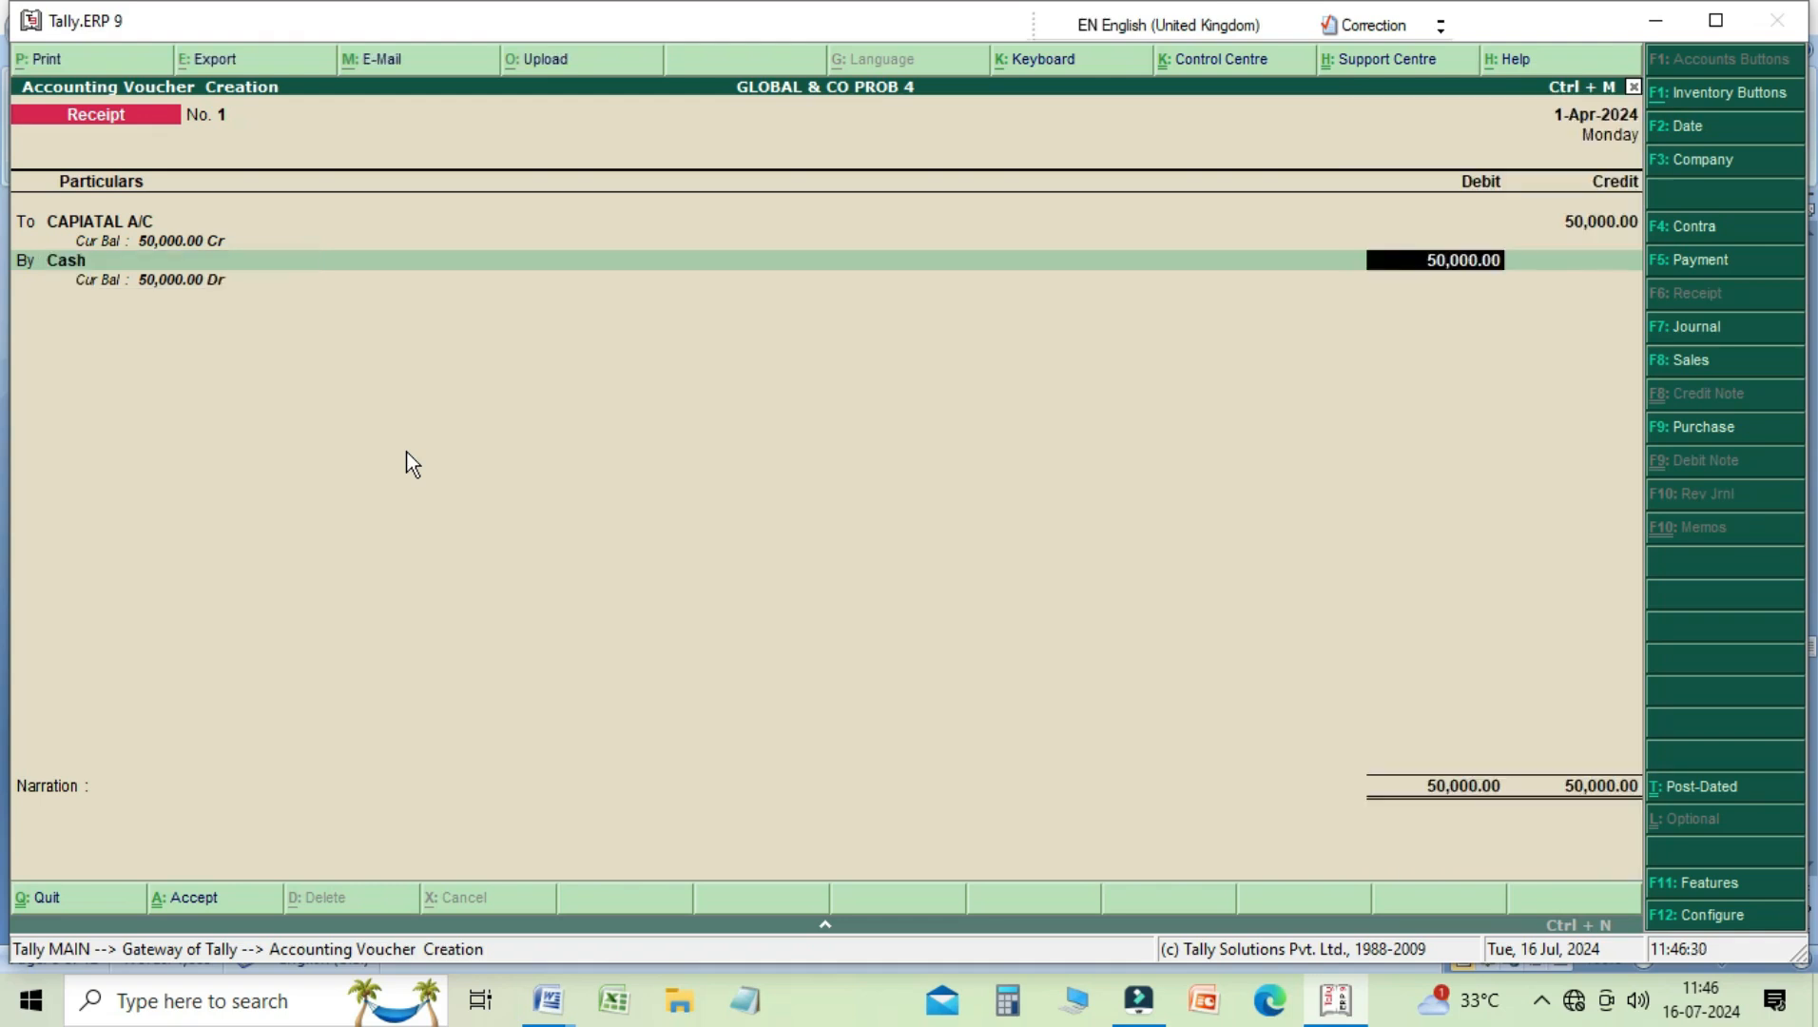
key(Return)
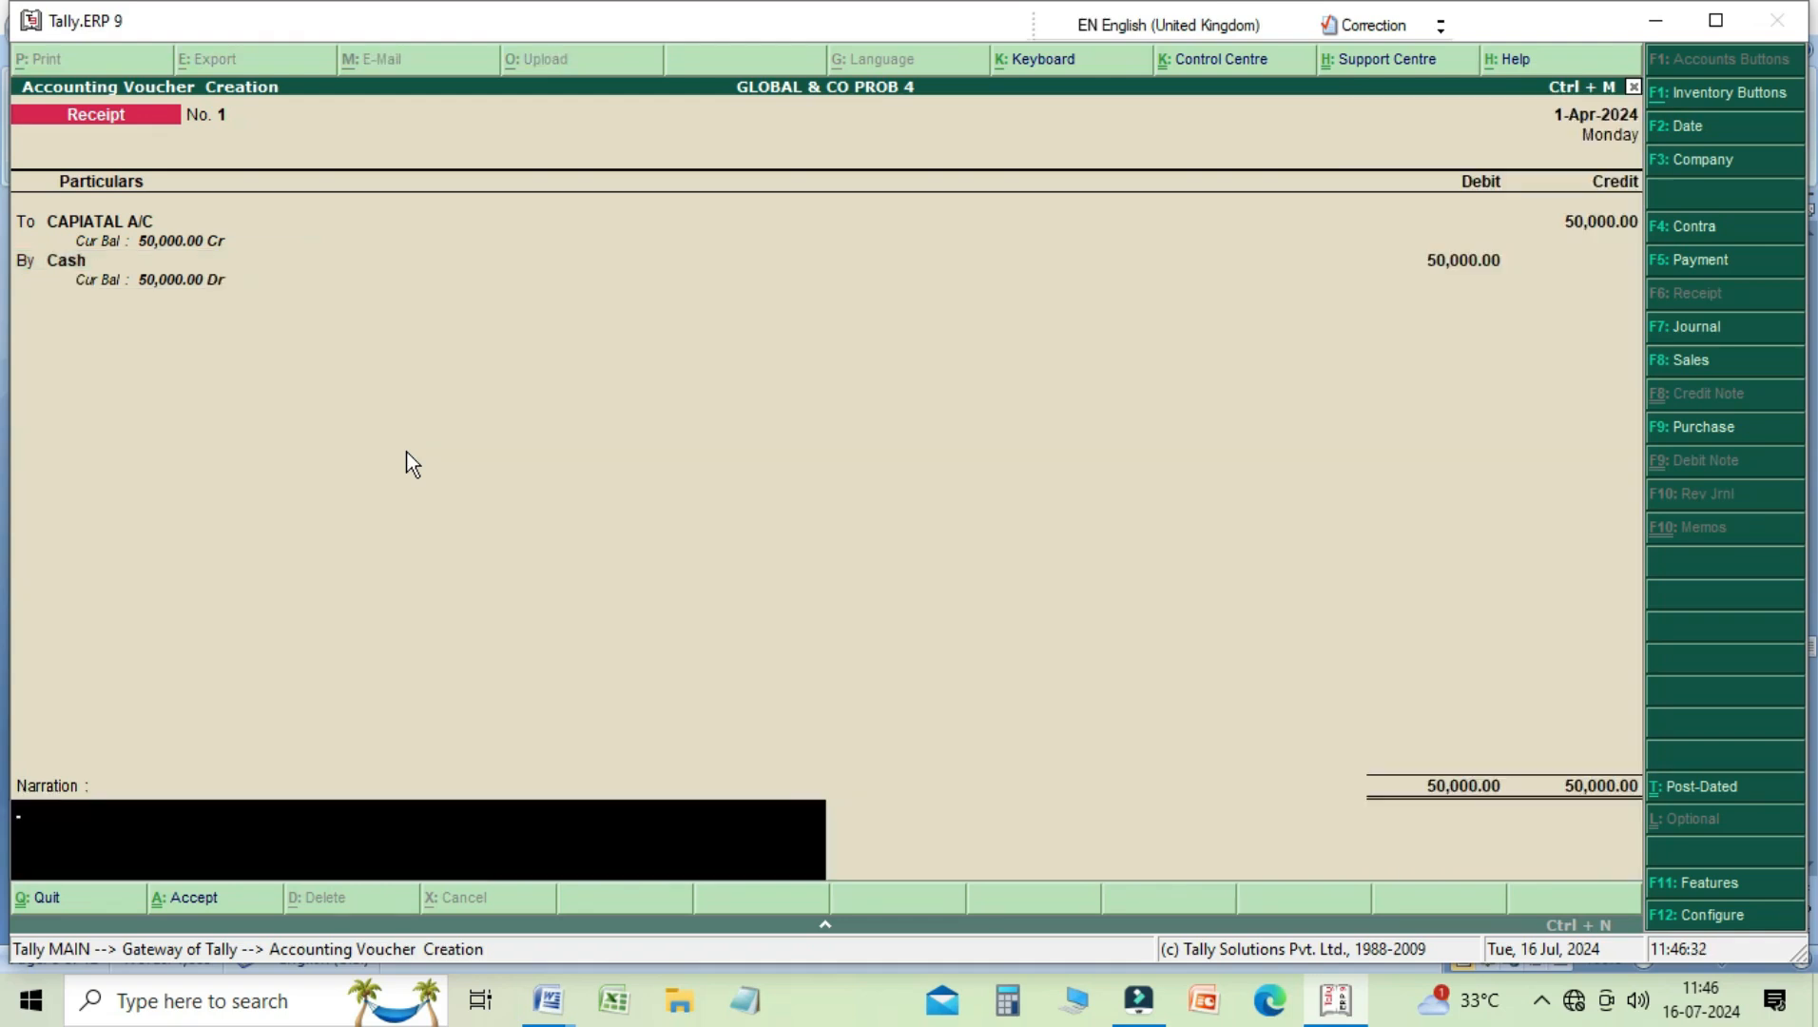
text(neing)
key(BackSpace)
key(BackSpace)
key(BackSpace)
key(BackSpace)
key(BackSpace)
key(BackSpace)
text(Being)
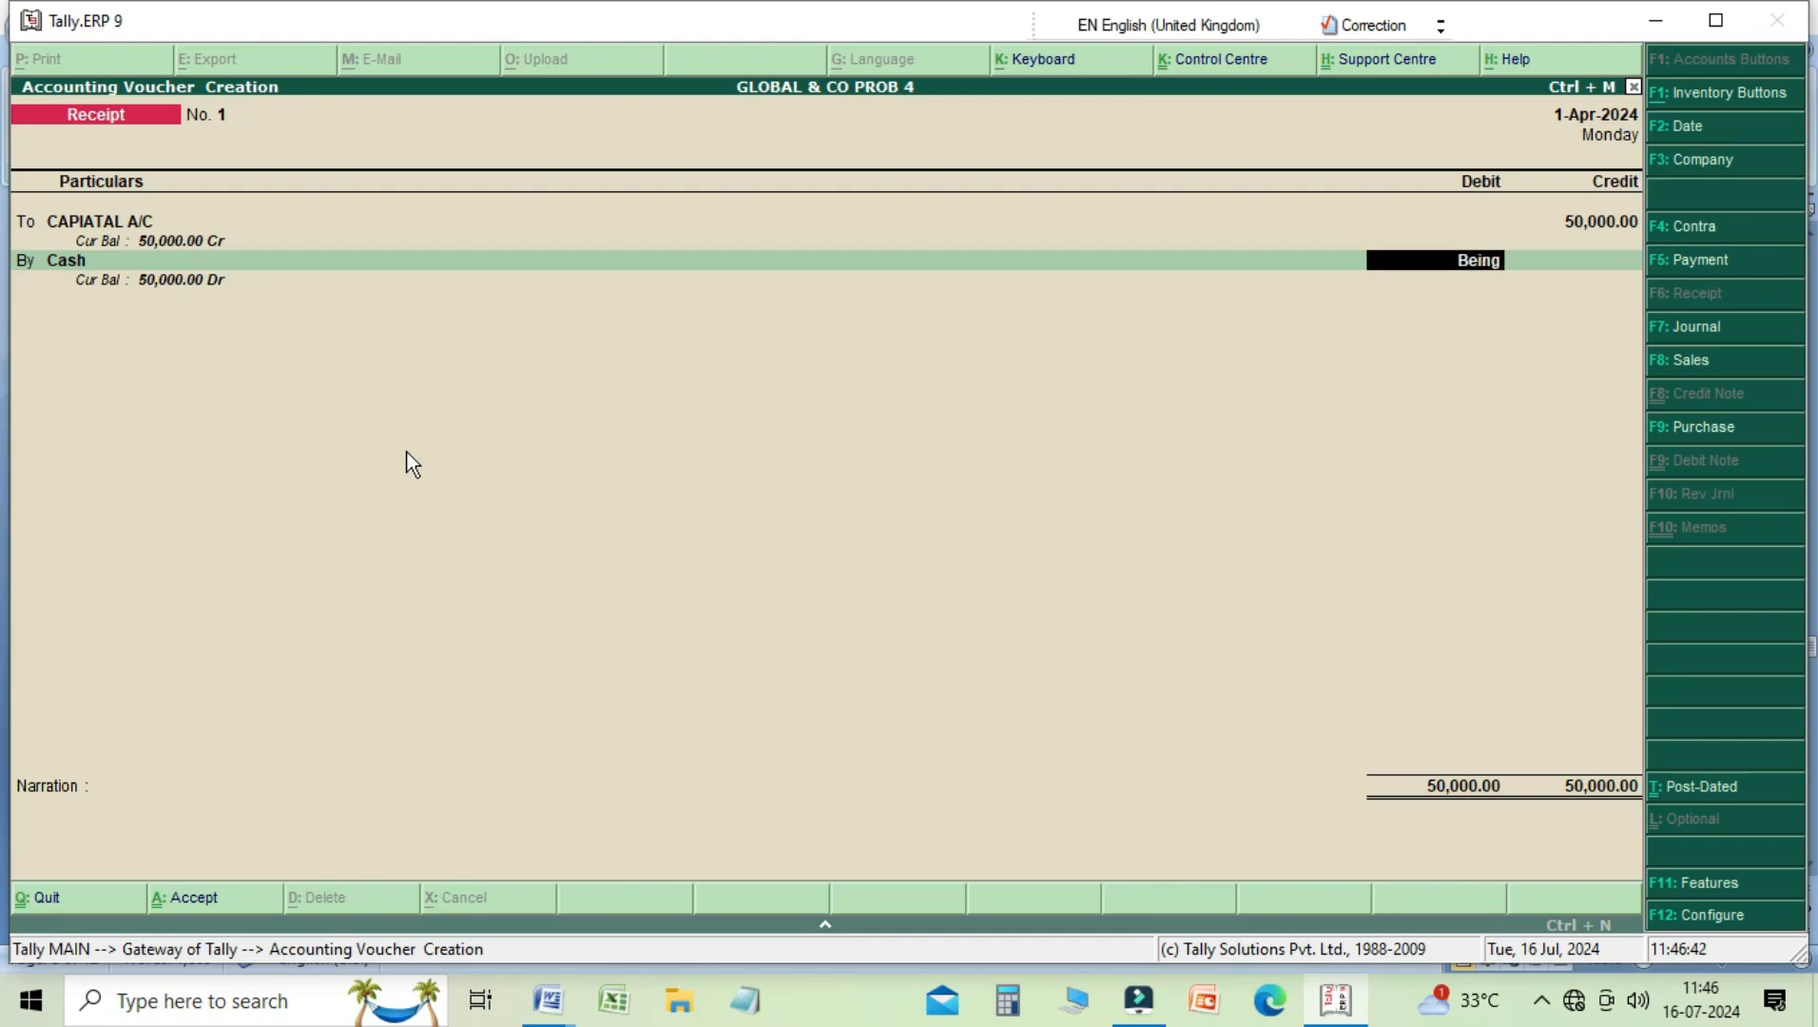
key(BackSpace)
key(BackSpace)
key(BackSpace)
key(BackSpace)
key(BackSpace)
text(50000)
key(Return)
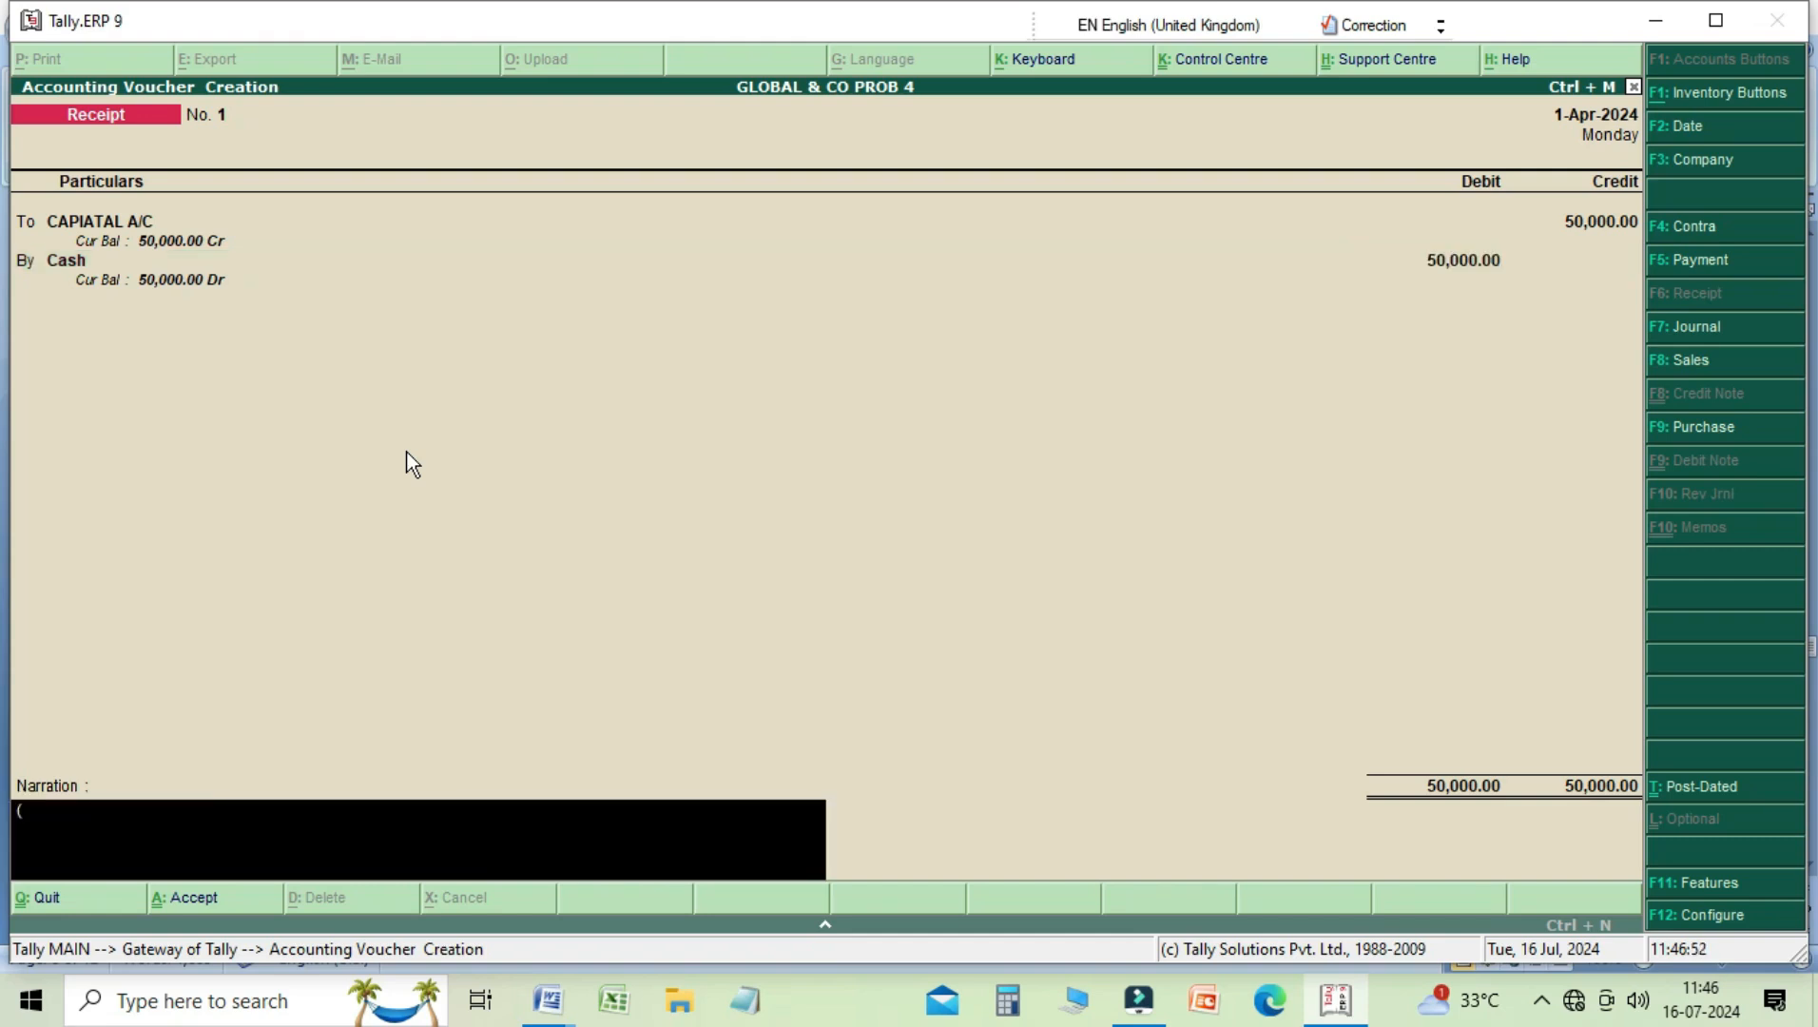
Step: Enter the narration "( Being started business with cash )" and save the receipt voucher
text((Being sa)
key(BackSpace)
text(taryr)
key(BackSpace)
text(ted business)
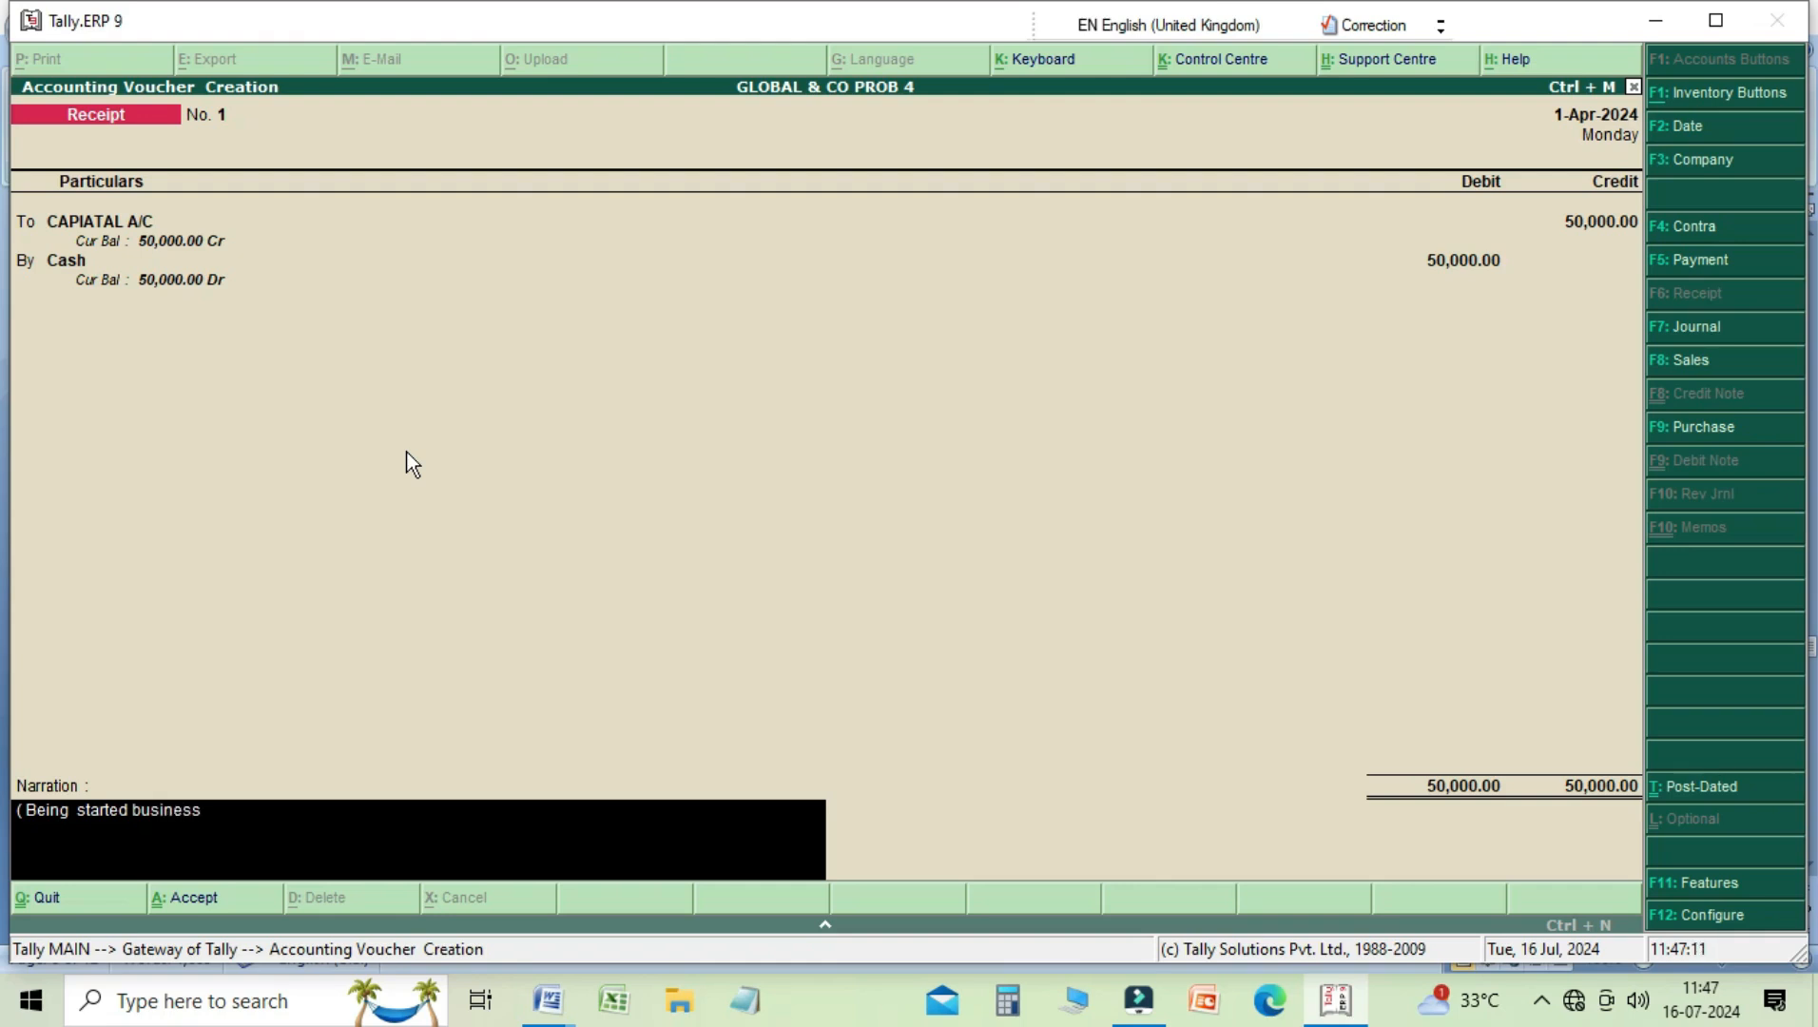
text( with cah)
key(BackSpace)
text(sh ))
key(Return)
key(Return)
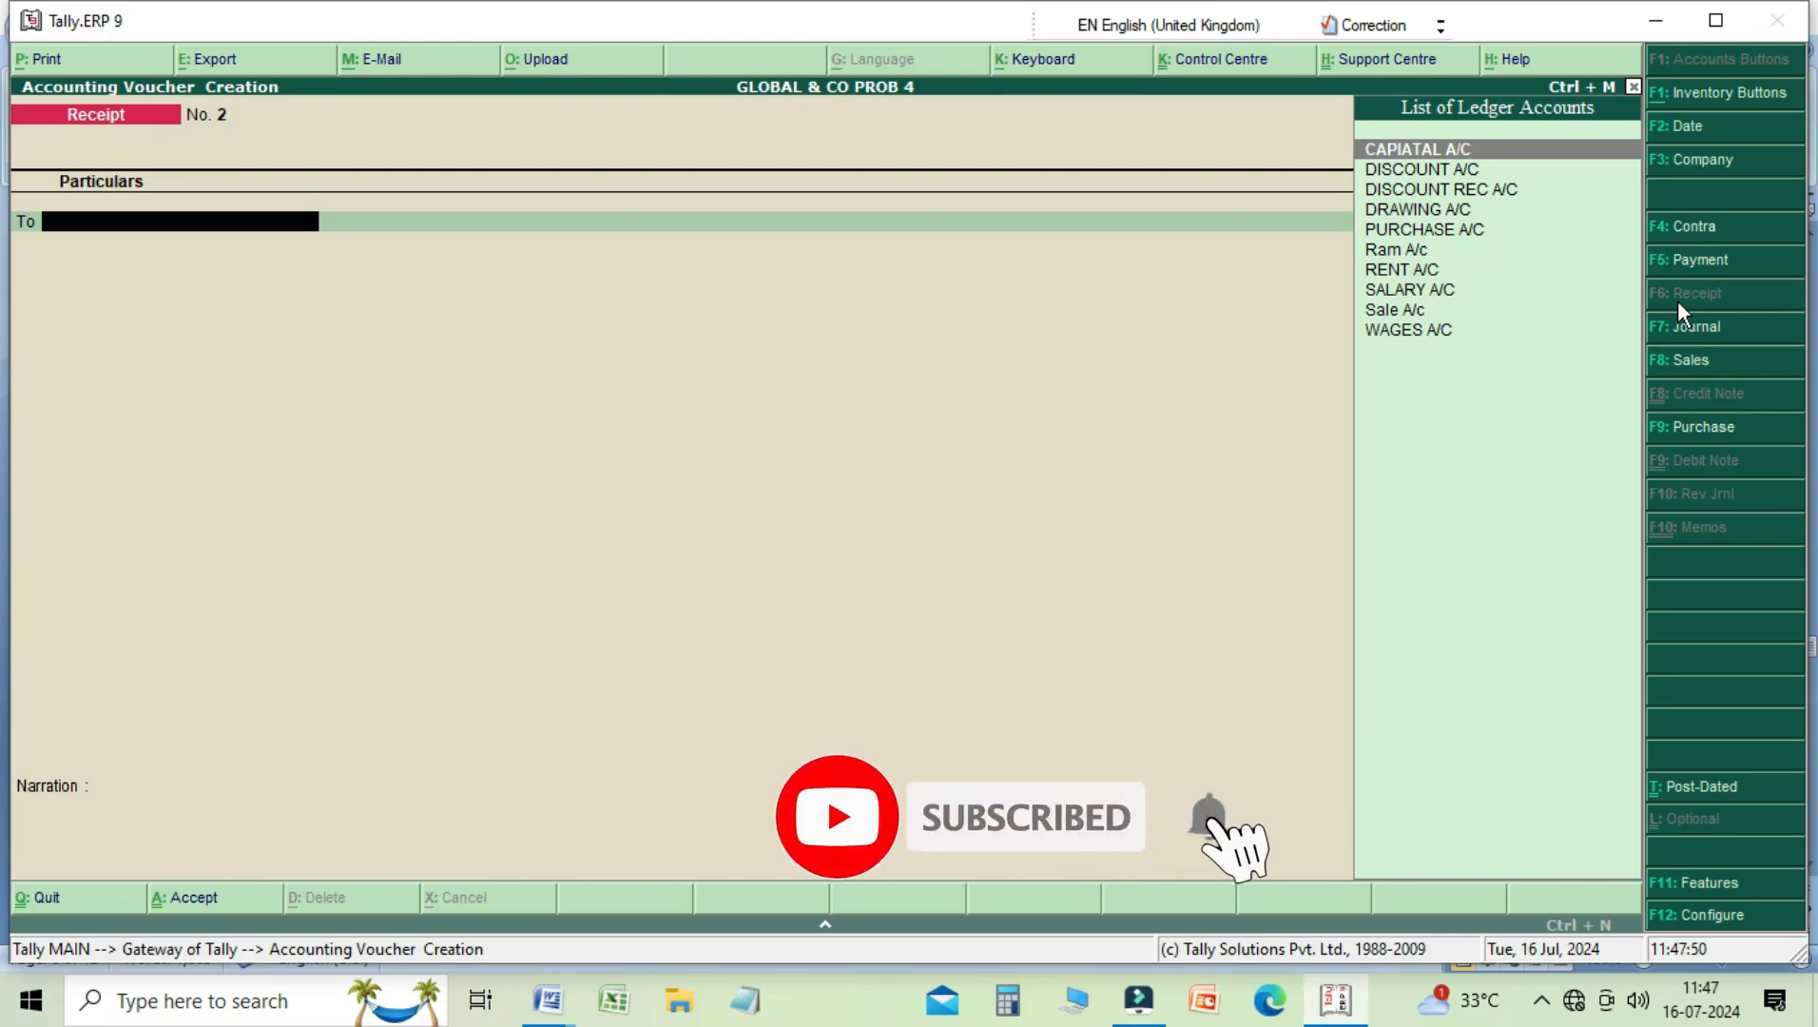
Step: Start a Contra voucher, crediting Cash and debiting BANK A/C with 20,000
key(F4)
key(Down)
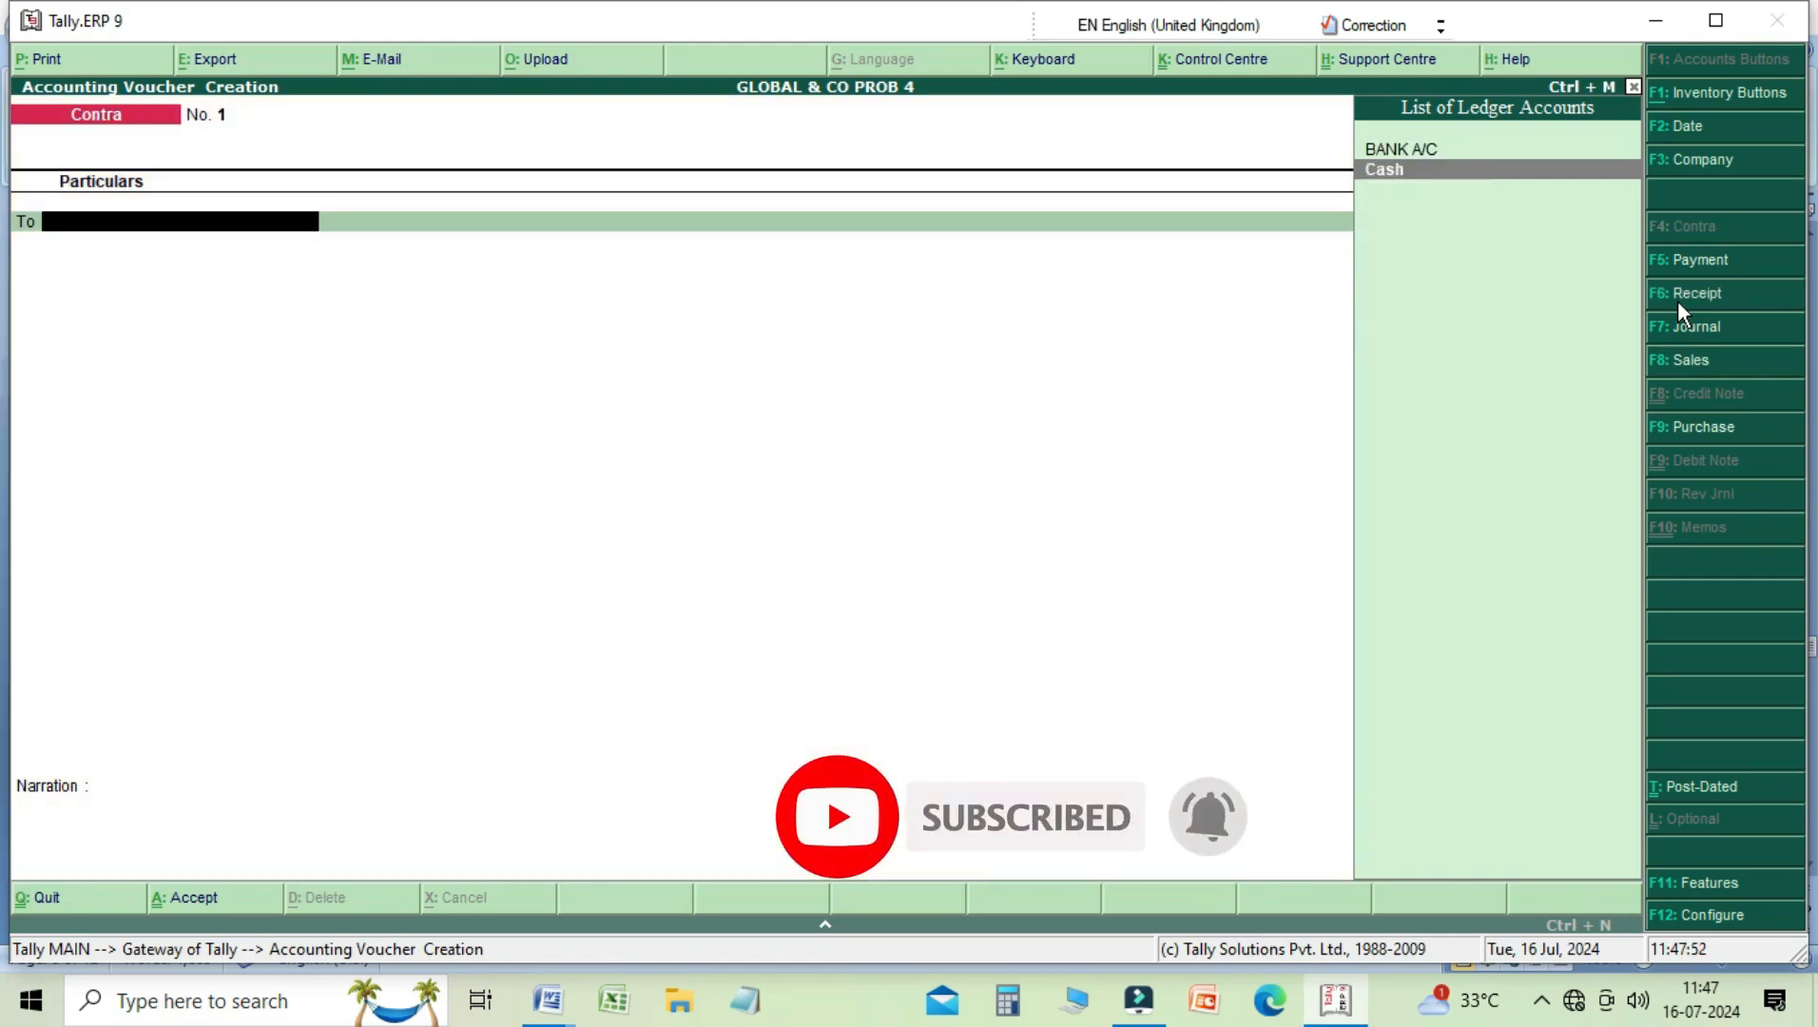
key(Up)
key(Down)
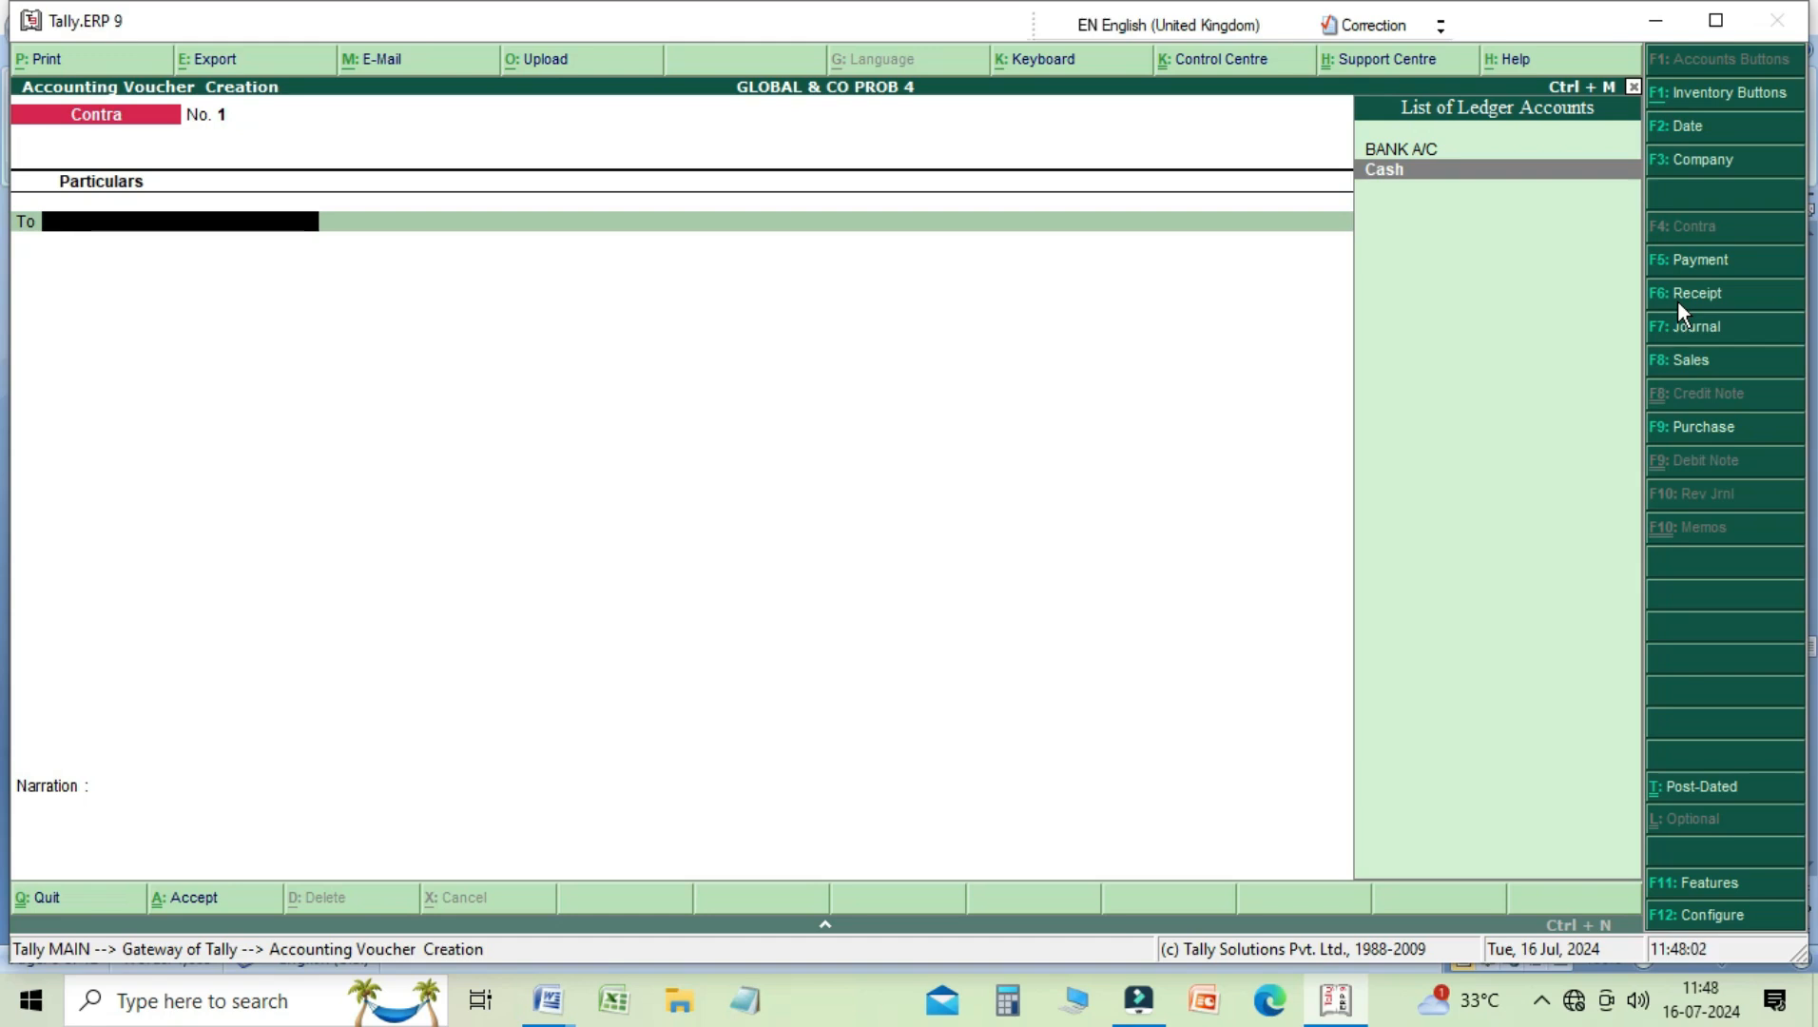
key(Return)
text(20000)
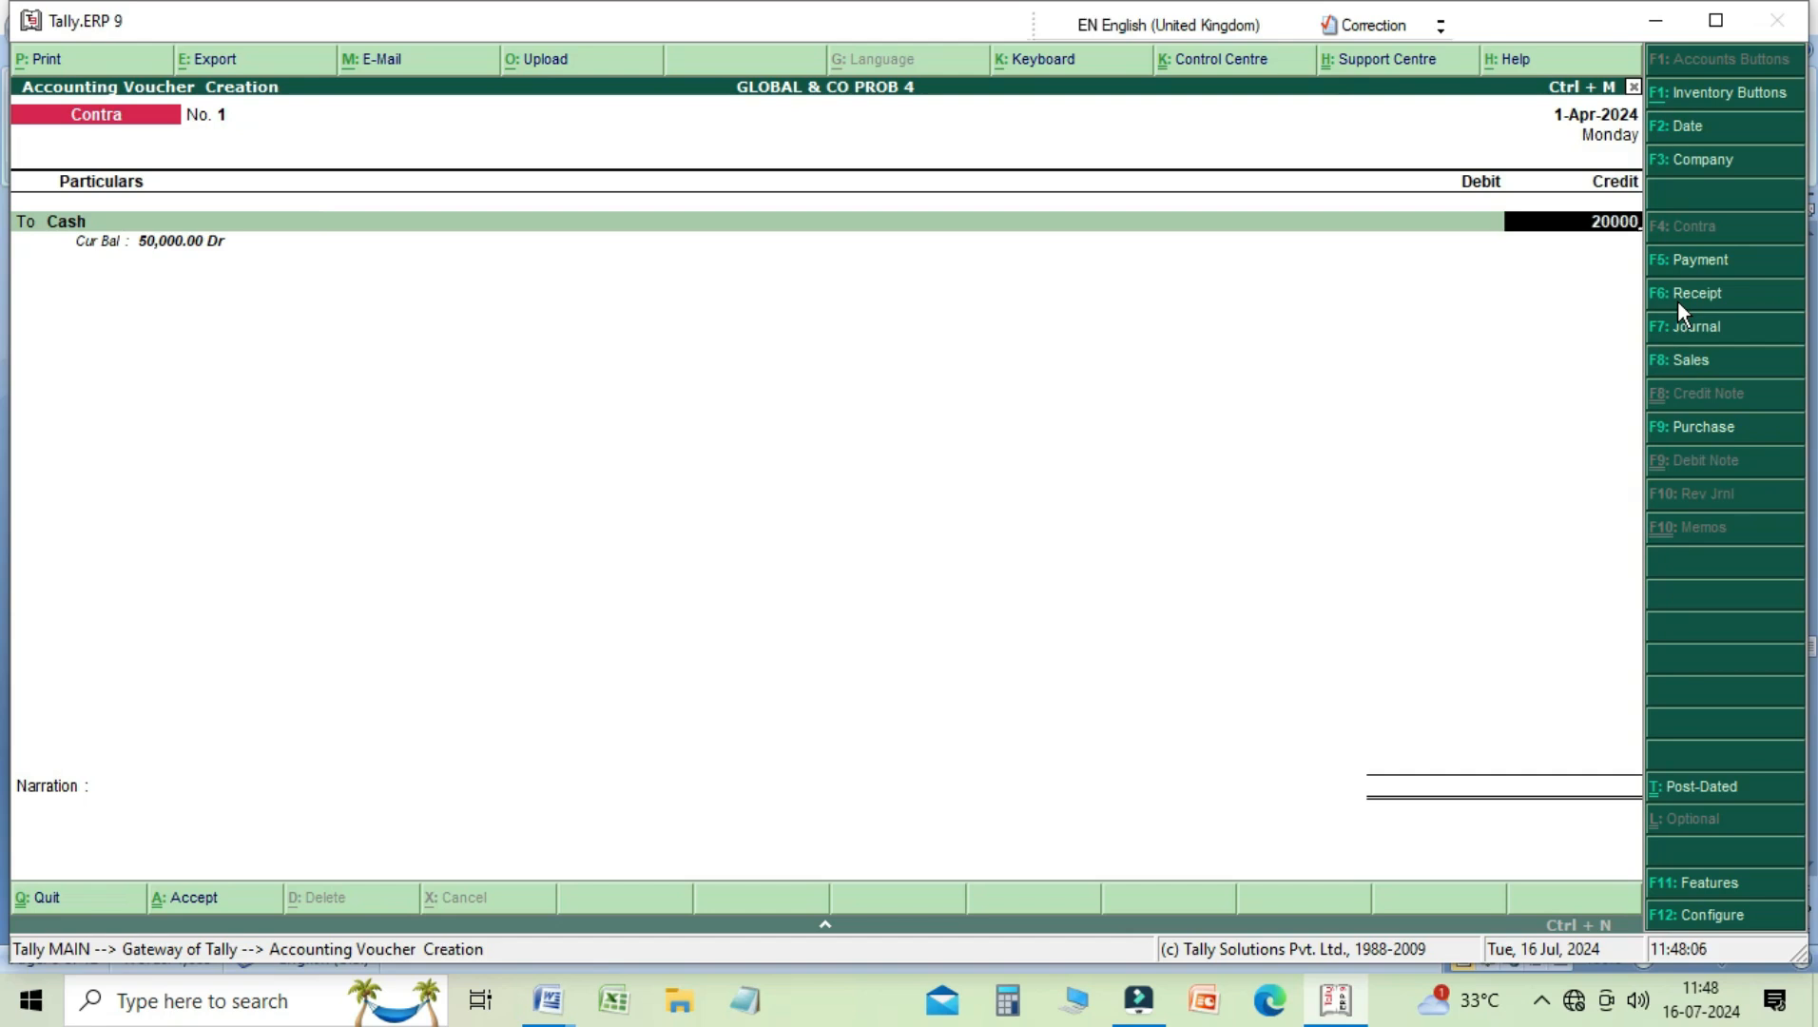
key(Return)
key(Return)
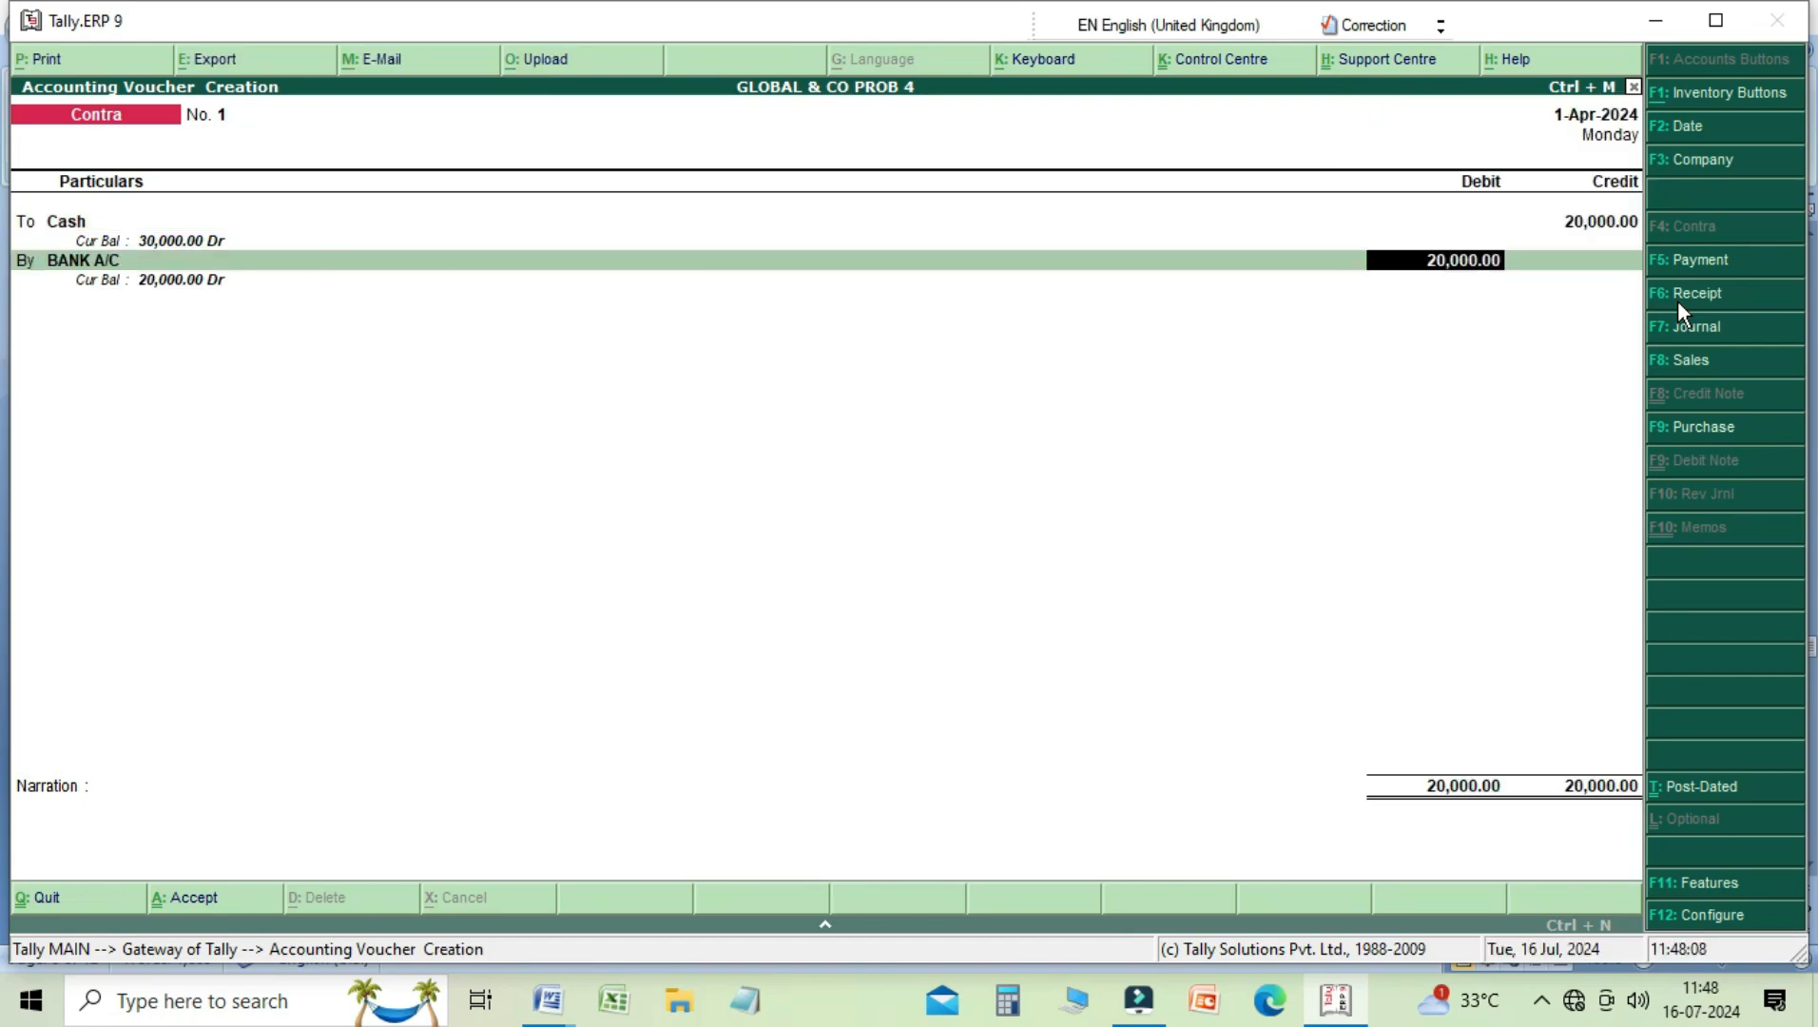
key(Return)
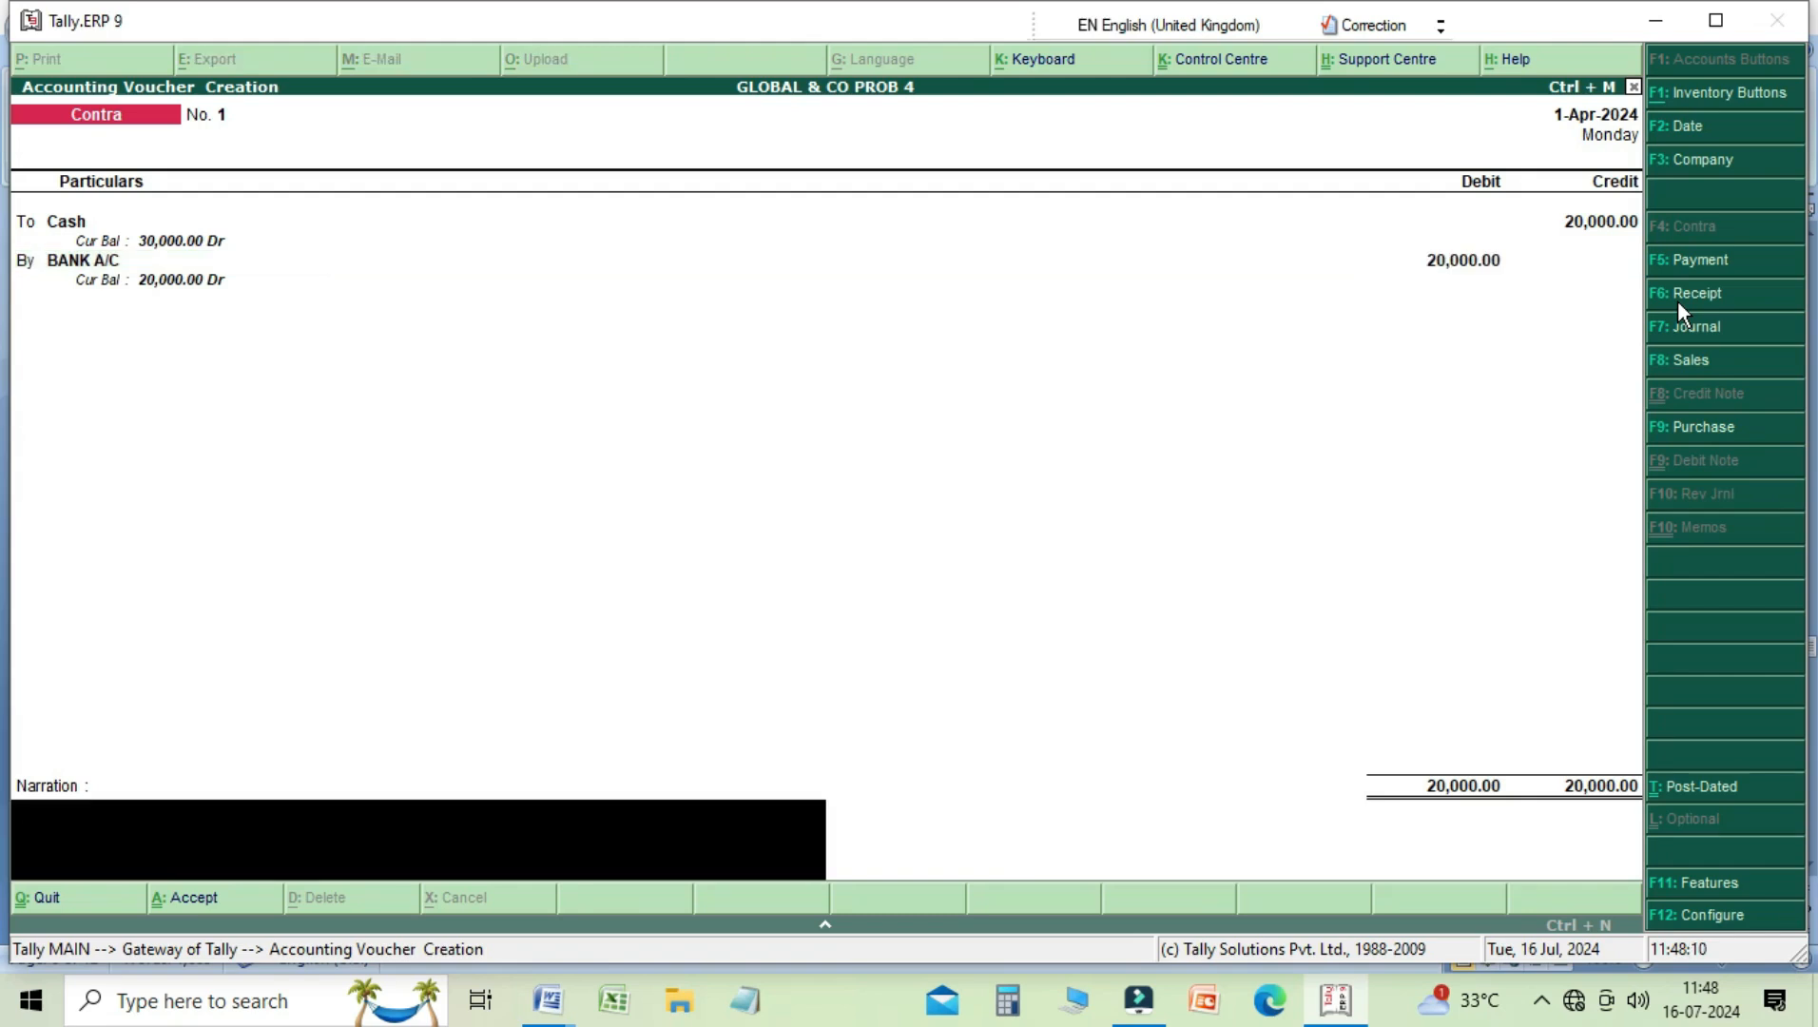
Step: Enter the narration "being cash deposited into bank" and save the contra voucher
text(being cash deposite)
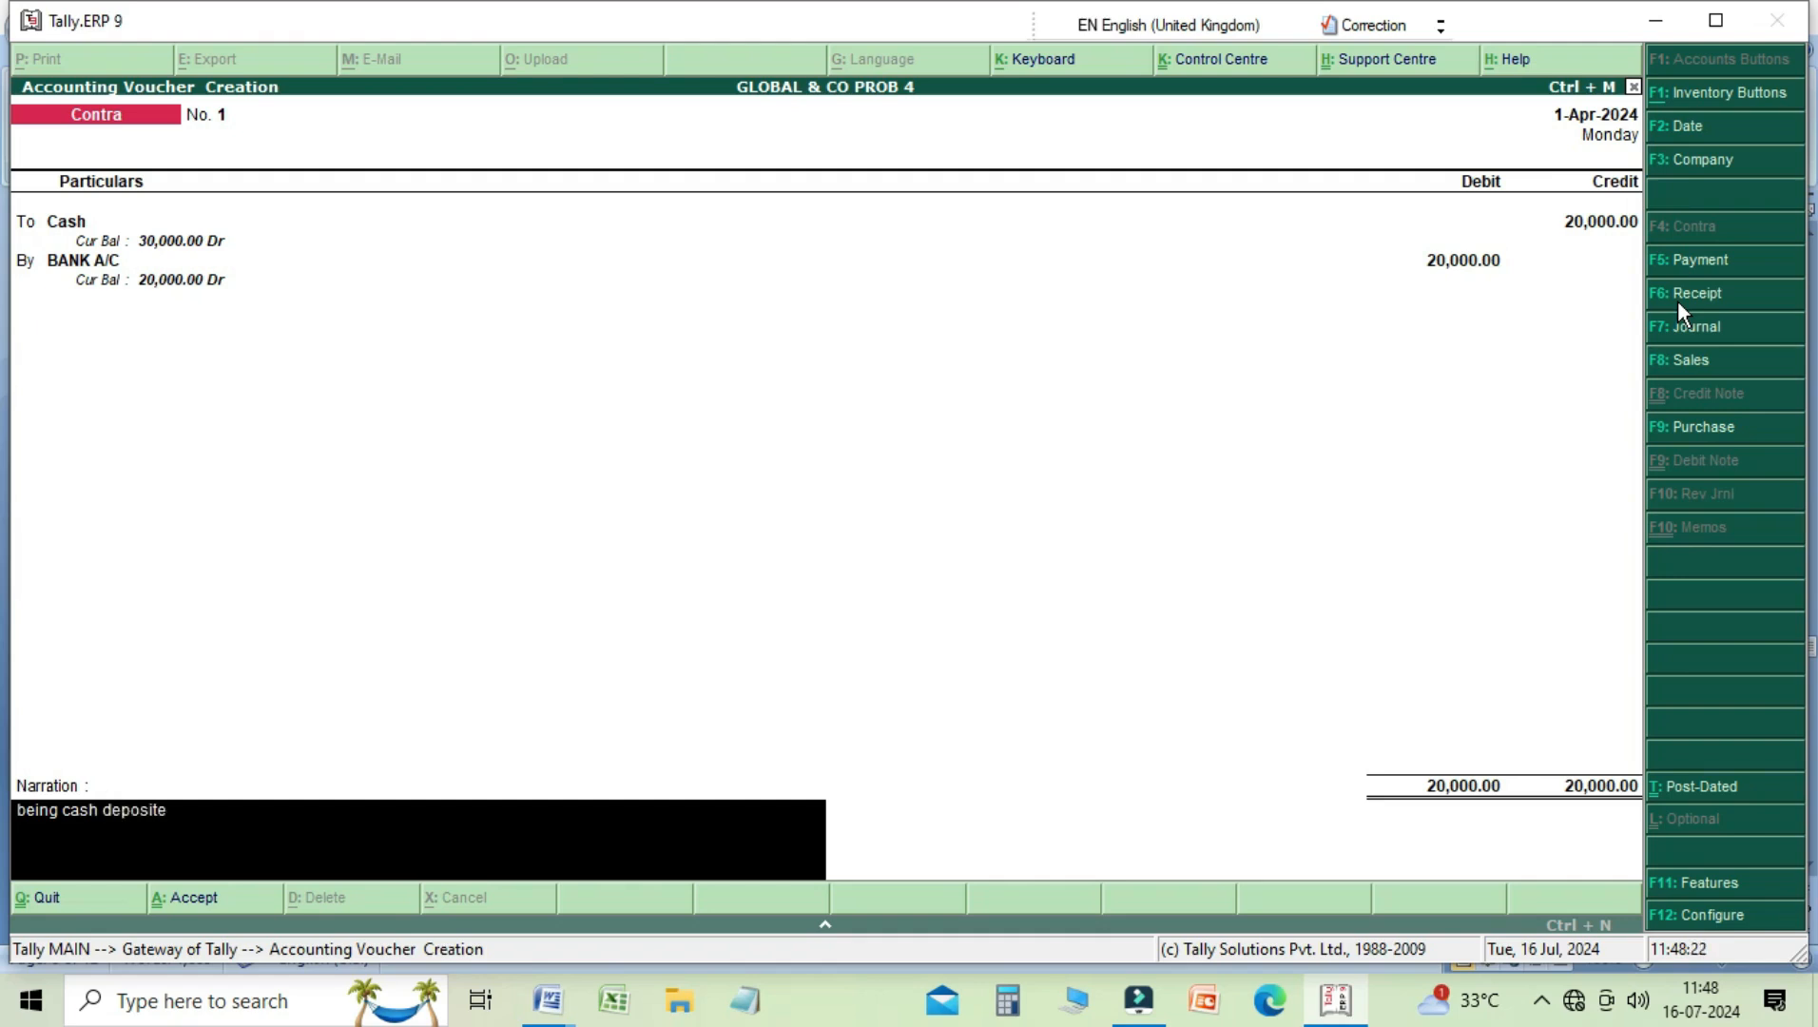
text(d into bank)
key(Return)
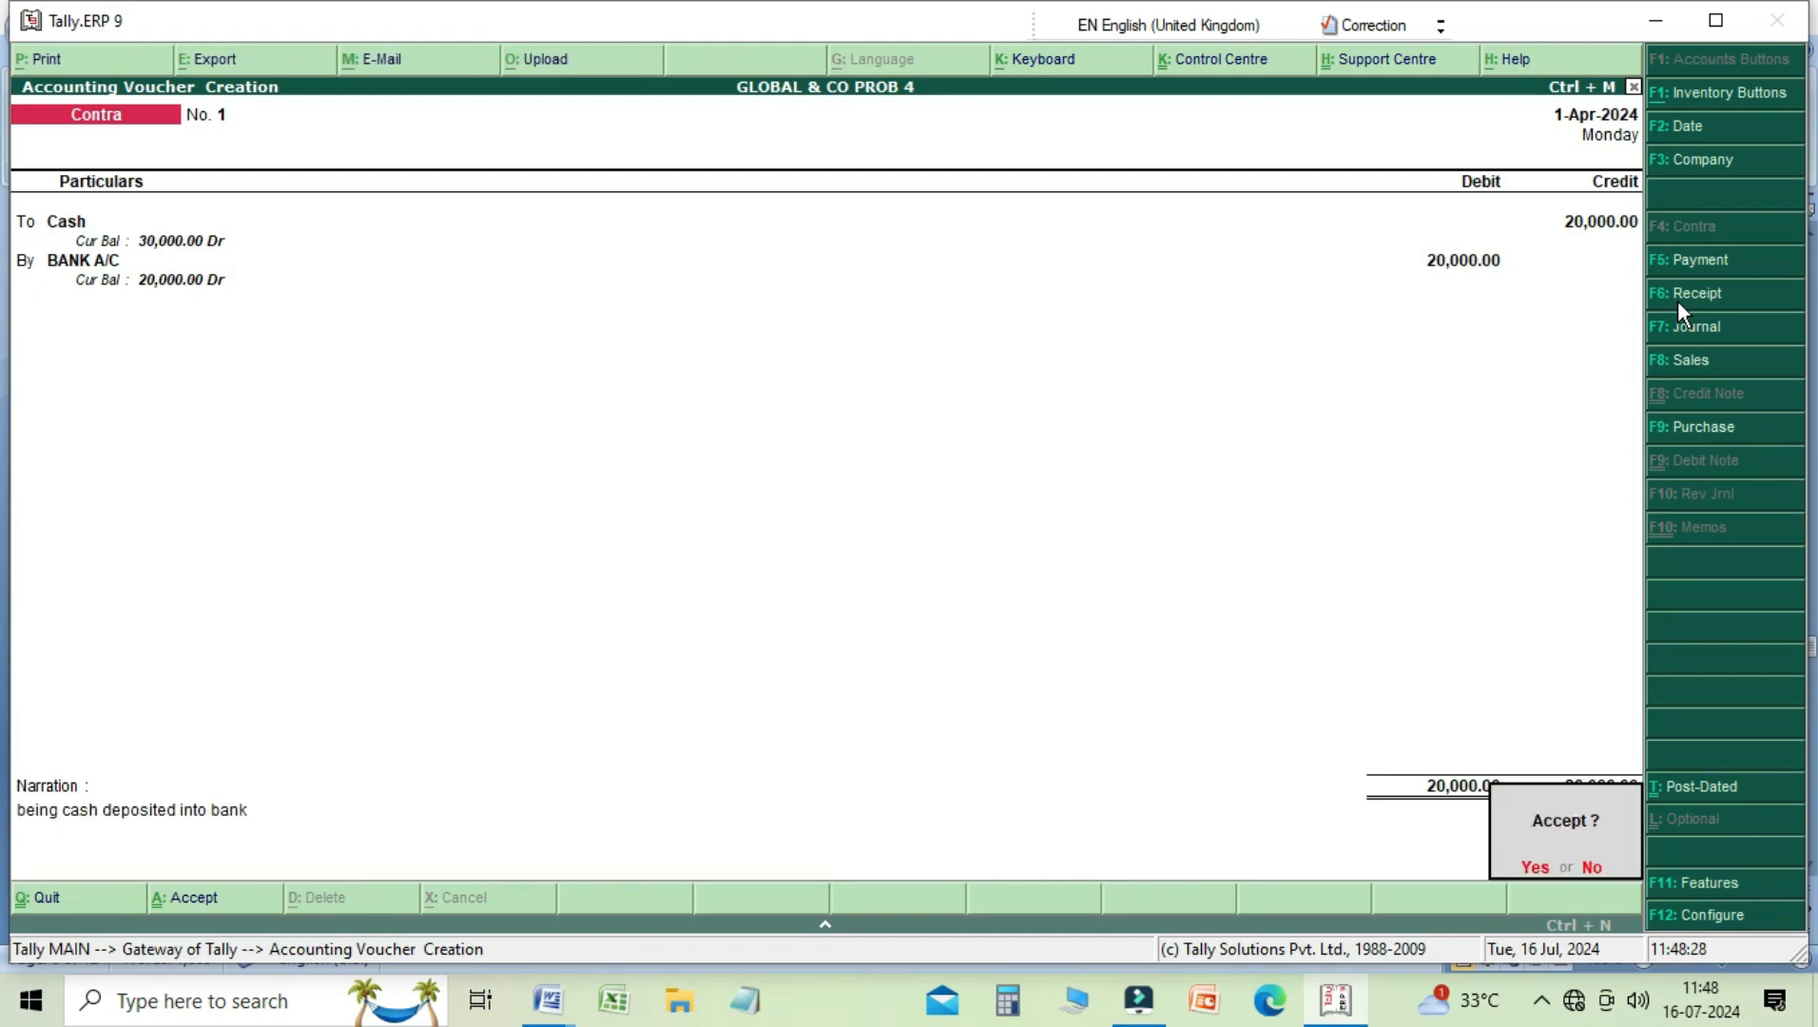
key(Return)
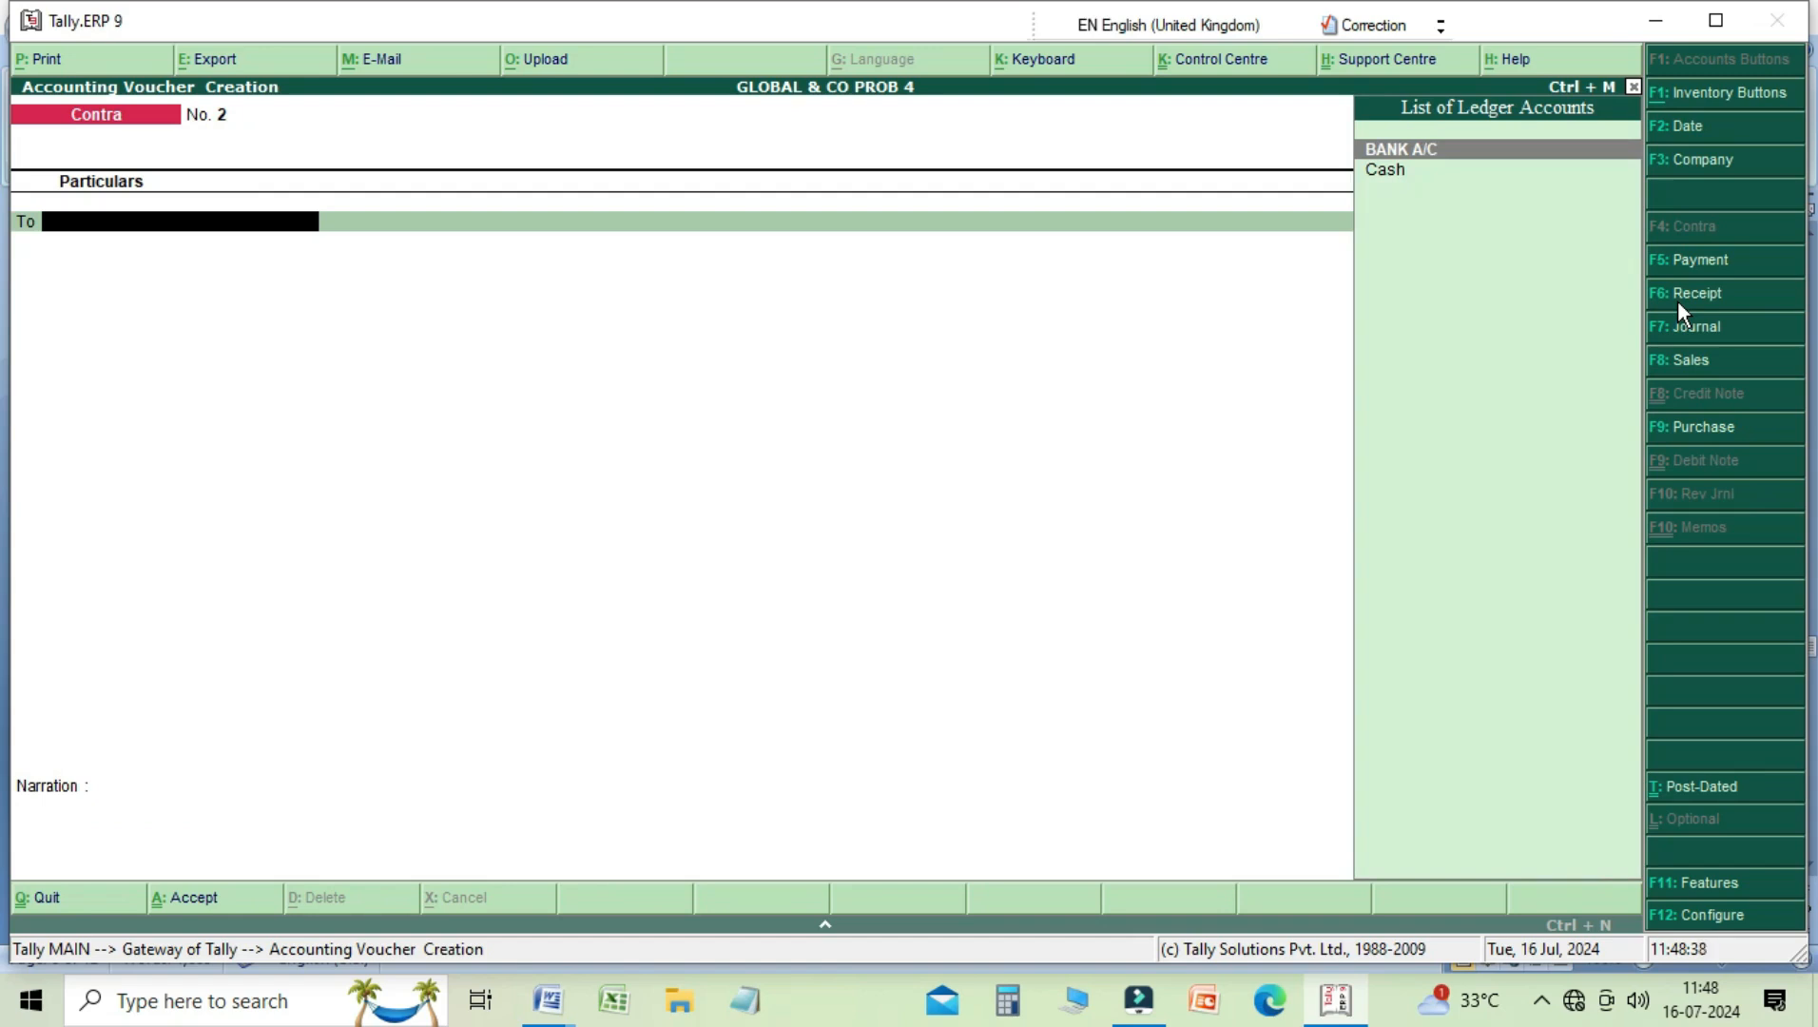
Step: Start a Purchase voucher in voucher mode, crediting Cash and debiting PURCHASE A/C with 4,000, without any inventory allocation
key(F9)
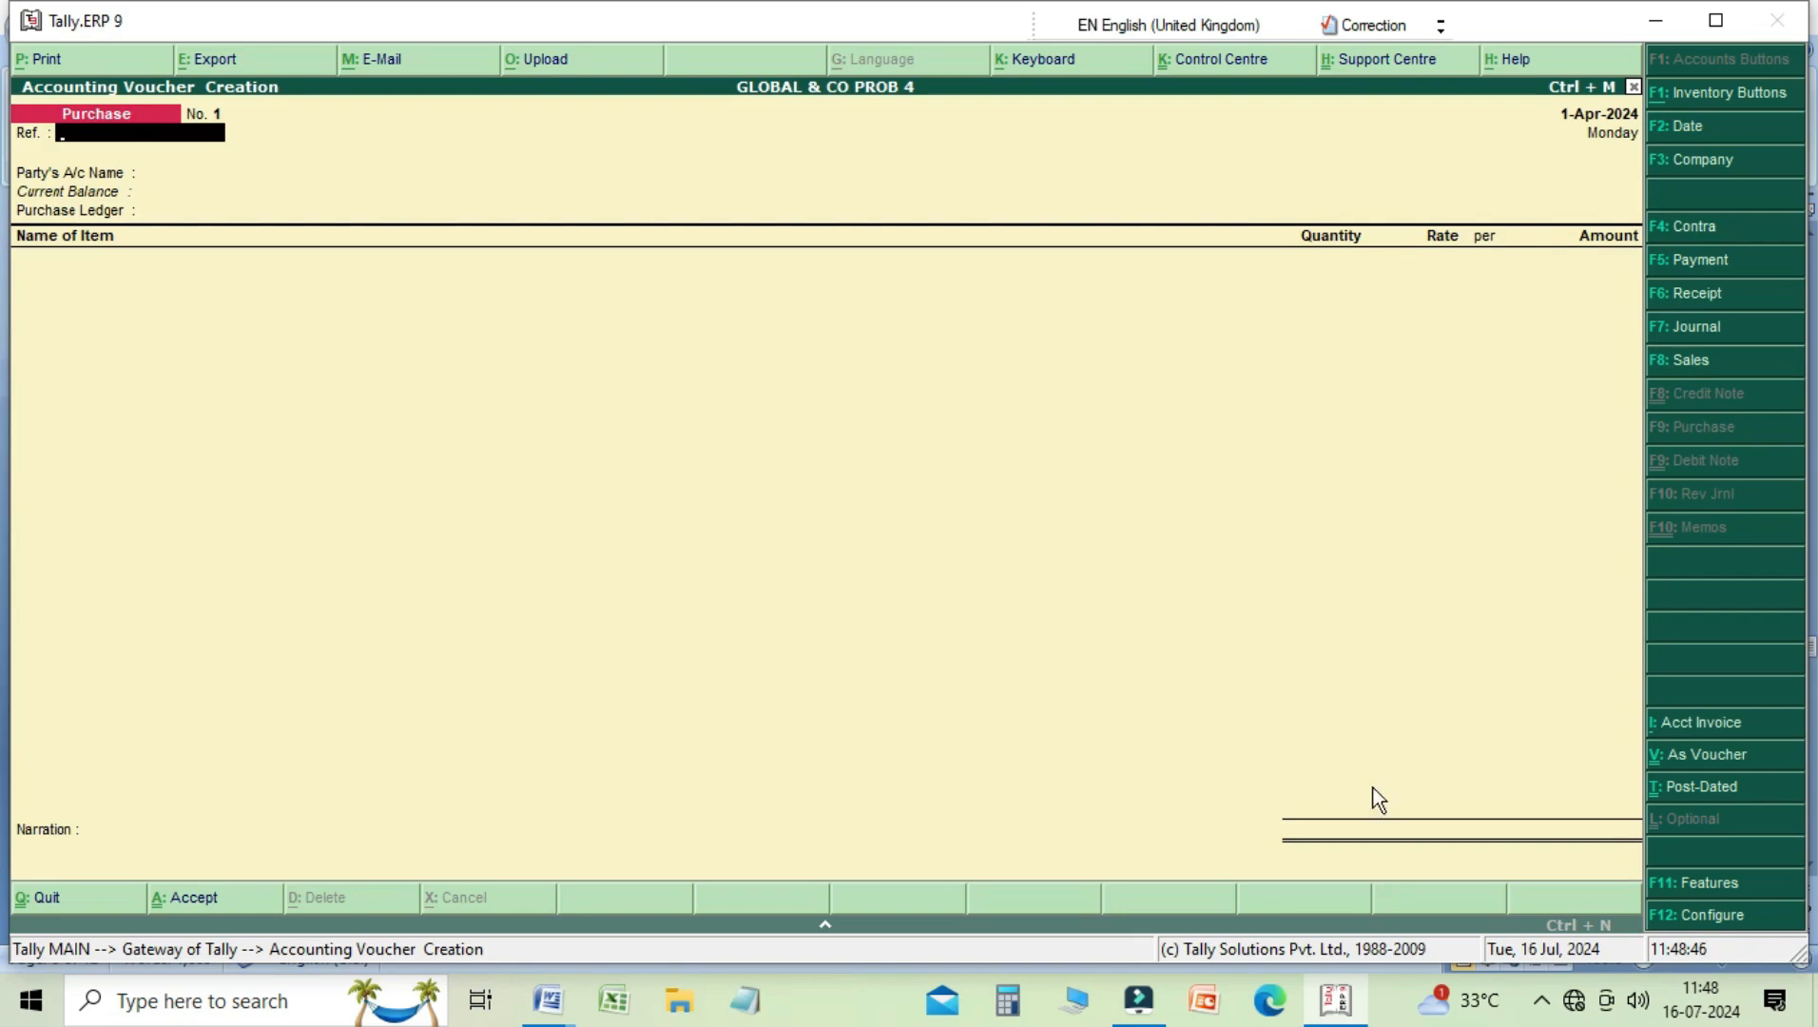
click(1721, 764)
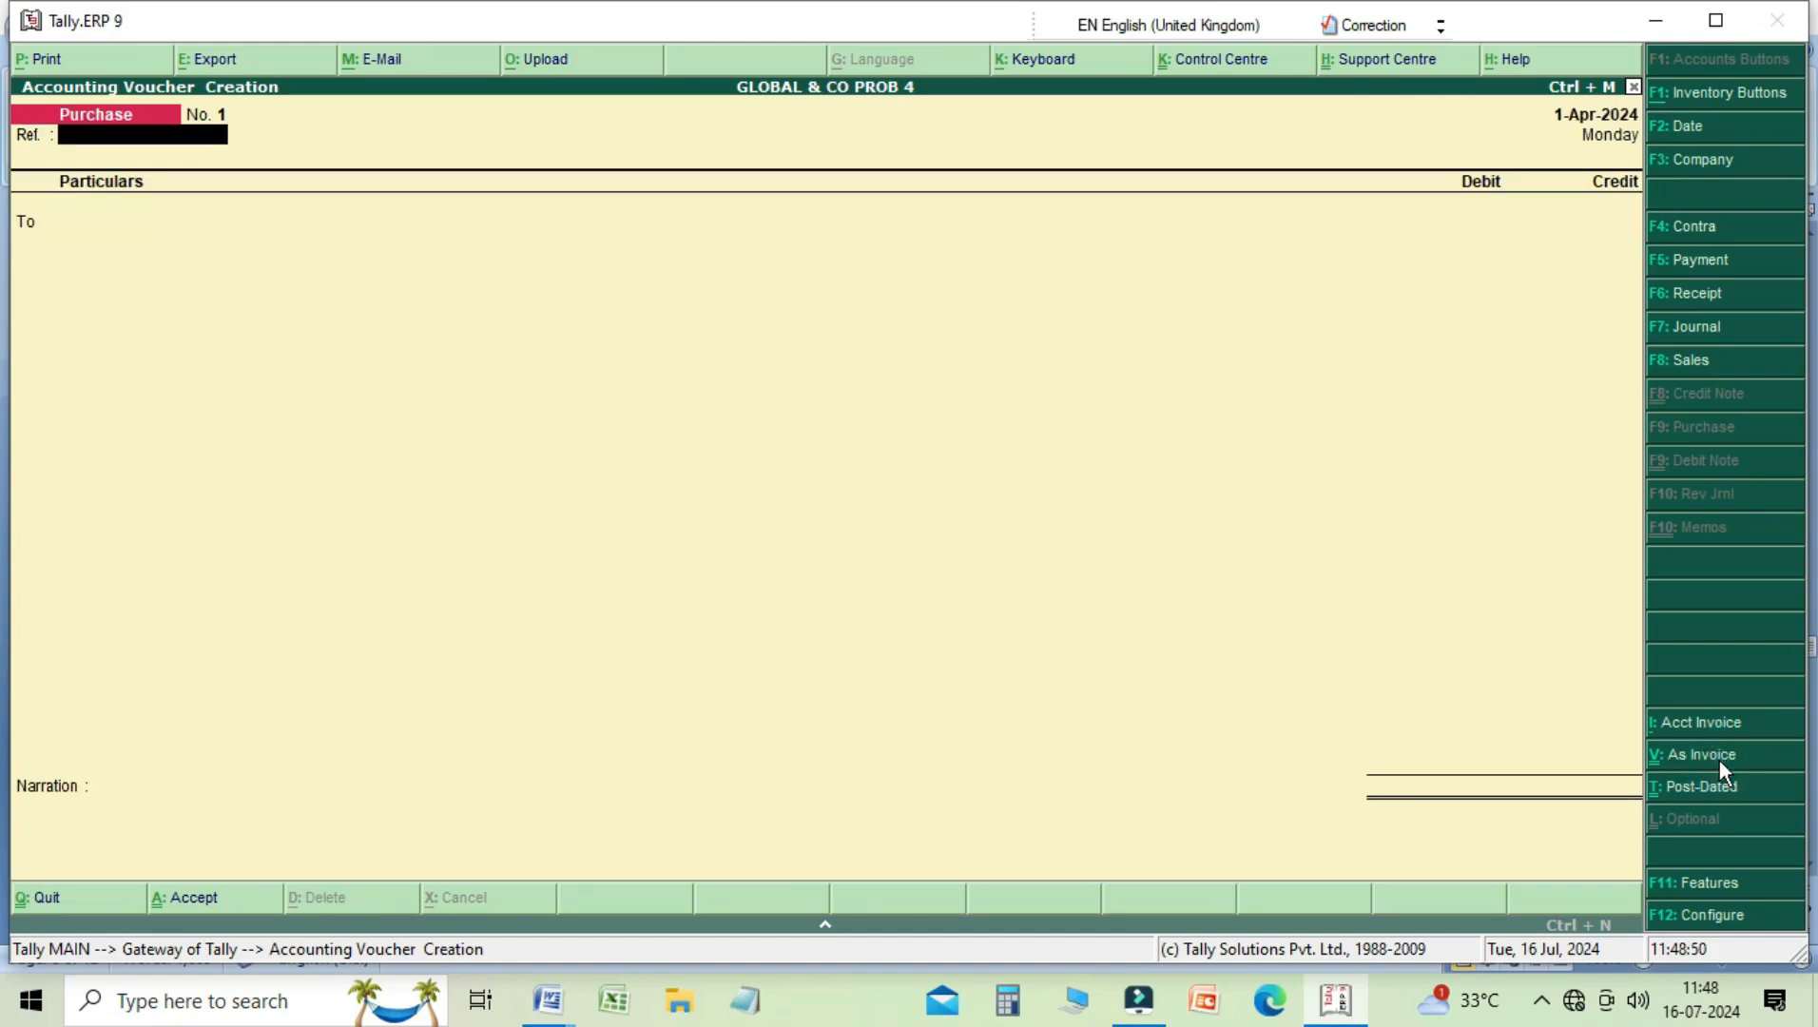
key(Return)
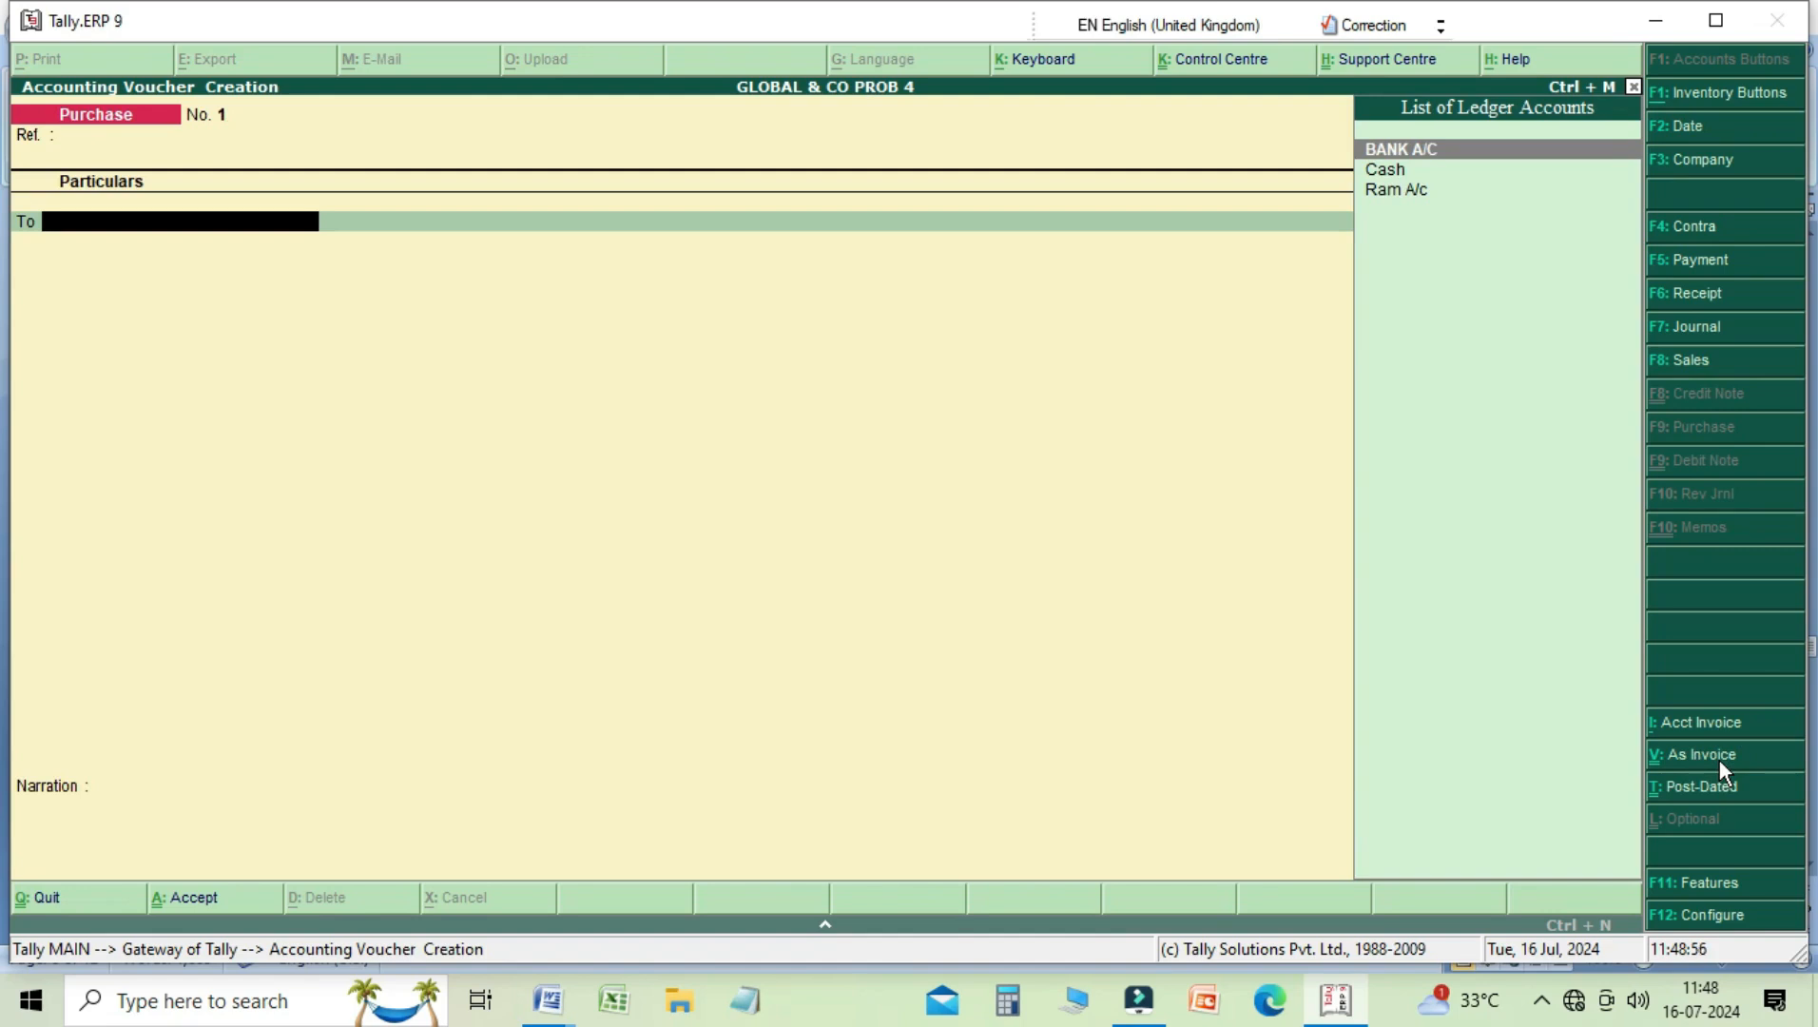
key(Down)
key(Return)
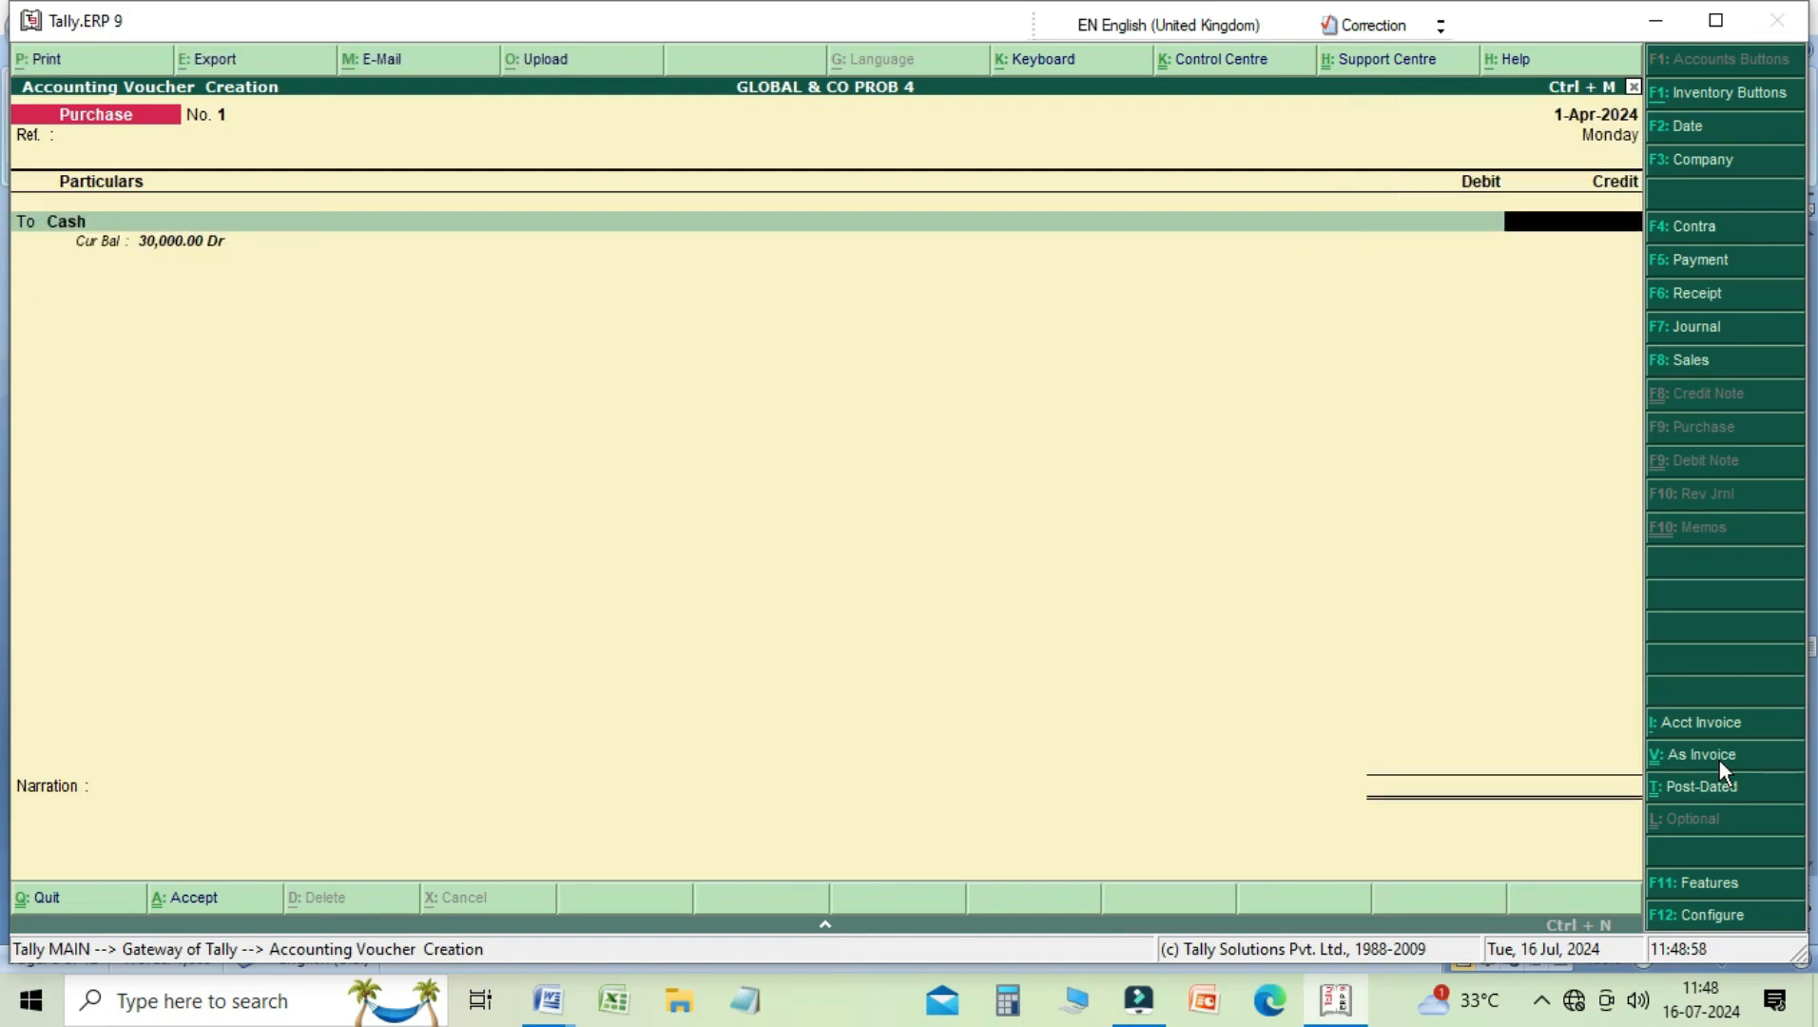
text(4000)
key(Return)
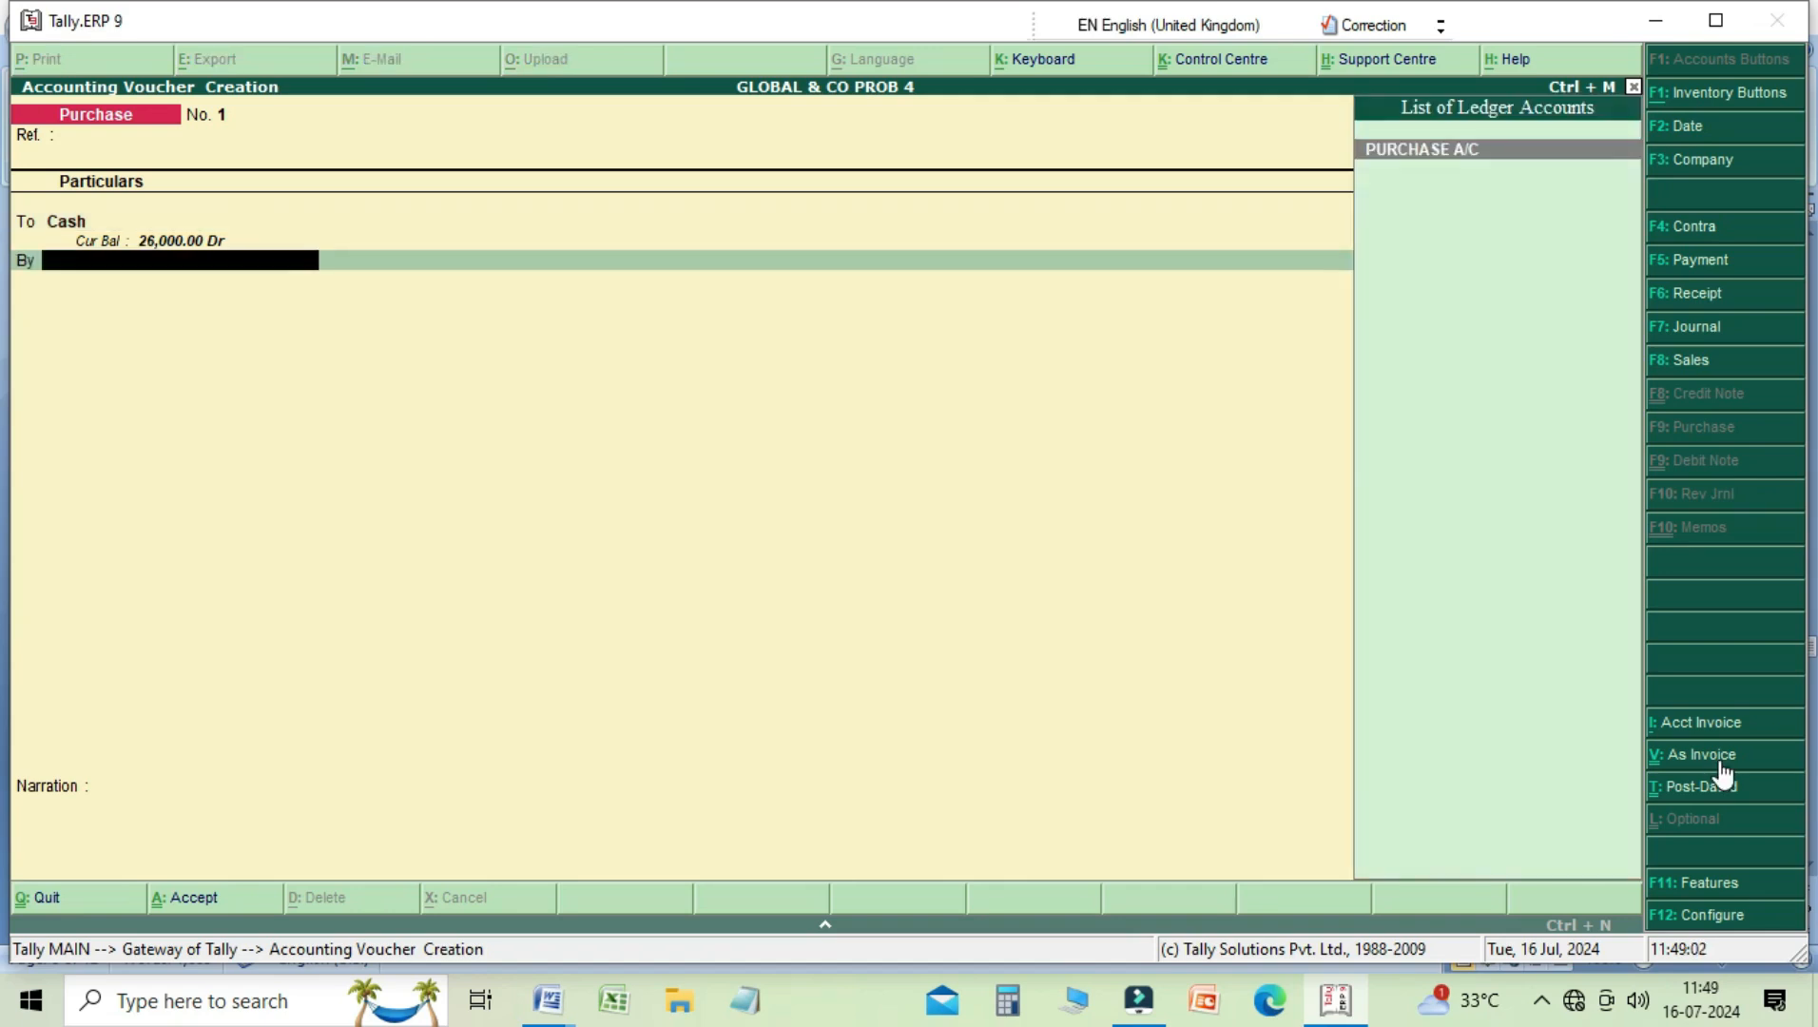
key(Return)
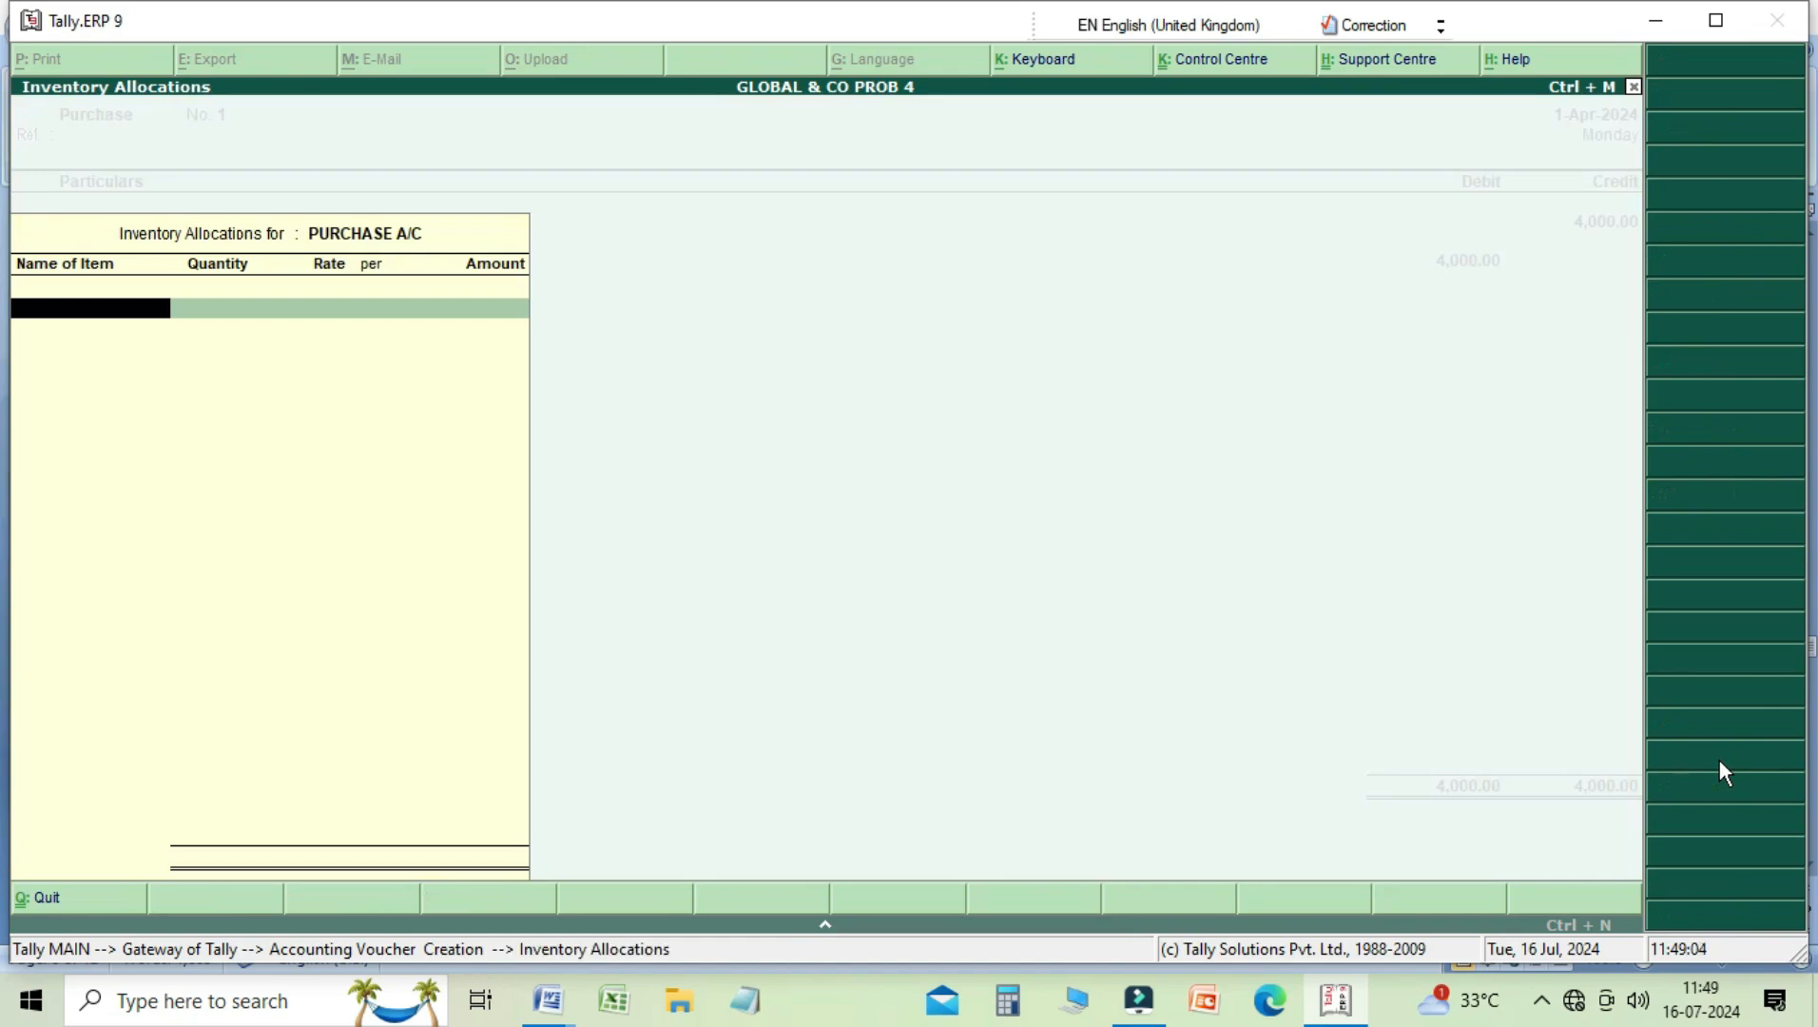
key(Return)
key(Return)
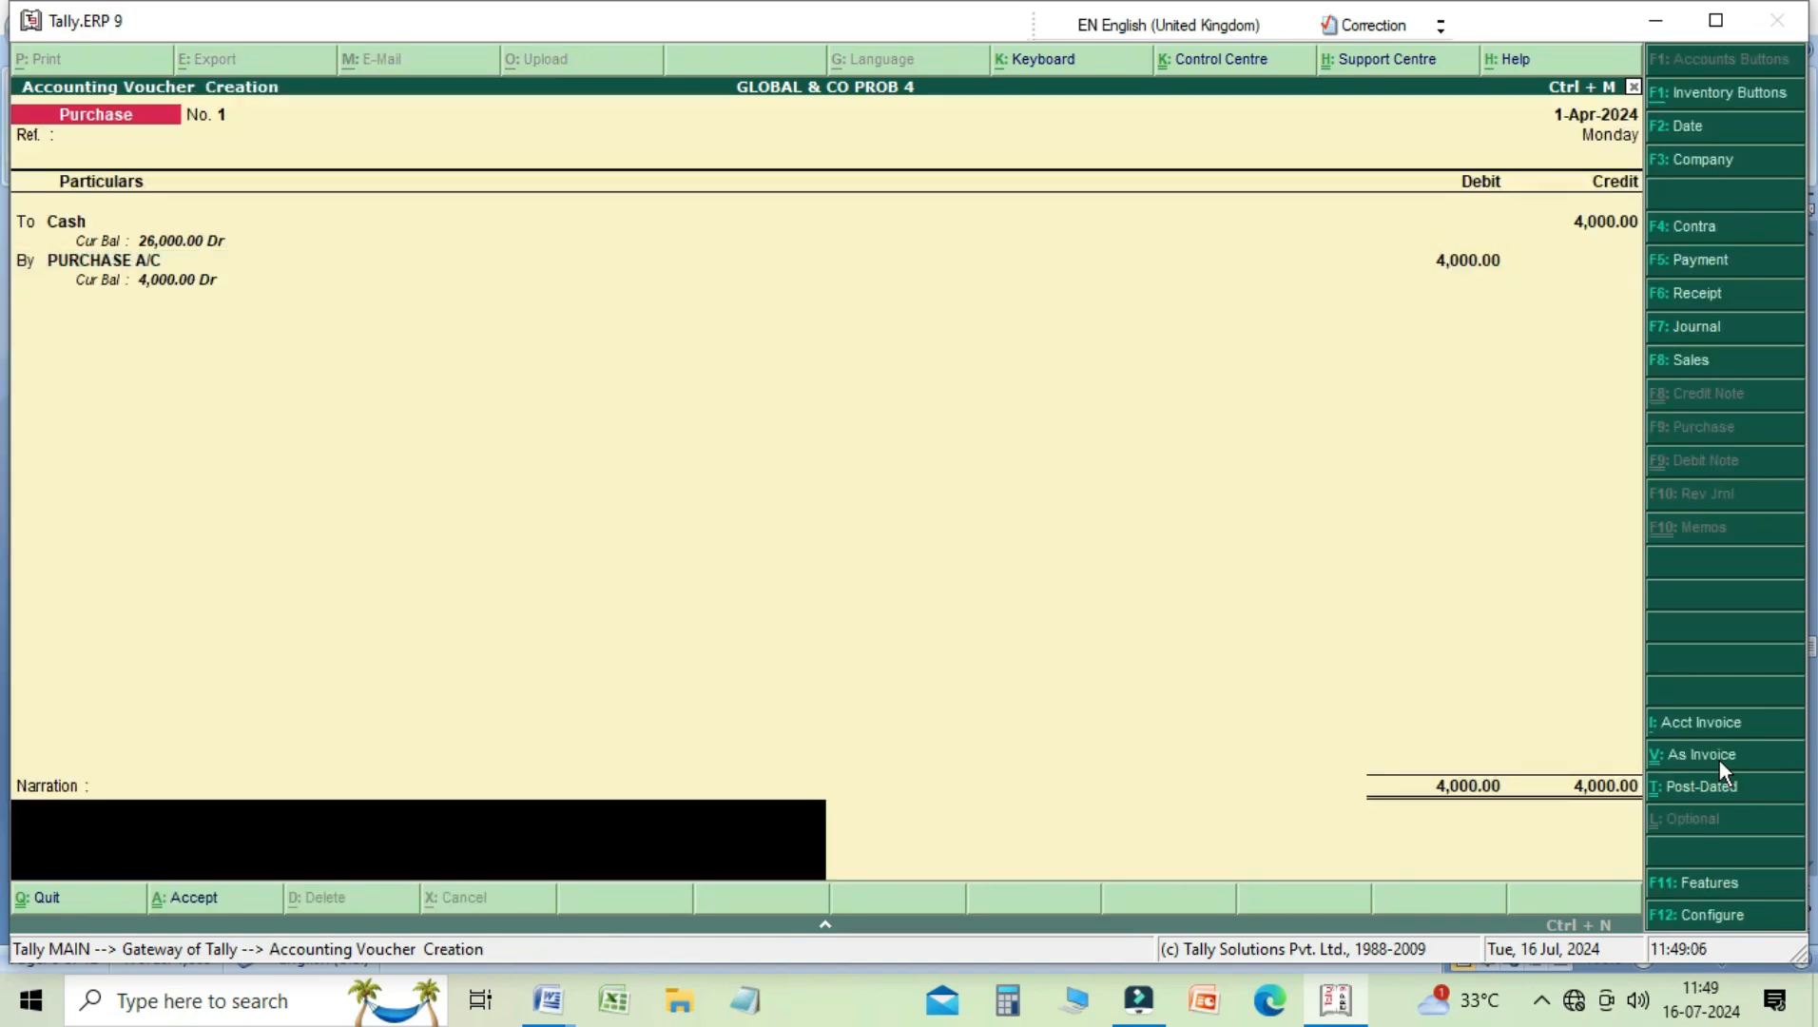
Step: Enter the narration "Being purchase goods for cash" and save the purchase voucher
text(Being purchase goods)
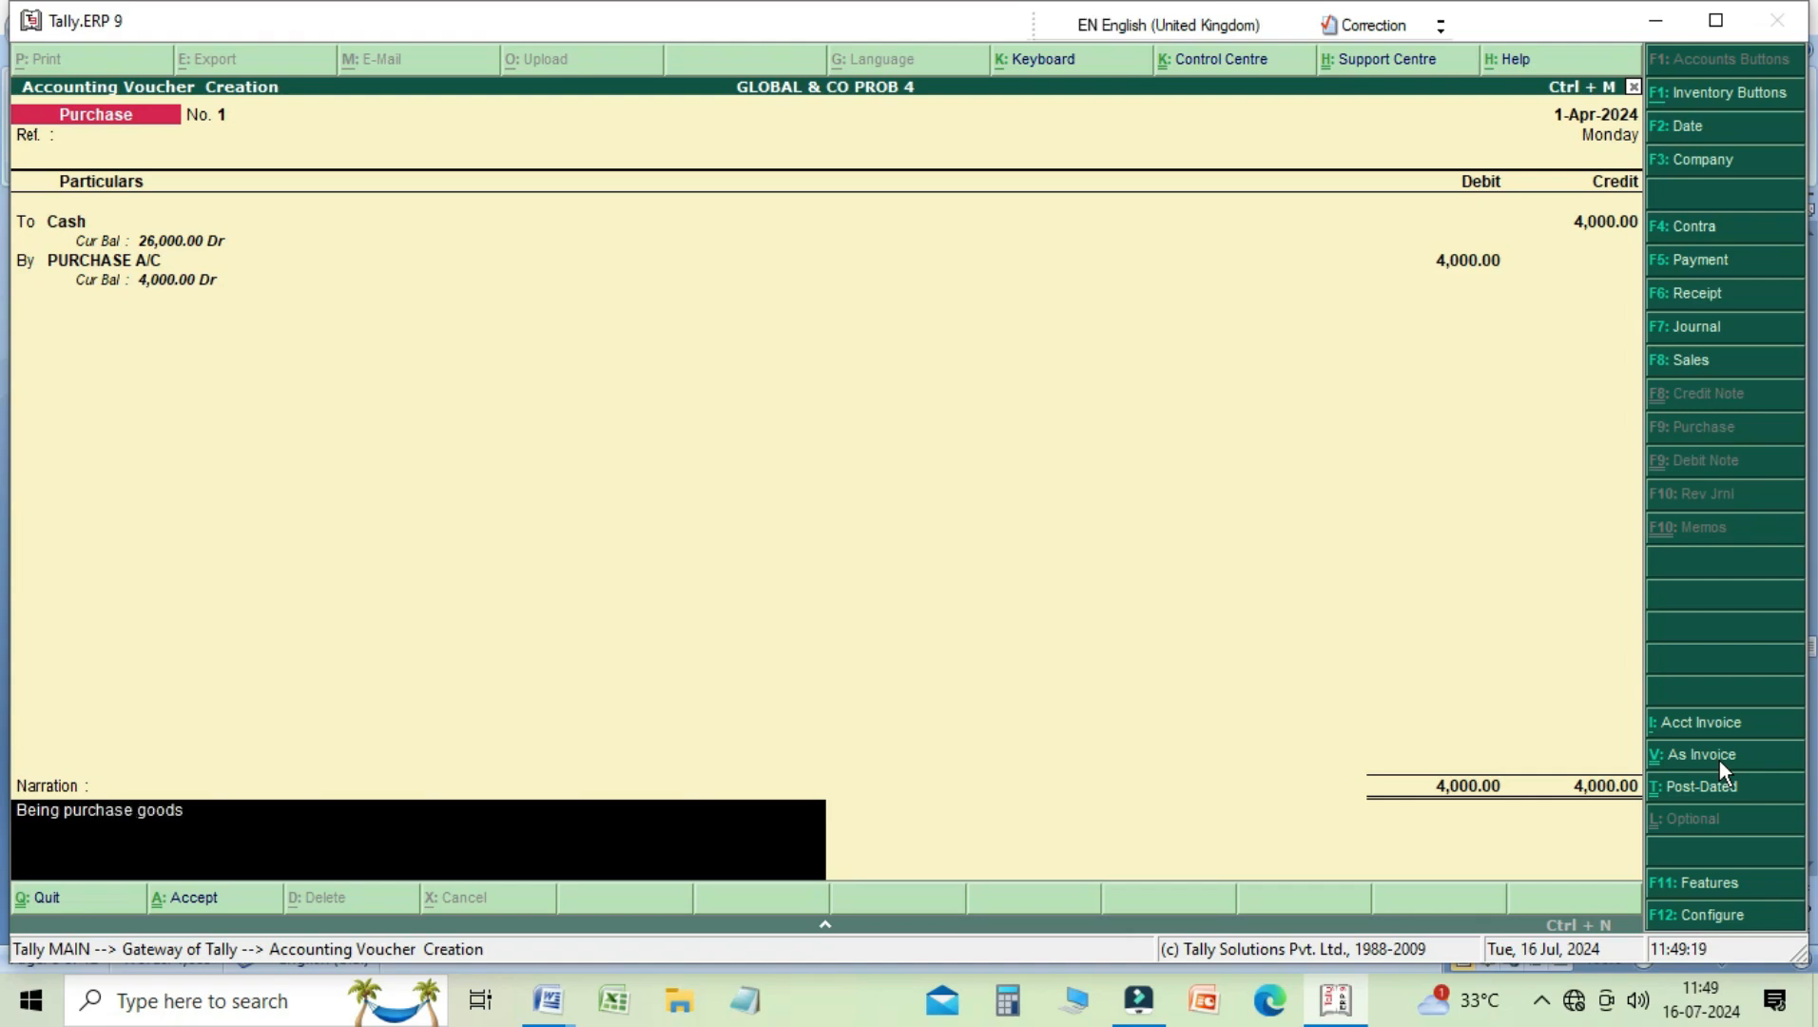
text( for cash.)
key(Return)
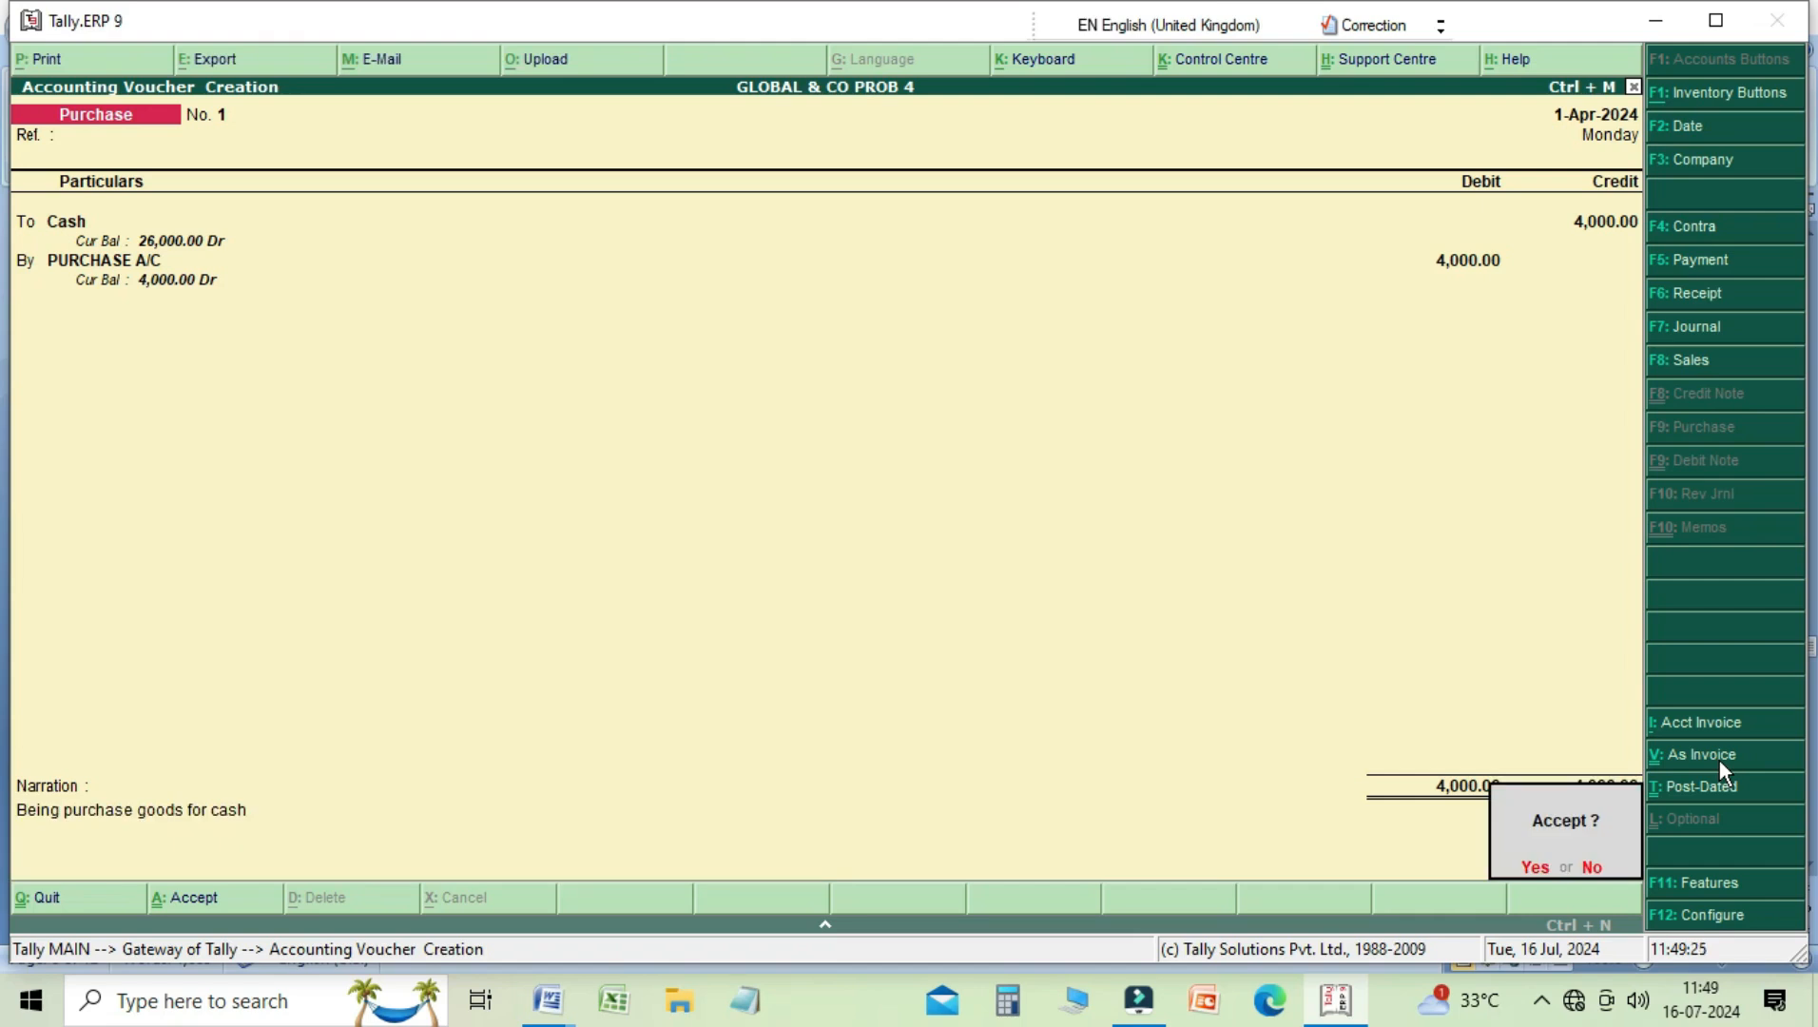
key(Return)
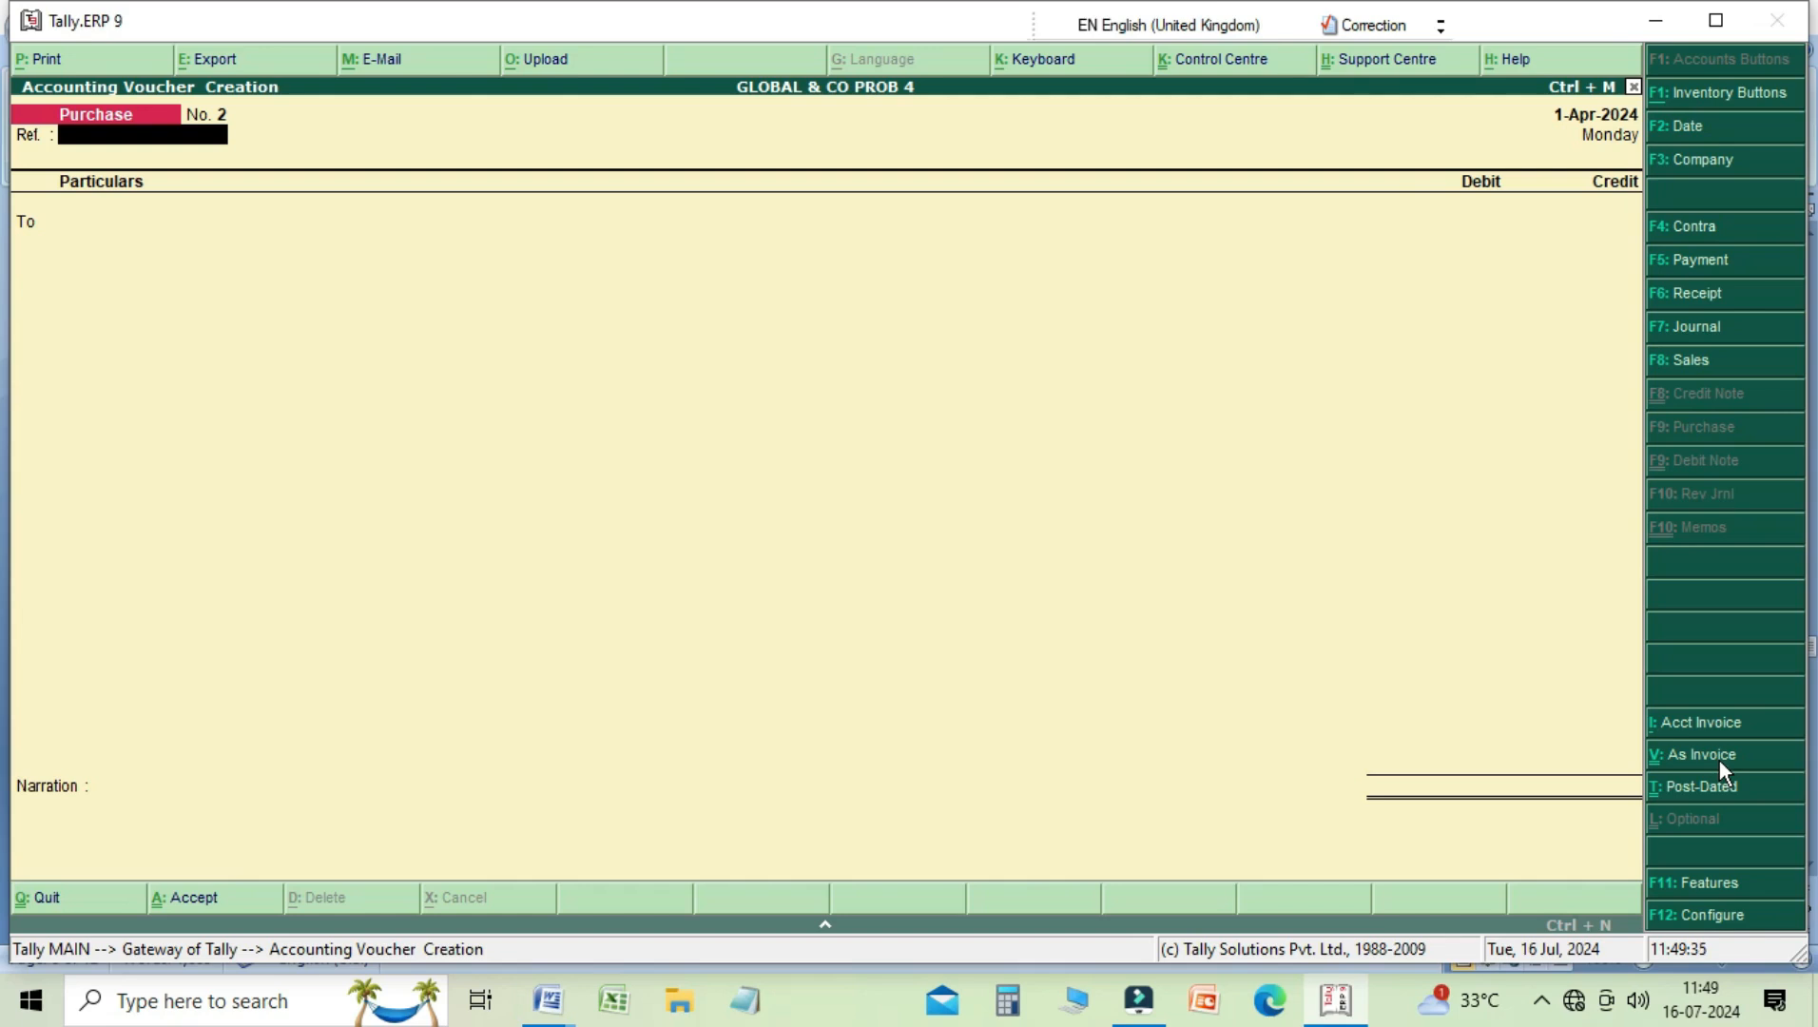
Step: Start a Payment voucher and choose the creditor's personal account as the ledger to debit
key(Return)
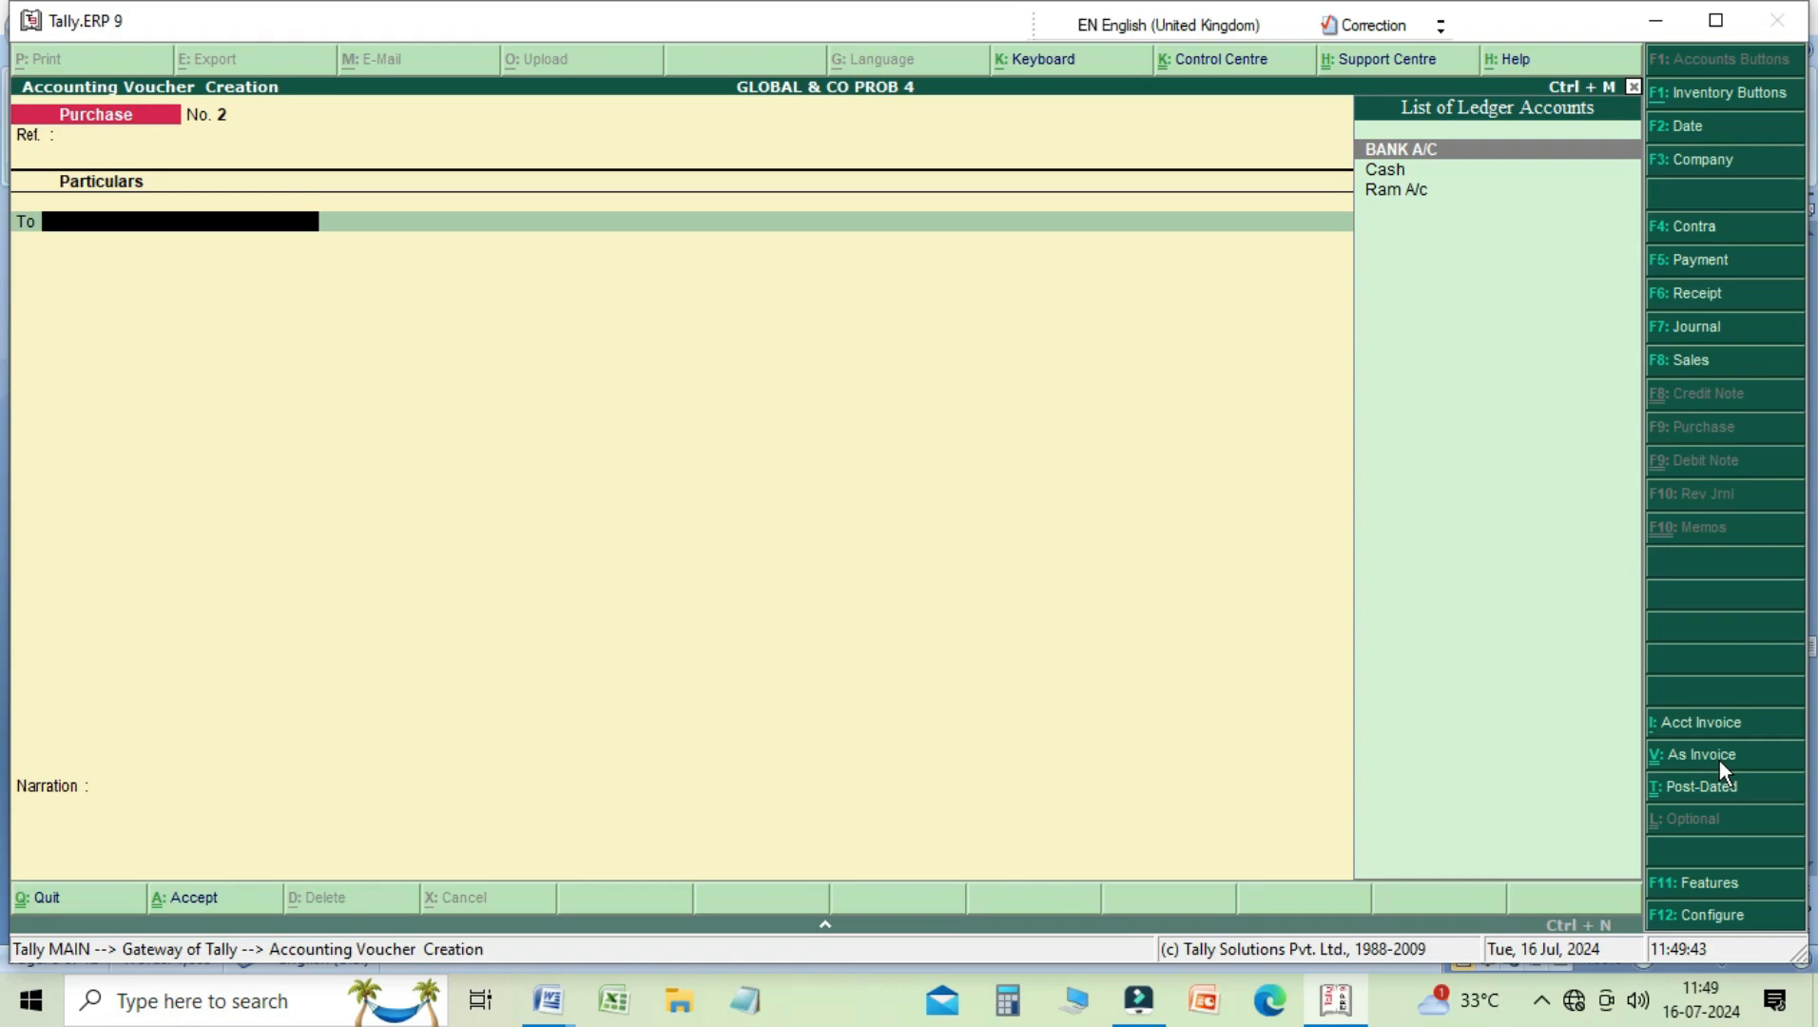
key(F5)
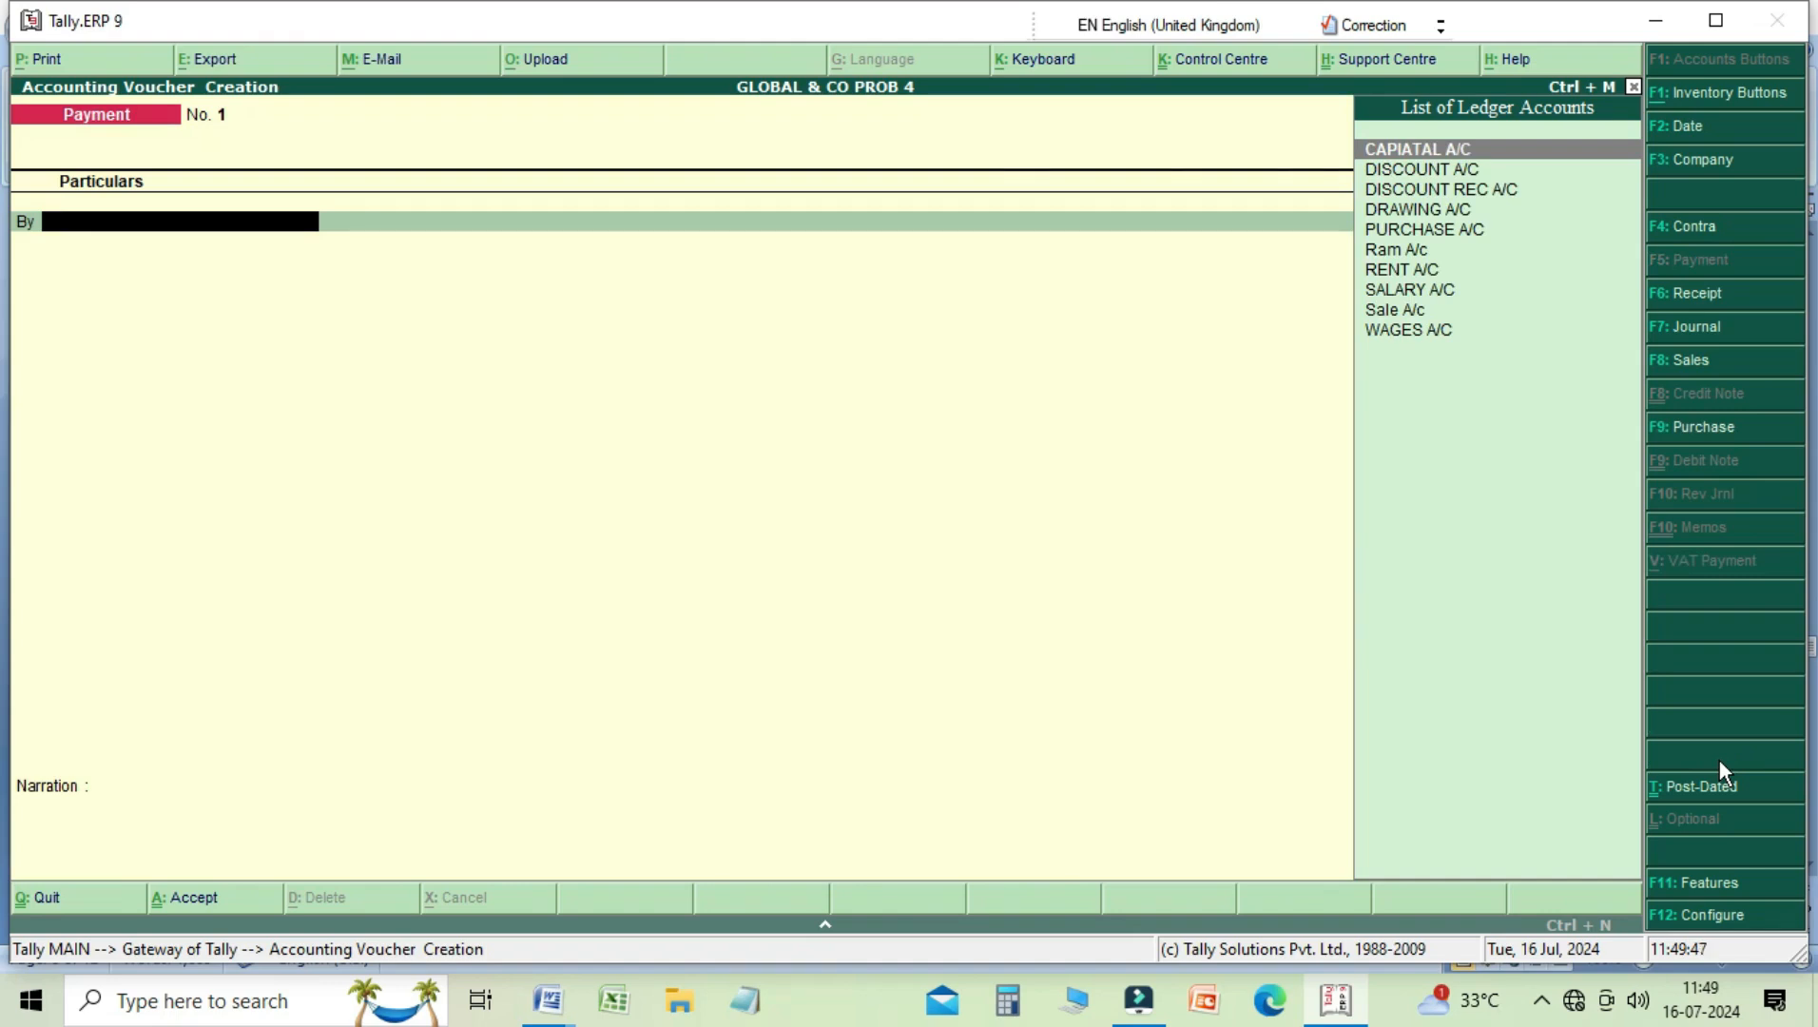
key(Down)
key(Down)
key(Down)
key(Down)
key(Down)
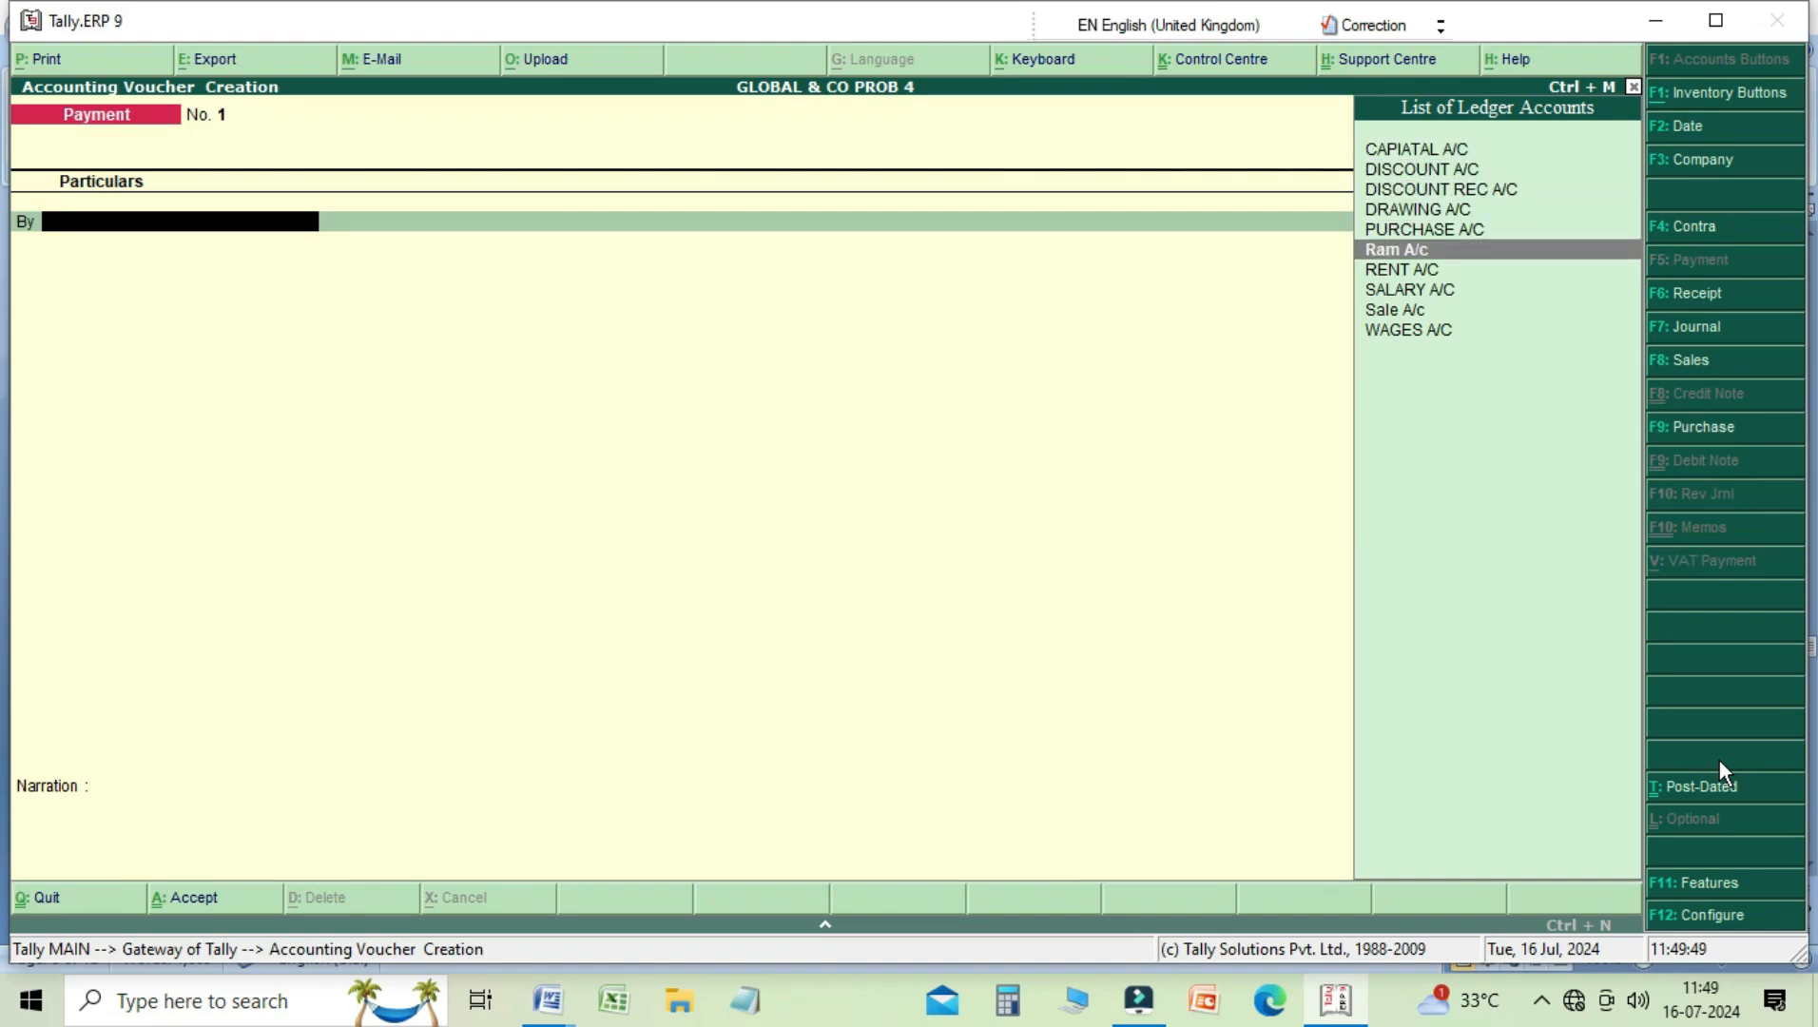
key(Return)
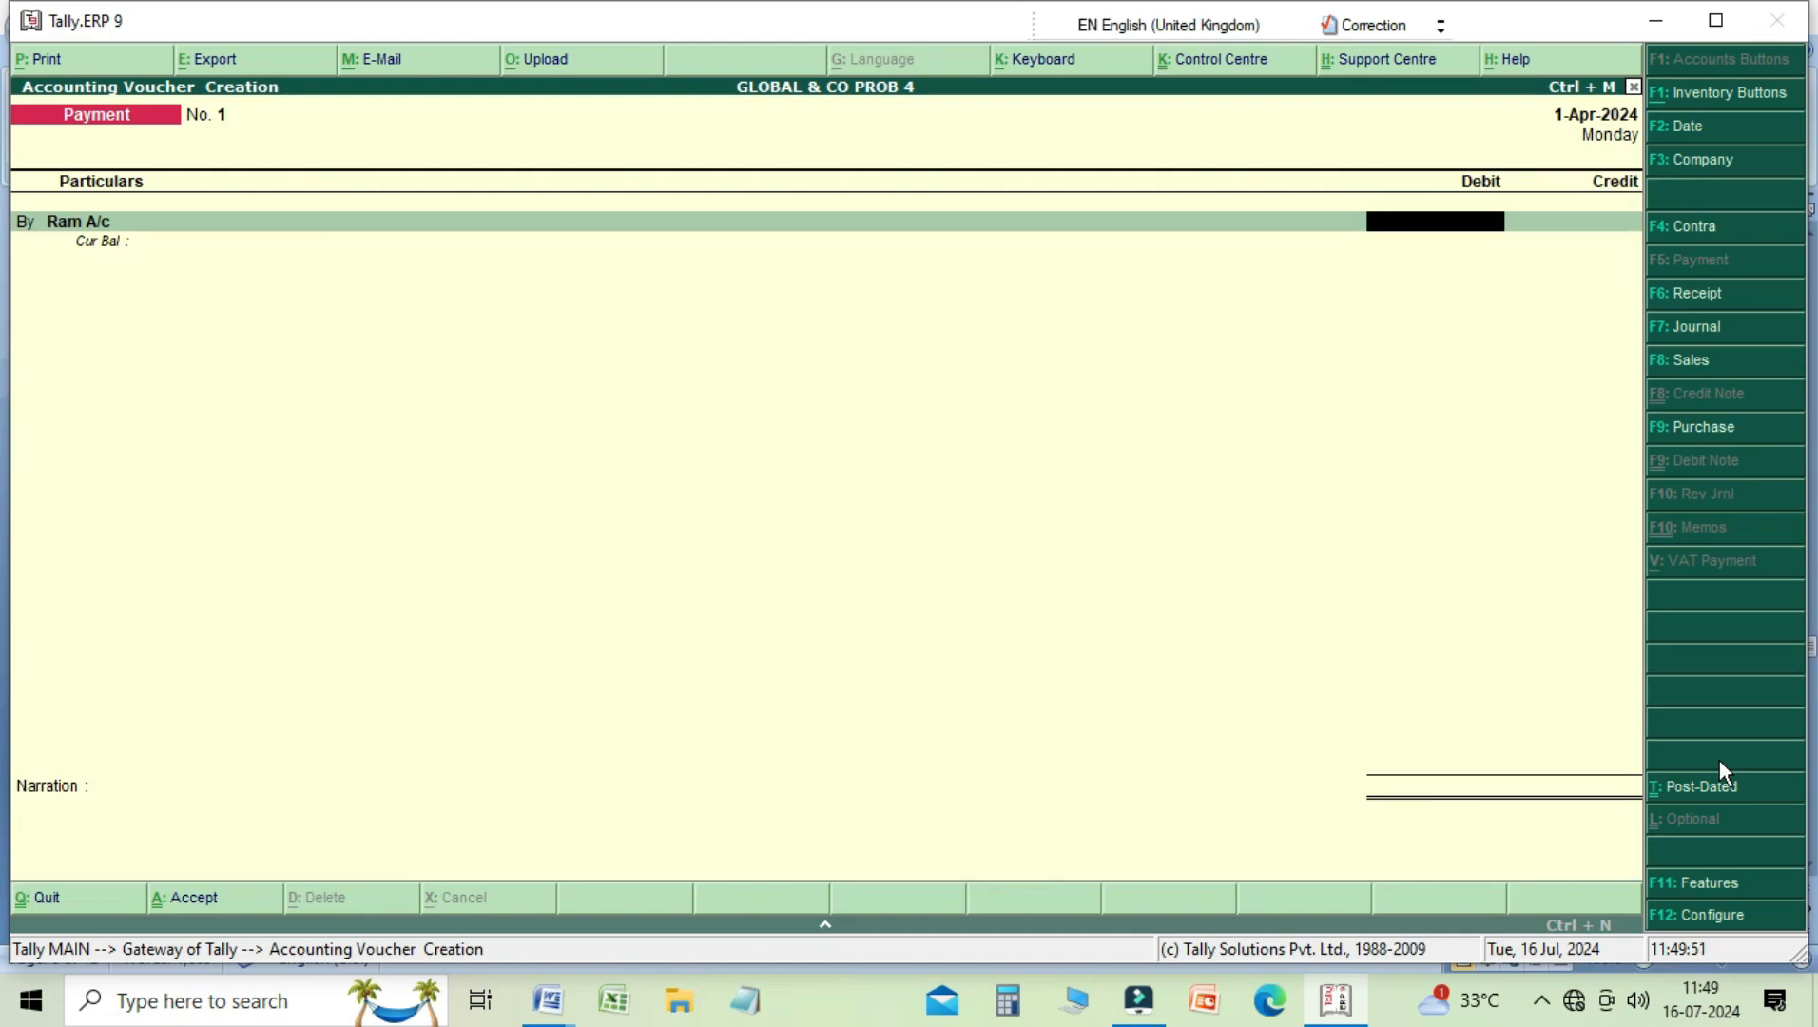
Step: Debit the creditor's account with 2,000 and allocate the full amount On Account in the bill-wise details
text(2000)
key(Return)
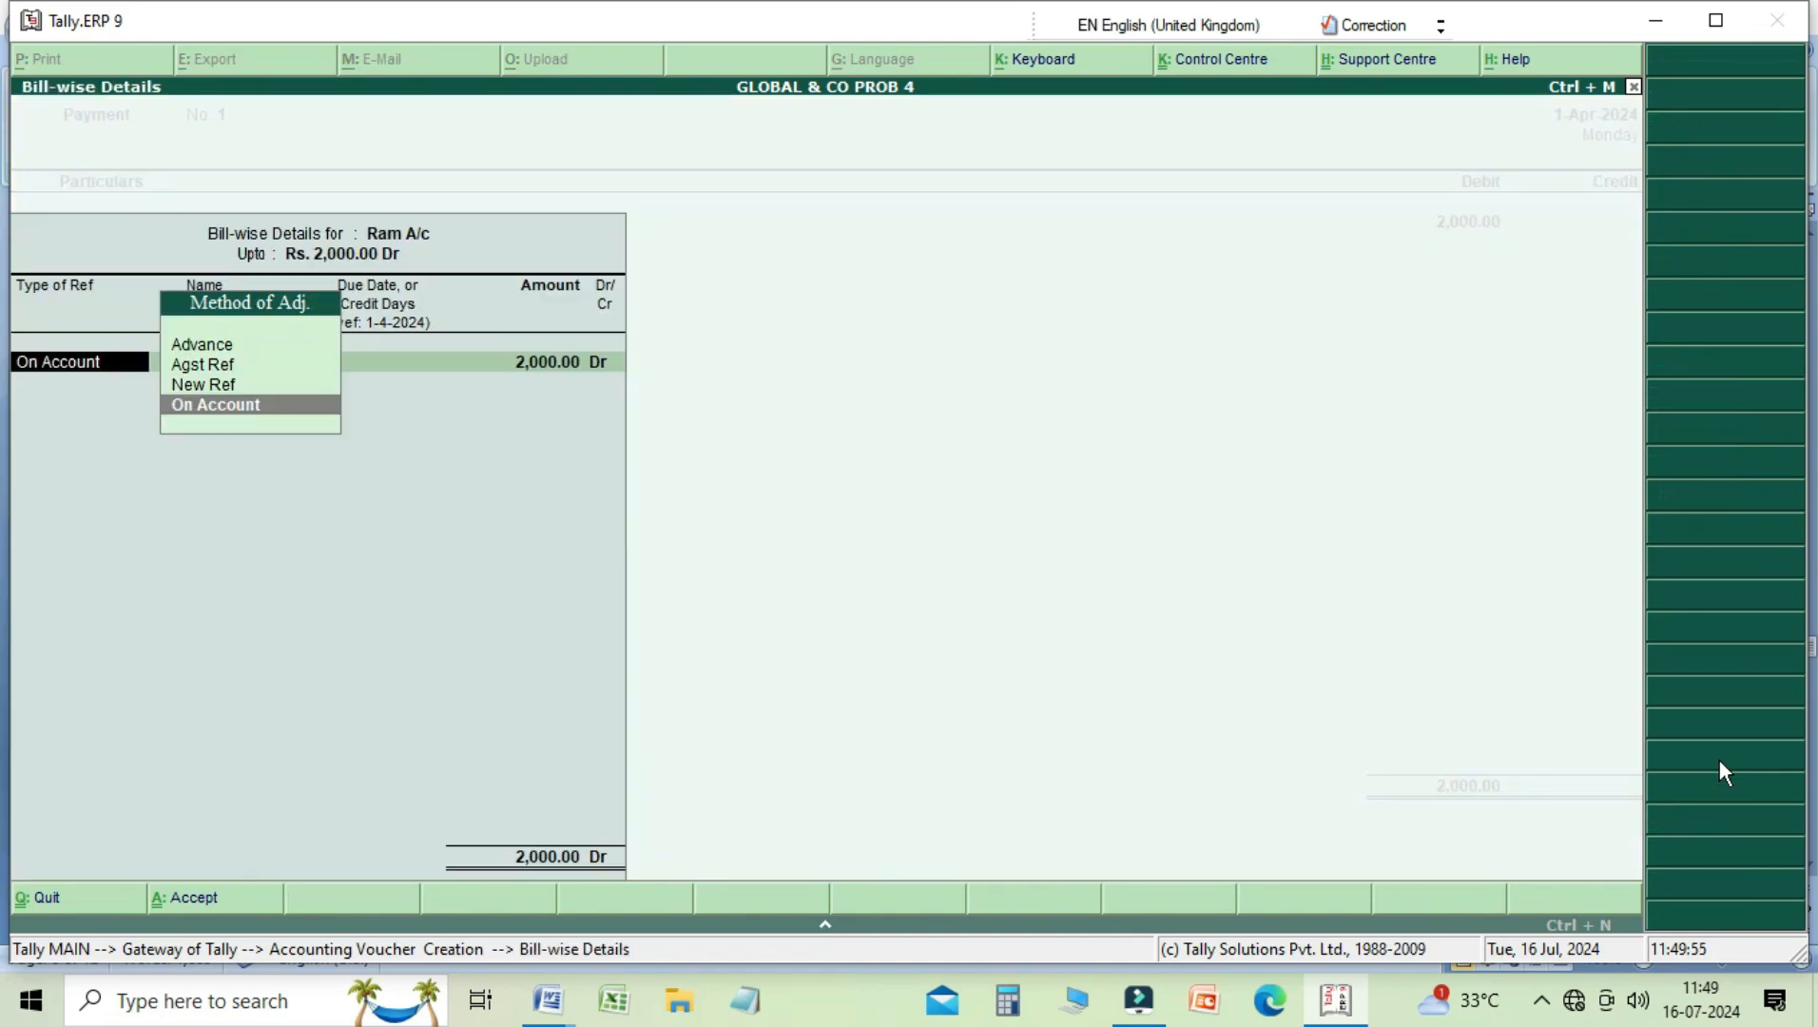
key(Return)
key(Return)
key(Return)
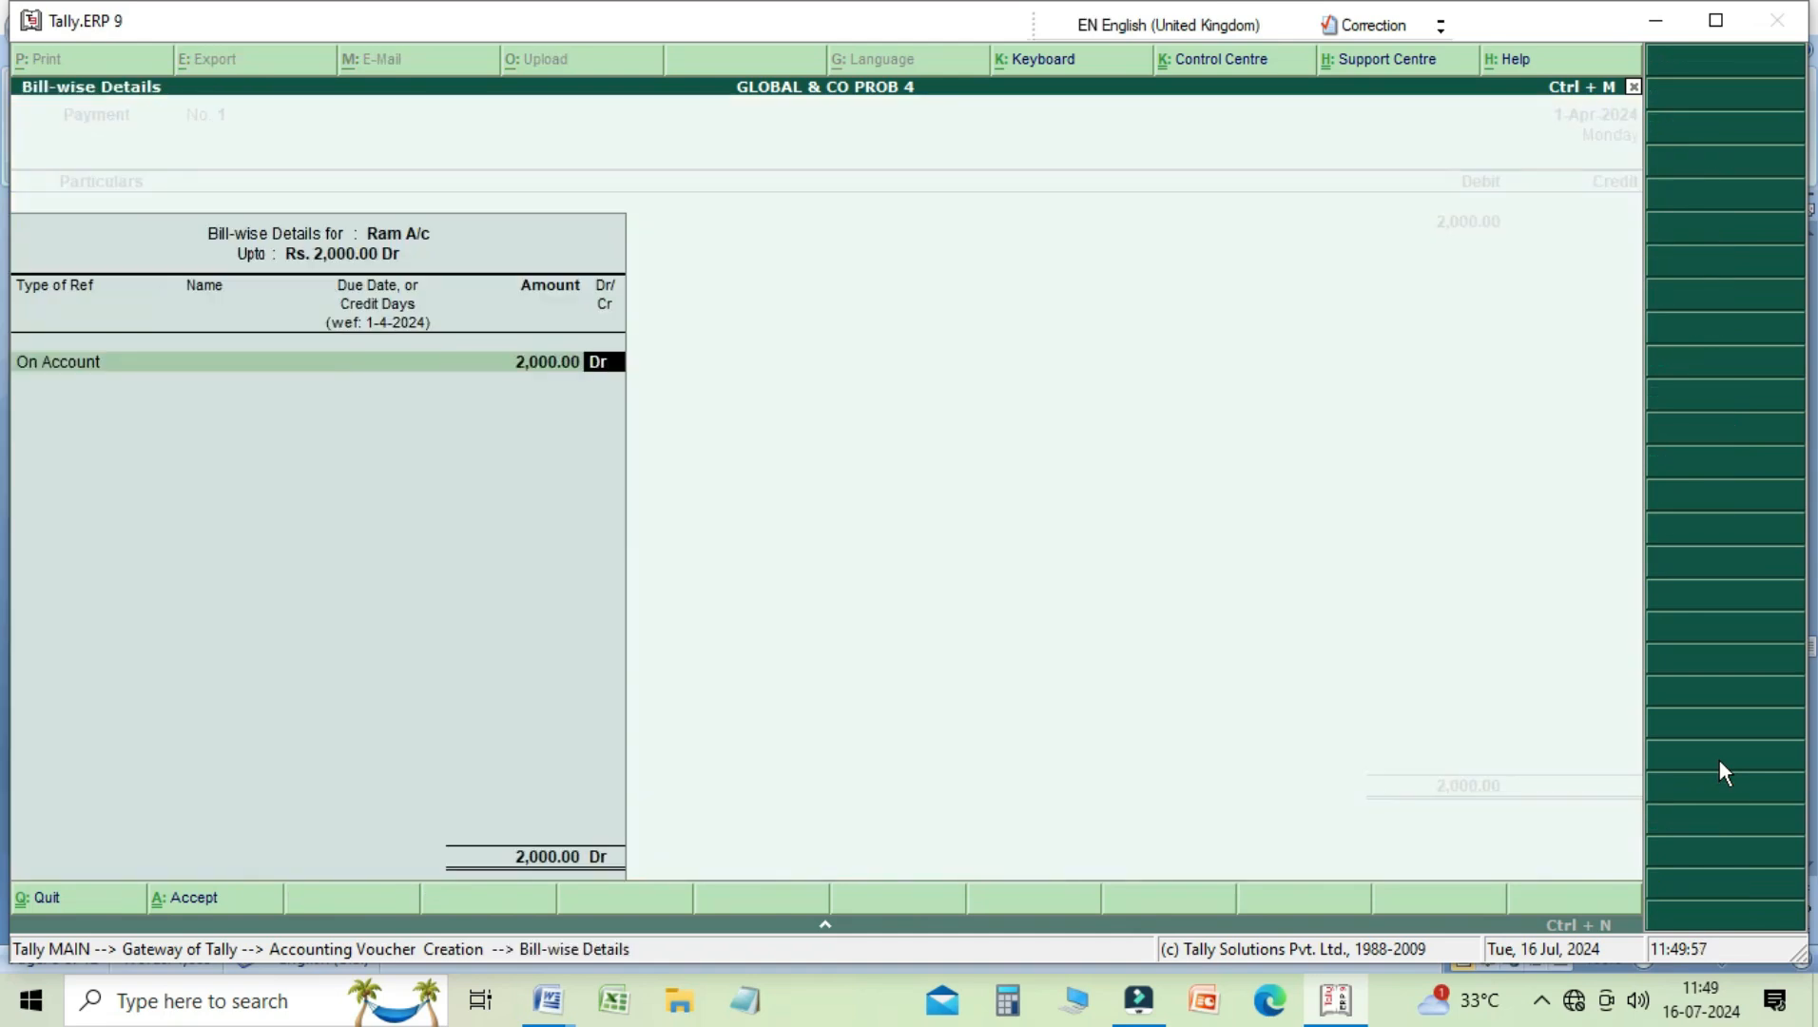
key(Return)
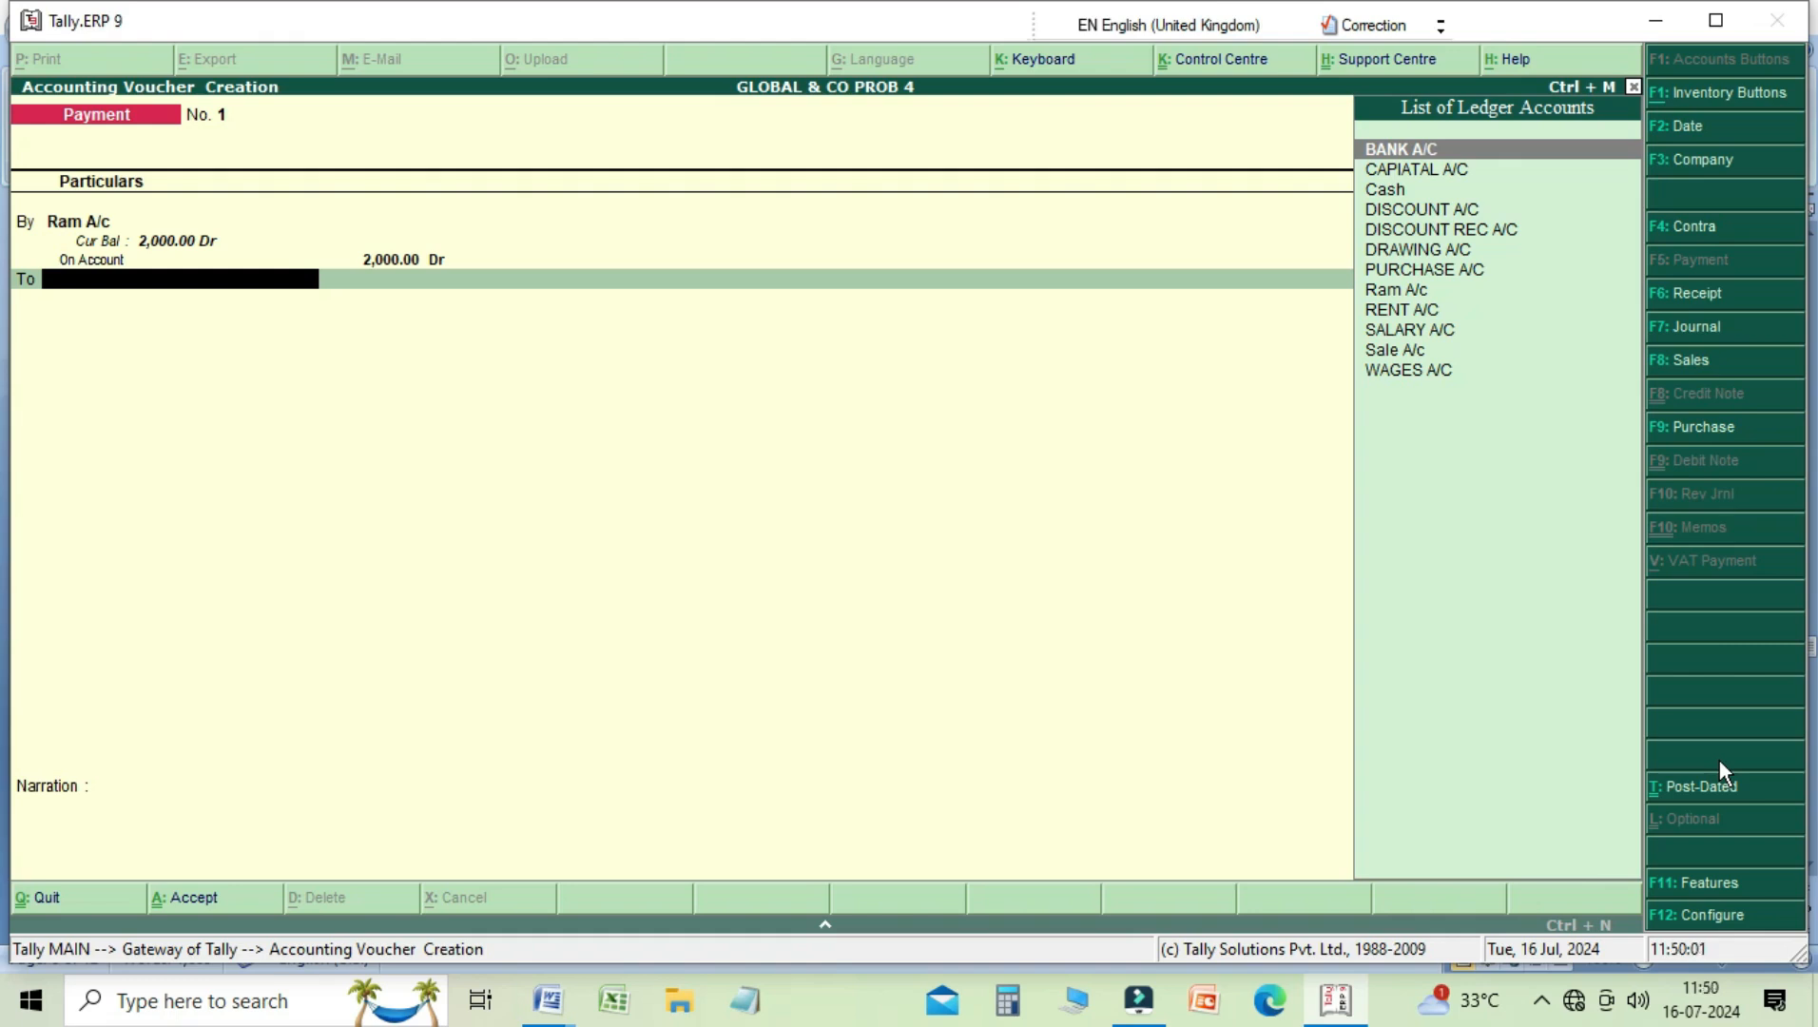
Step: Credit Cash with 1,980 in the payment voucher
key(Down)
key(Down)
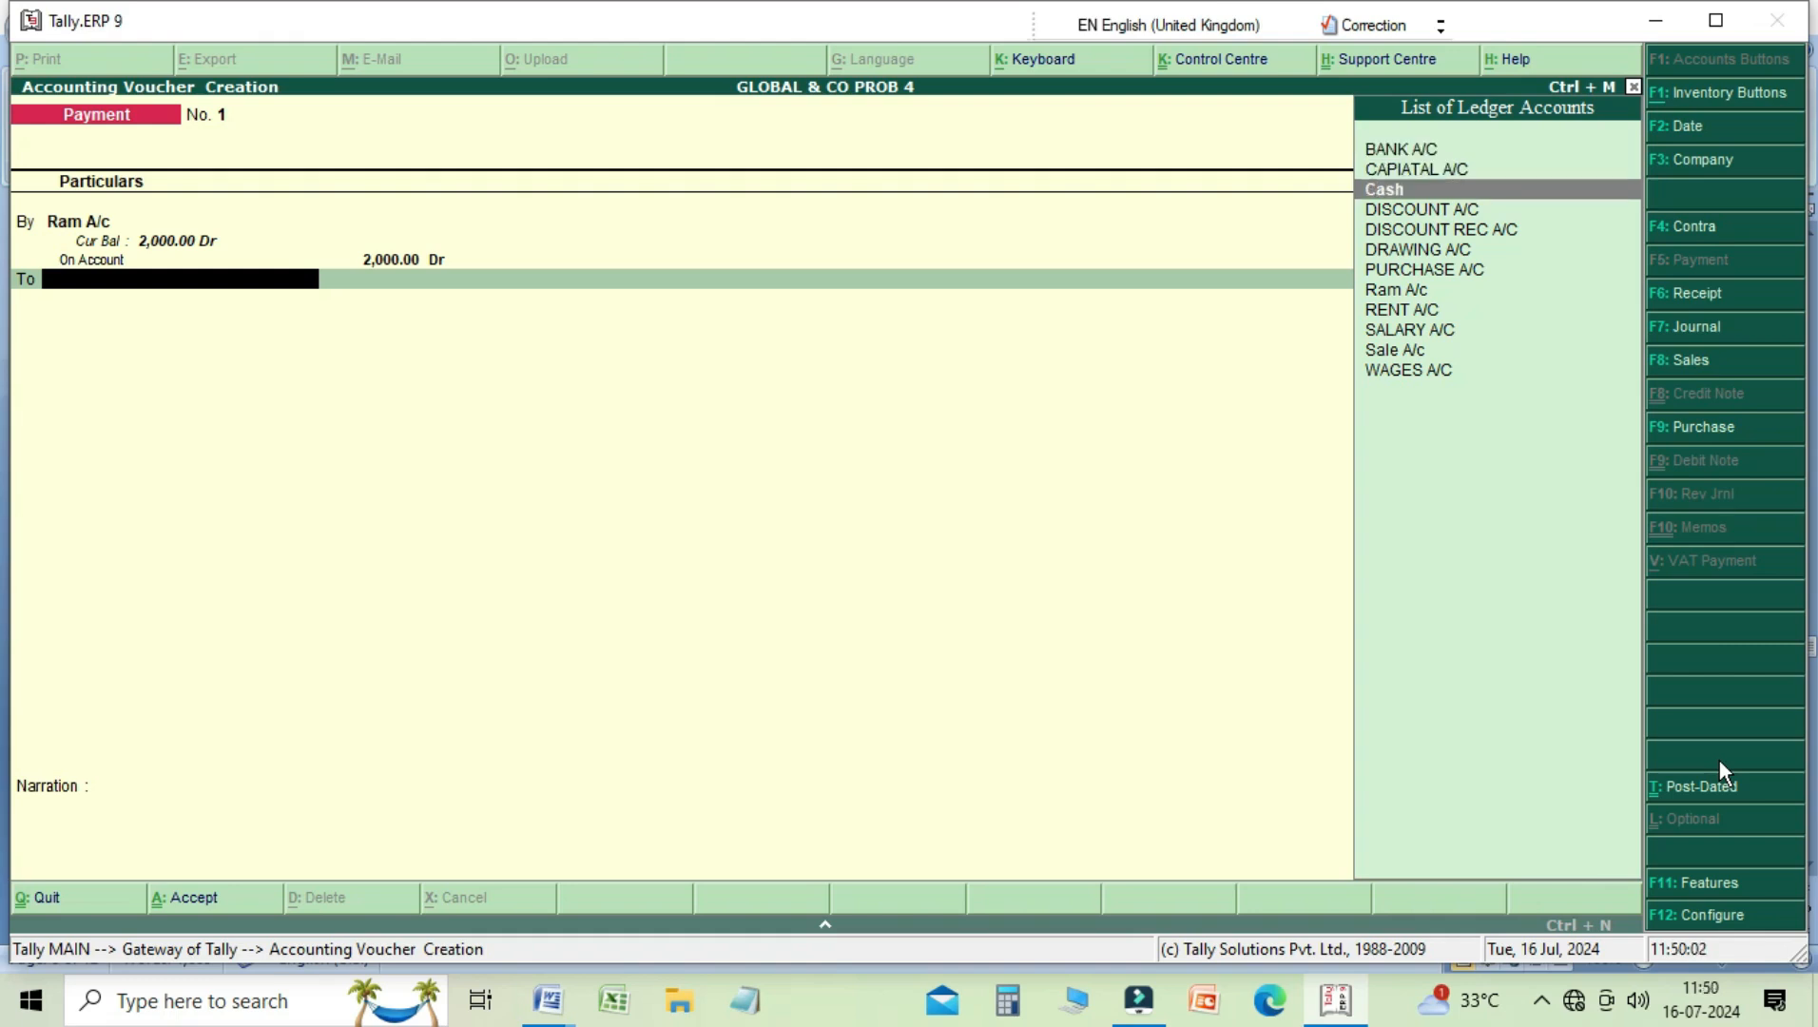
key(Return)
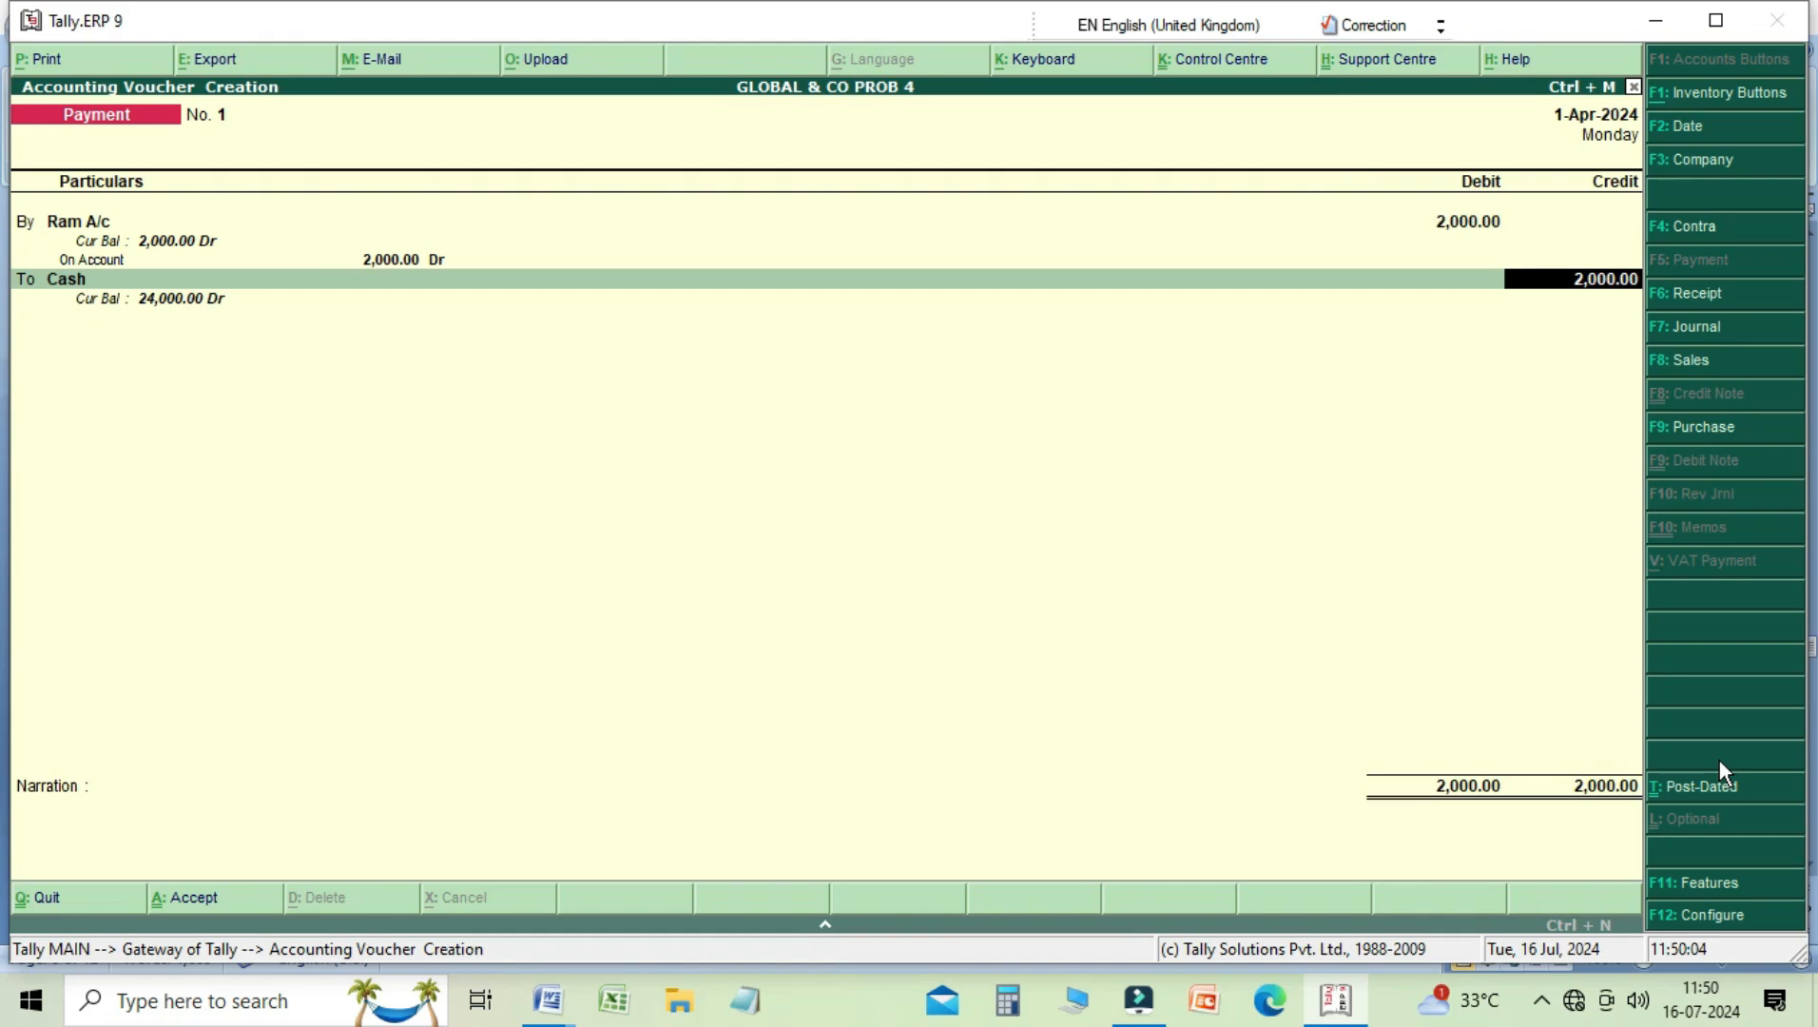
text(19)
text(0)
key(BackSpace)
text(80)
key(Return)
key(Return)
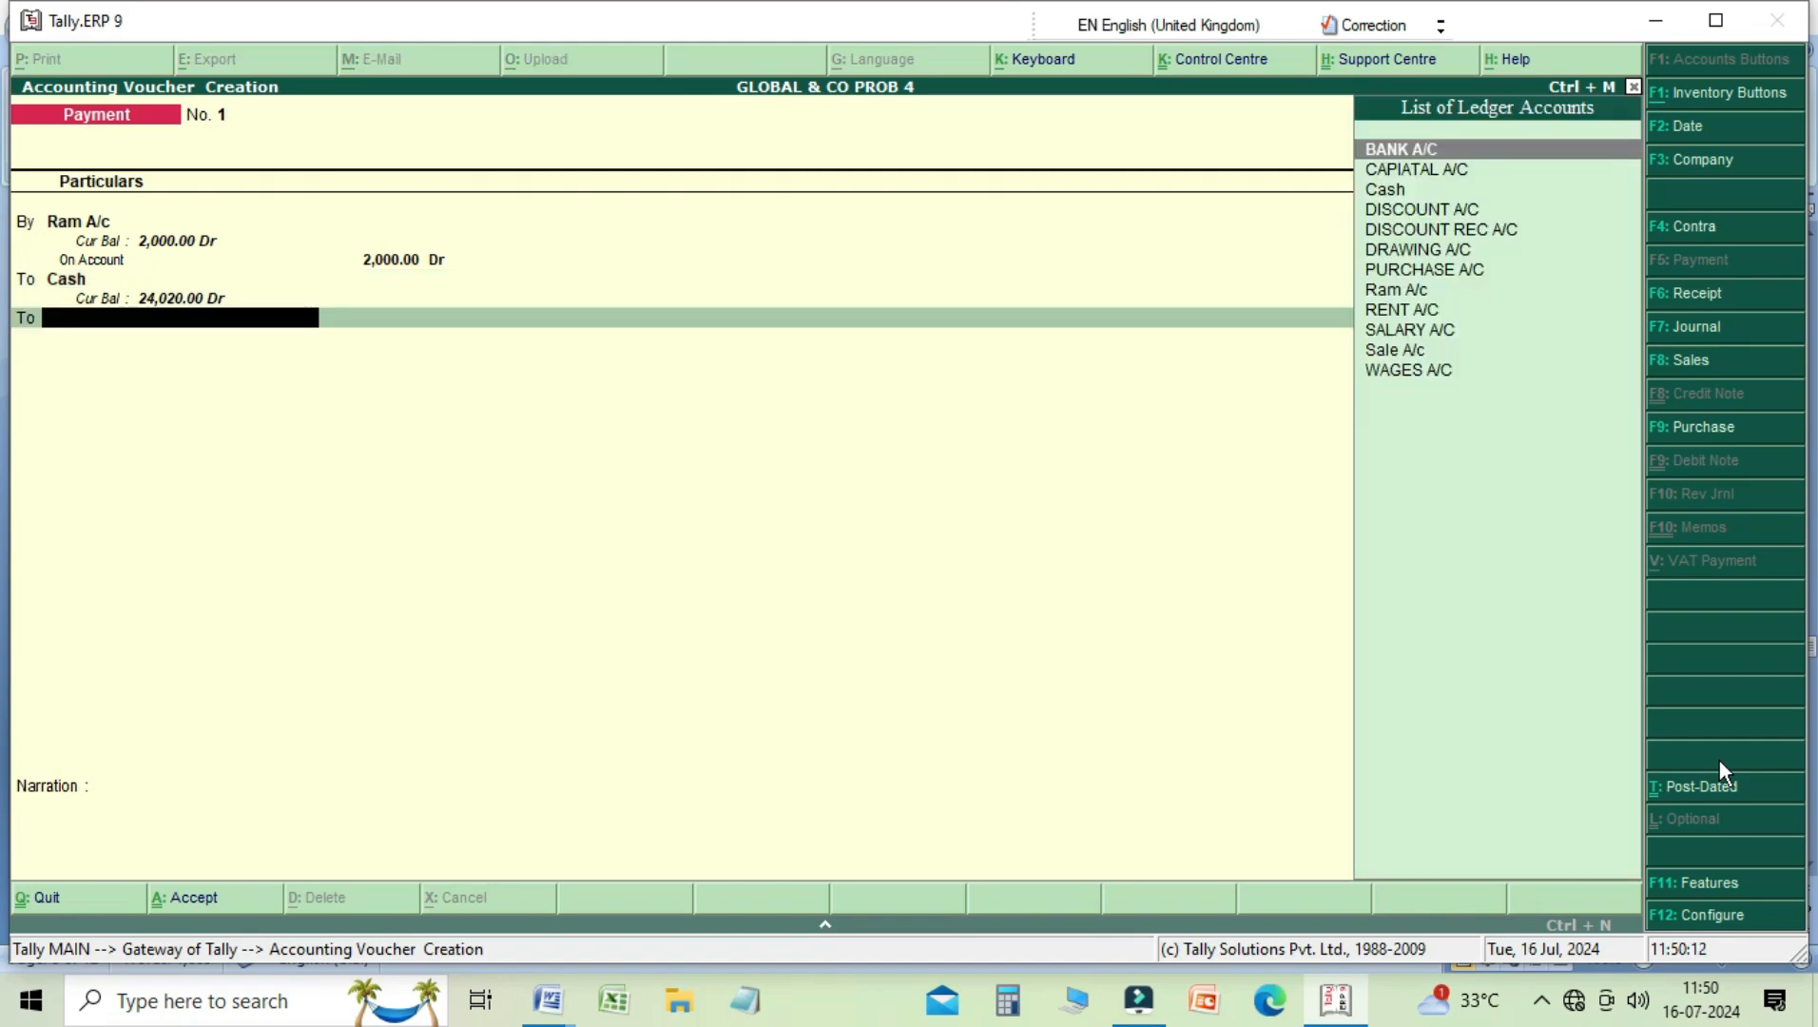
Step: Credit DISCOUNT A/C with the remaining 20 in the payment voucher and move on to the narration
key(Down)
key(Down)
key(Down)
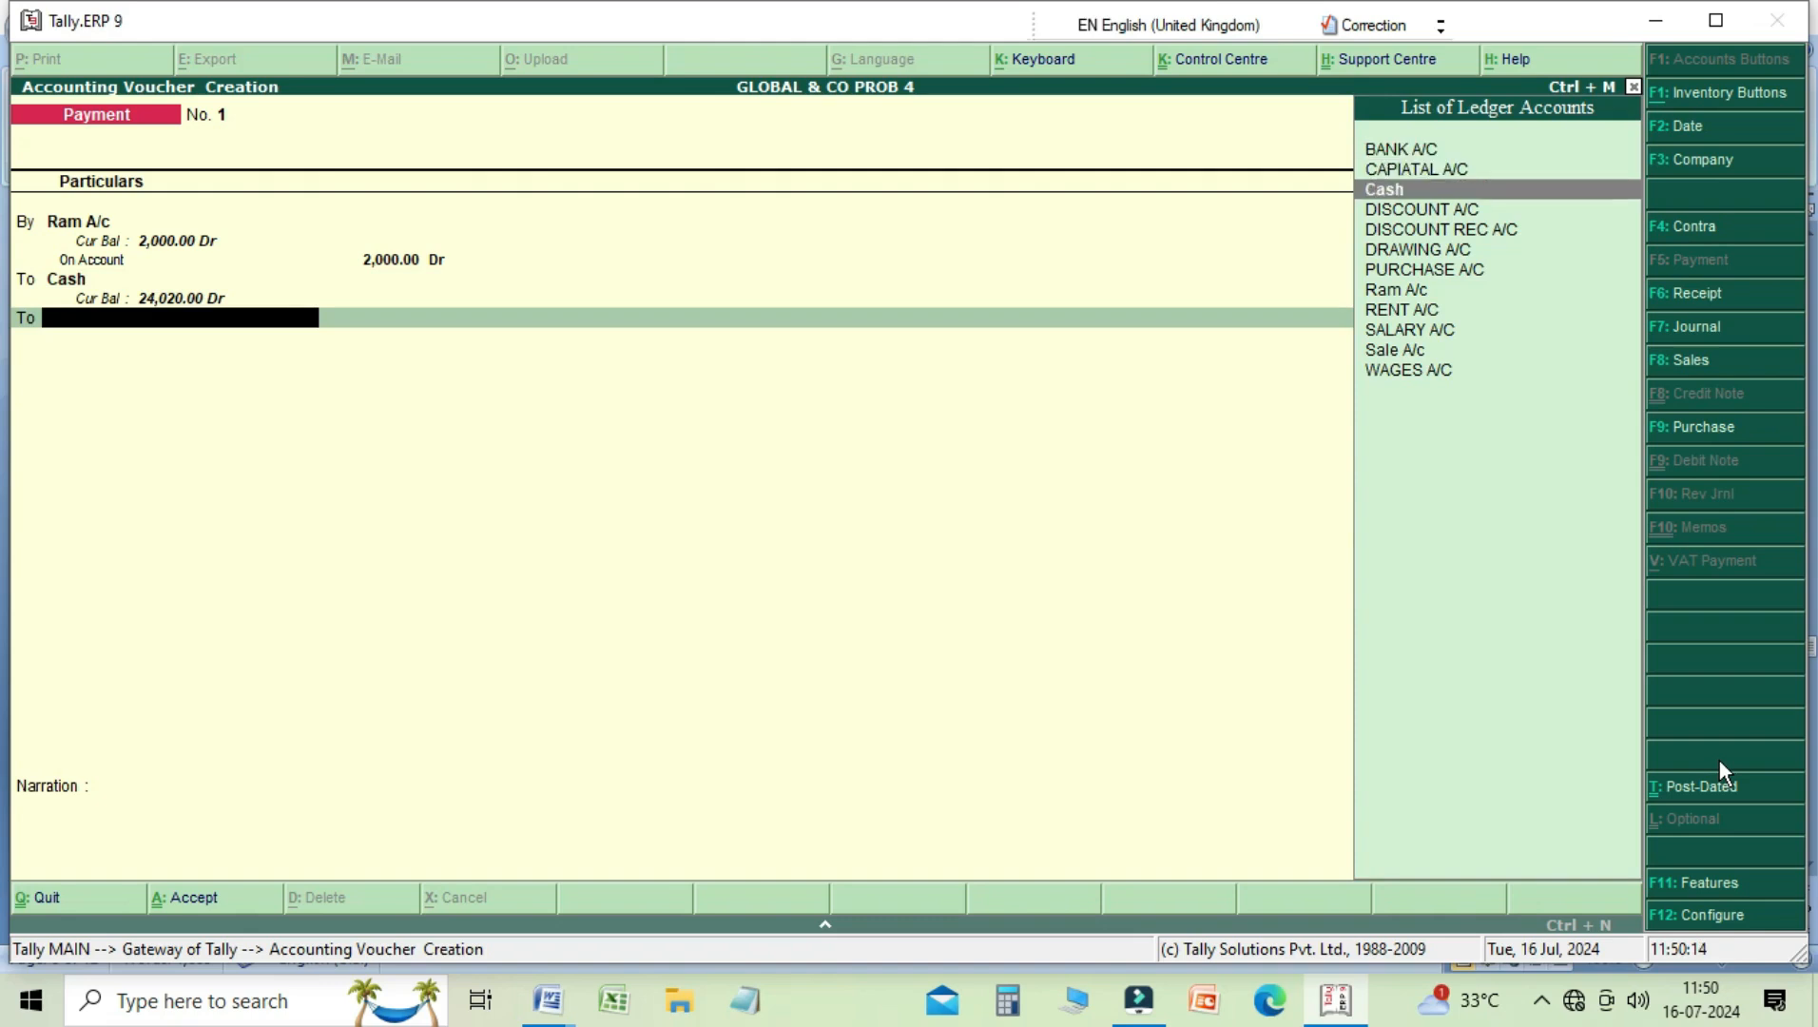
key(Return)
key(Return)
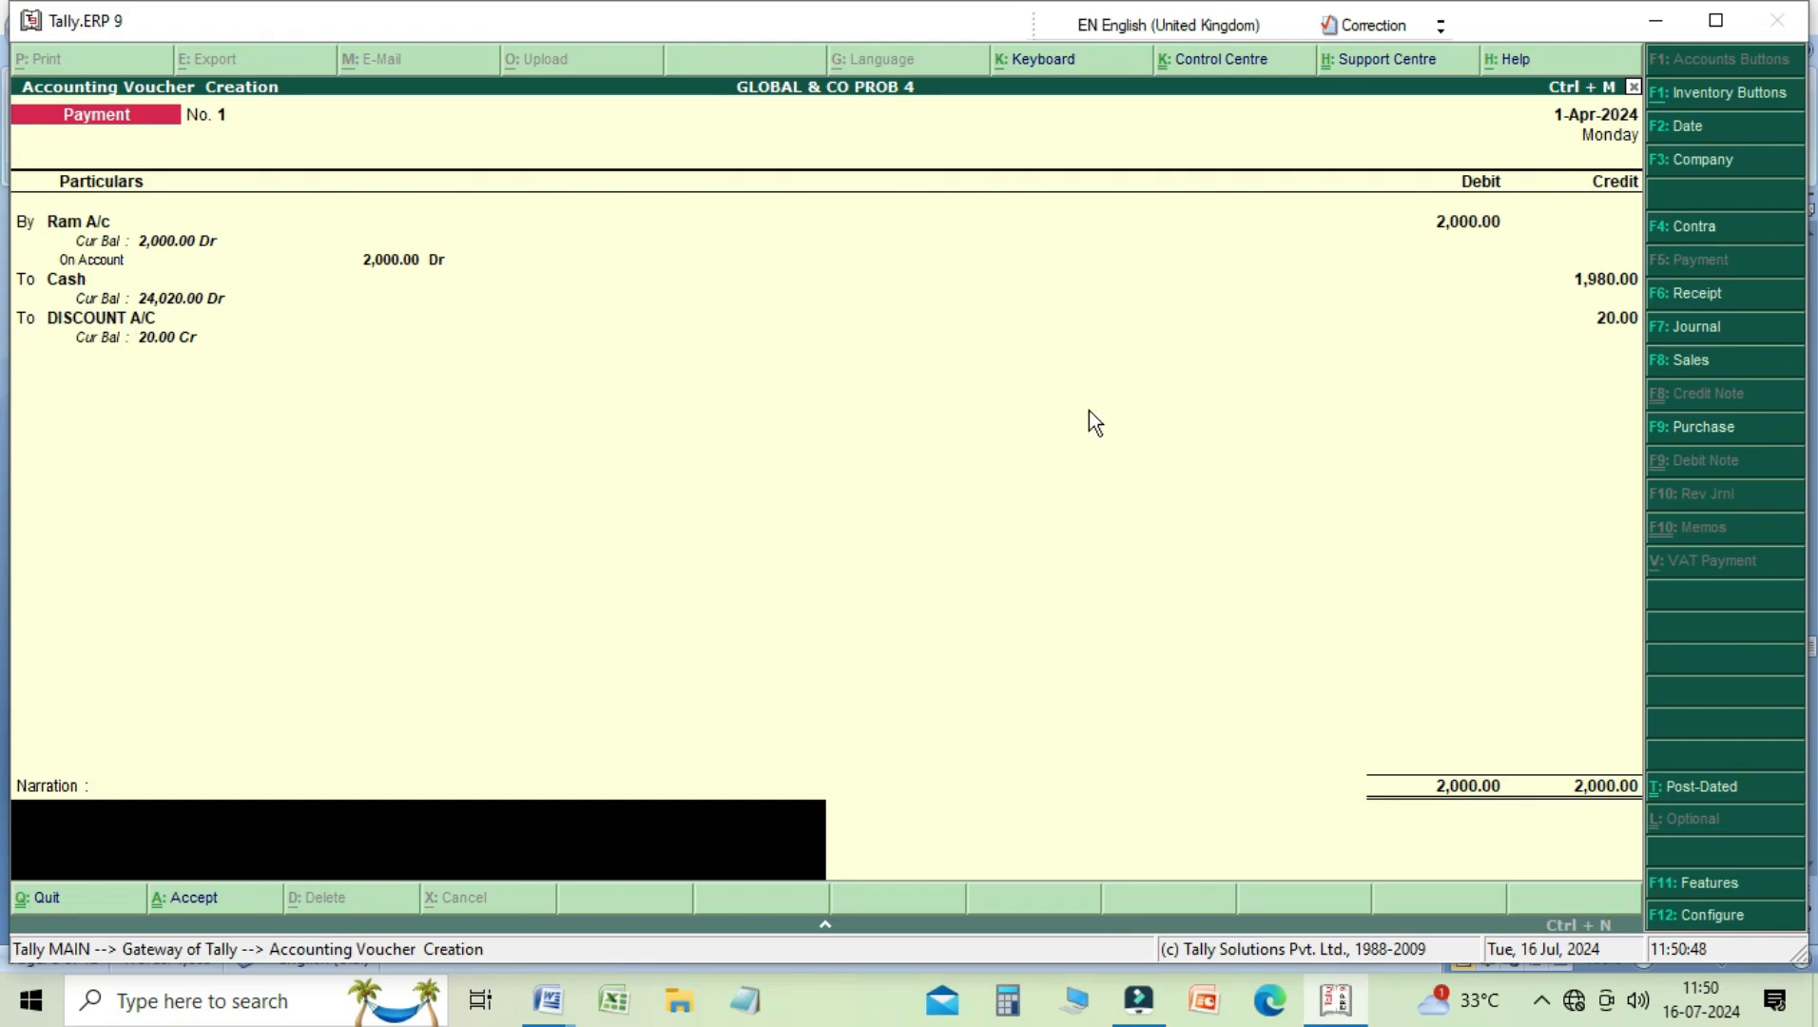
Step: Enter a narration stating that the creditor was paid and discount was allowed, and save the payment voucher
text(being paid to ram allowe)
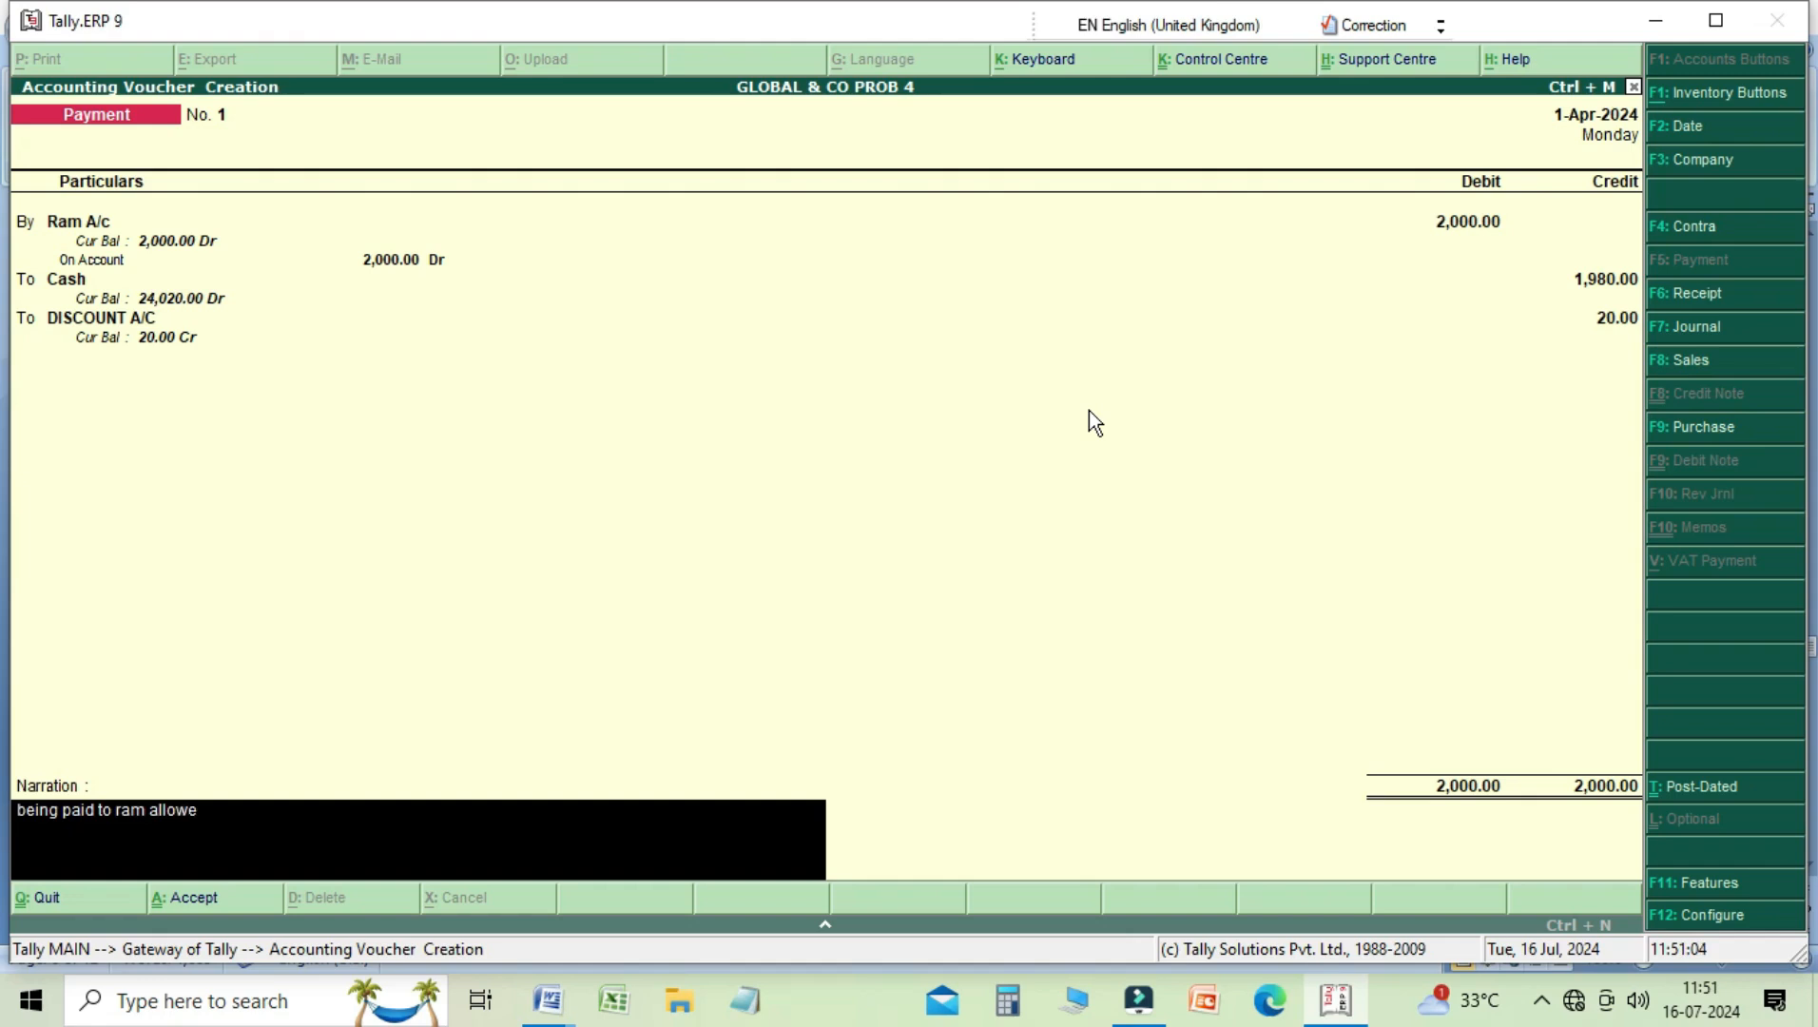
text(d him discount)
key(Return)
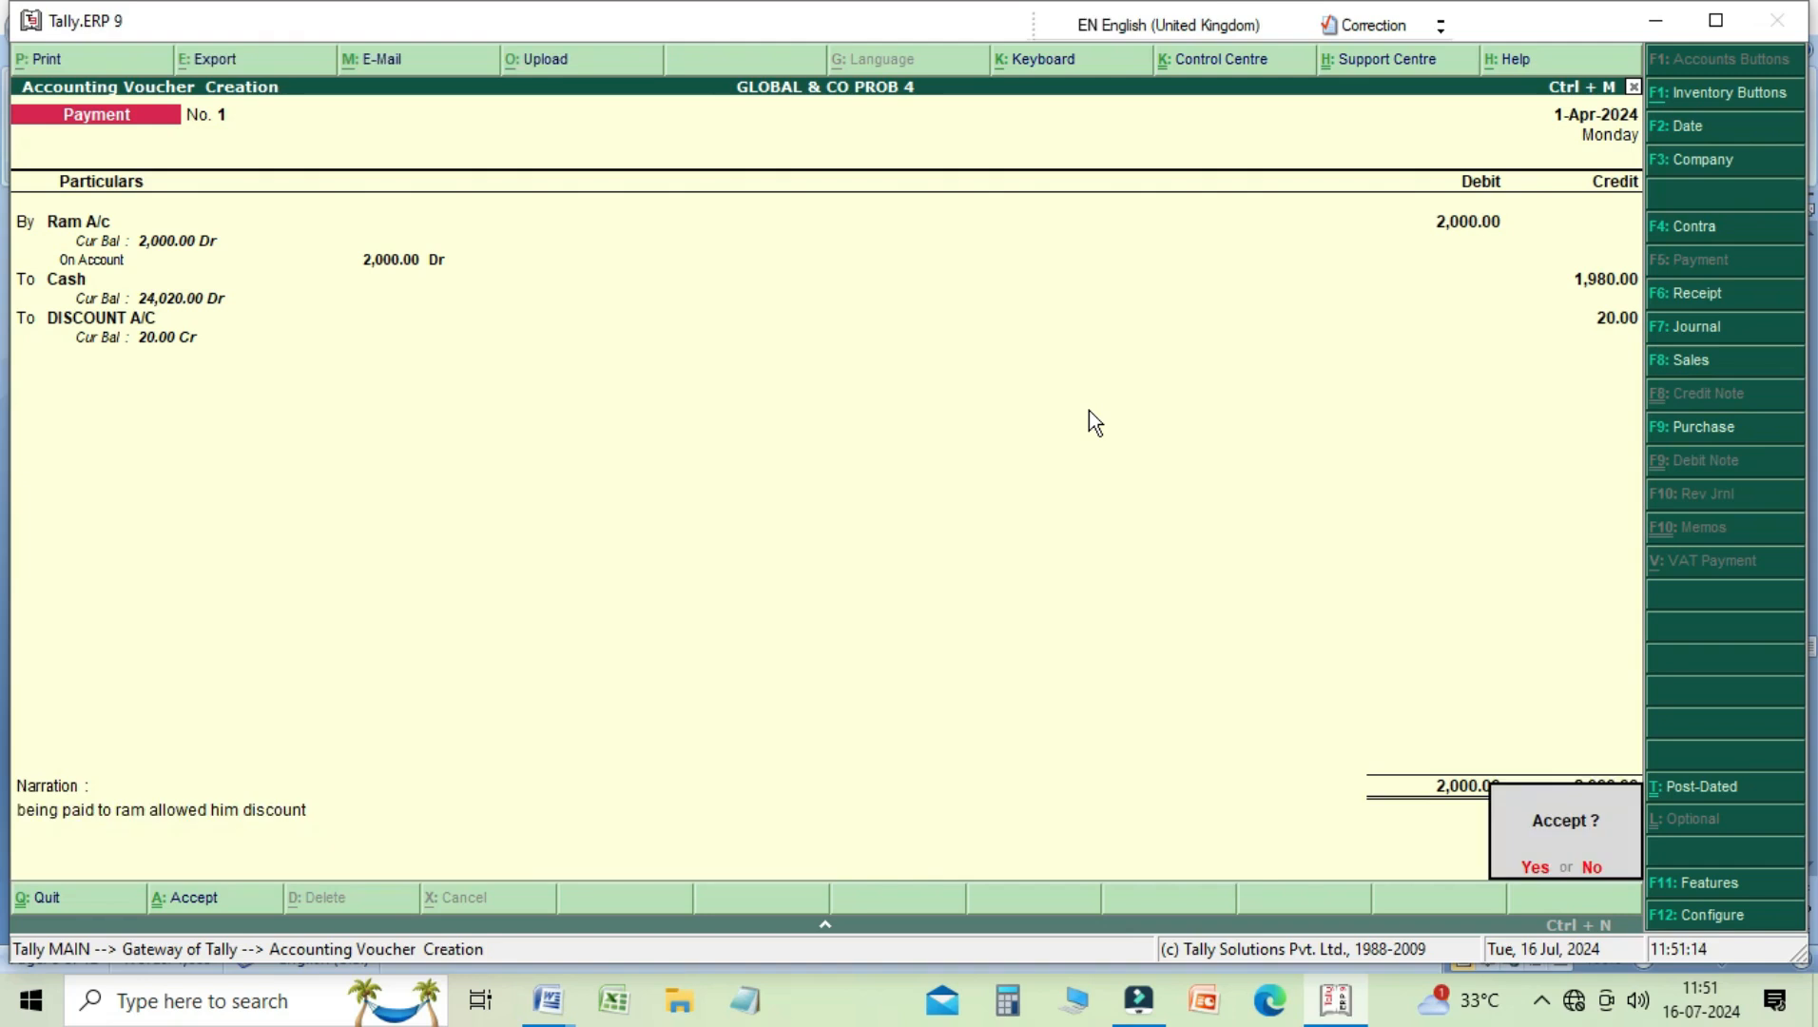
key(Return)
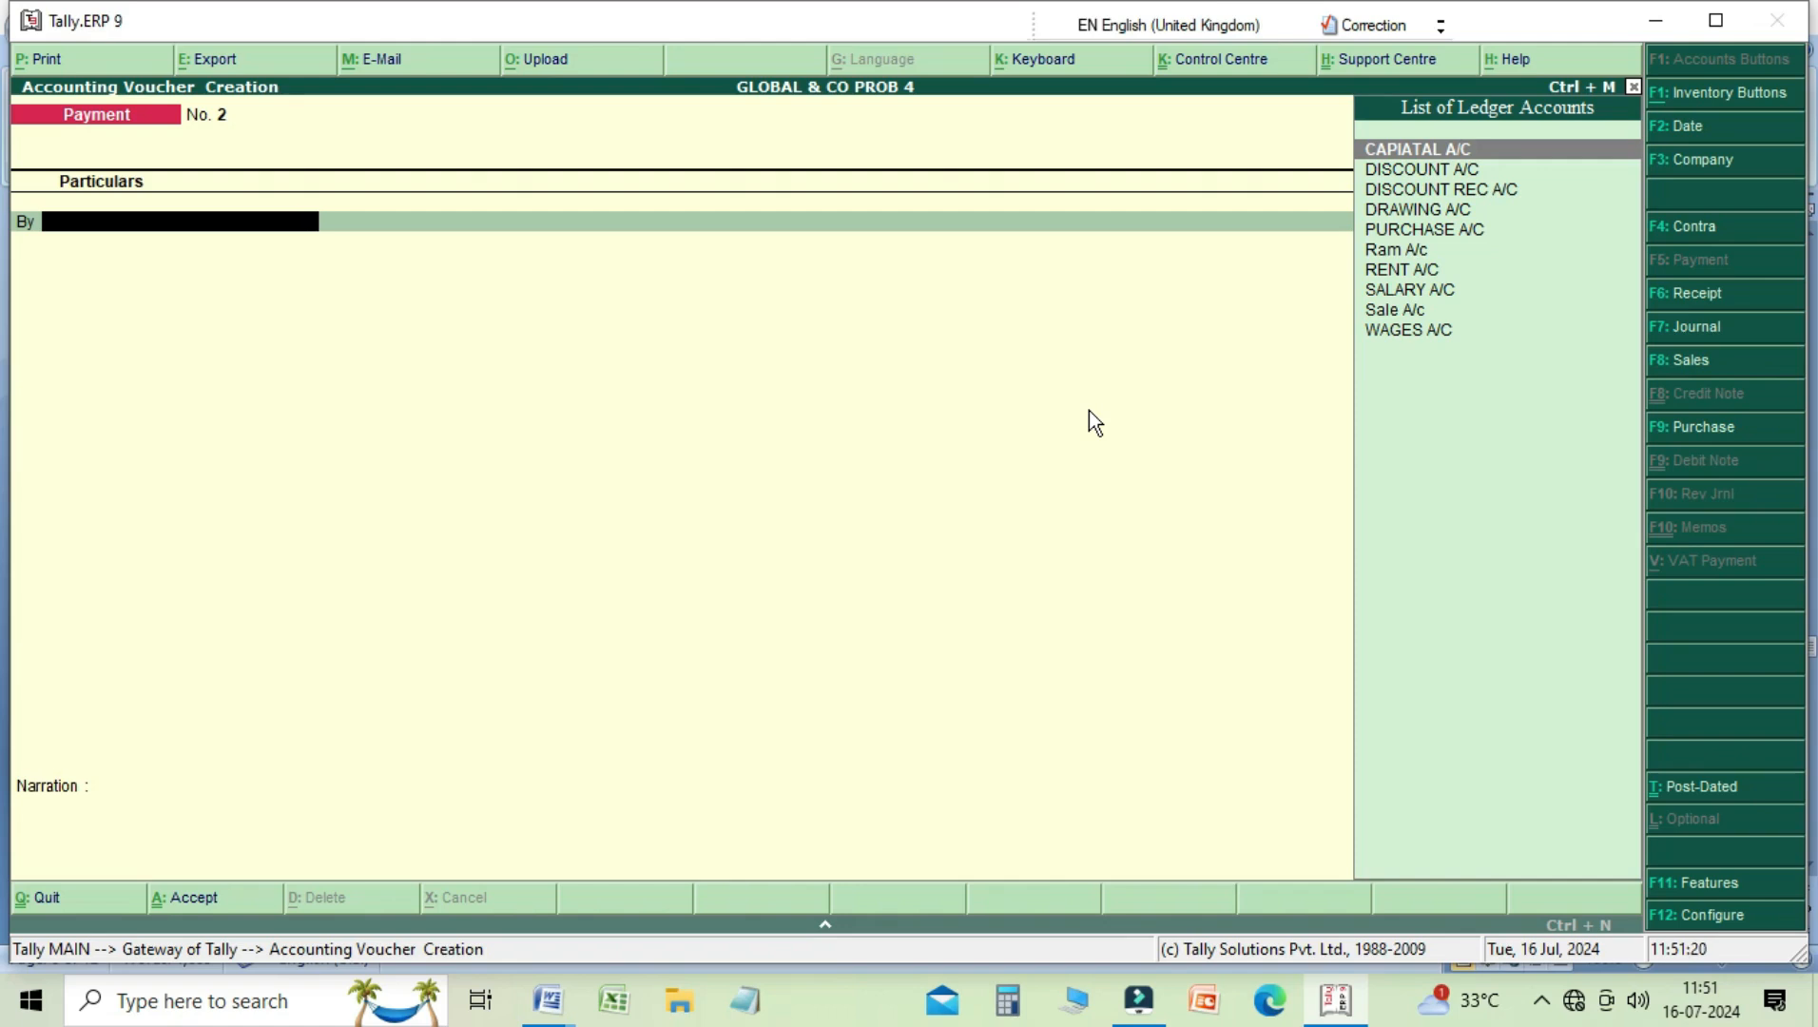
Step: Set Maintain Bill-wise Details to No in the company's accounting features and accept the remaining settings as they are
key(F11)
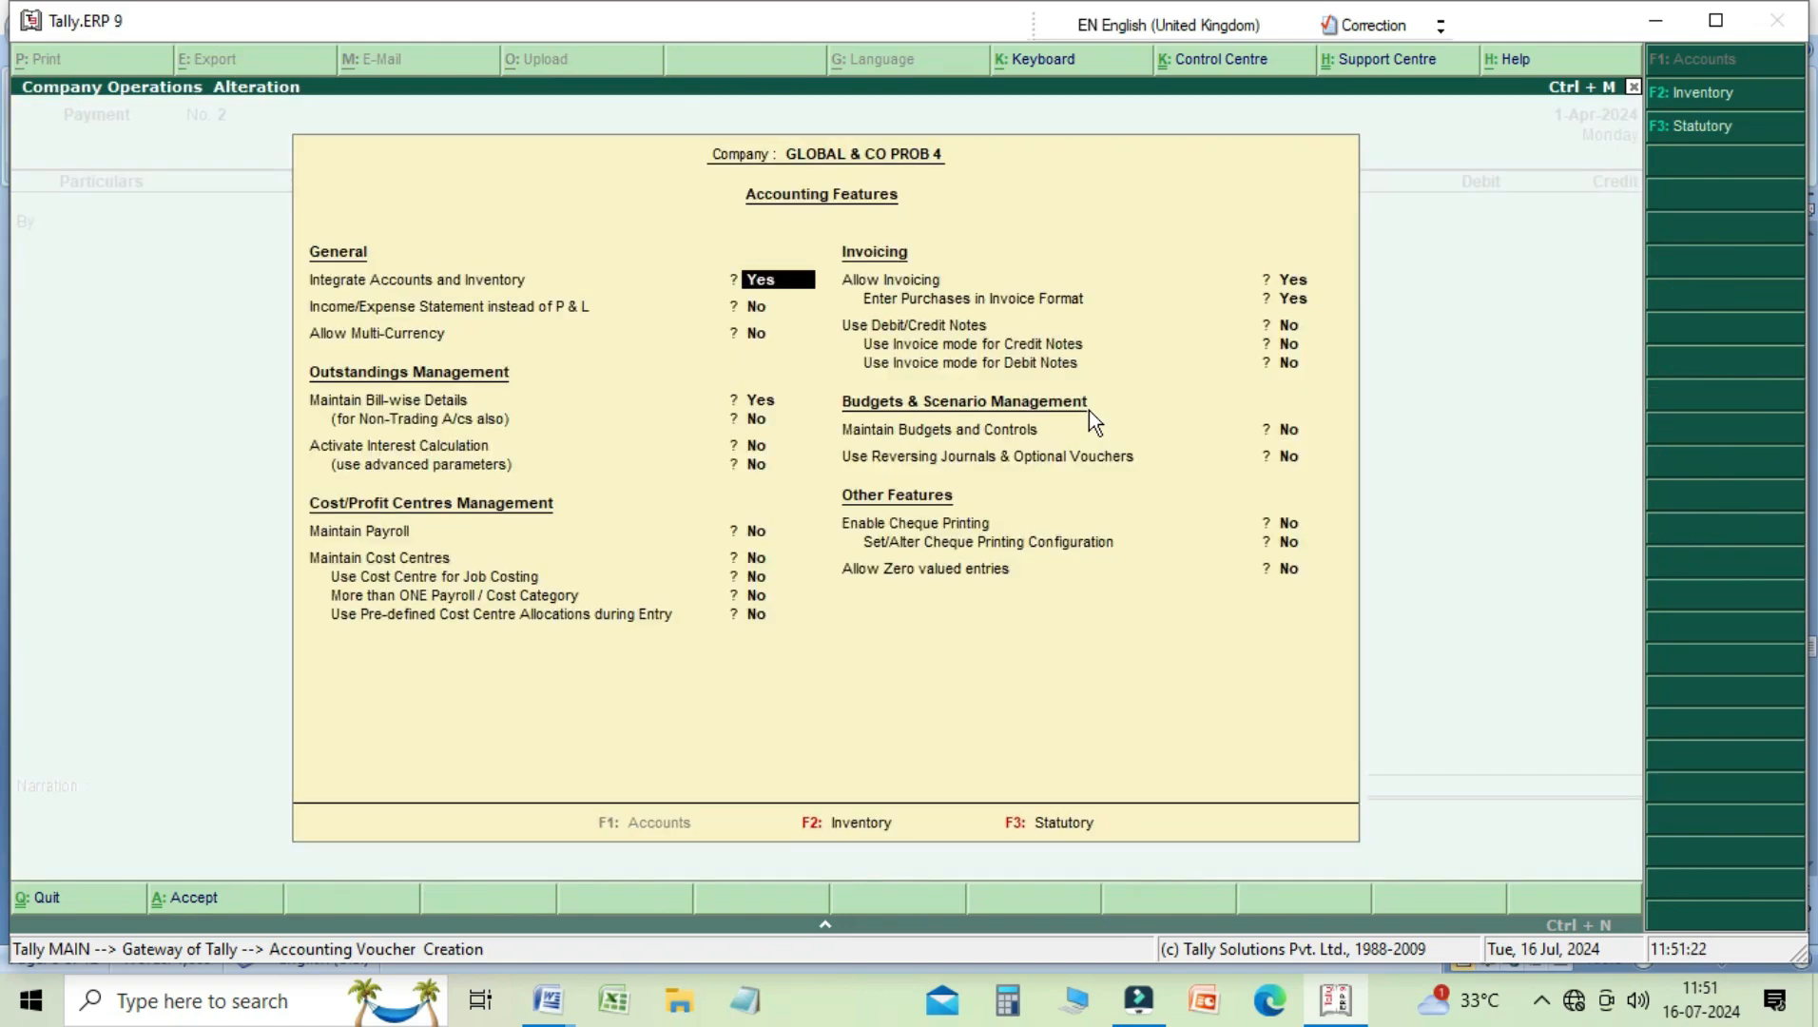
key(Return)
key(Return)
key(Return)
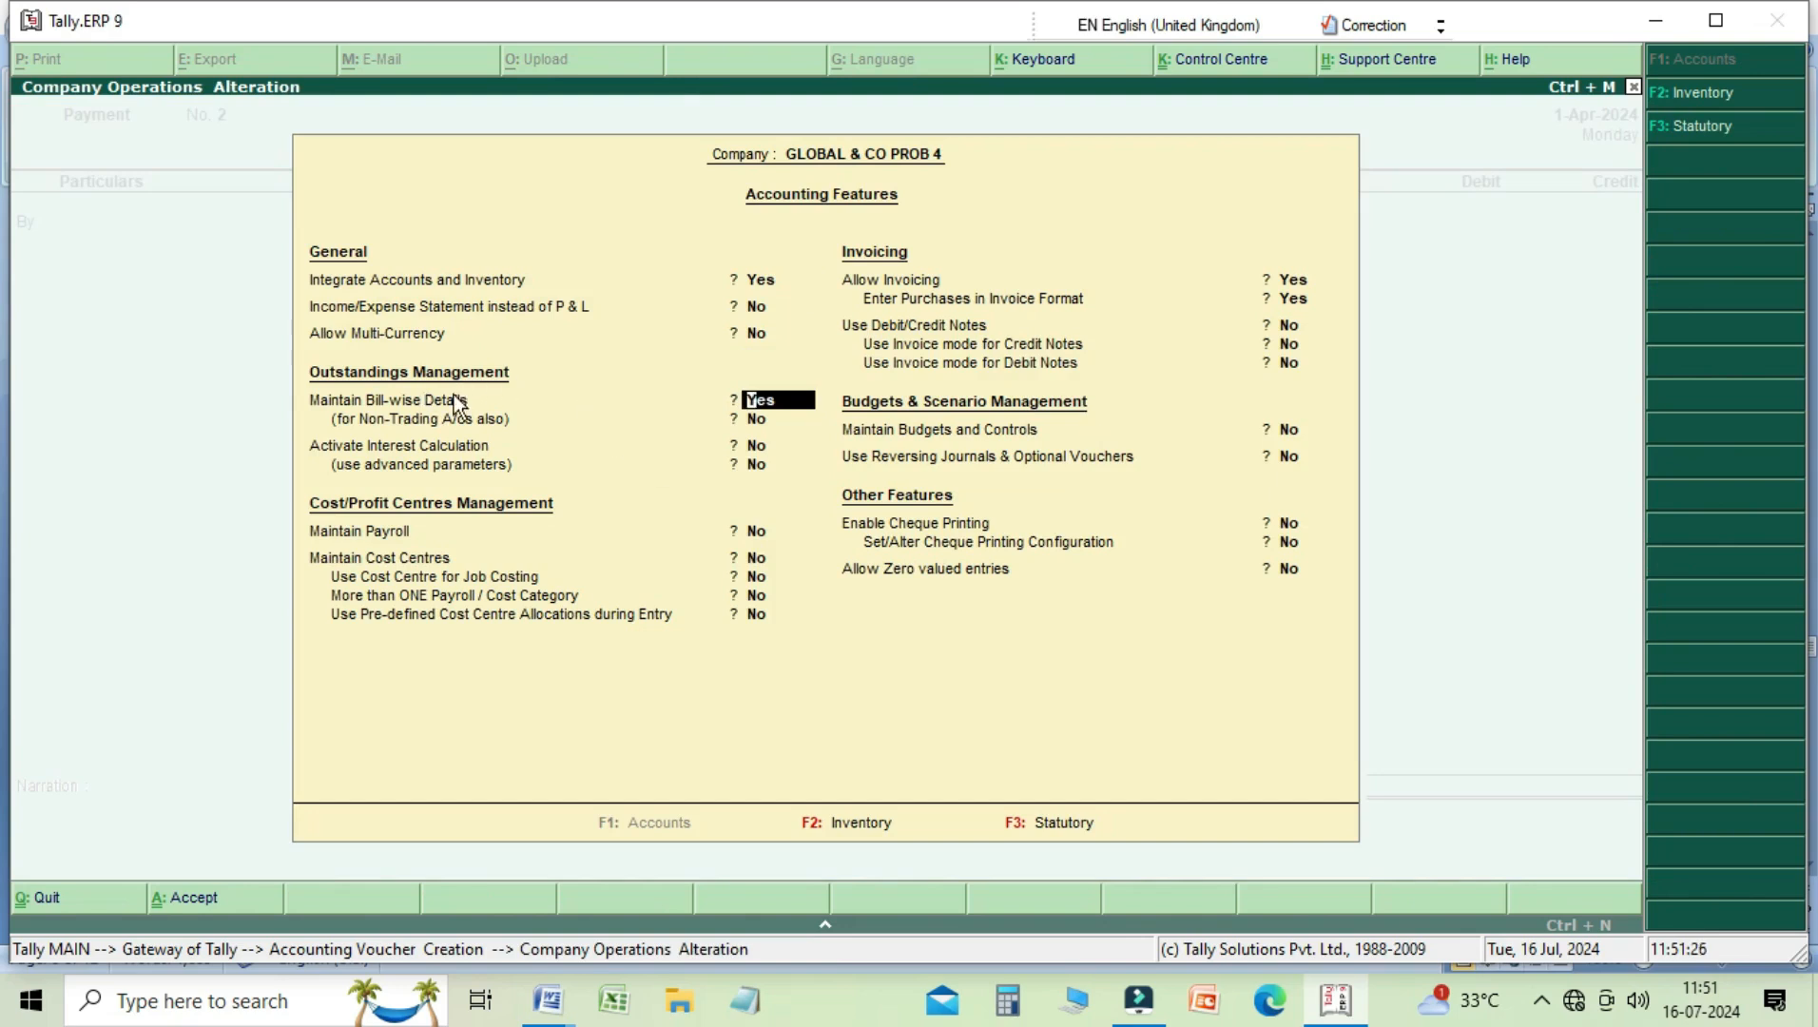
text(n)
key(Return)
key(Return)
key(Return)
key(Return)
key(Return)
key(Return)
key(Return)
key(Return)
key(Return)
key(Return)
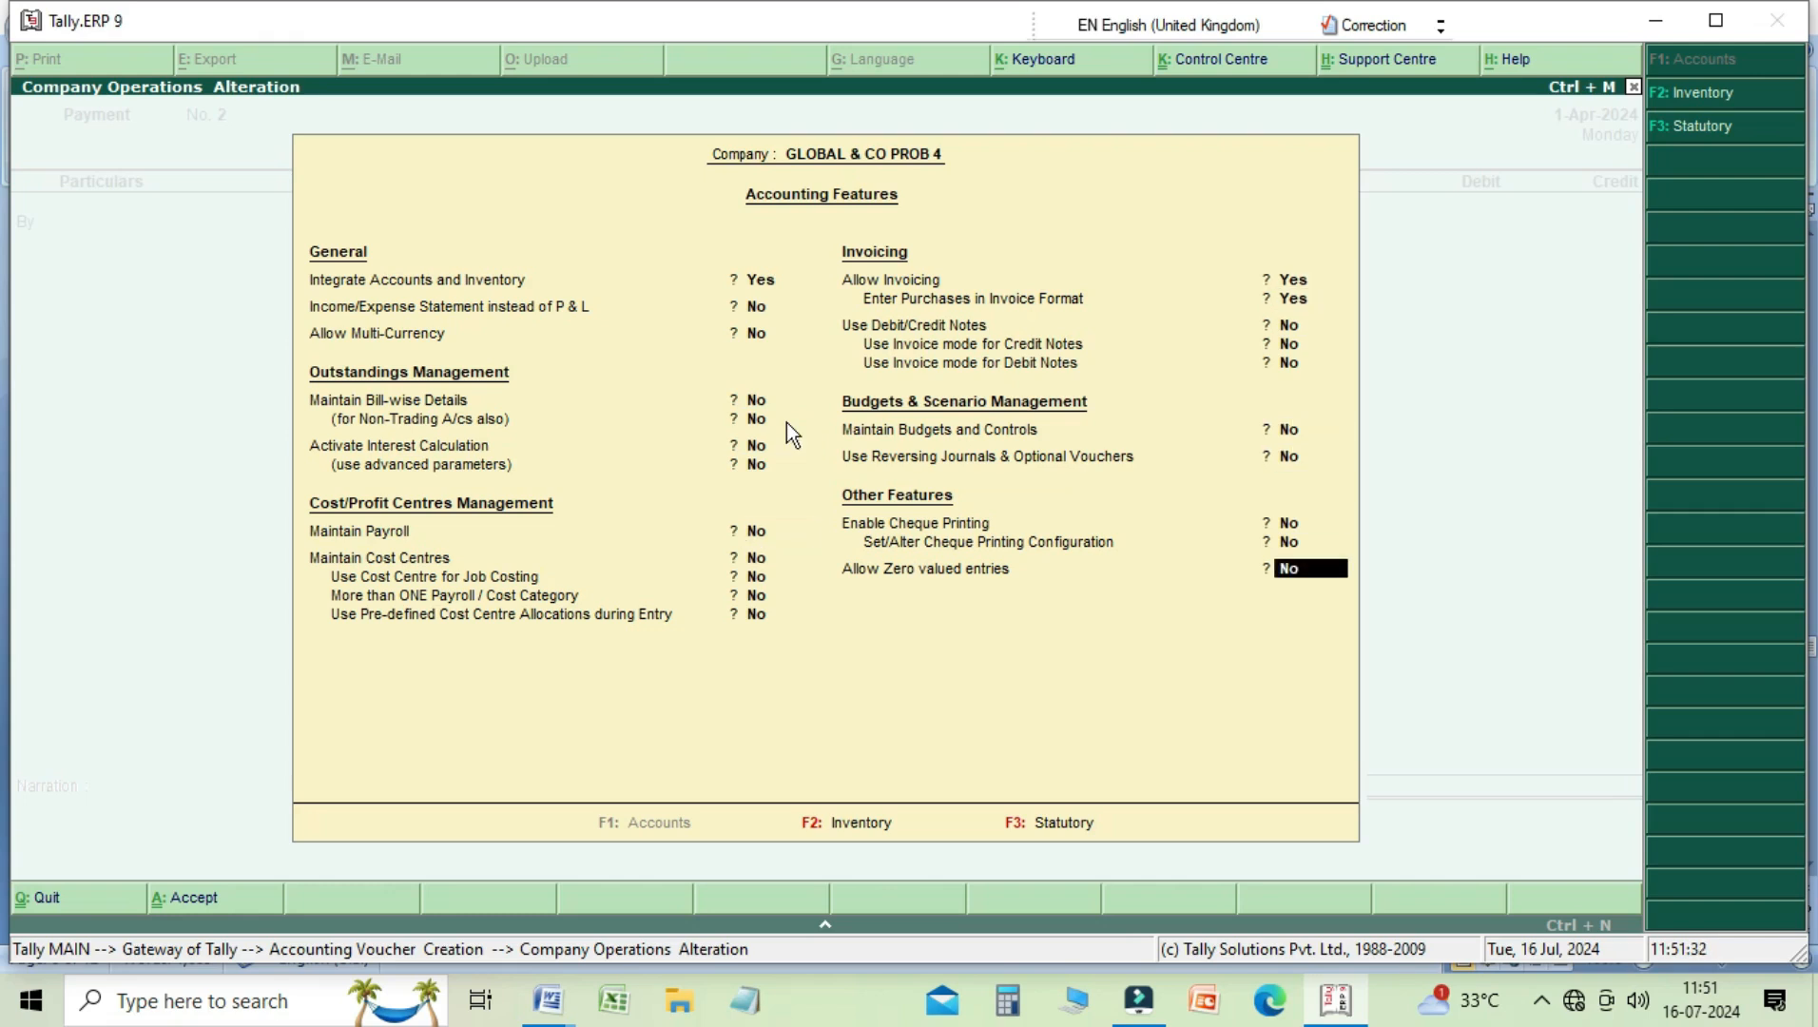
key(Return)
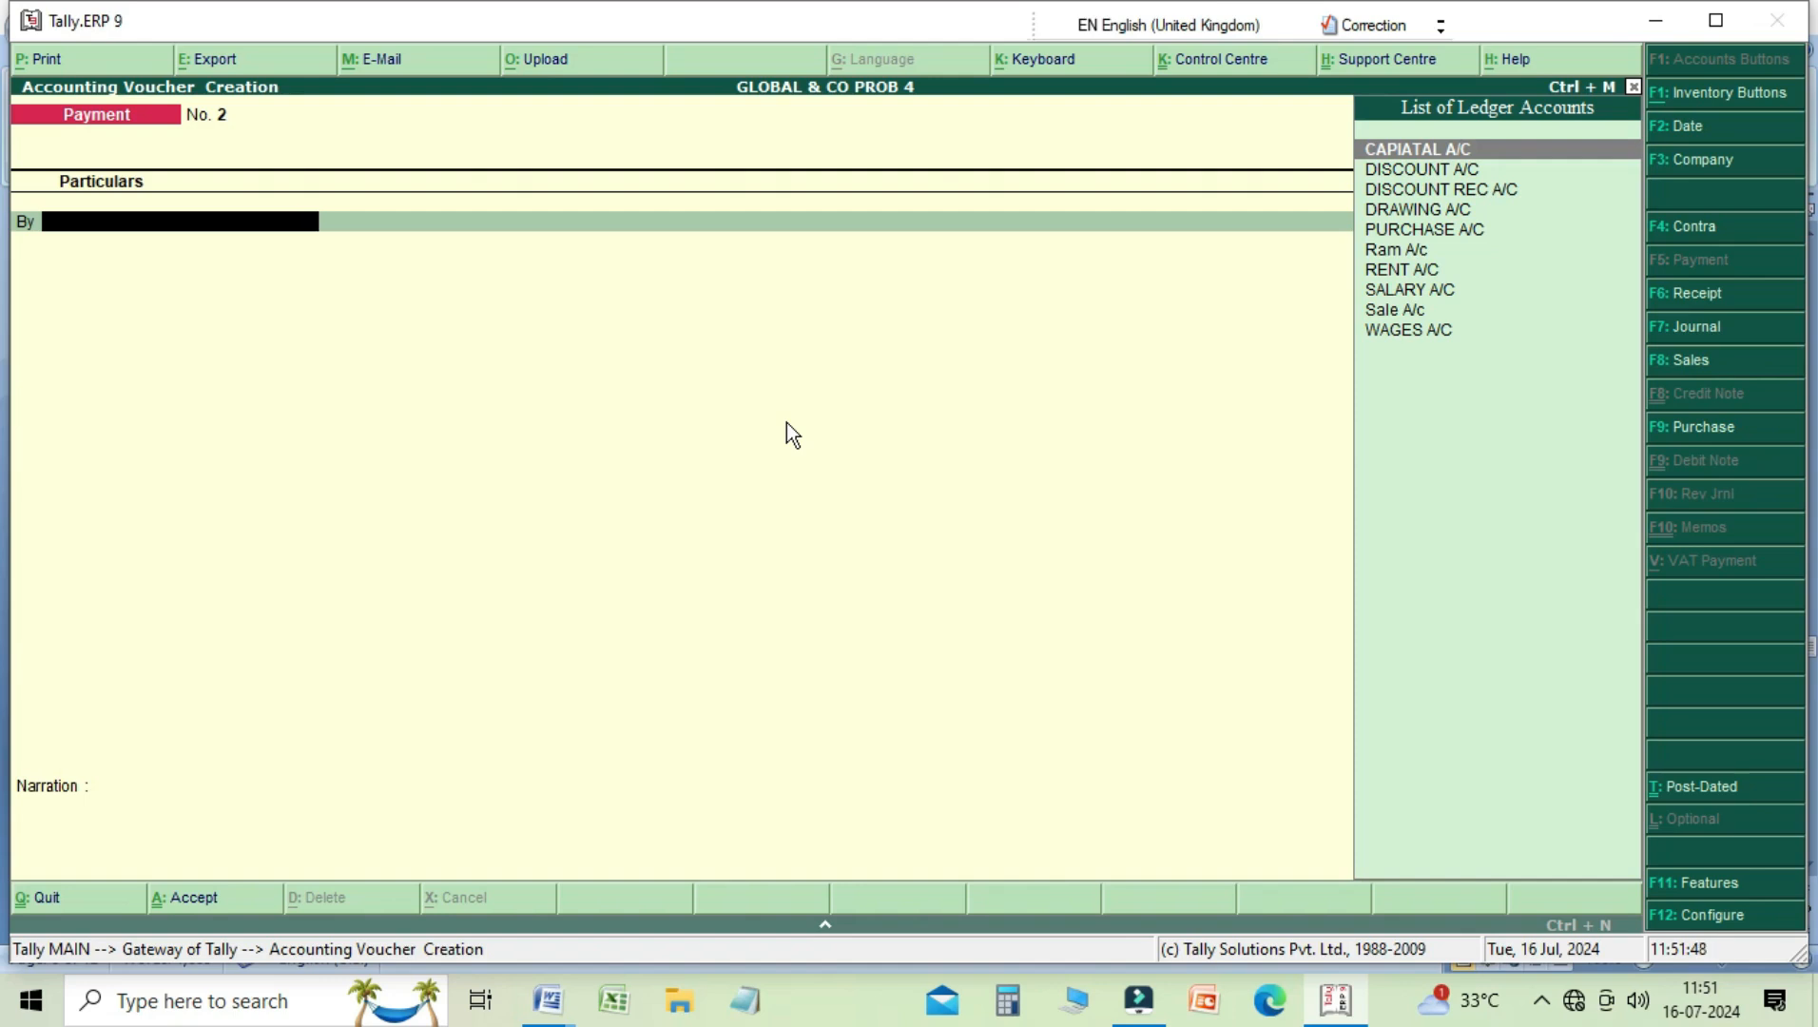
Step: Start a Sales voucher in voucher mode, debiting Cash and crediting Sale A/c with 3,000, without any inventory allocation
key(F8)
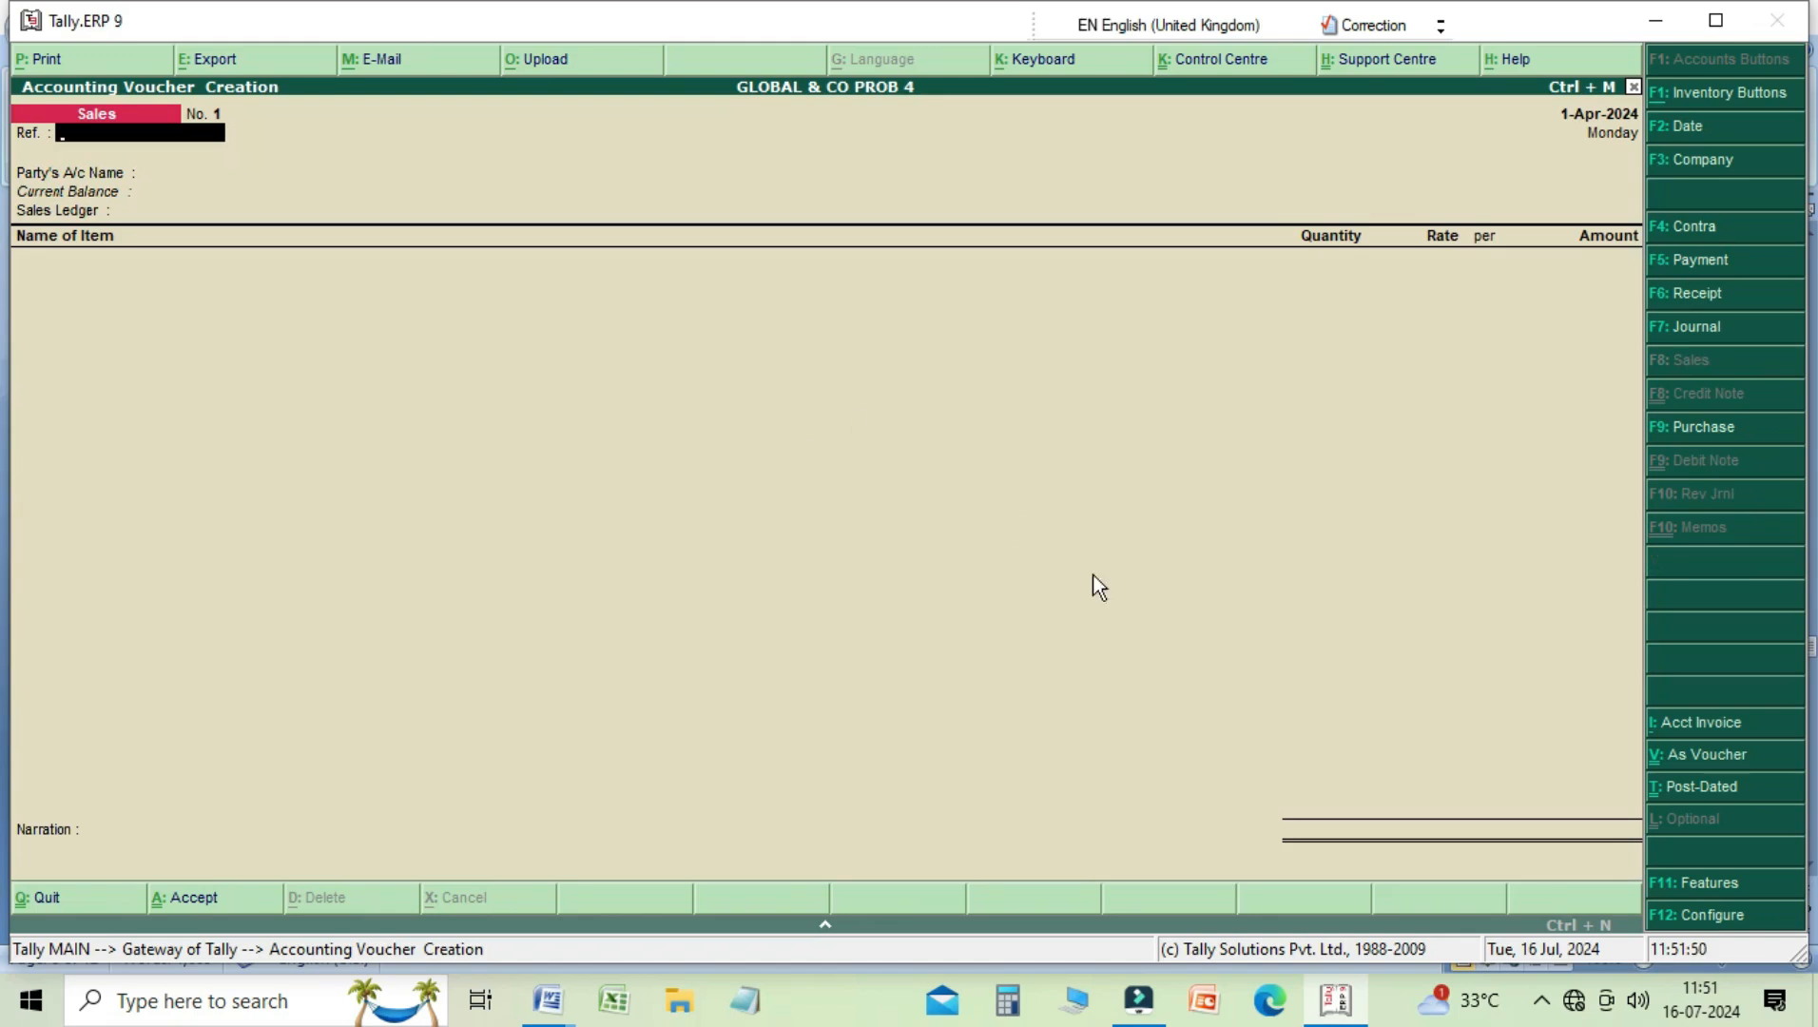
click(1707, 757)
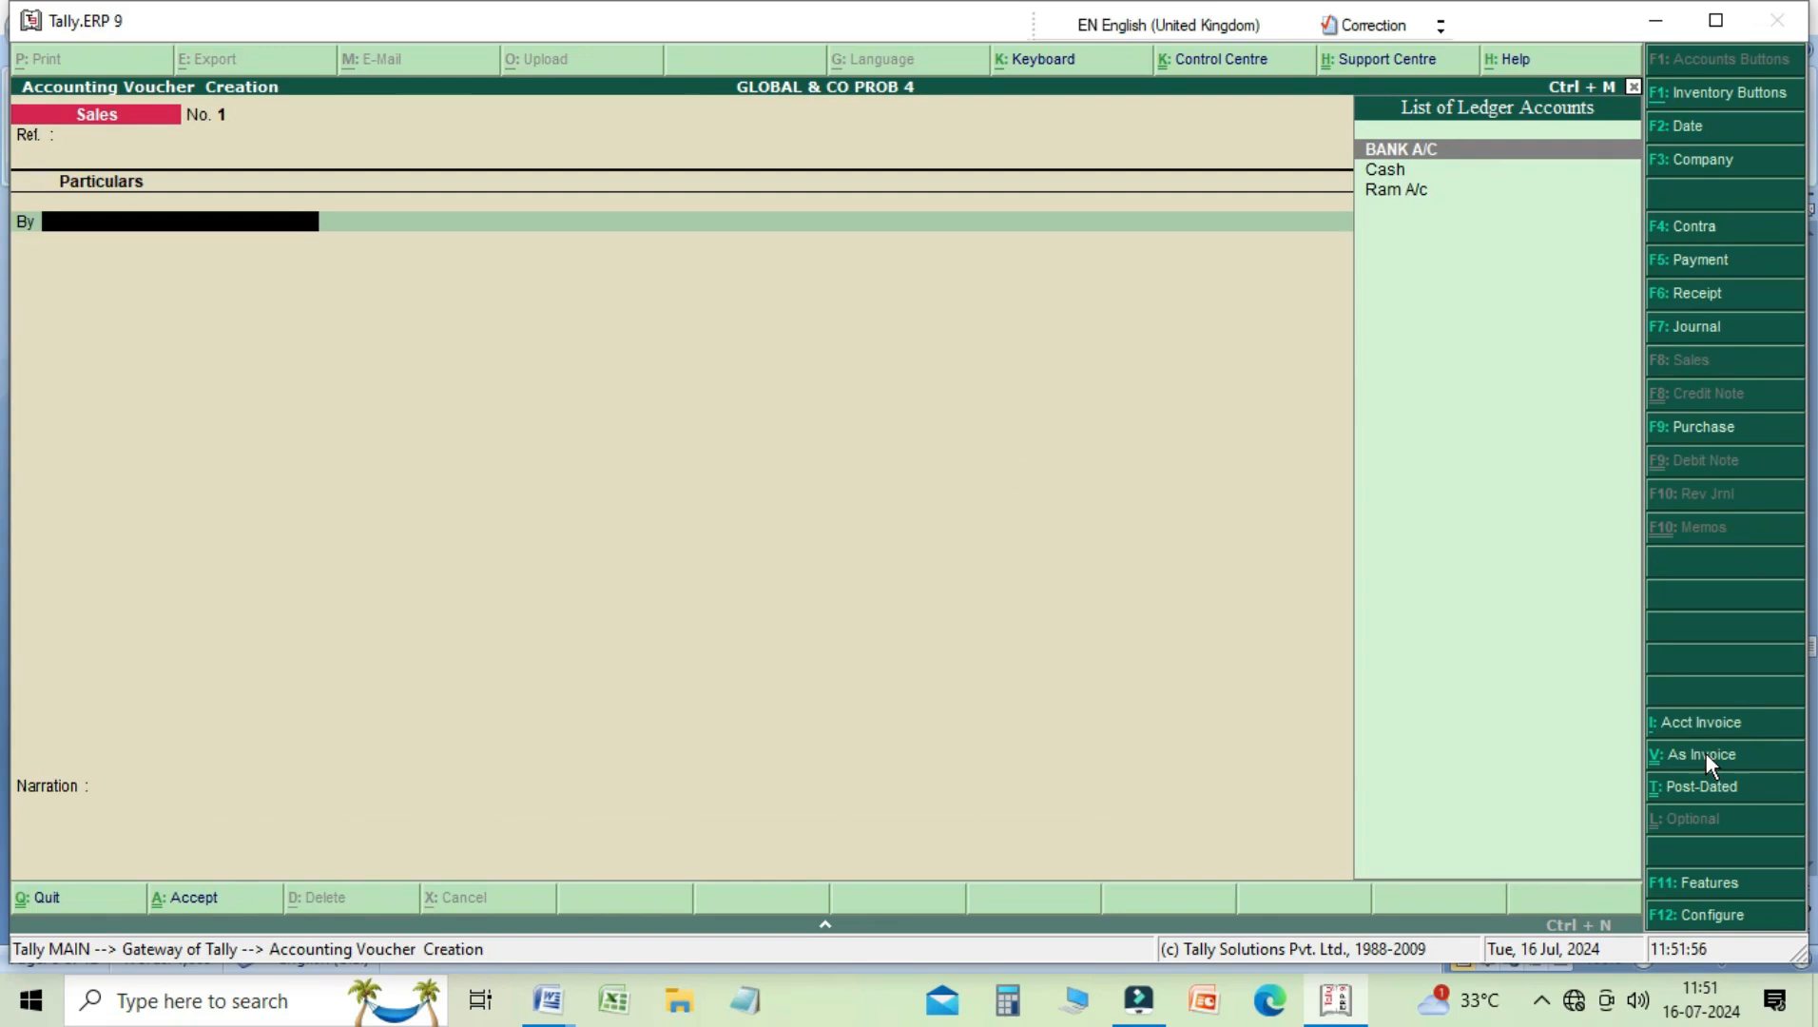
key(Down)
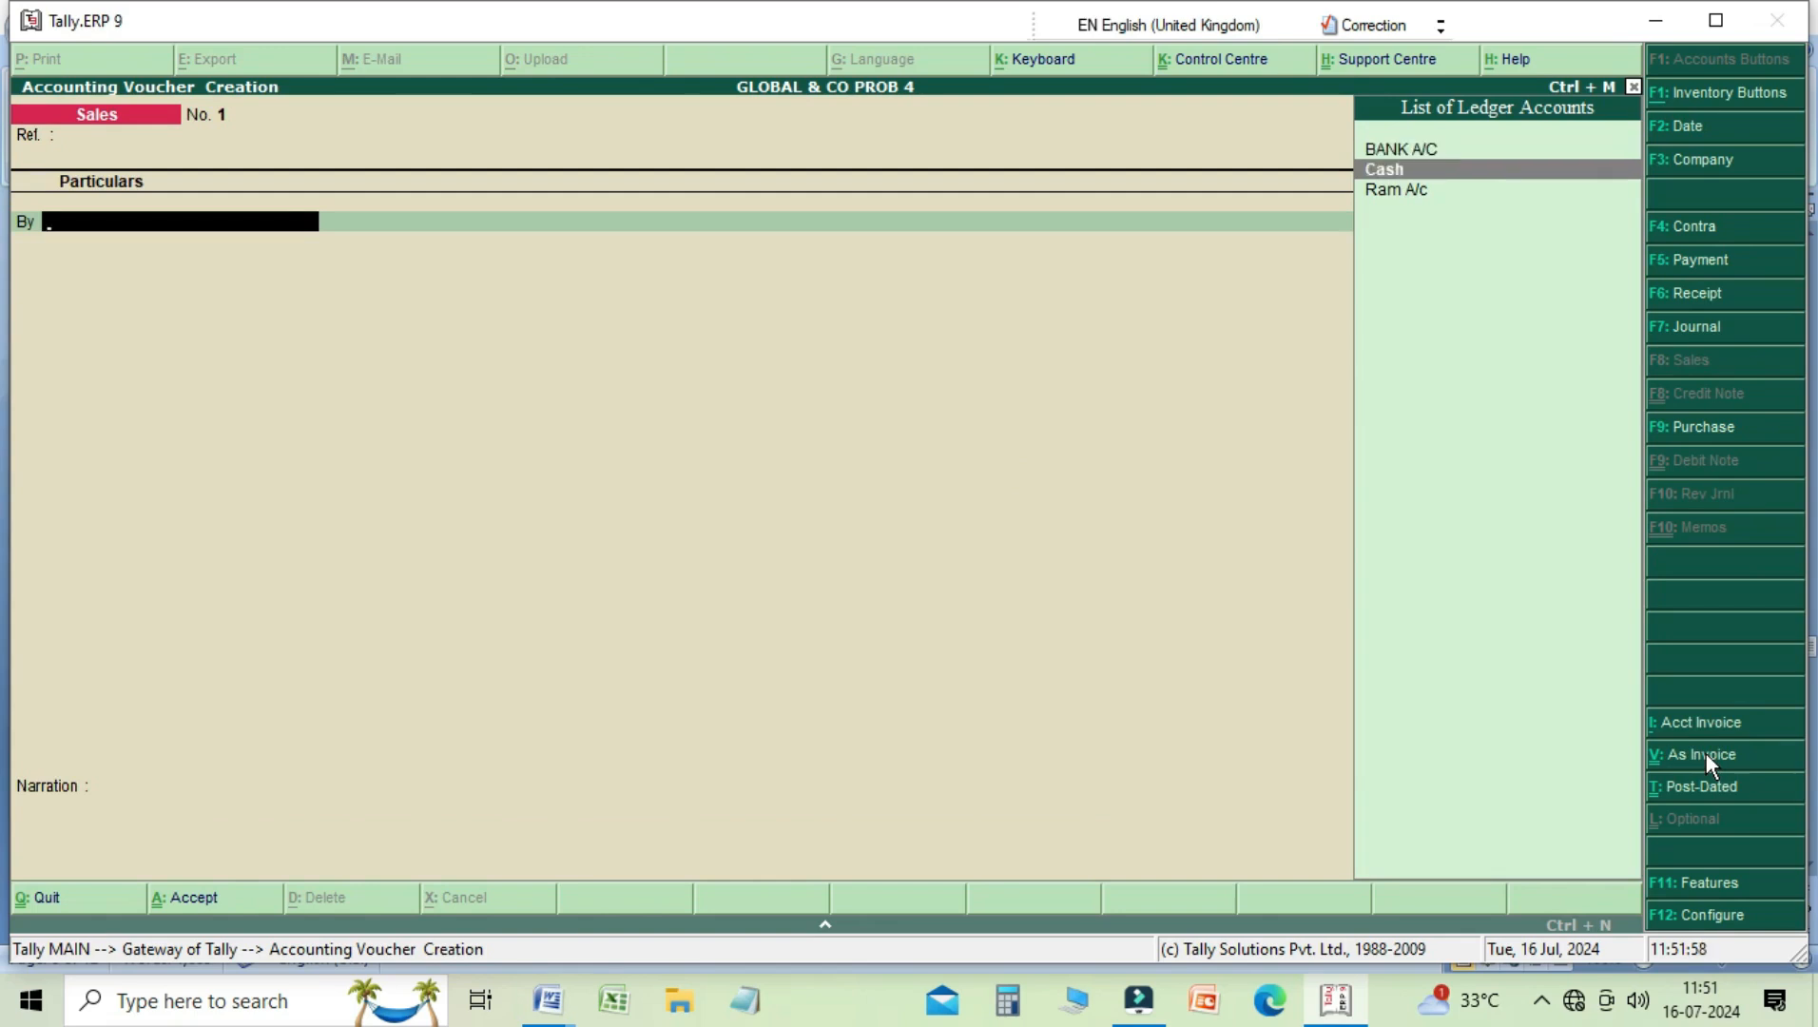
key(Return)
text(3000)
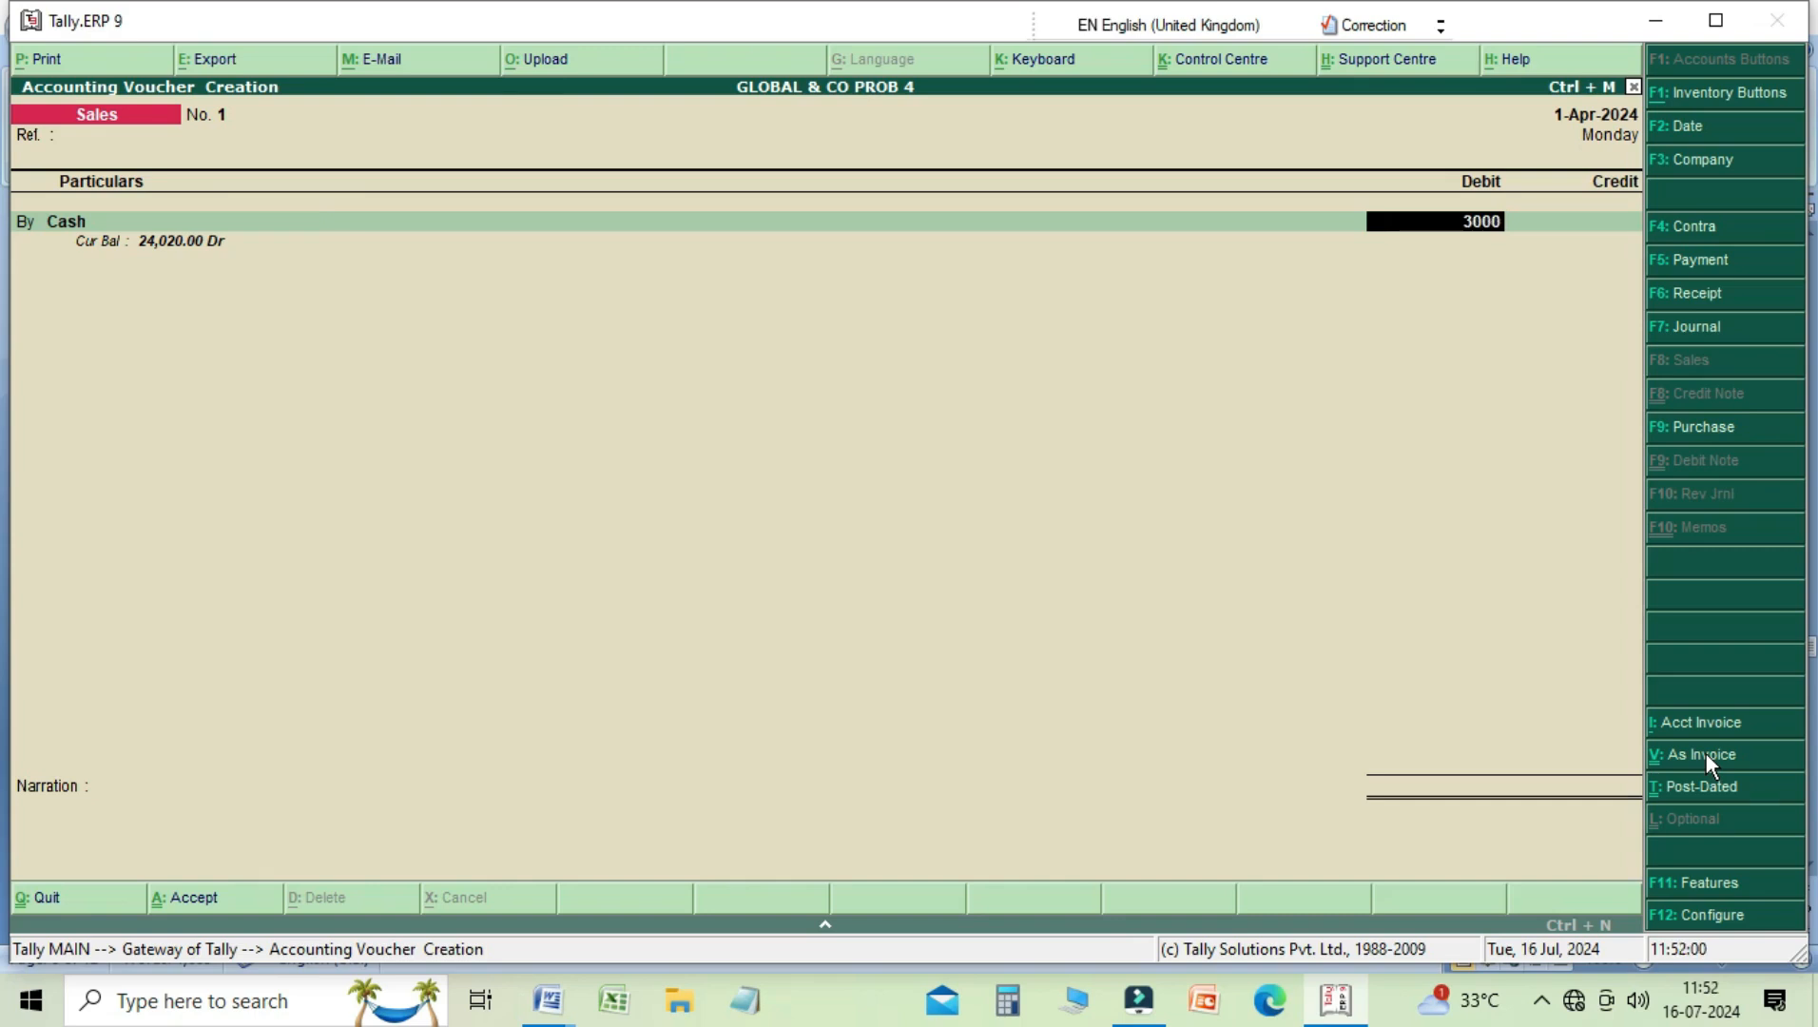
key(Return)
key(Return)
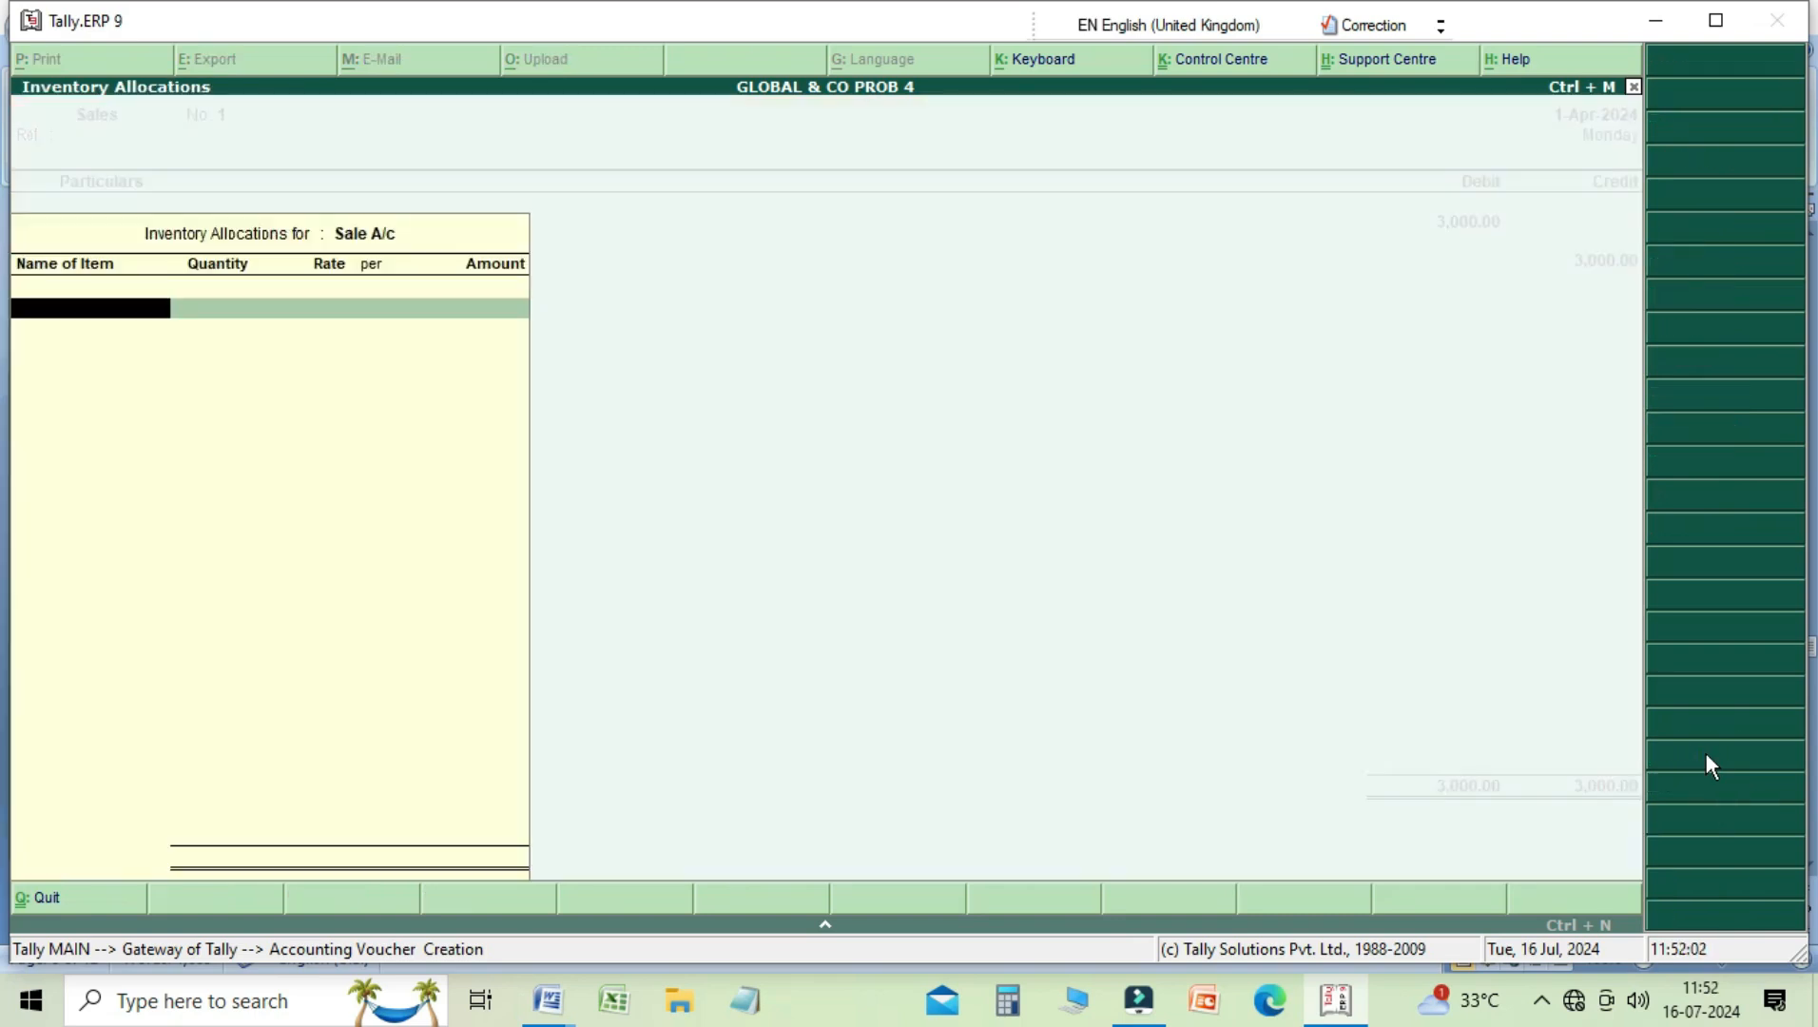
key(Escape)
key(Return)
Step: Enter the narration "being goods slae for cash" and save the Sales voucher
text(being)
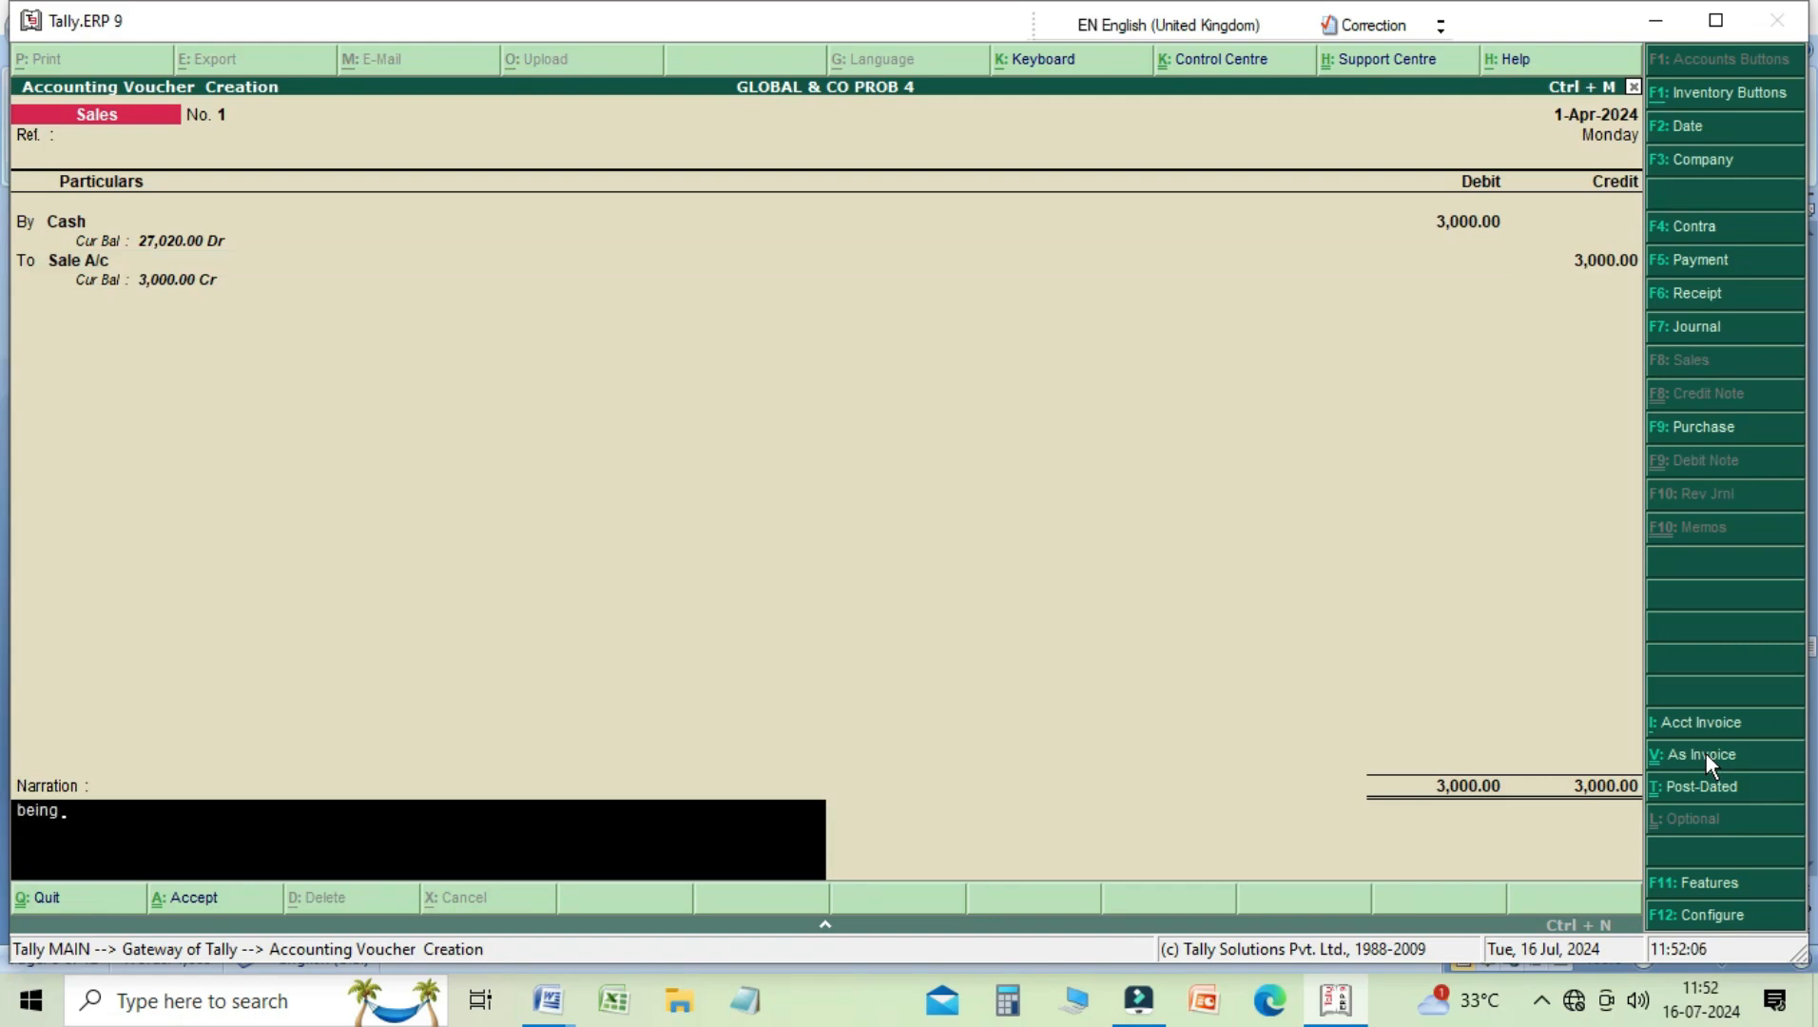
text( goods slae for cash)
key(Return)
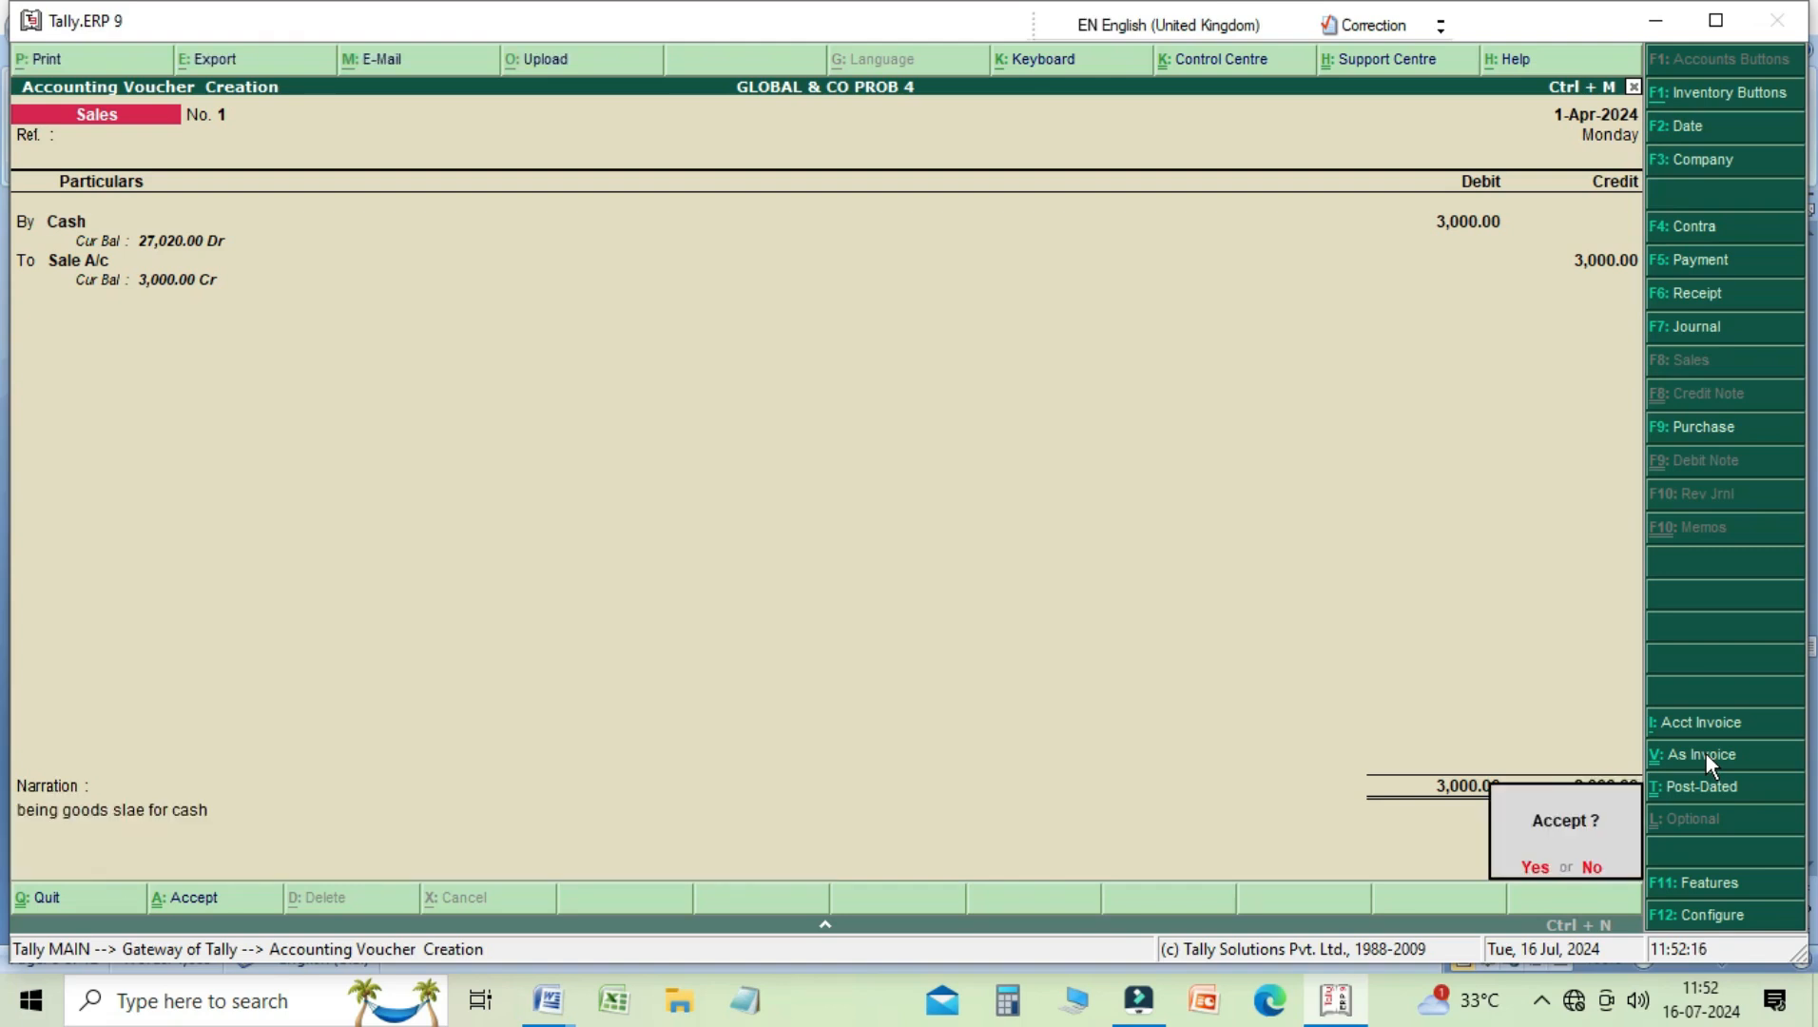
key(Return)
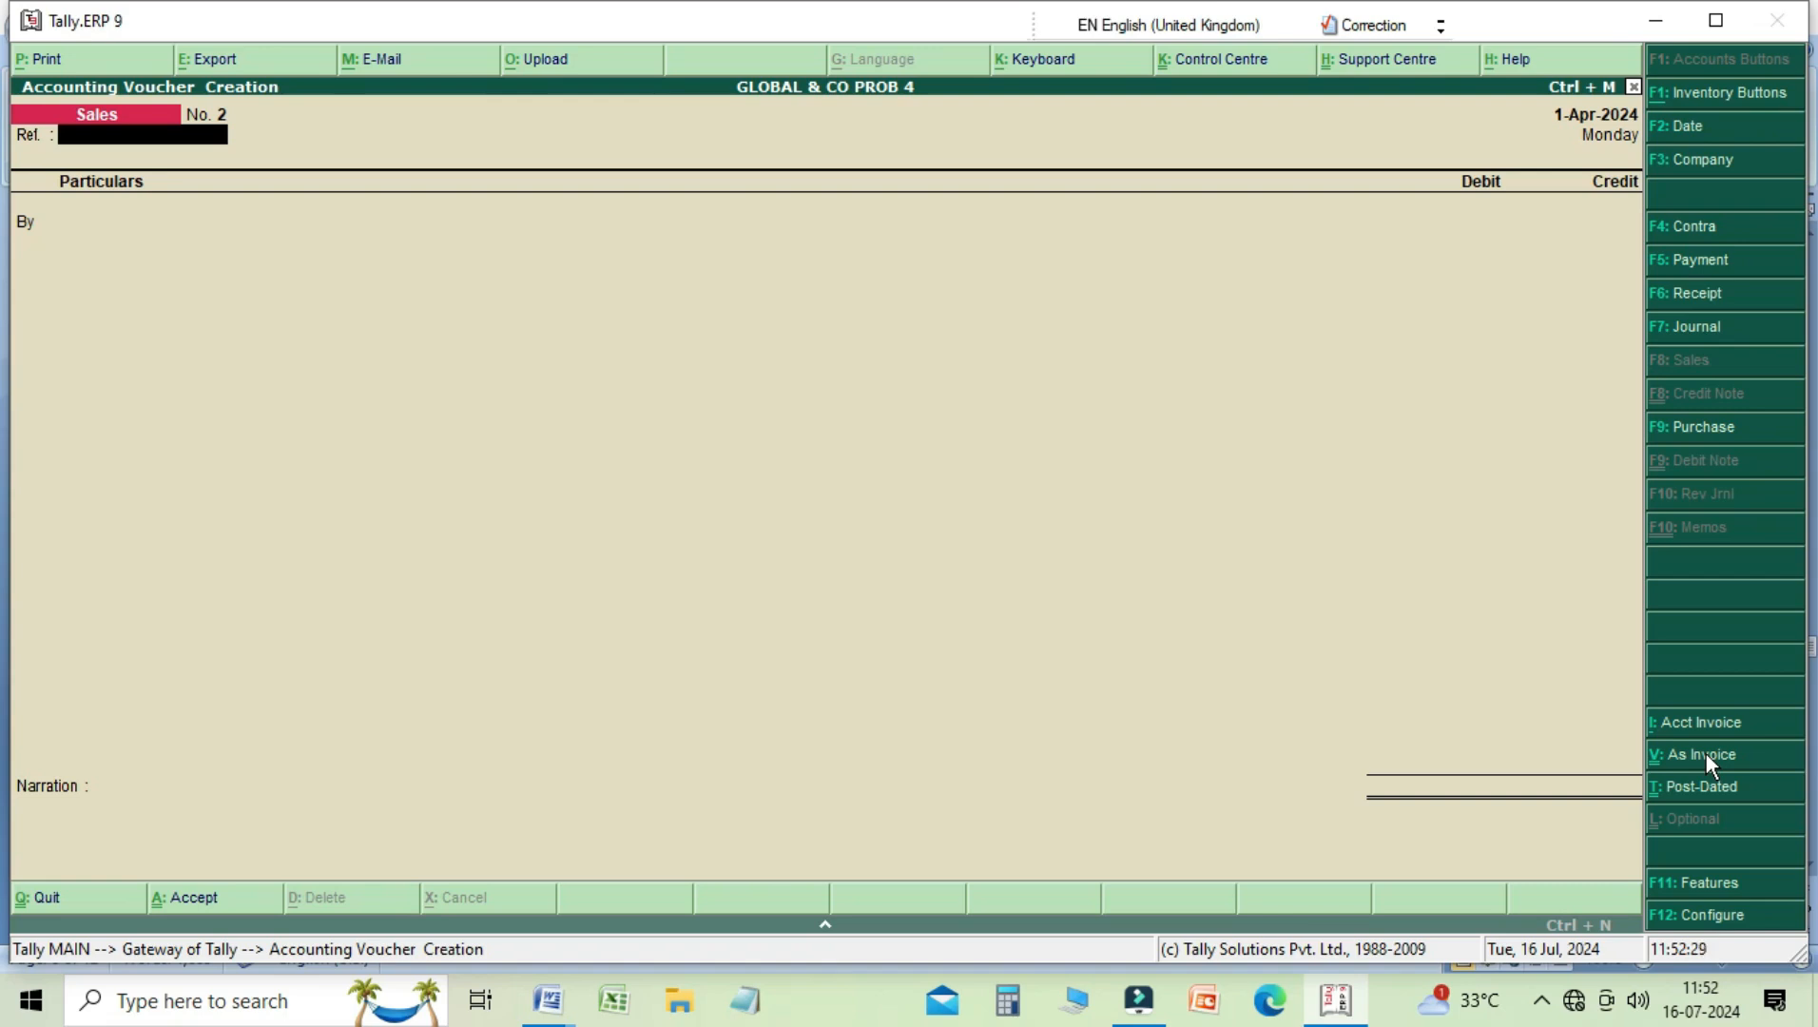
Step: In a second Sales voucher, debit Cash and credit Sale A/c with 2,000, without any inventory allocation
key(Return)
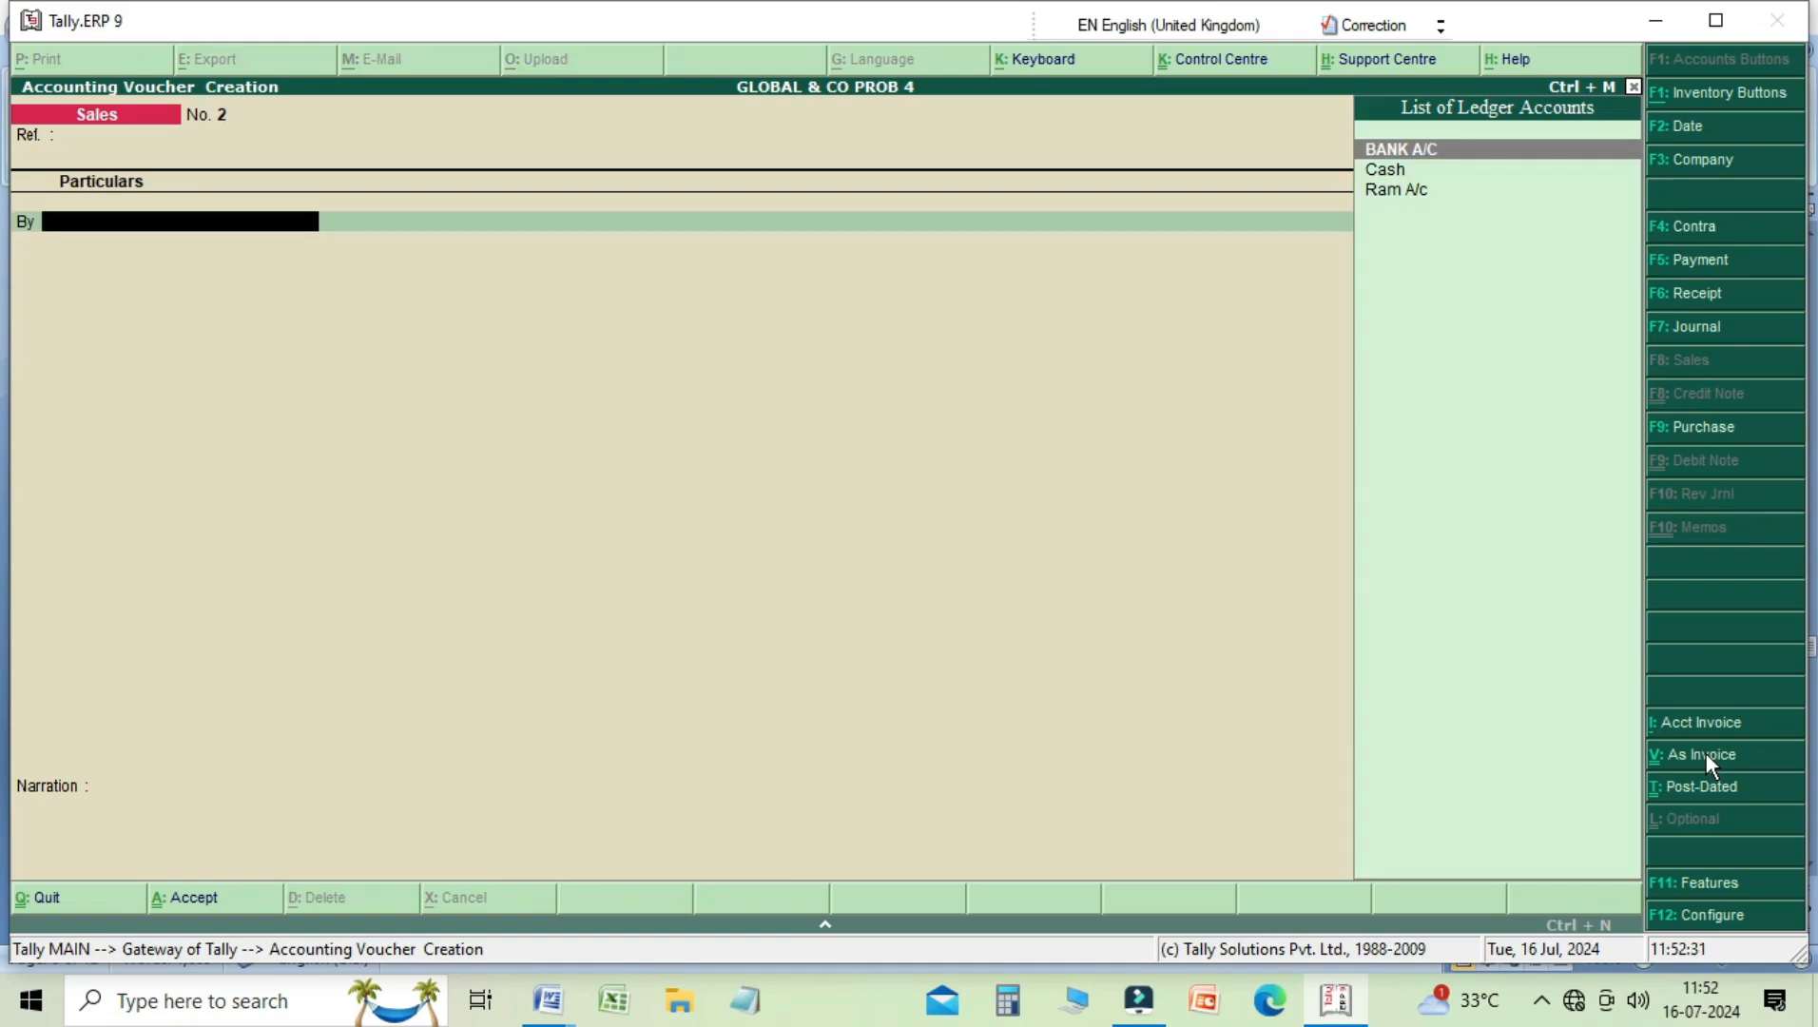
key(Down)
key(Return)
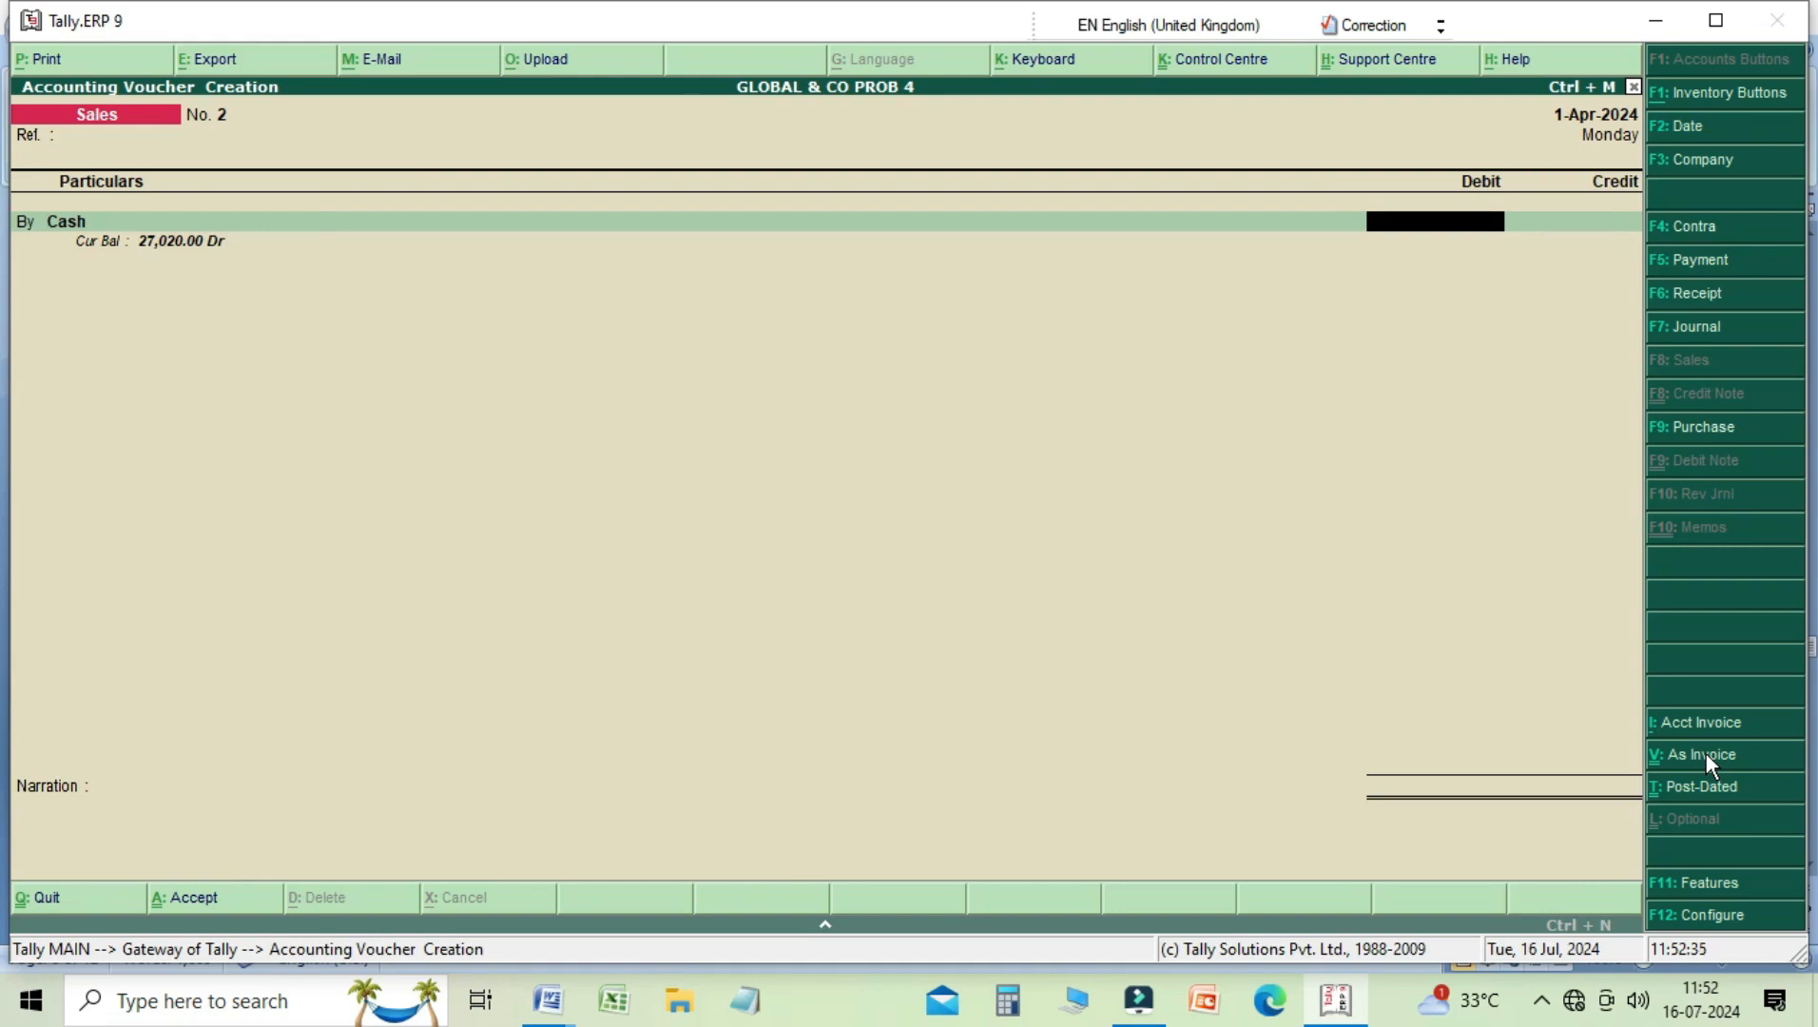
text(2000)
key(Return)
key(Return)
key(Return)
key(Return)
Step: Enter the narration "being goods for sale" and save the 2,000 Sales voucher
text(being goood)
key(BackSpace)
text(ds )
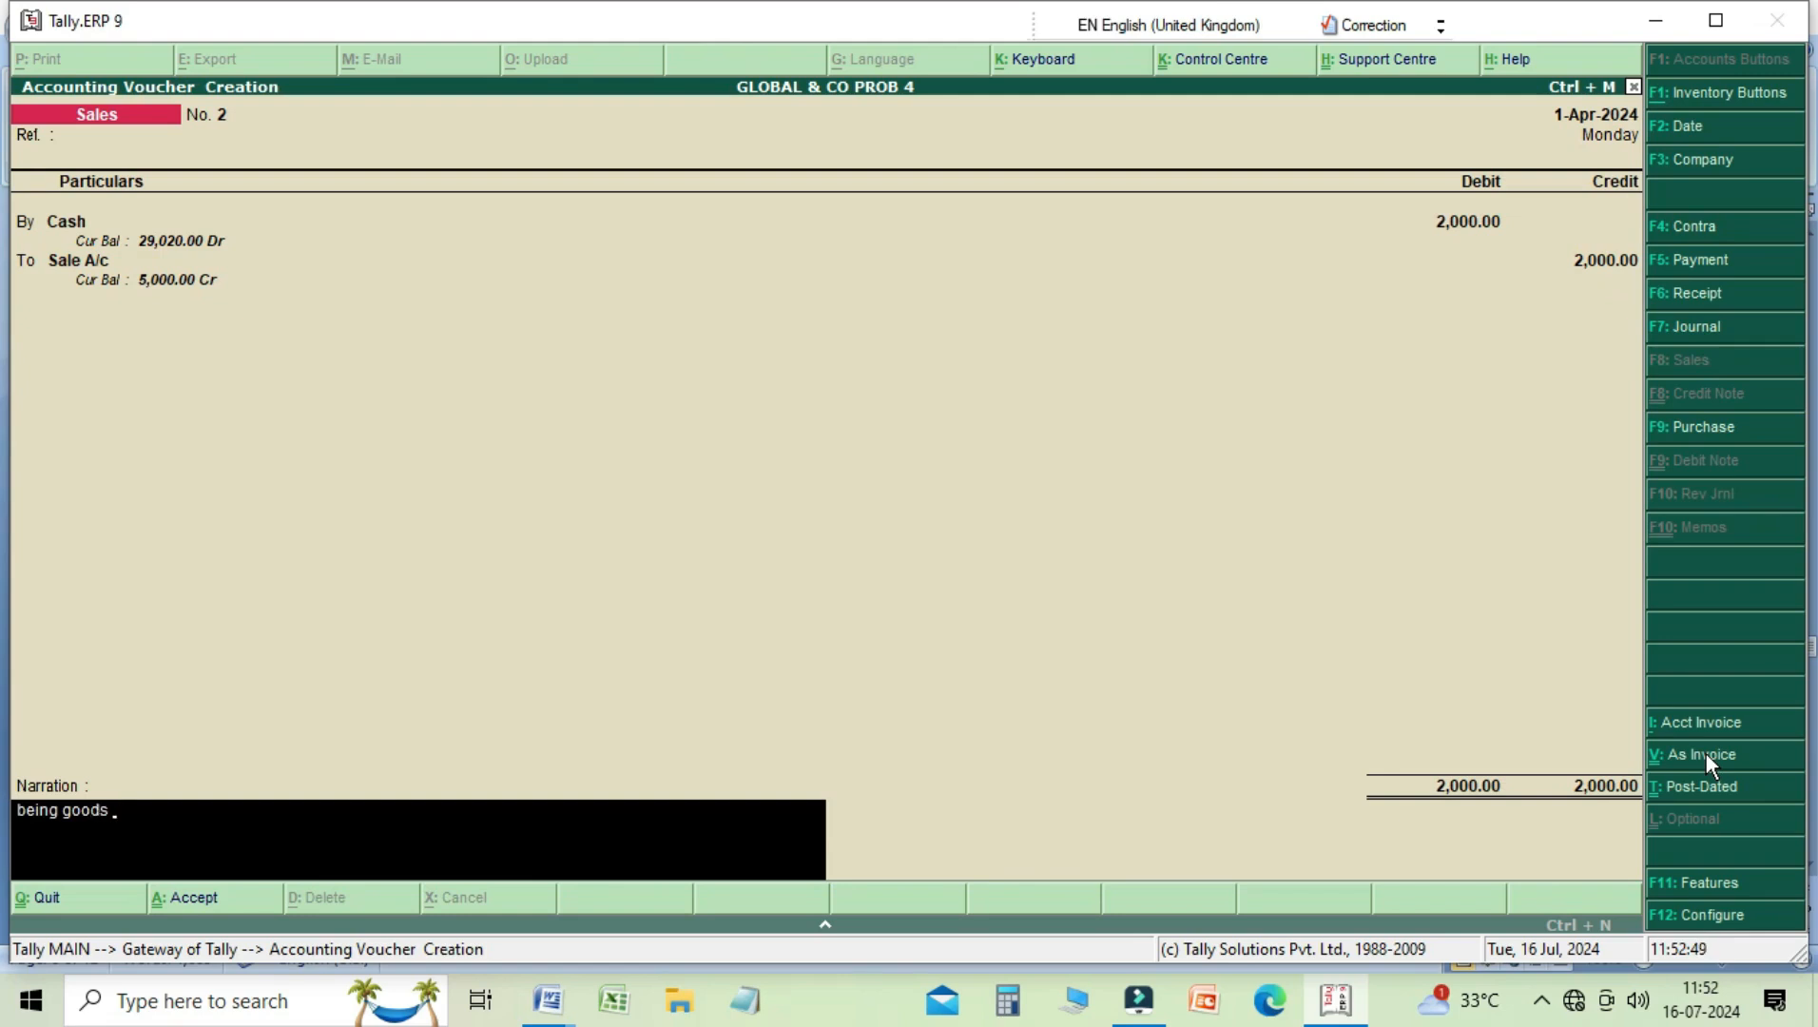
text(for sale)
key(Return)
key(Return)
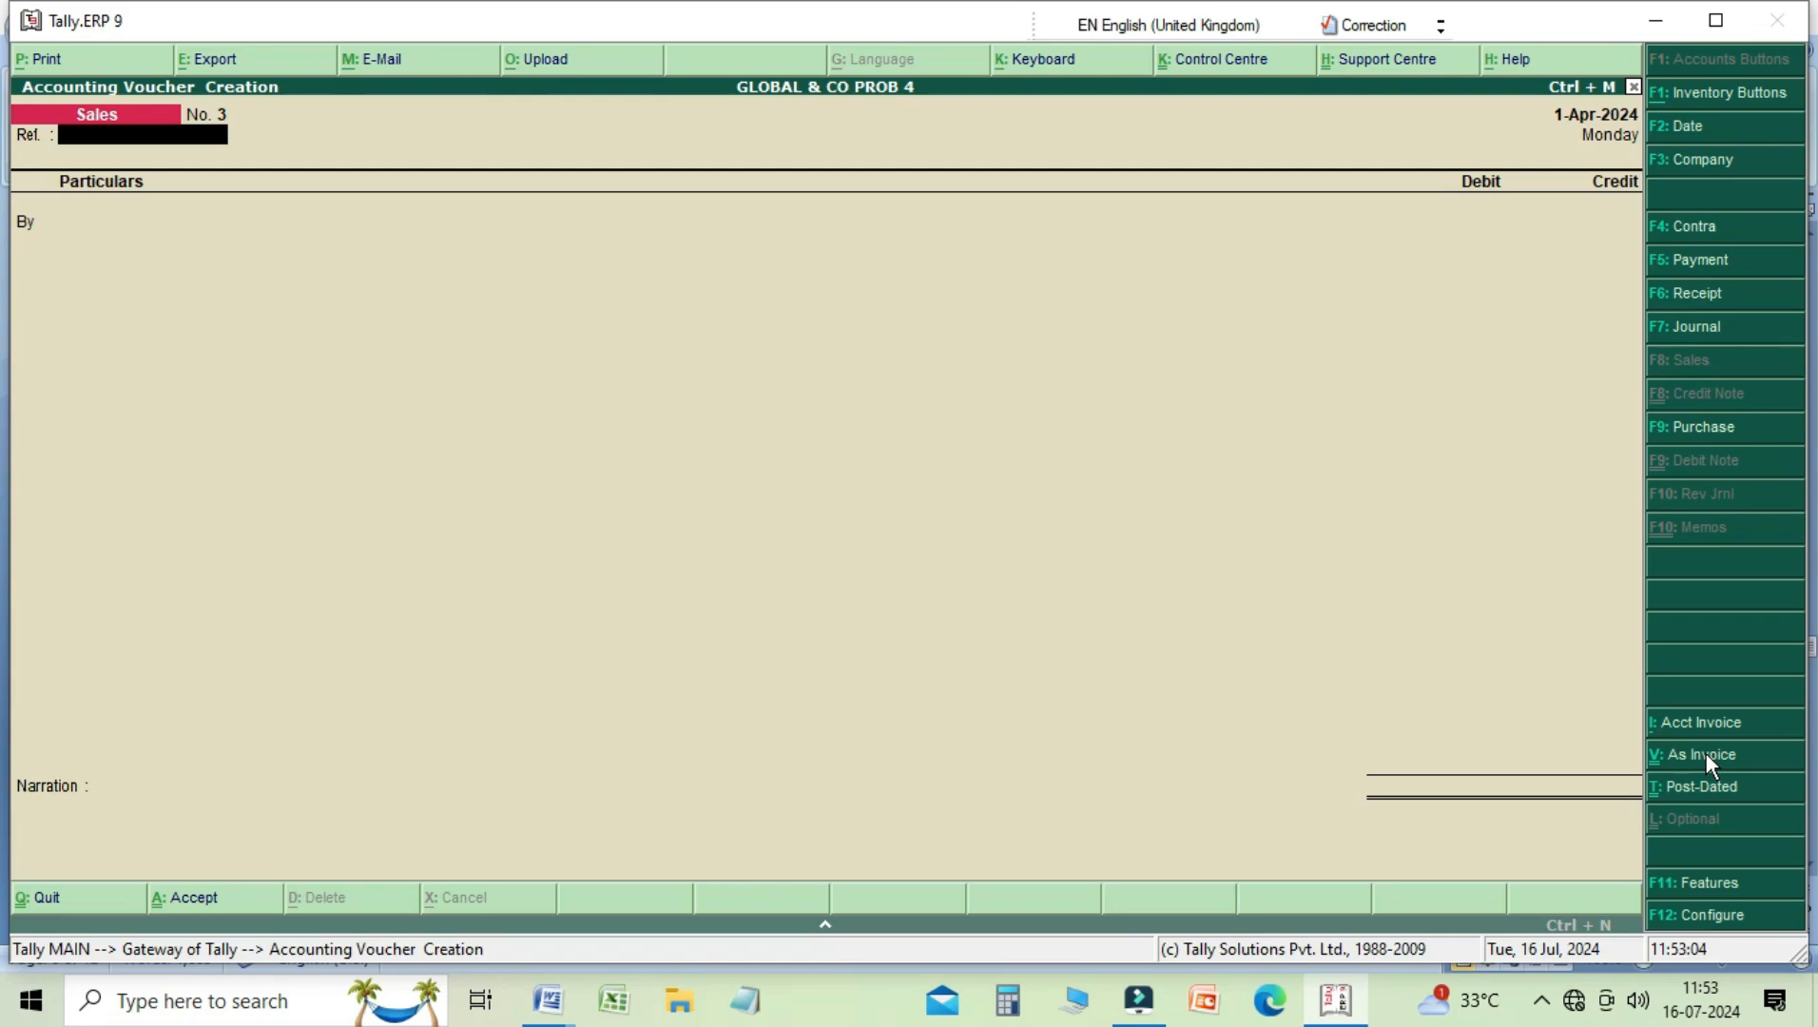
Step: Start a Purchase voucher in voucher mode, crediting the supplier's account and debiting PURCHASE A/C with 4,000, without any inventory allocation
key(F9)
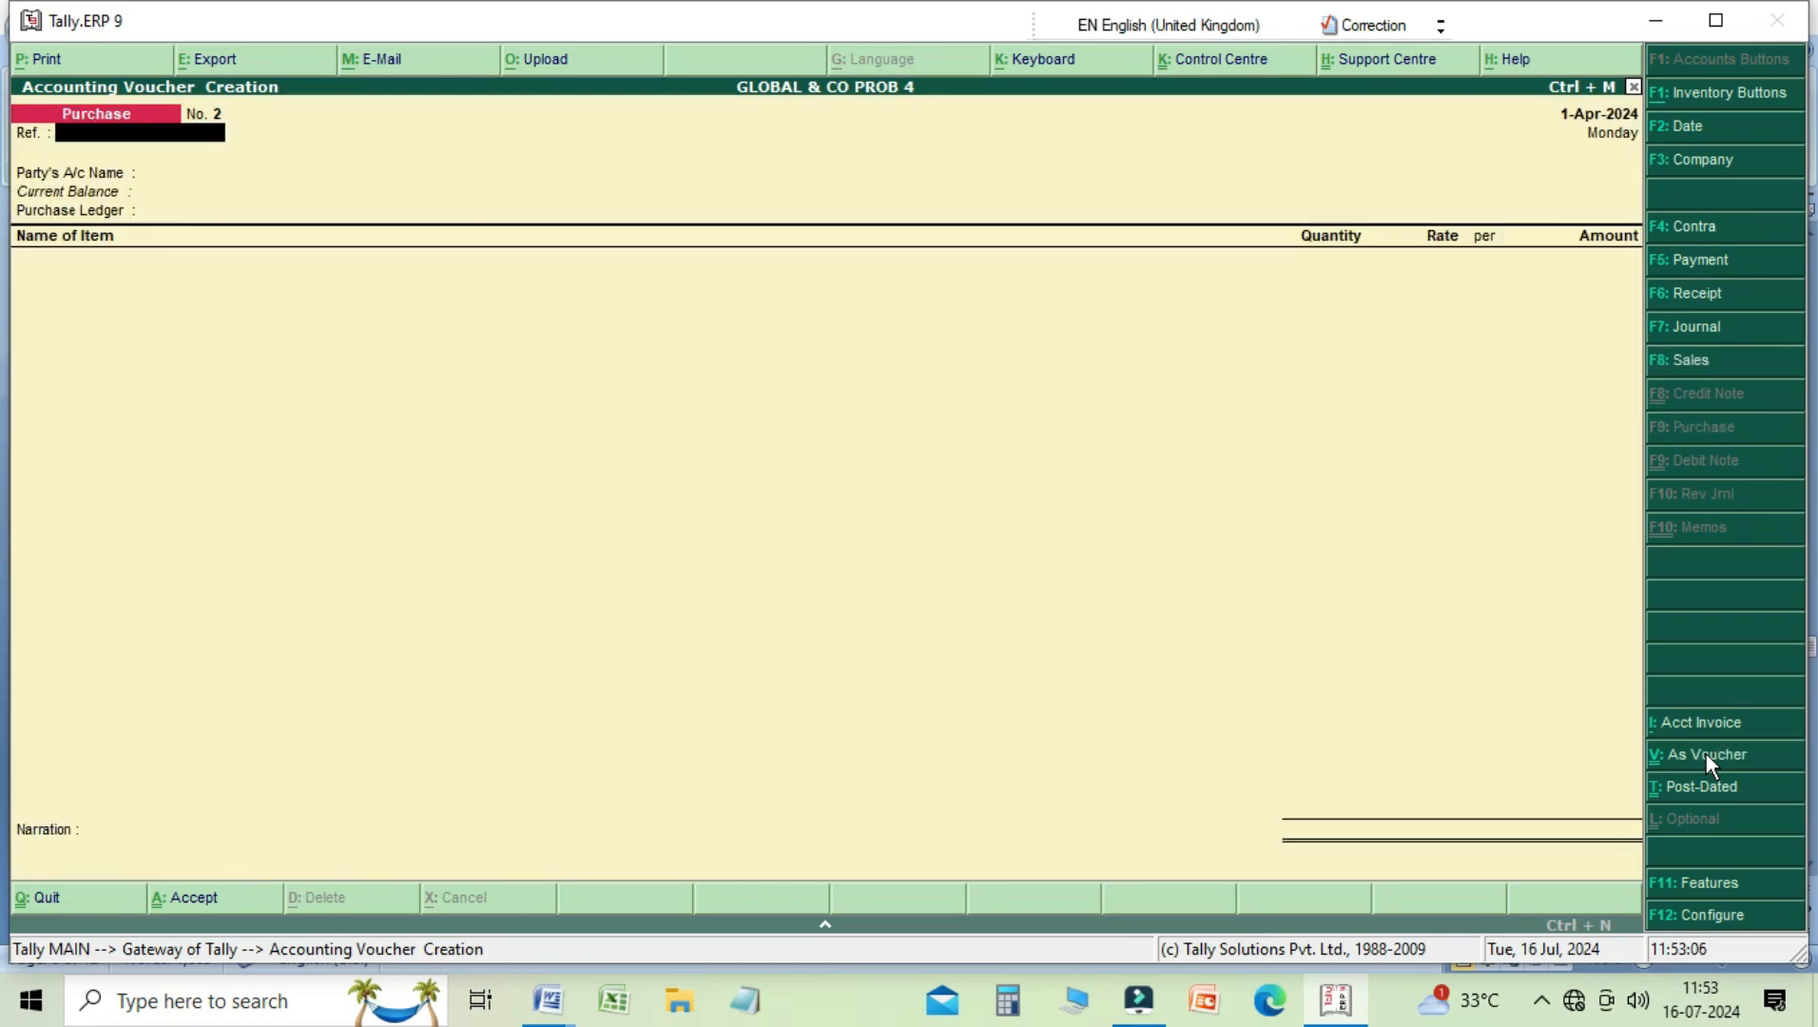
click(1707, 762)
key(Return)
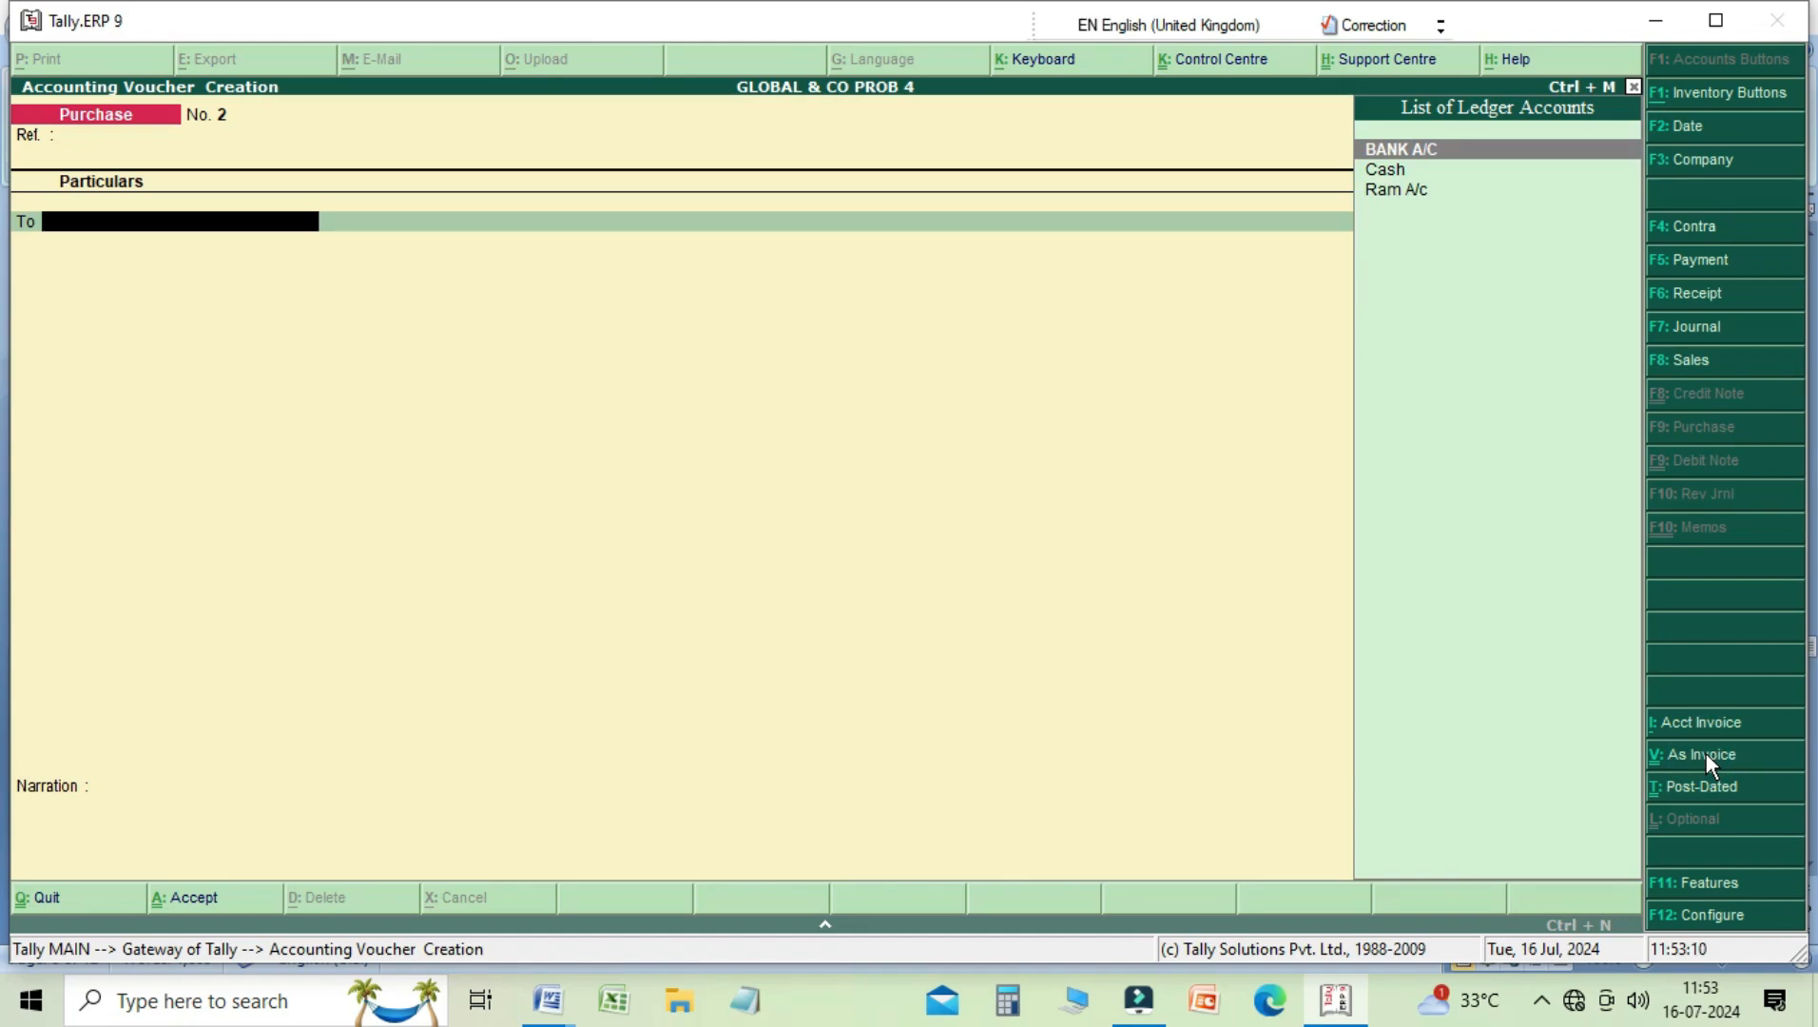
key(Down)
key(Down)
key(Return)
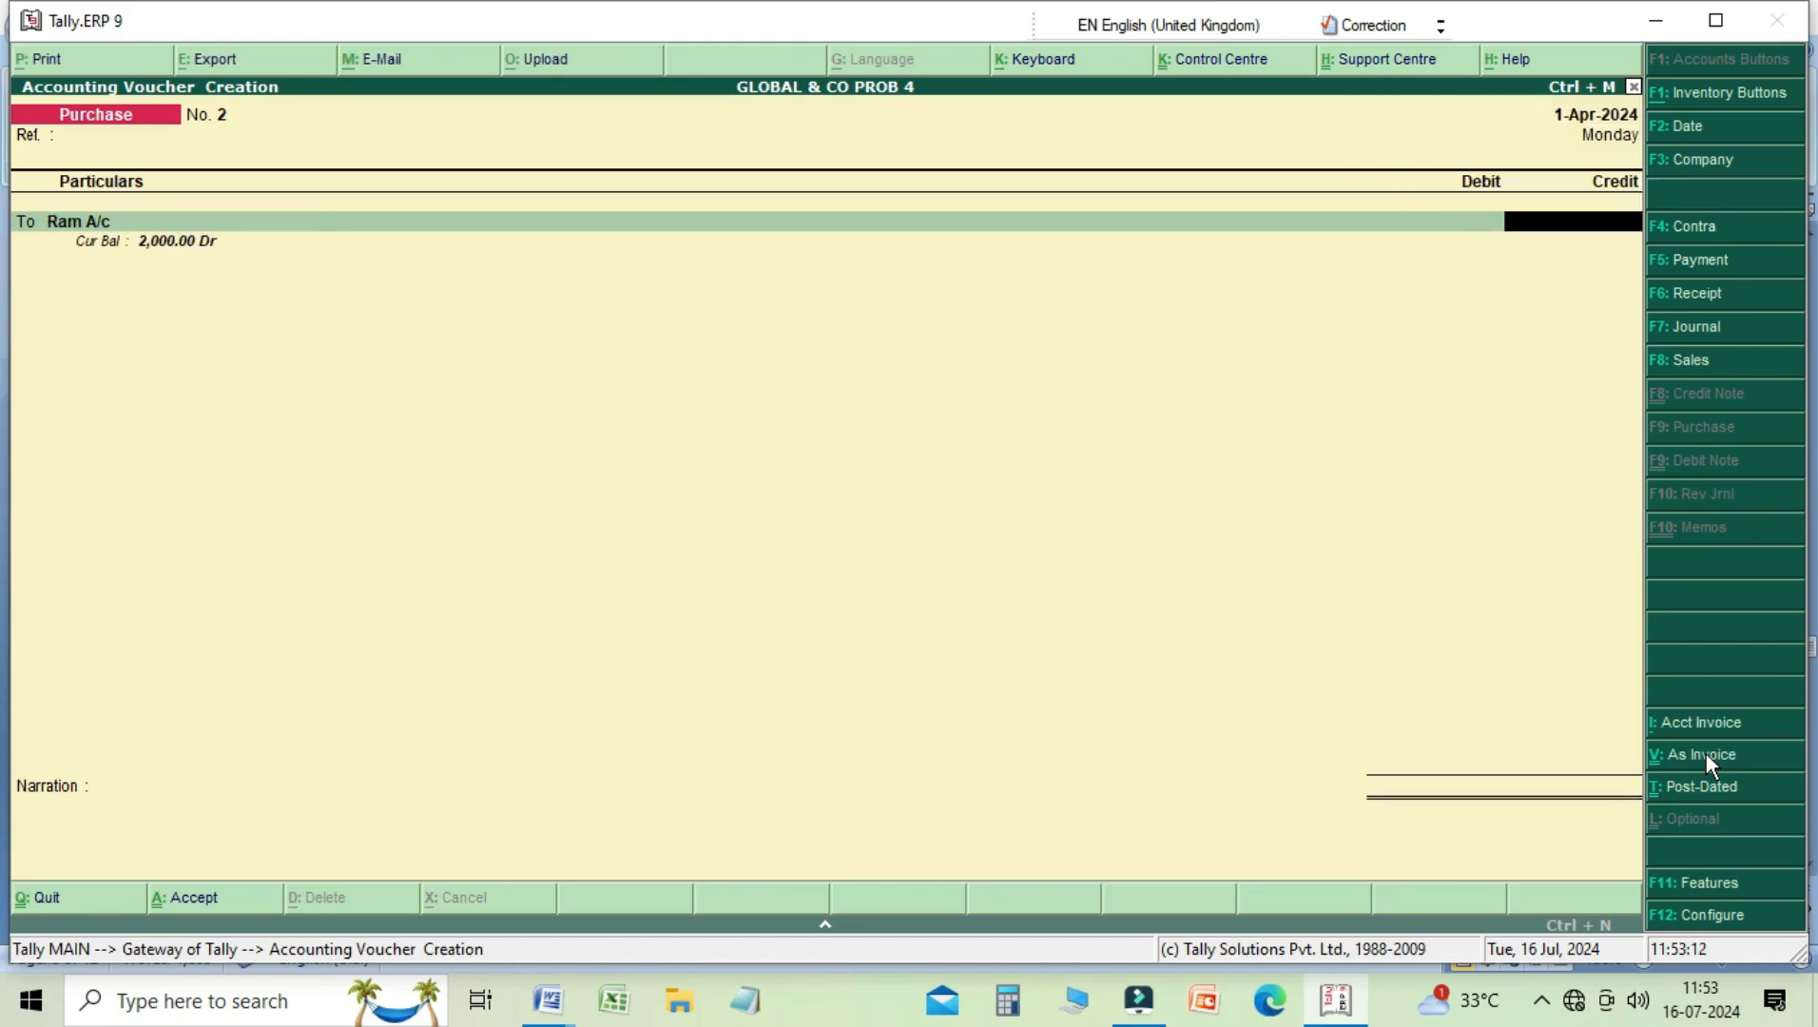
text(4000)
key(Return)
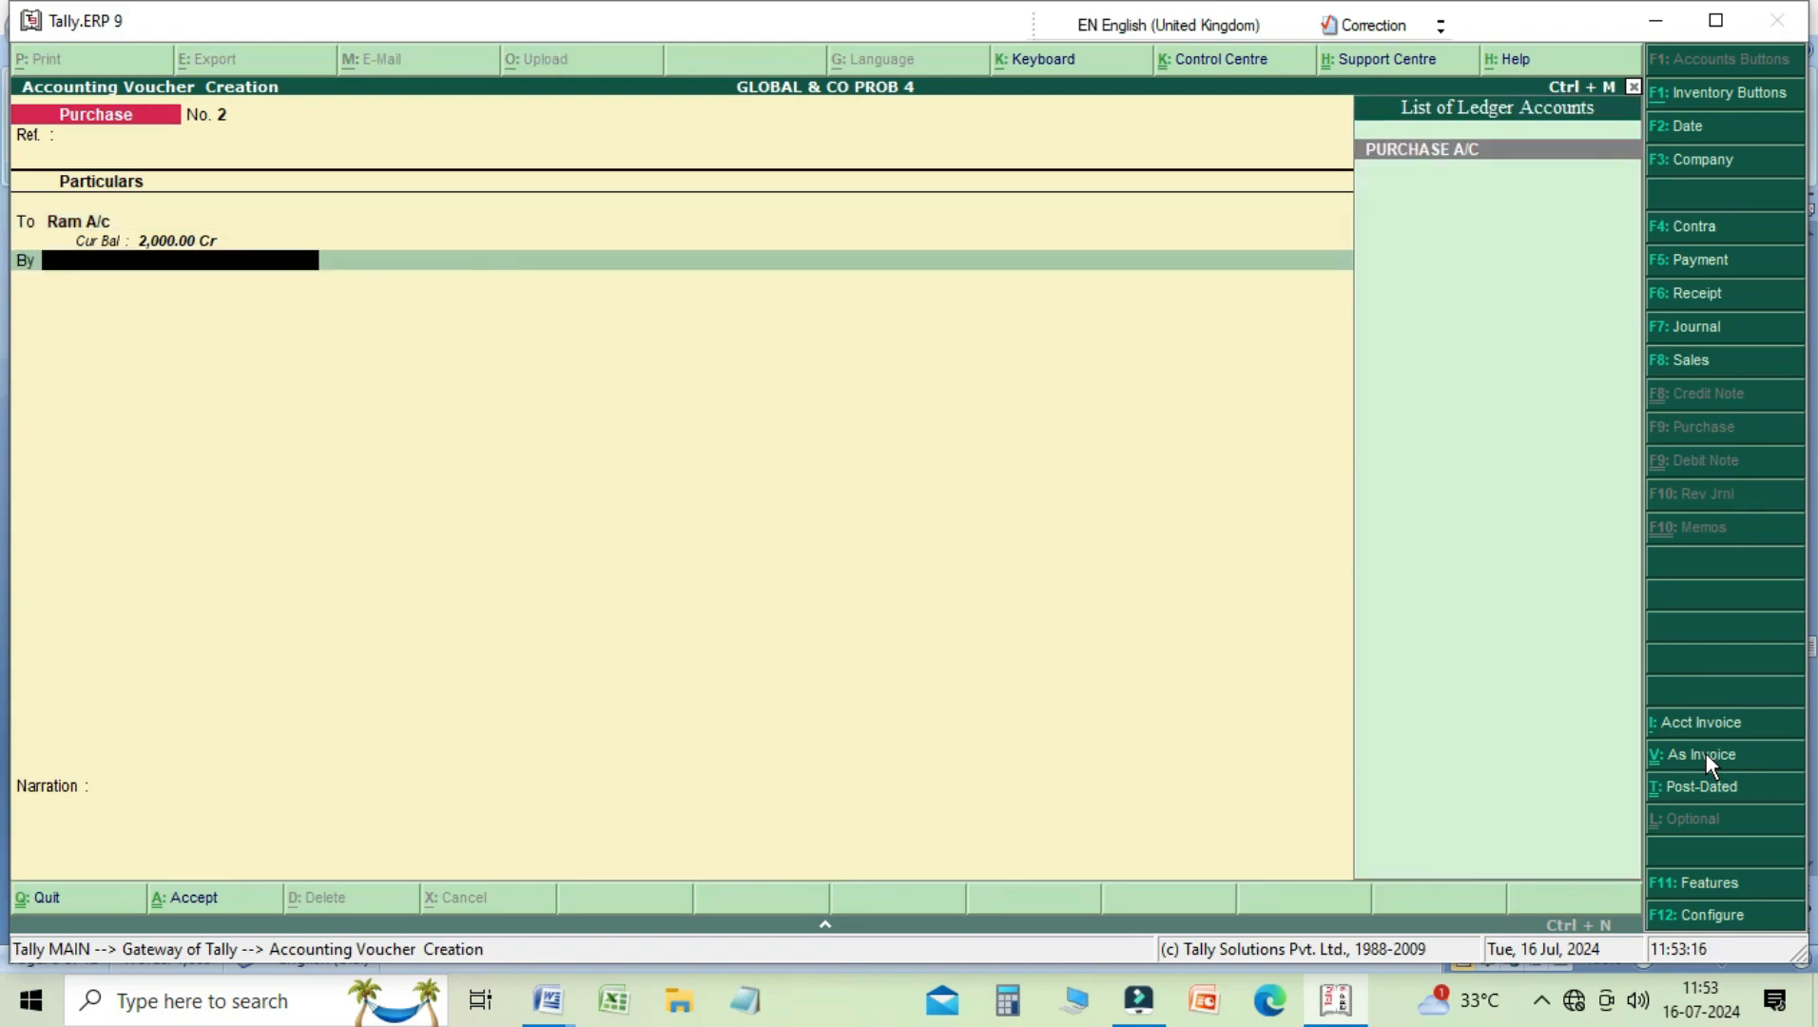
key(Return)
key(Return)
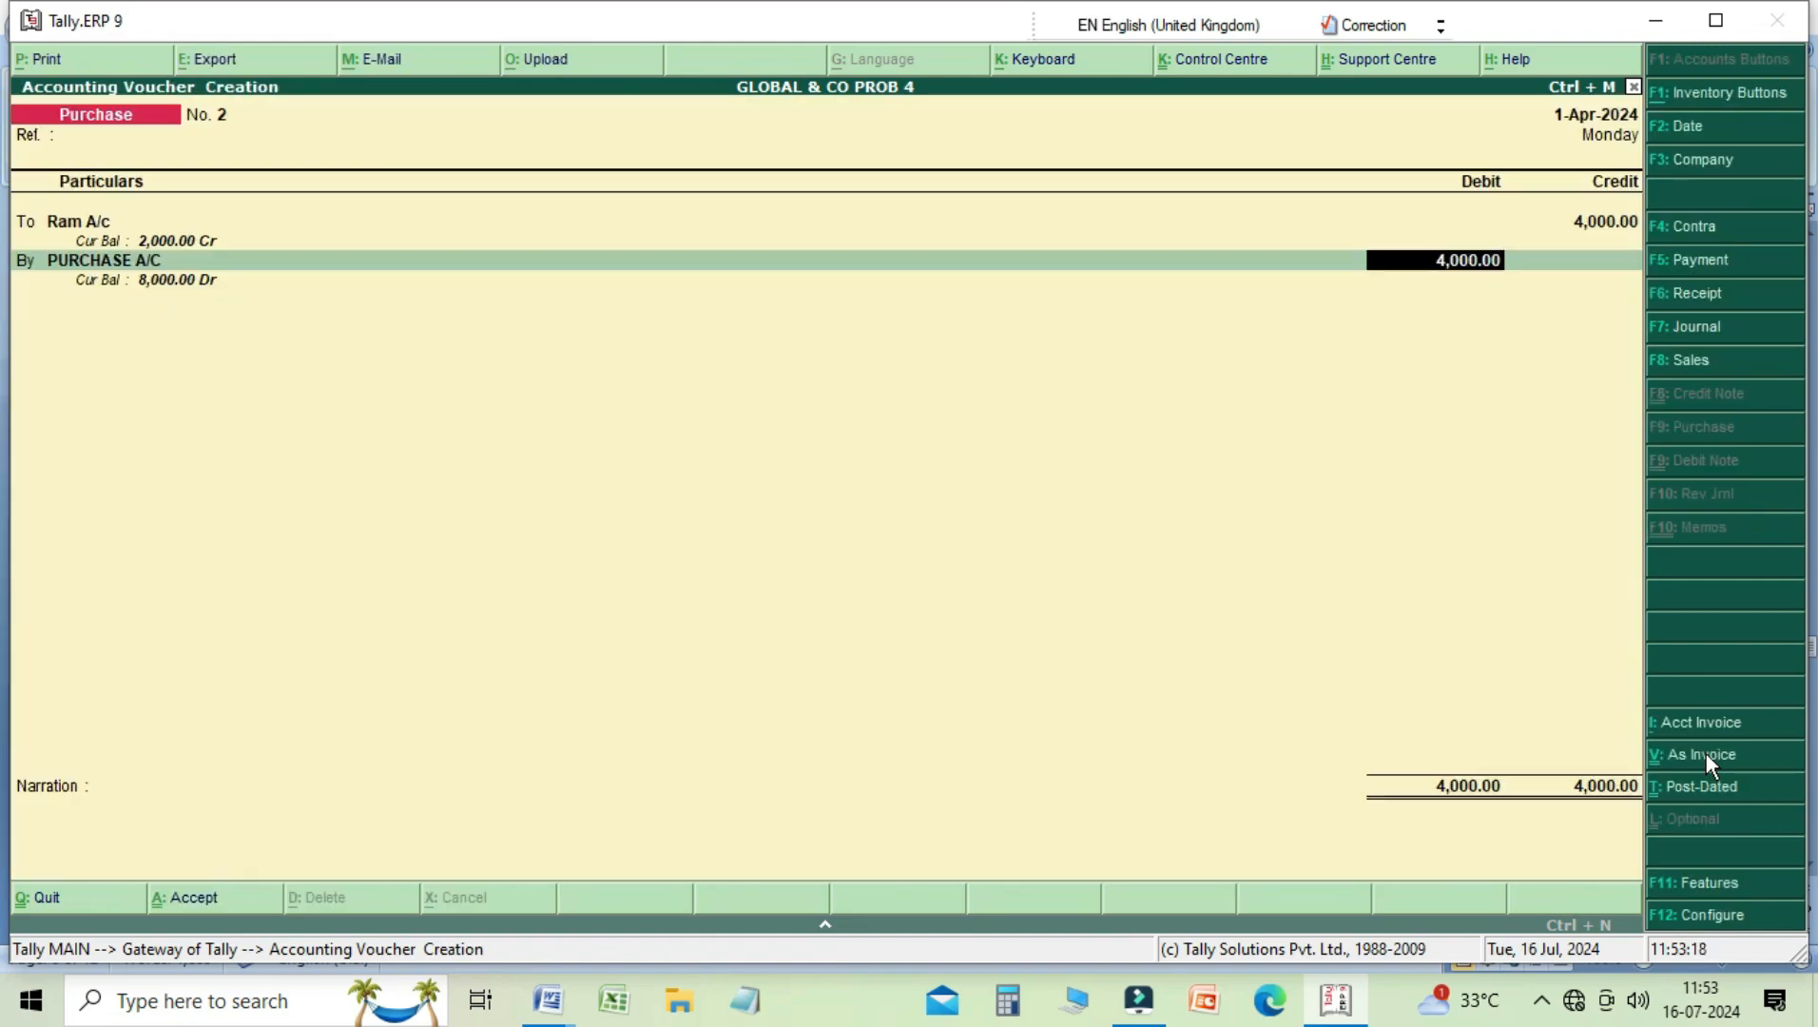
key(Return)
Step: Enter a narration stating that goods were purchased from the supplier, and save the Purchase voucher
text(being)
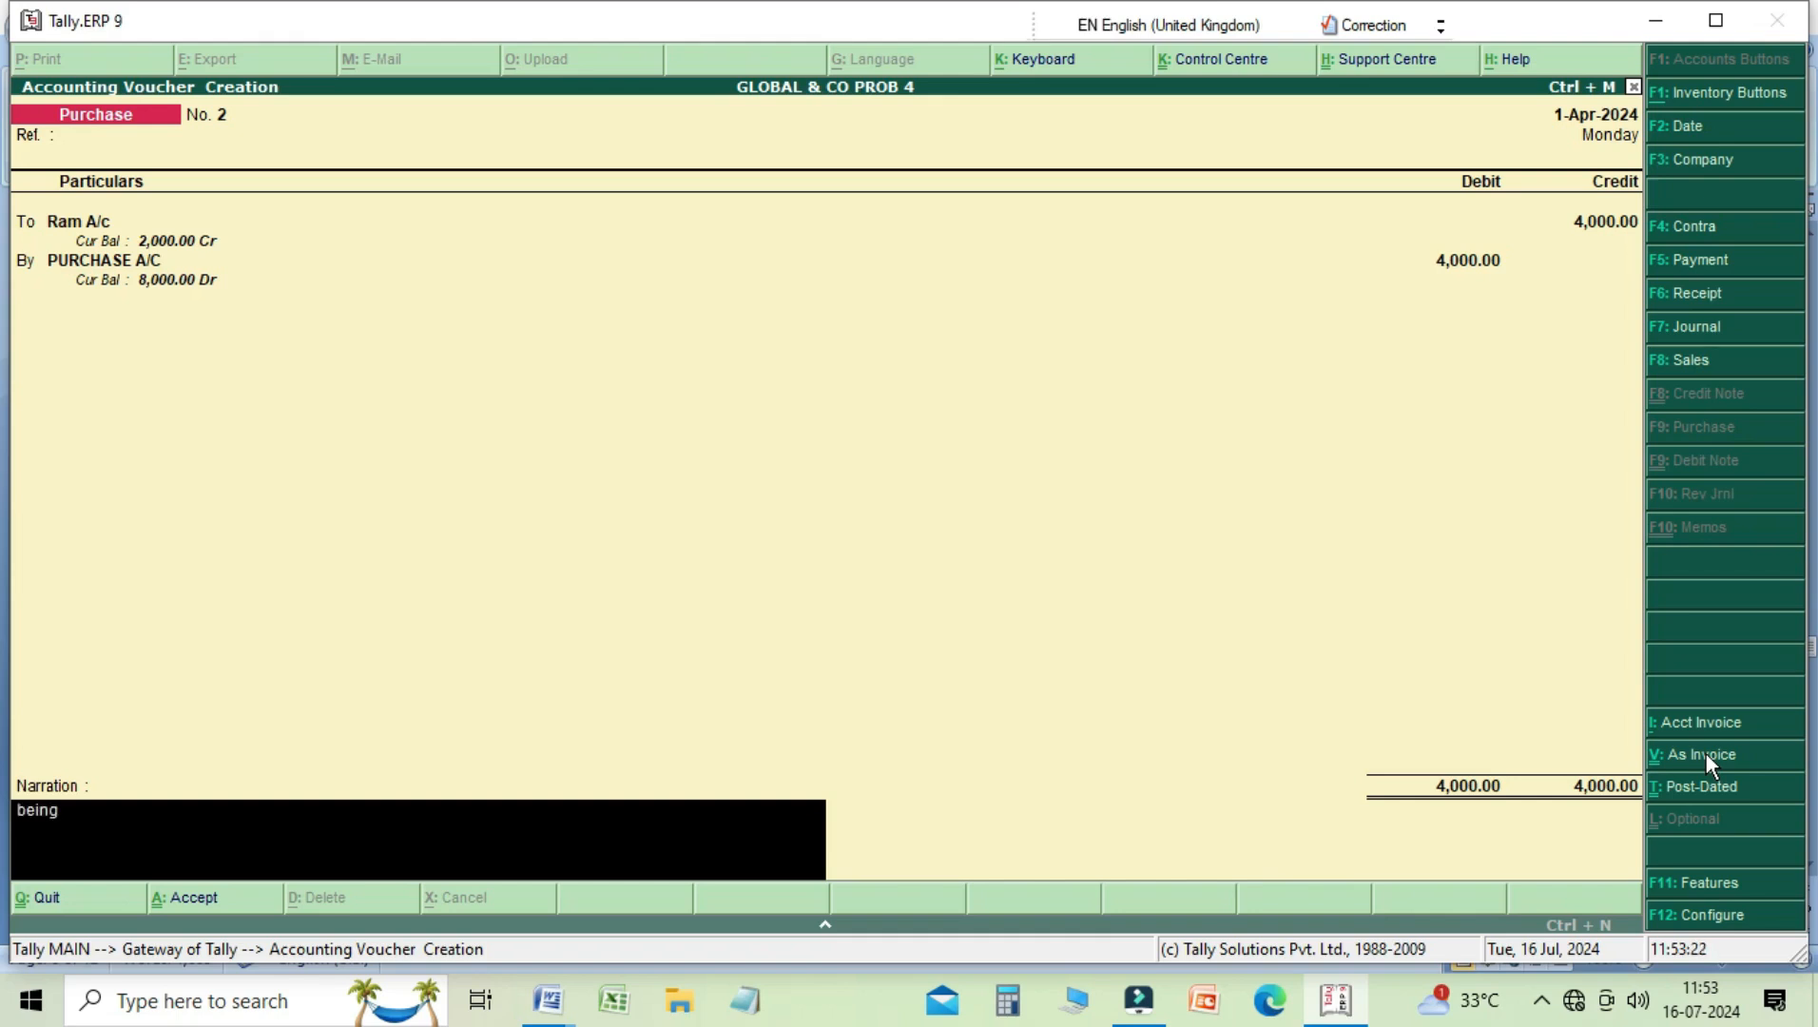
text( goods purchase from ram)
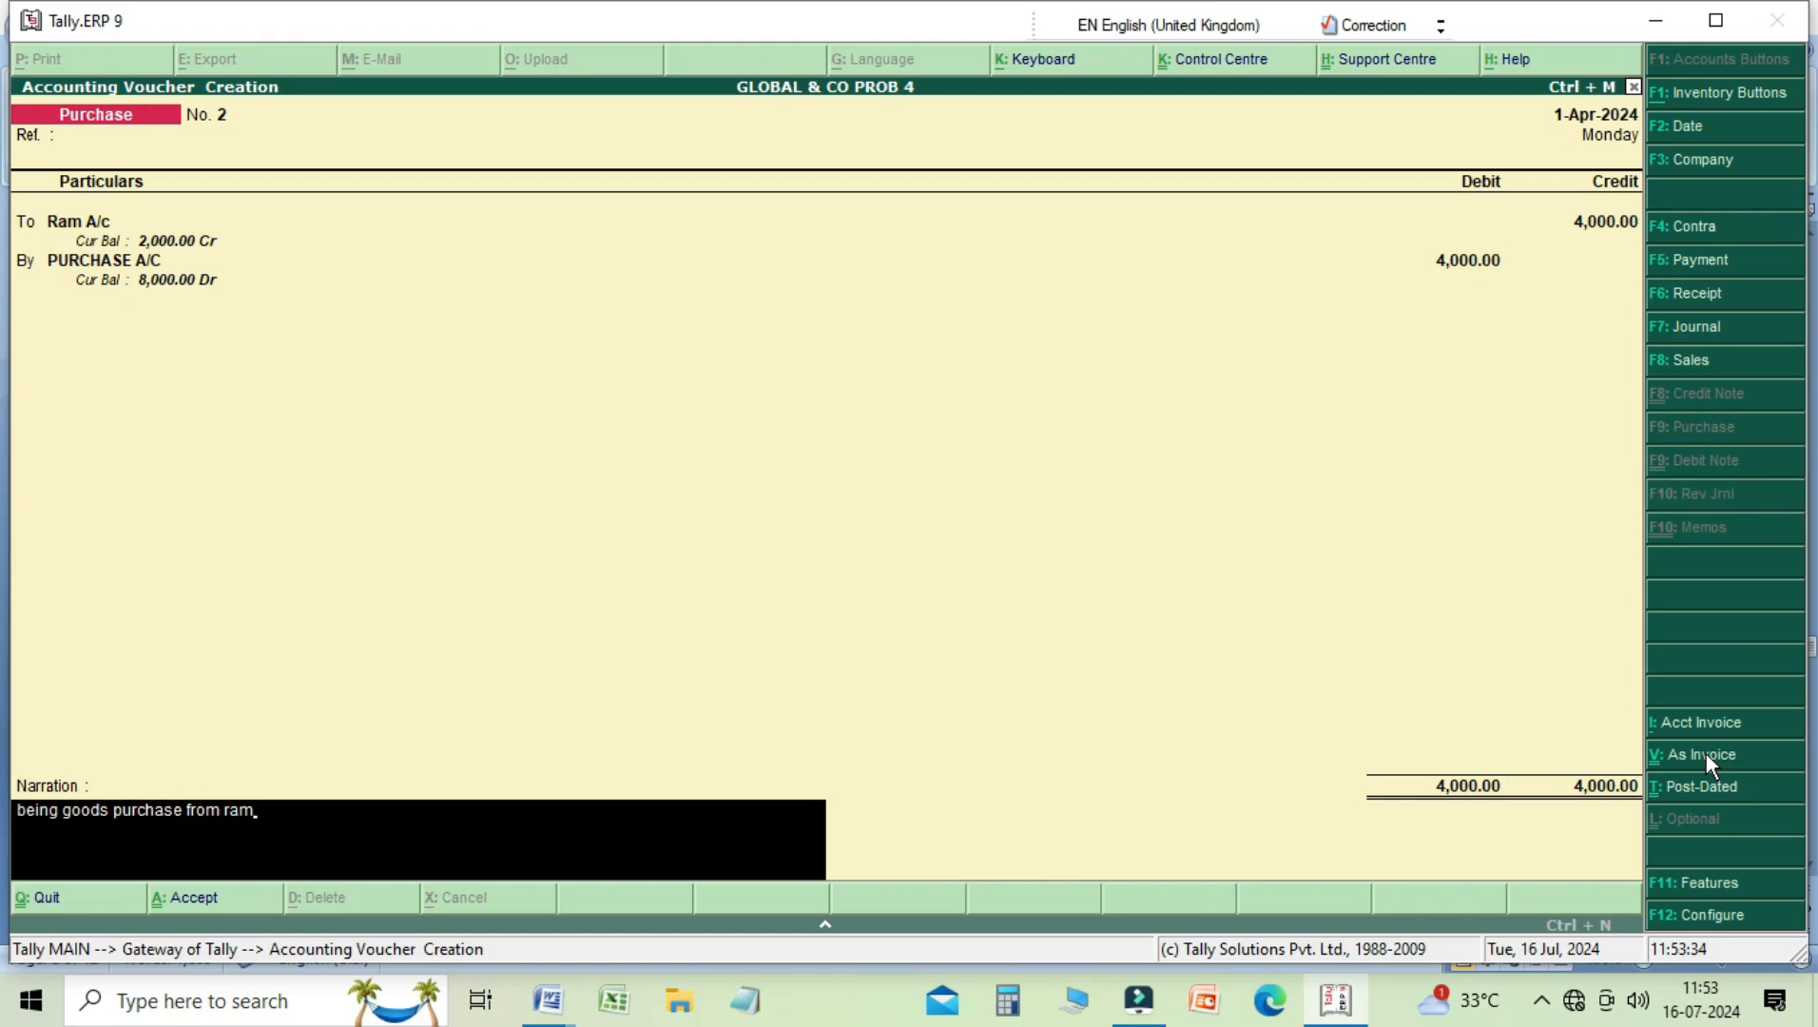
key(Return)
key(y)
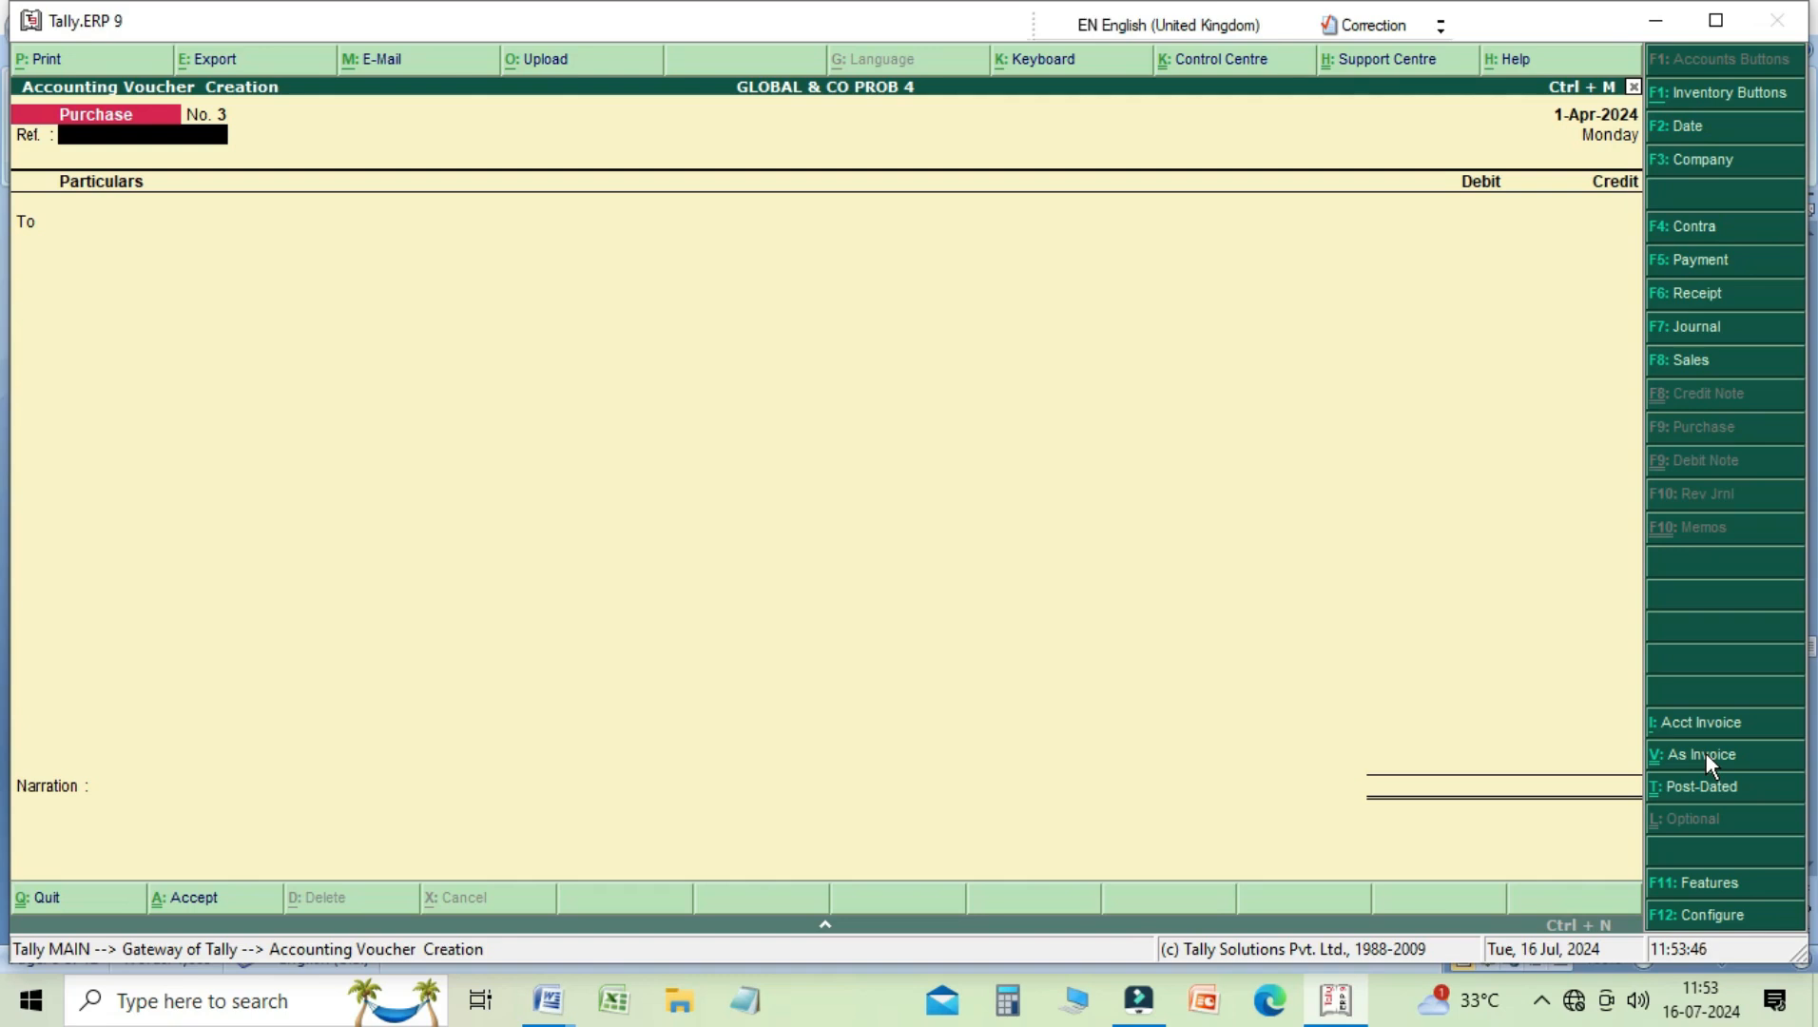
Step: Start a Payment voucher, debiting WAGES A/C and crediting Cash with 300
key(F5)
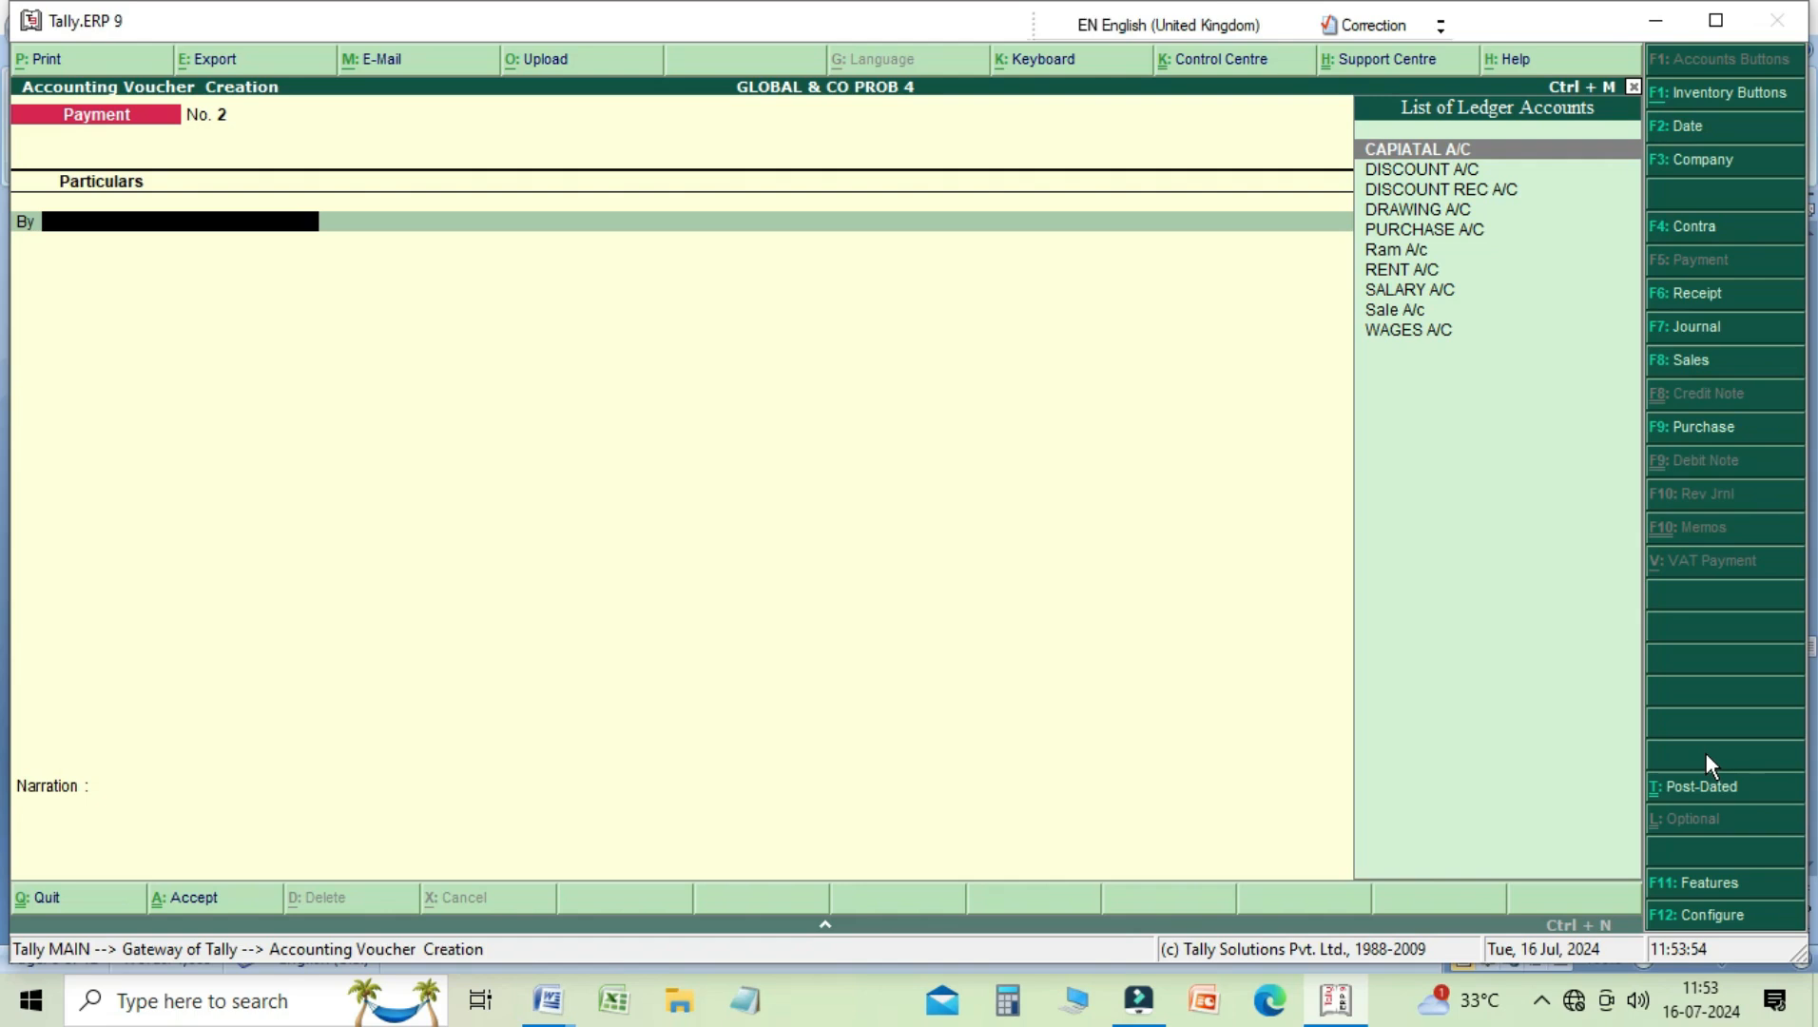
key(Down)
key(Down)
key(Down)
key(Down)
key(Down)
key(Down)
key(Down)
key(Down)
key(Down)
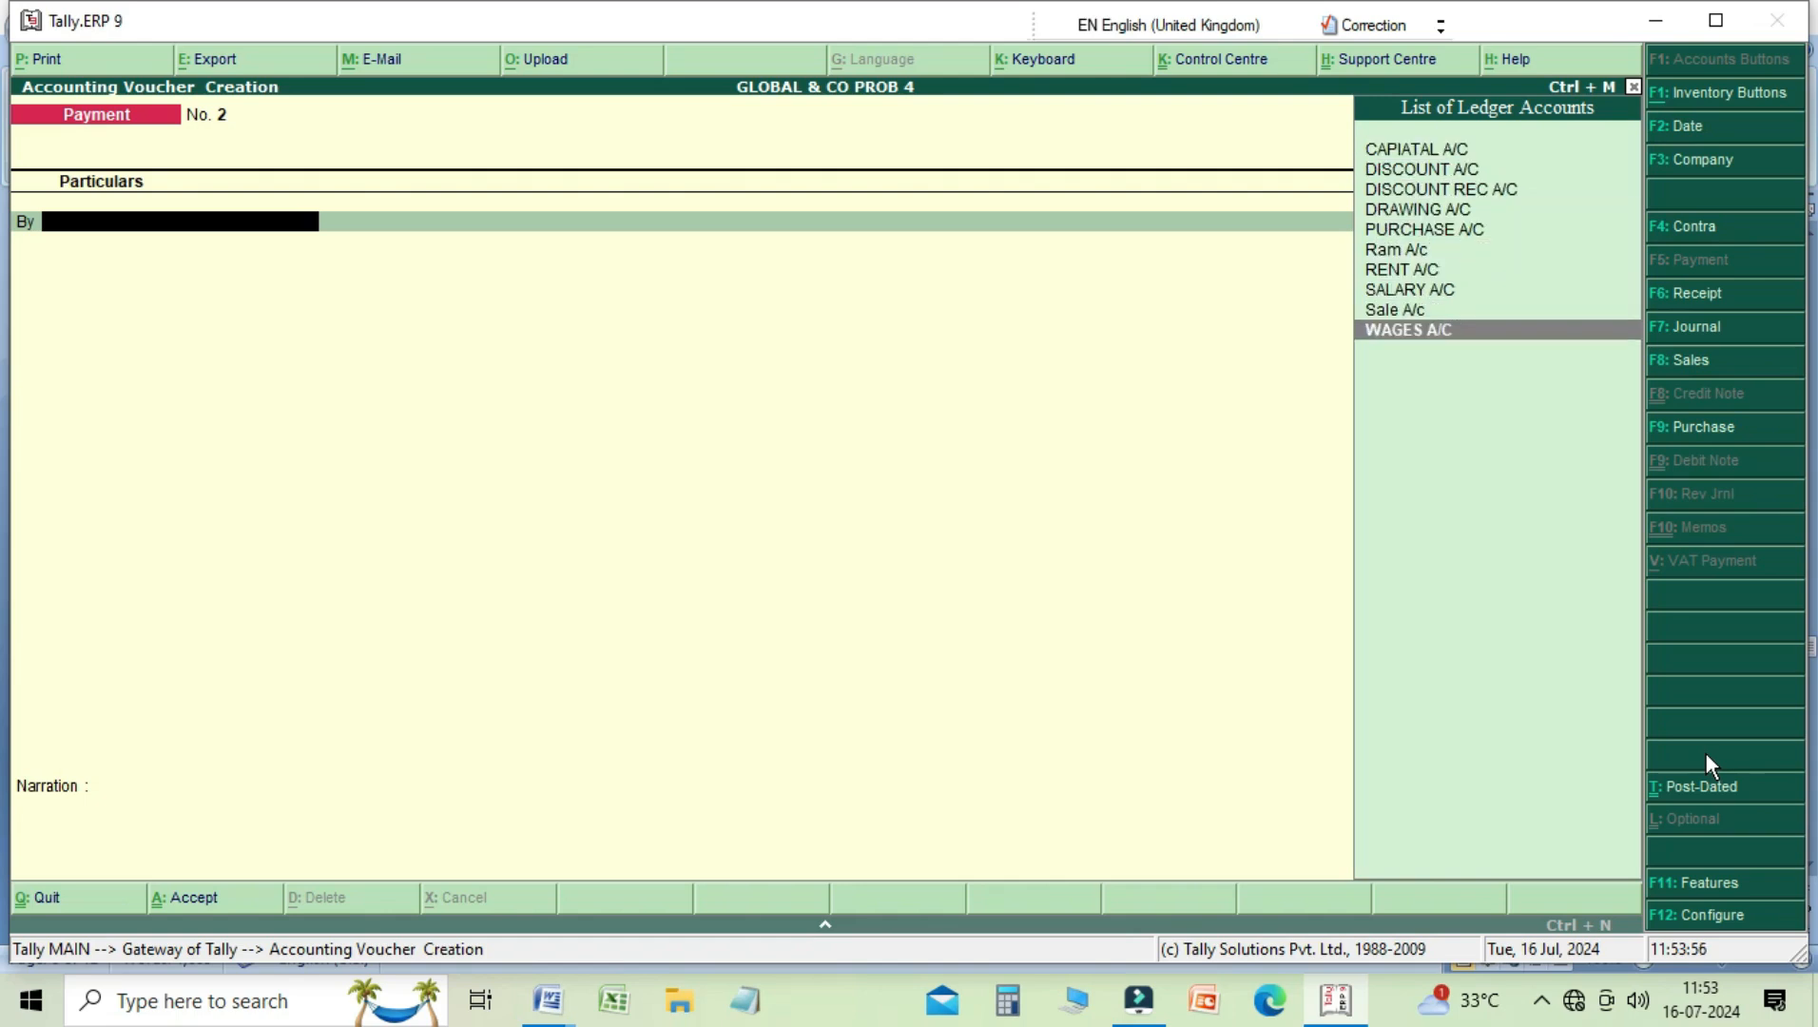
key(Return)
text(3000)
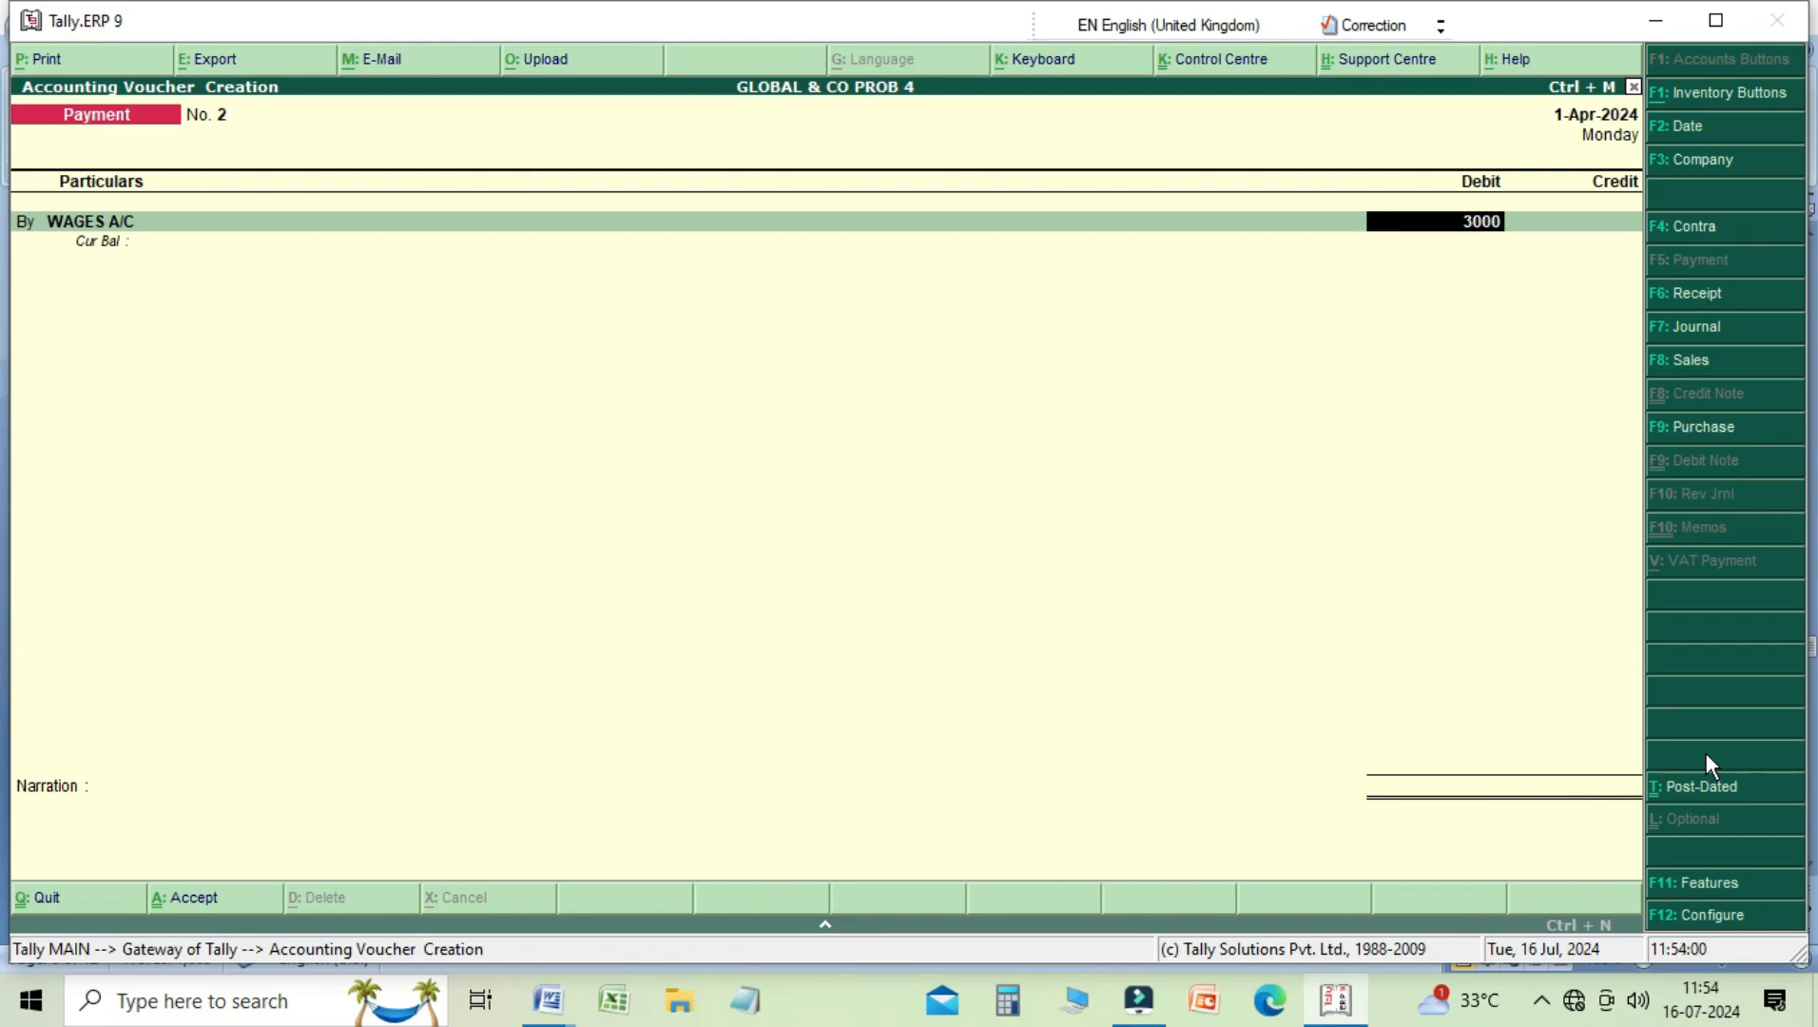
key(Return)
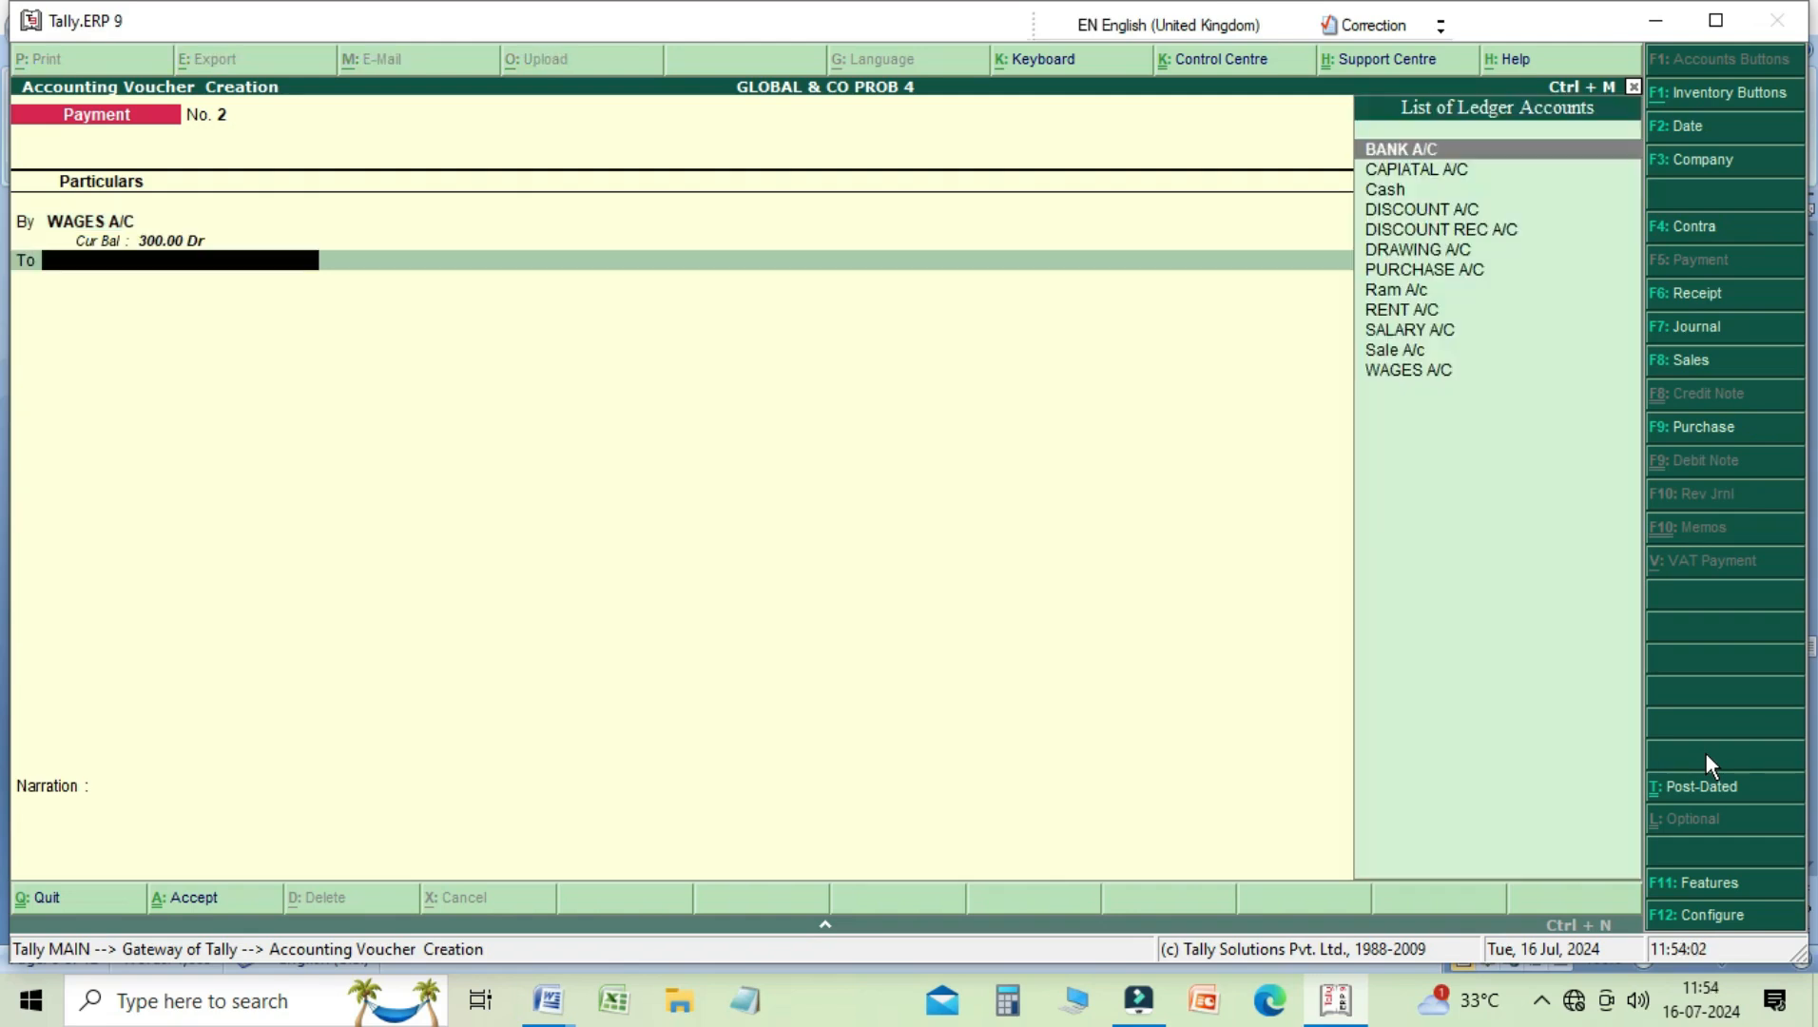
key(Down)
key(Down)
key(Return)
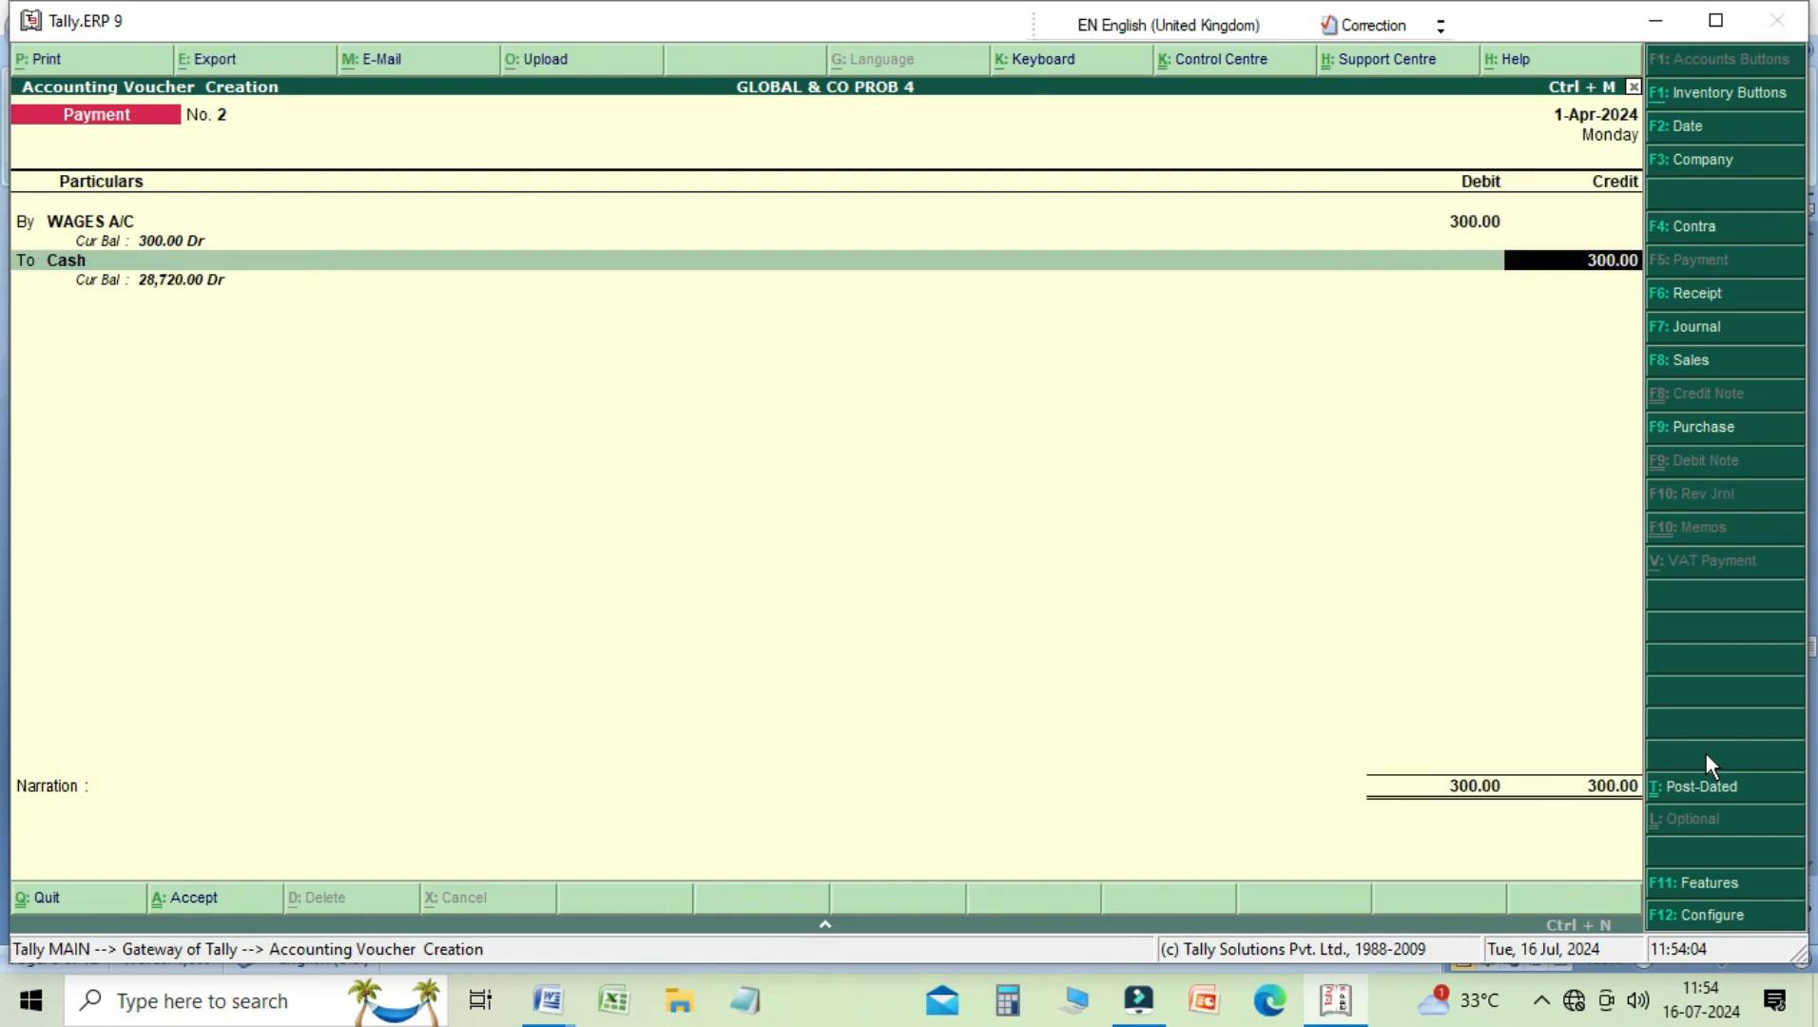
key(Return)
Step: Enter the narration "being wages paid" and save the Payment voucher
text(being)
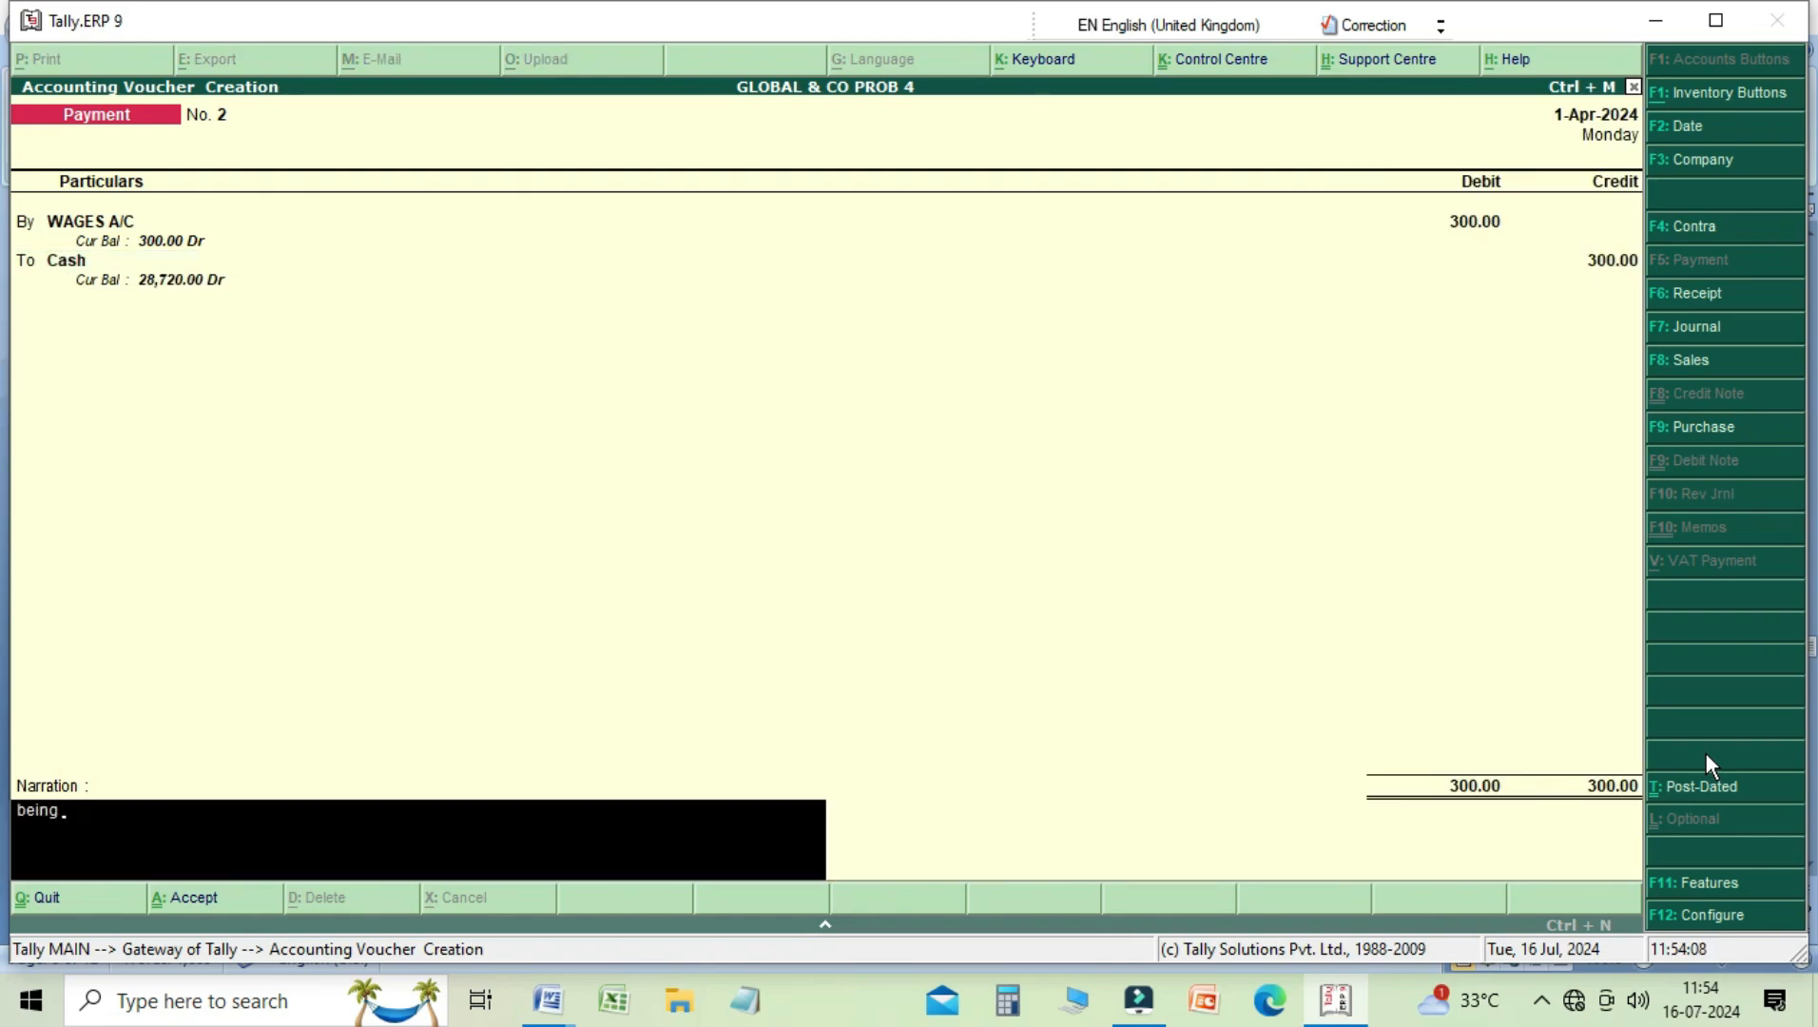
text( wages paid)
key(Return)
key(Return)
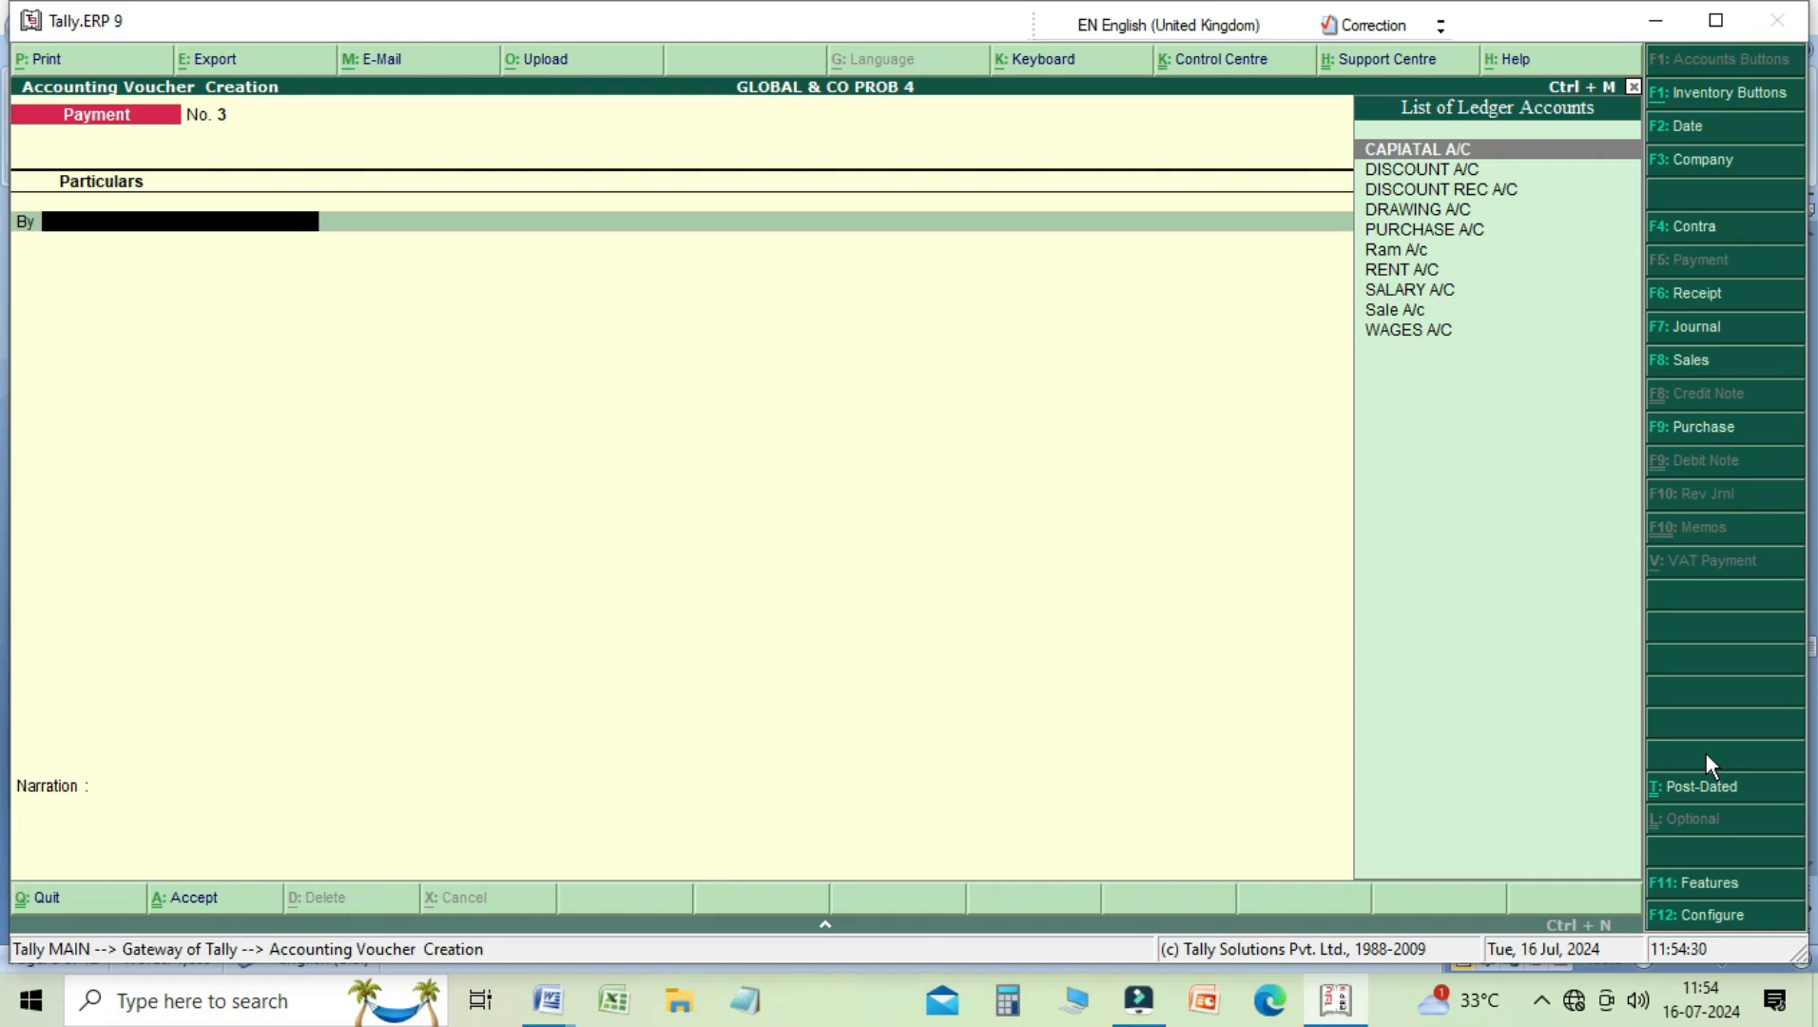
Step: Look through the ledger accounts offered in a new Receipt voucher for the paying party's account, and leave voucher entry
key(F6)
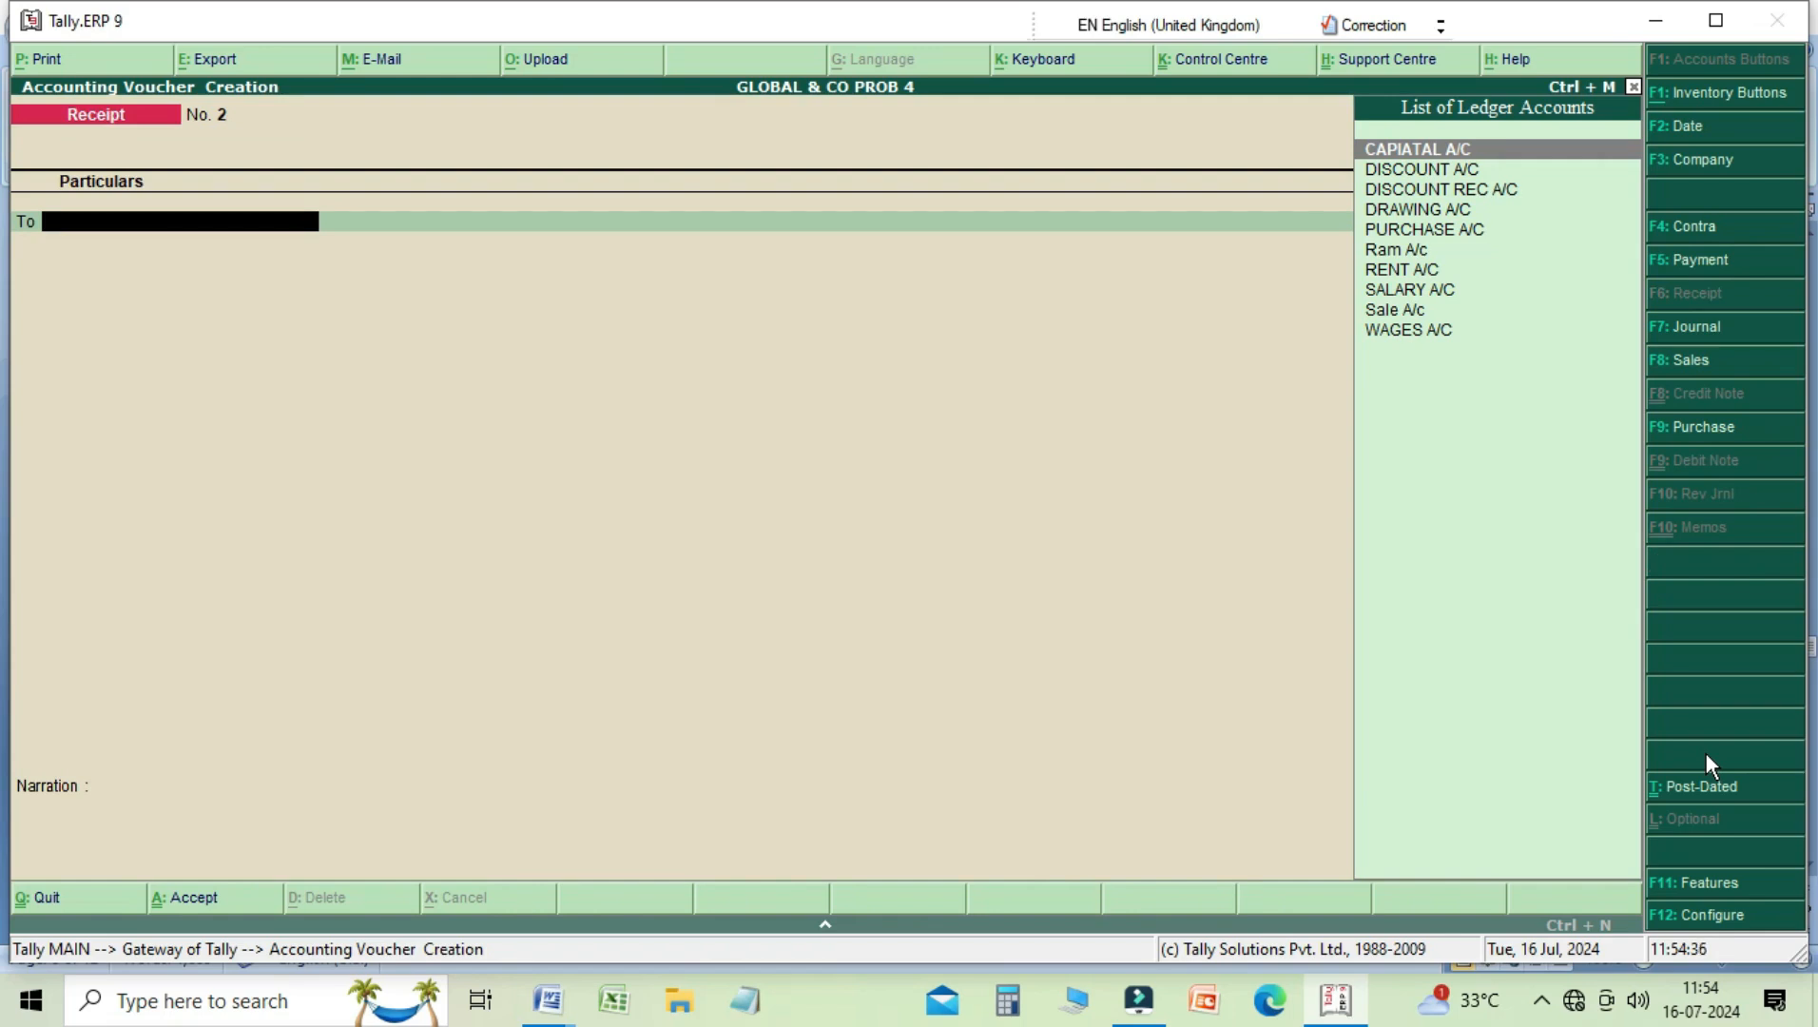
key(Down)
key(Down)
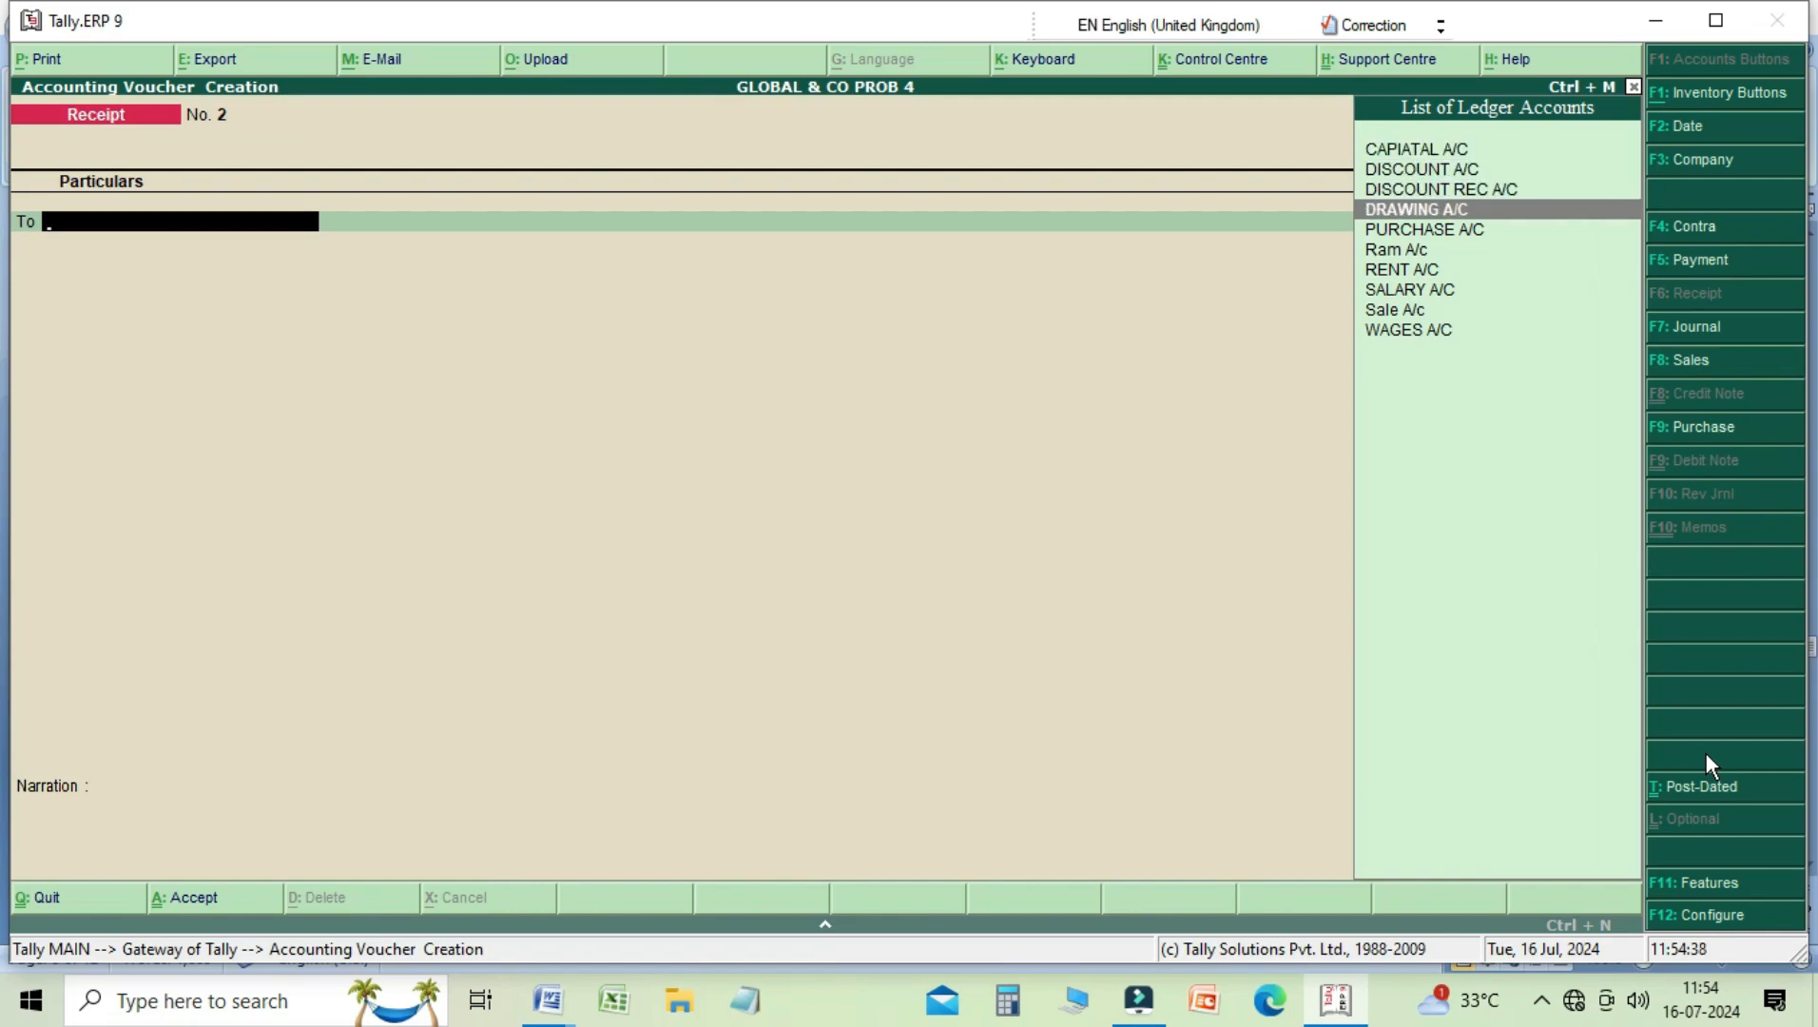
key(Down)
key(Down)
key(Down)
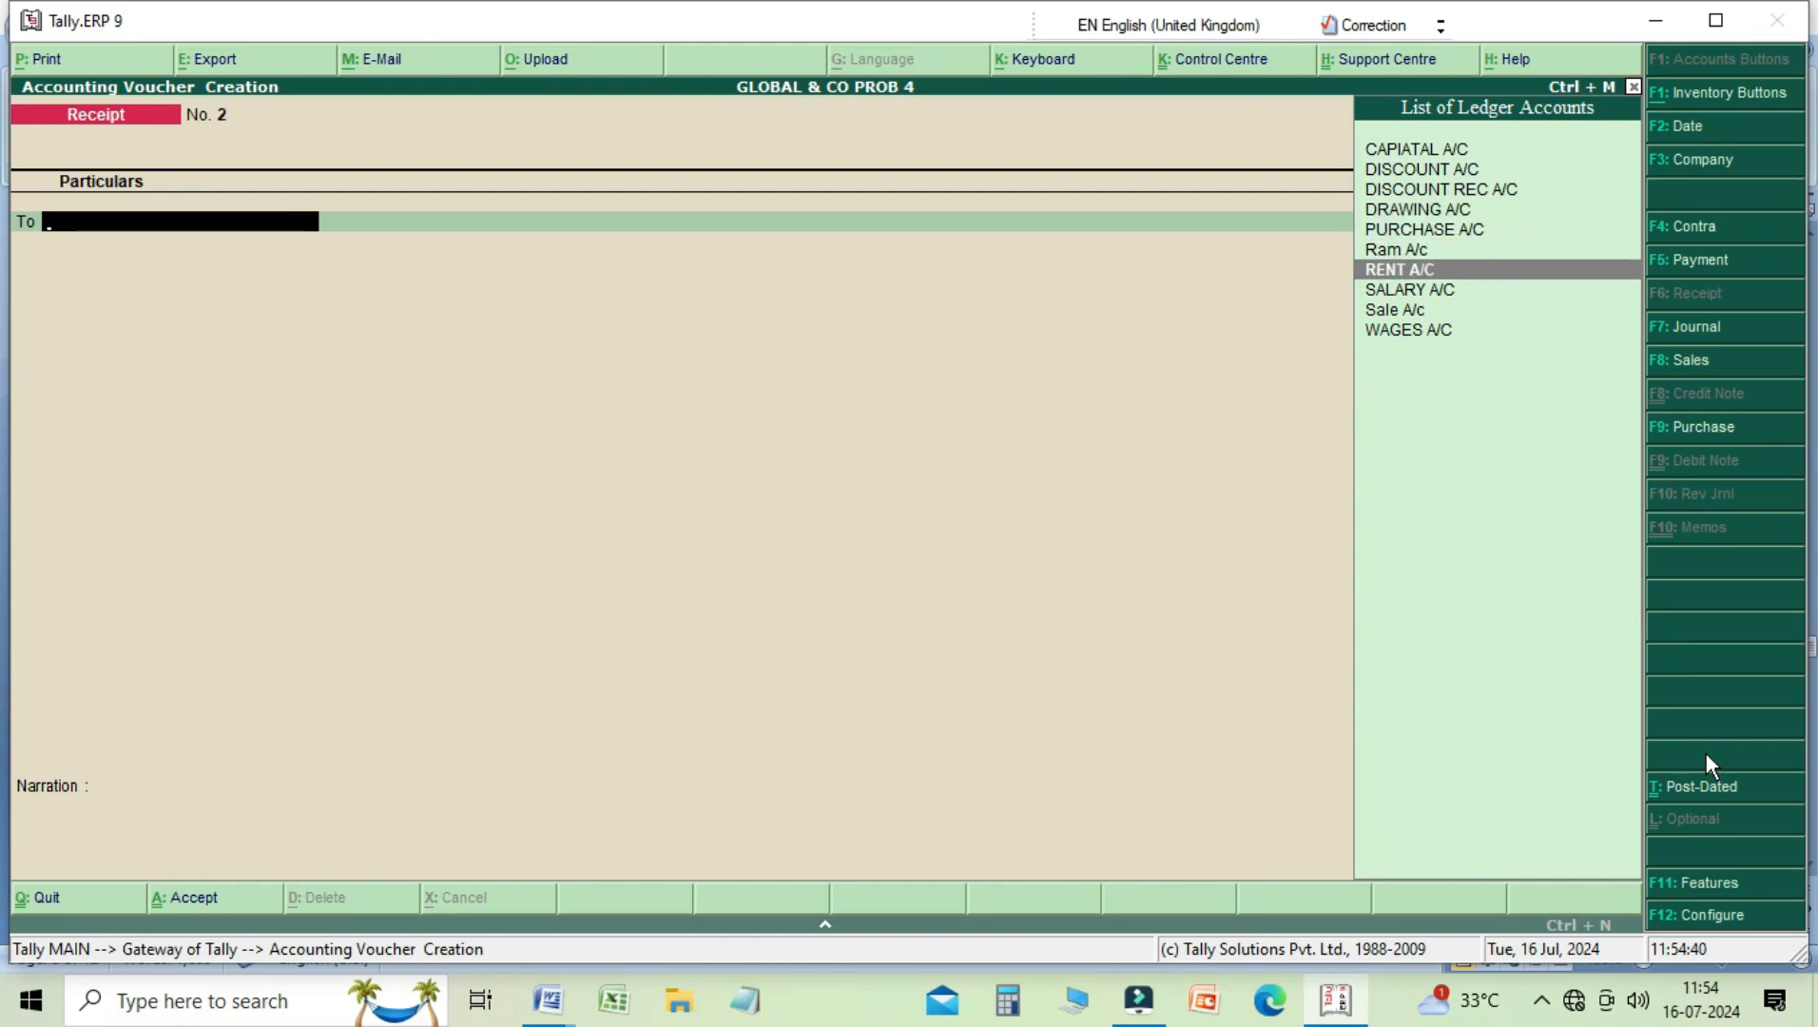
key(Down)
key(Down)
key(Down)
key(Up)
key(Up)
key(Up)
key(Up)
key(Up)
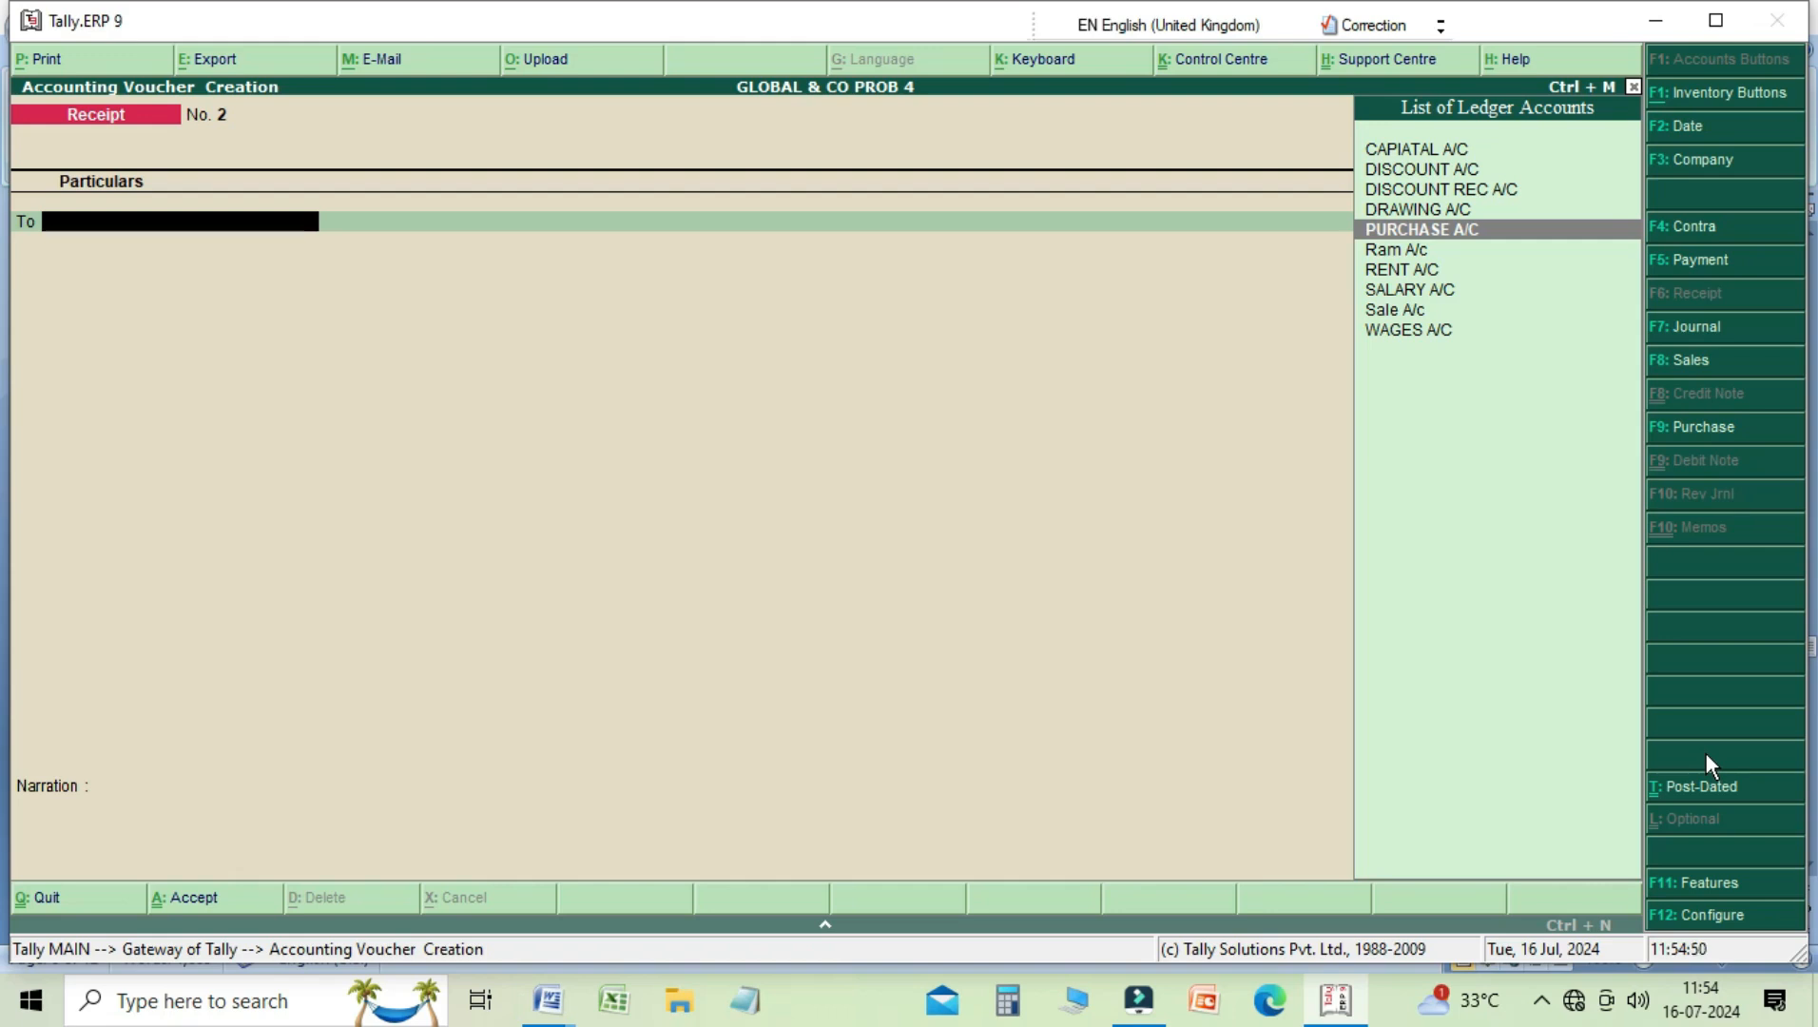
key(Escape)
key(y)
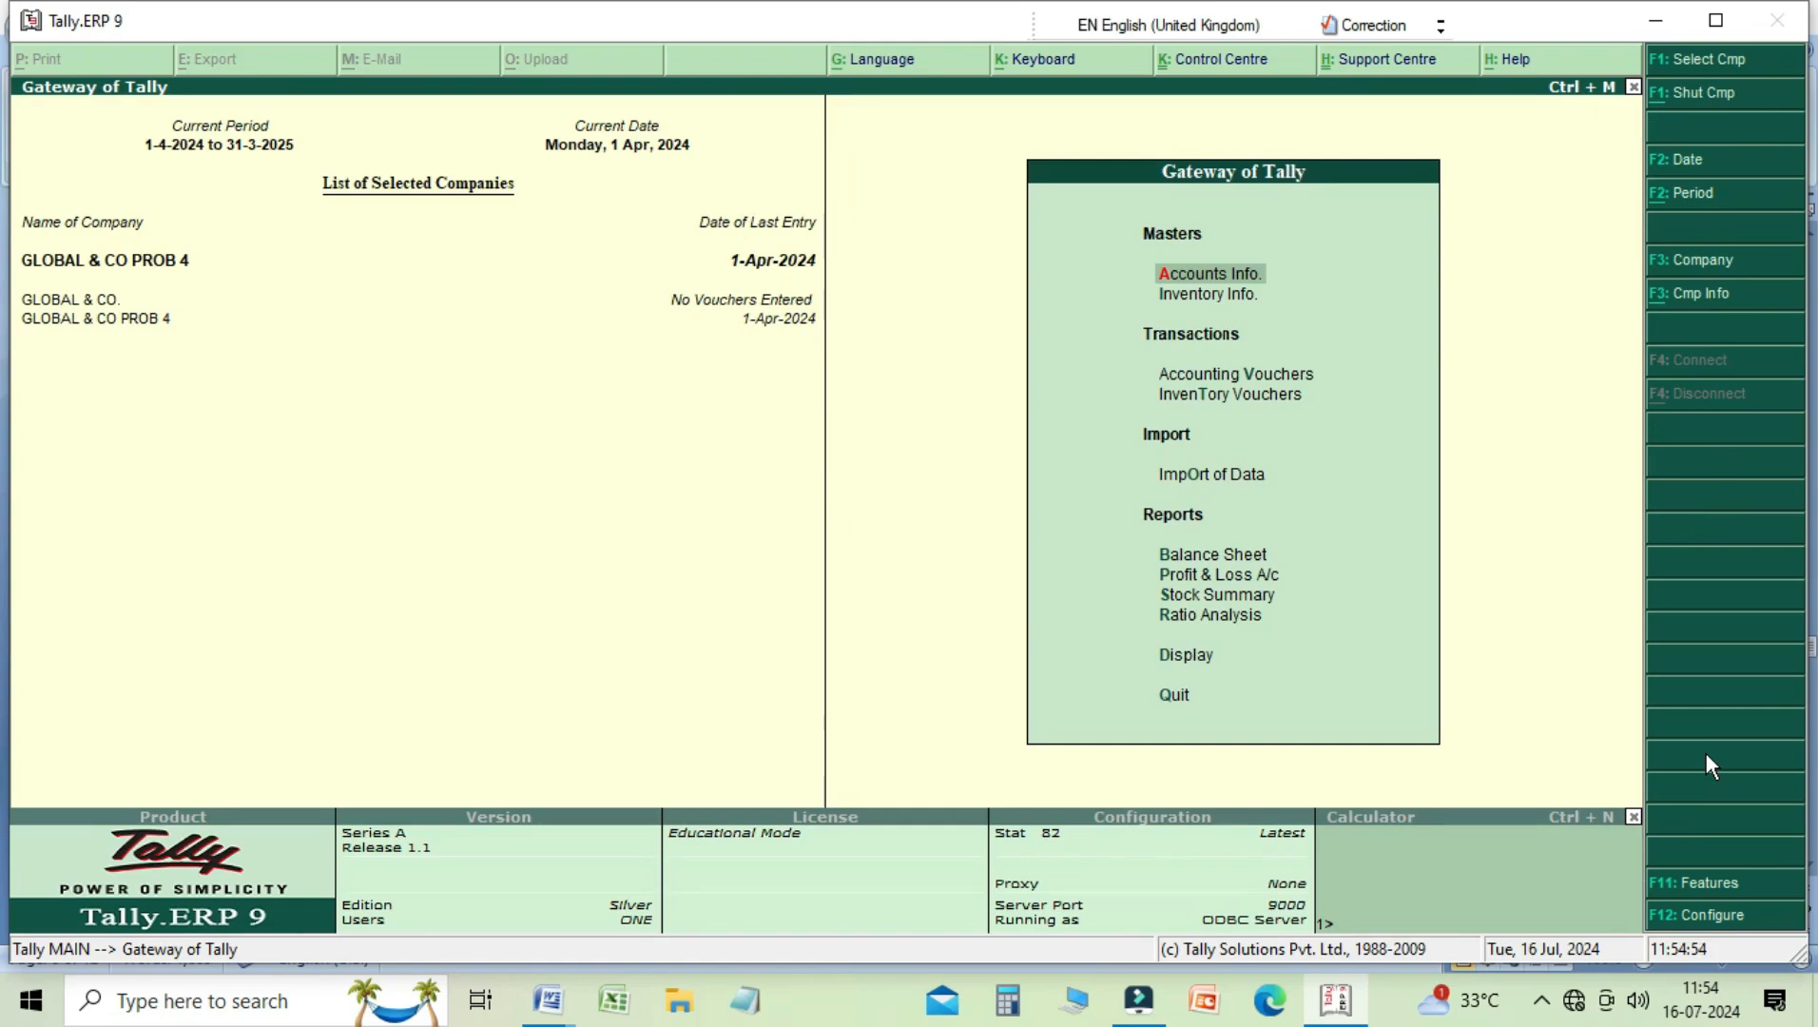
Step: Start creating a single ledger named after the paying party with the suffix "A/c", leaving the alias empty
key(Return)
key(Down)
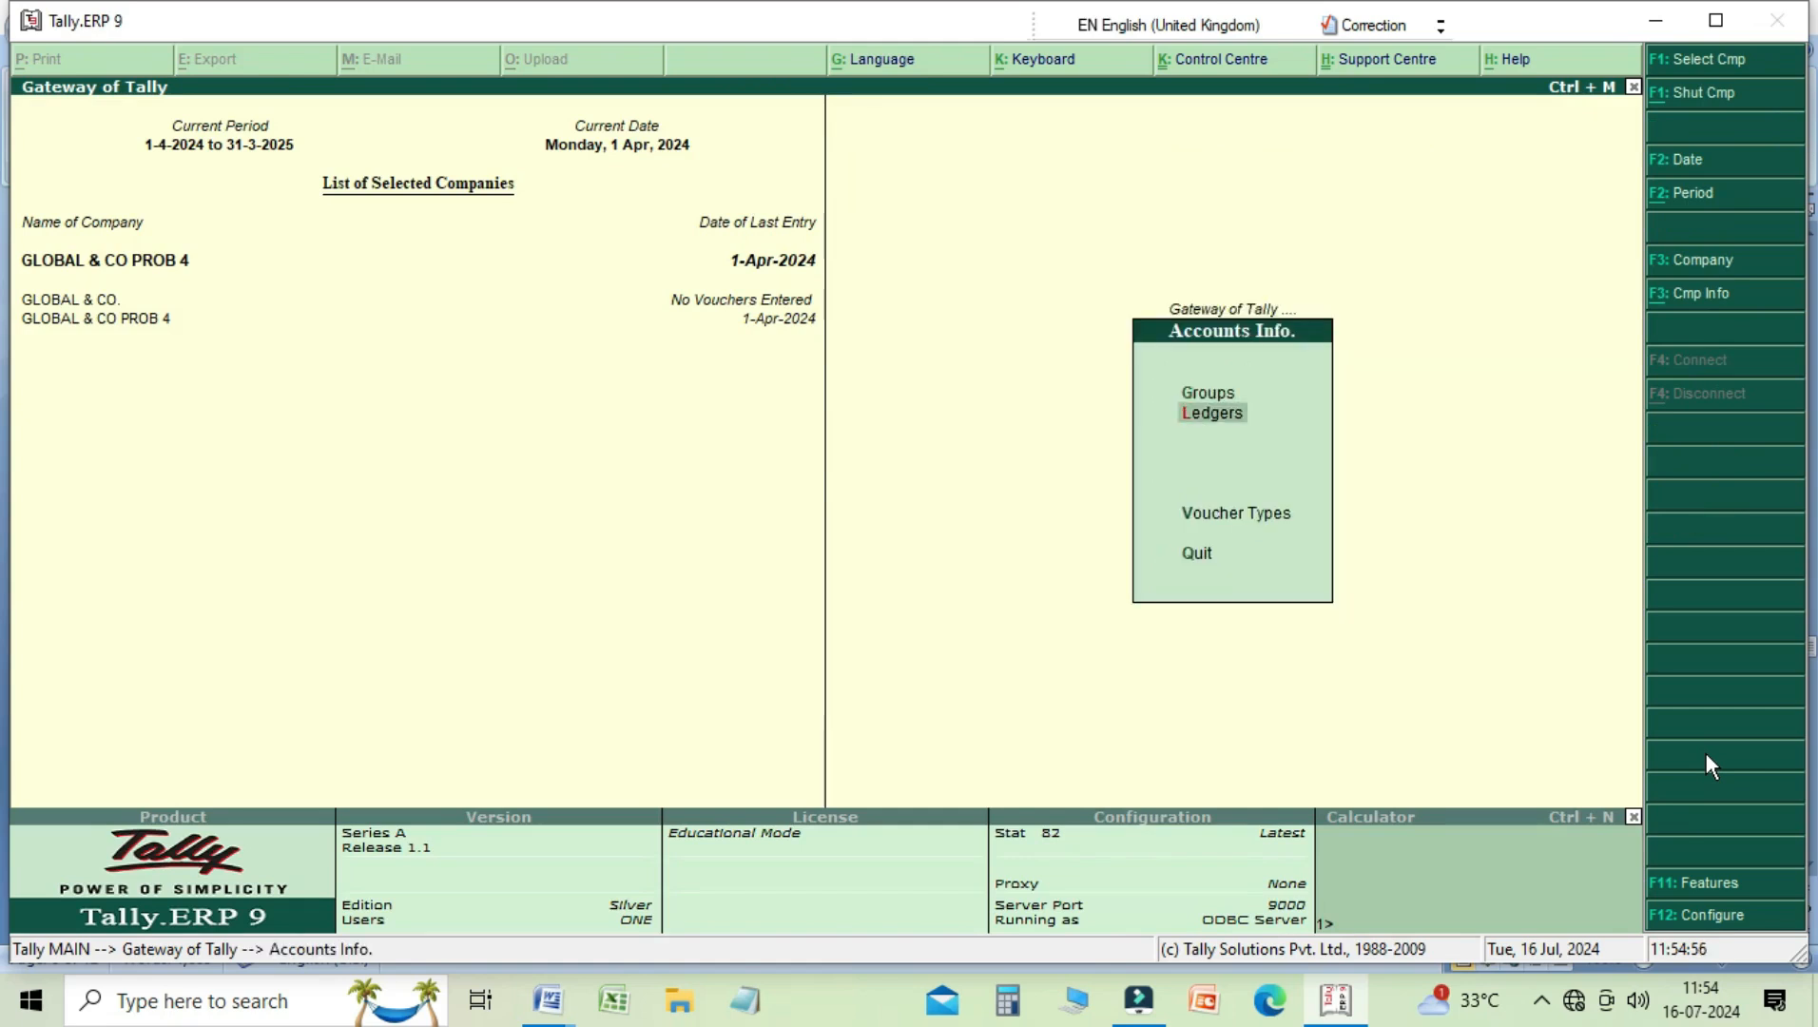
key(Return)
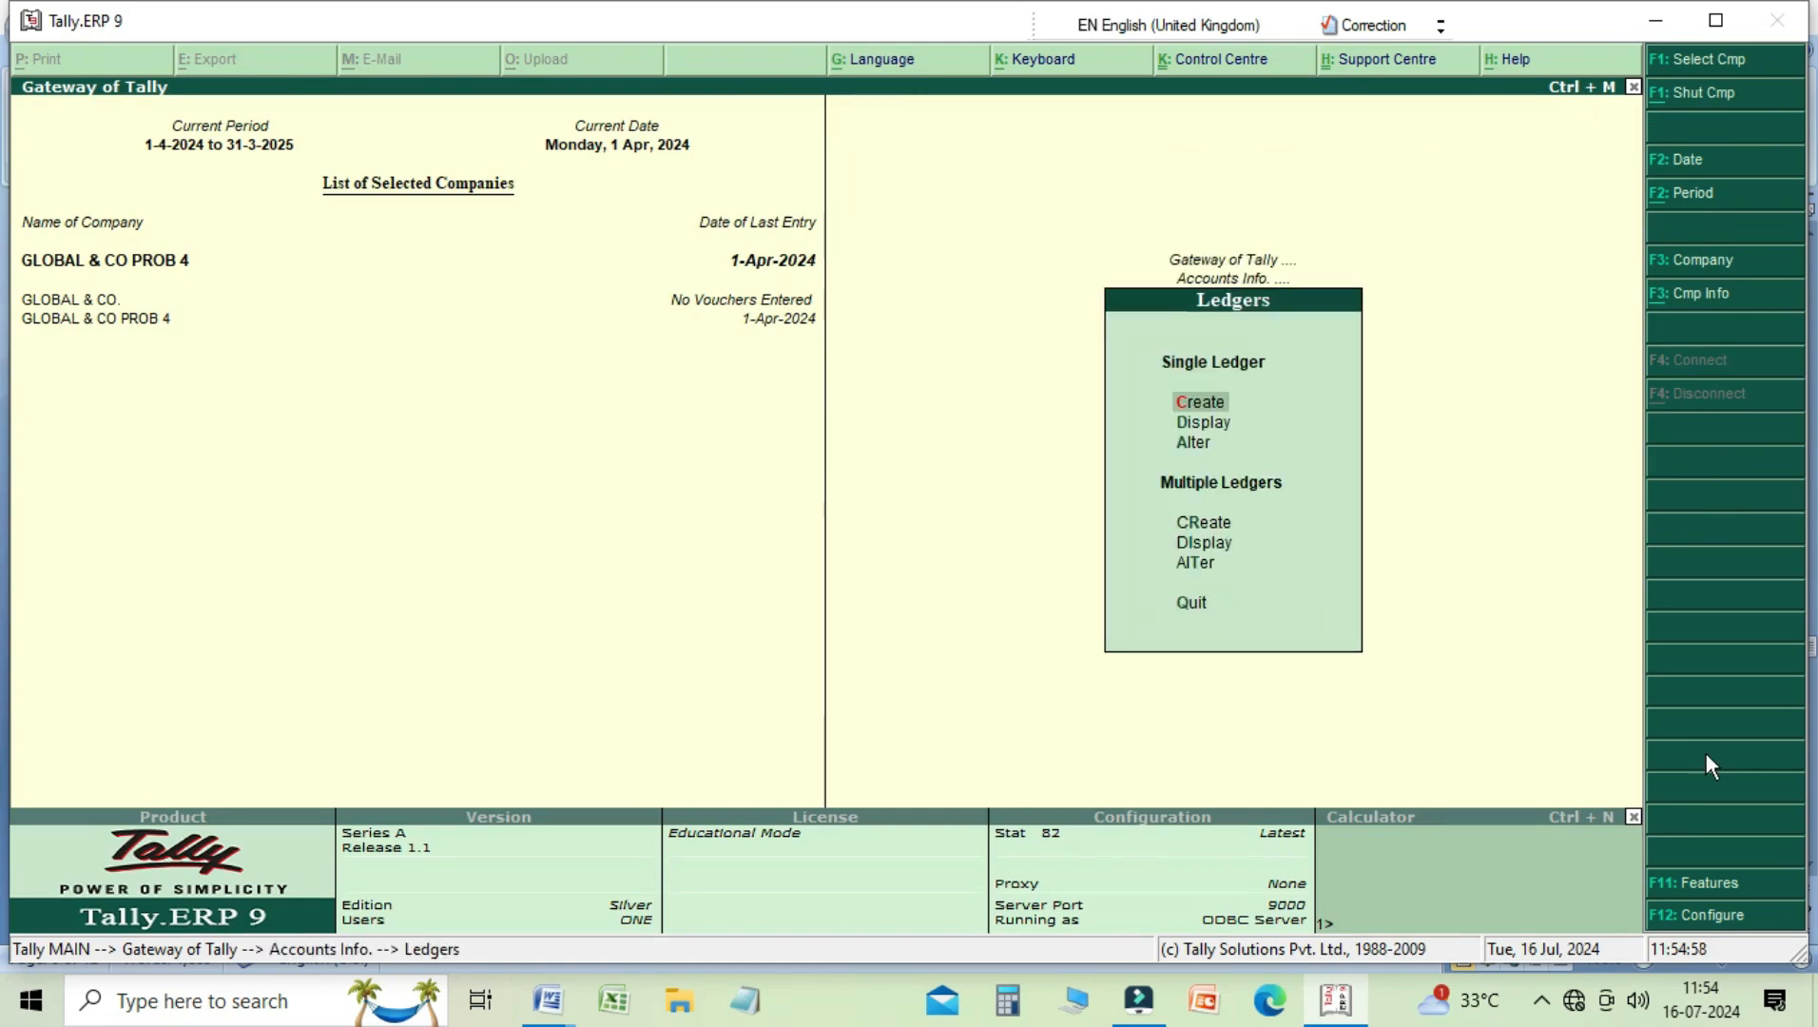
key(Return)
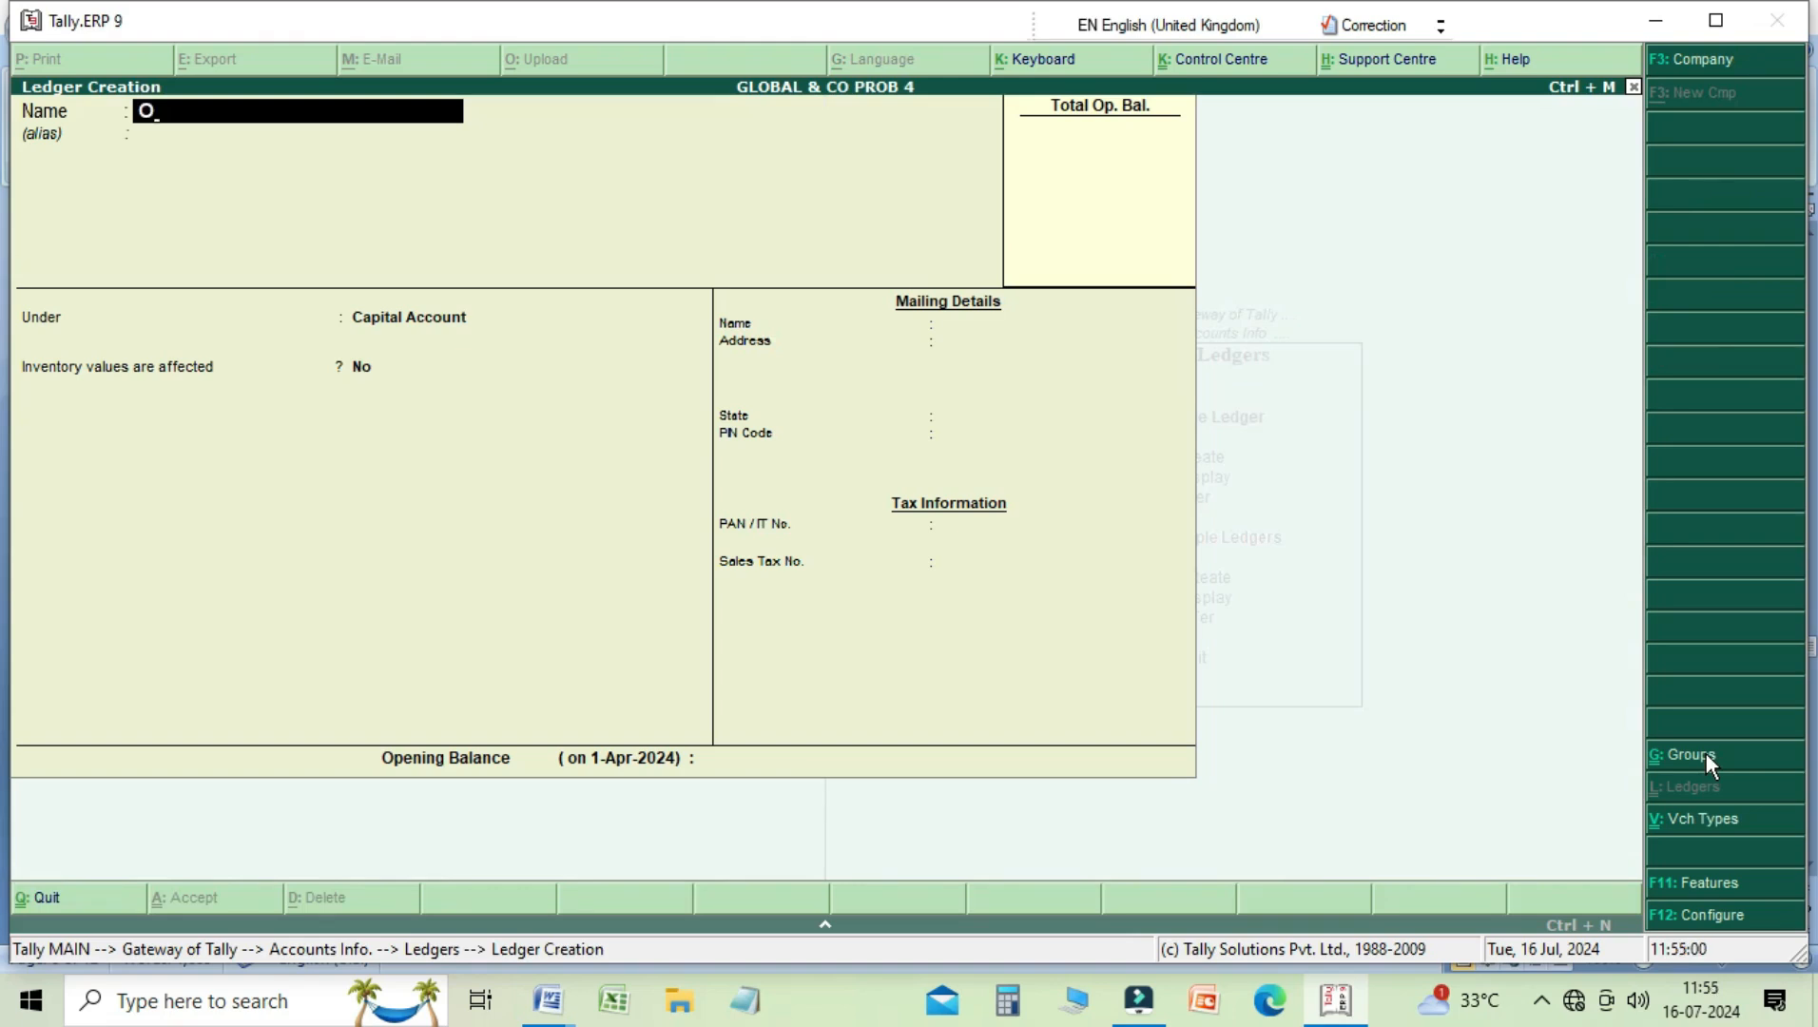
text(Pankaj a/c)
key(Return)
key(Return)
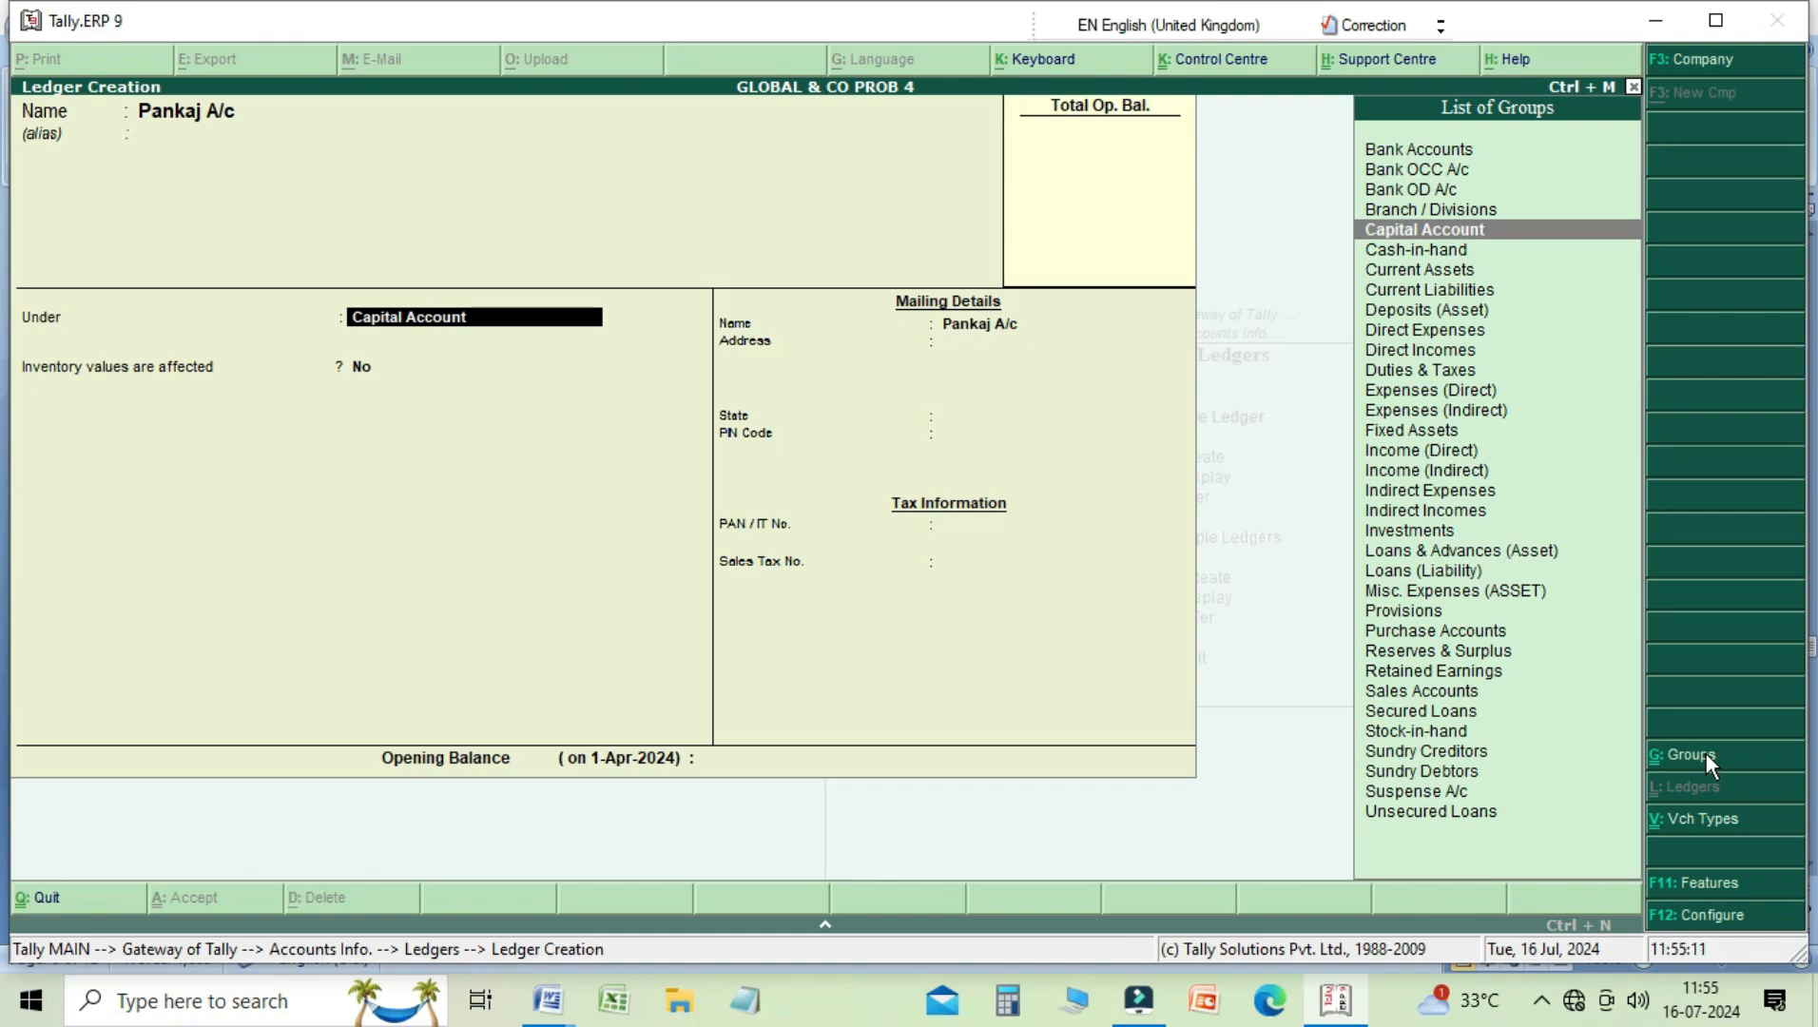
Step: Place the new party ledger under Sundry Creditors, save it with the remaining details left as they are, and leave ledger creation
key(Down)
key(Down)
key(Down)
key(Down)
key(Down)
key(Down)
key(Down)
key(Down)
key(Down)
key(Down)
key(Down)
key(Down)
key(Down)
key(Down)
key(Down)
key(Down)
key(Down)
key(Down)
key(Down)
key(Down)
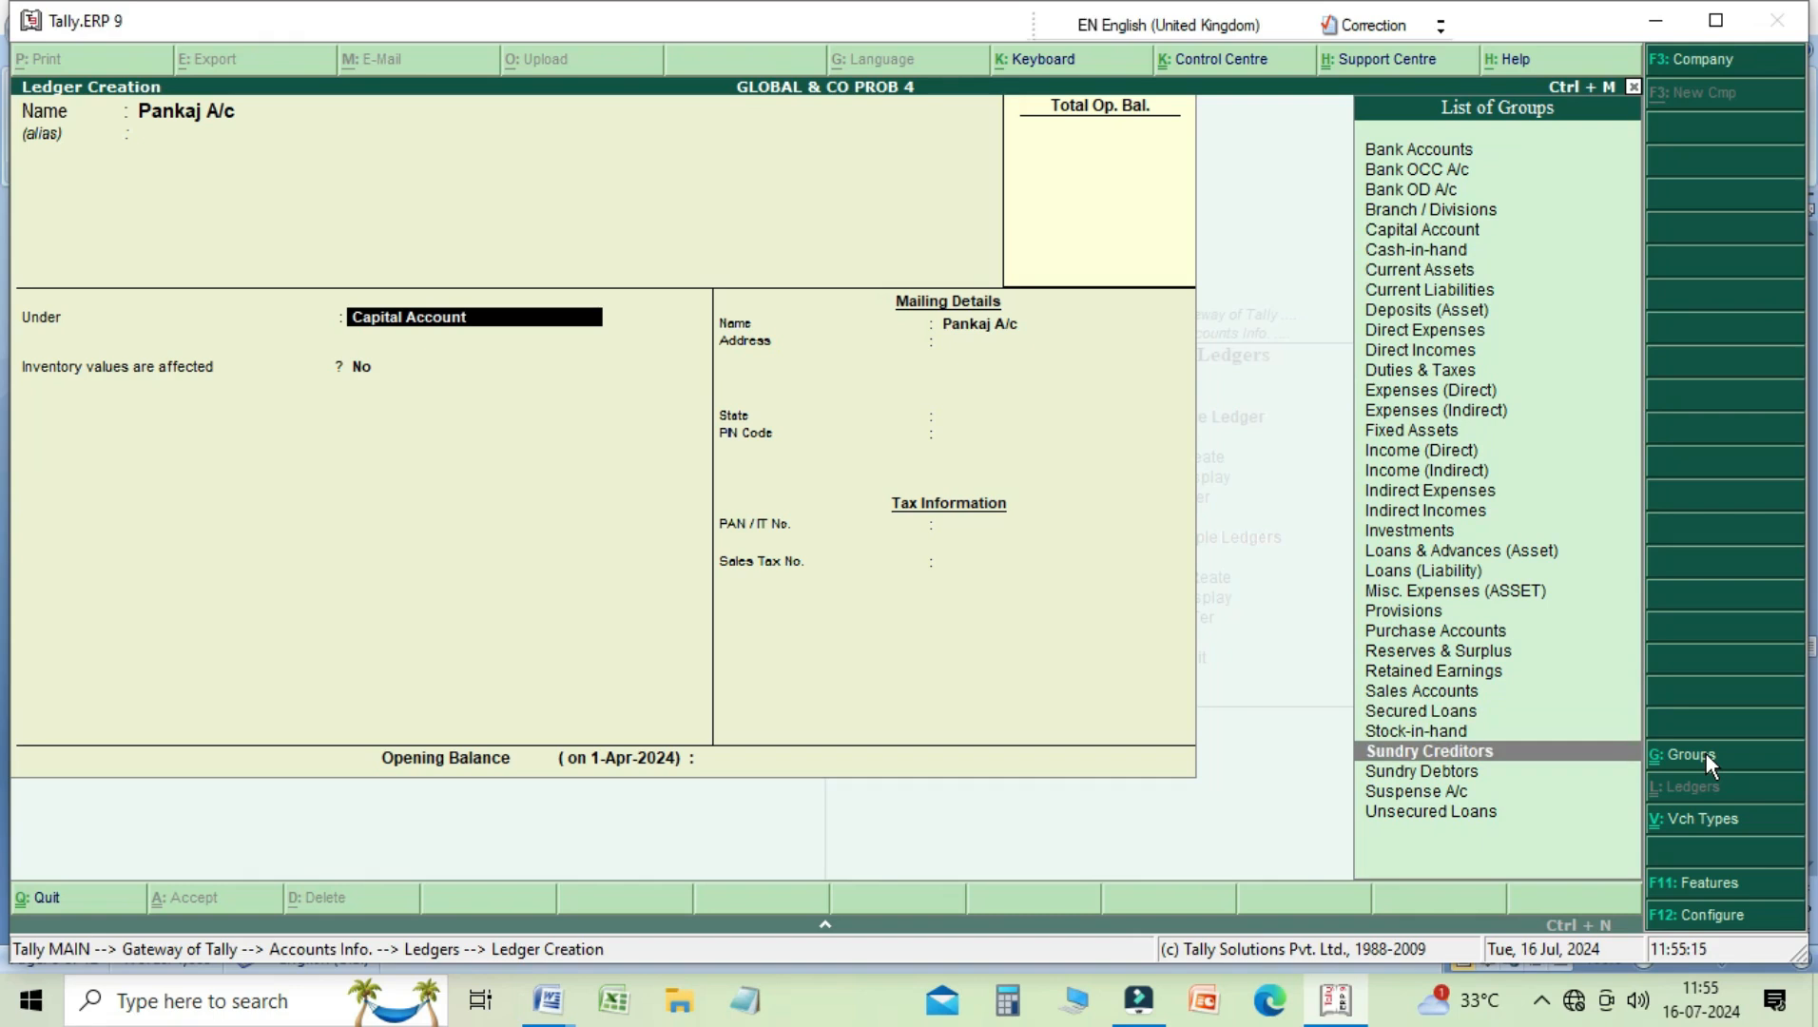
key(Return)
key(Return)
key(Return)
key(Return)
key(Return)
key(Return)
key(Return)
key(n)
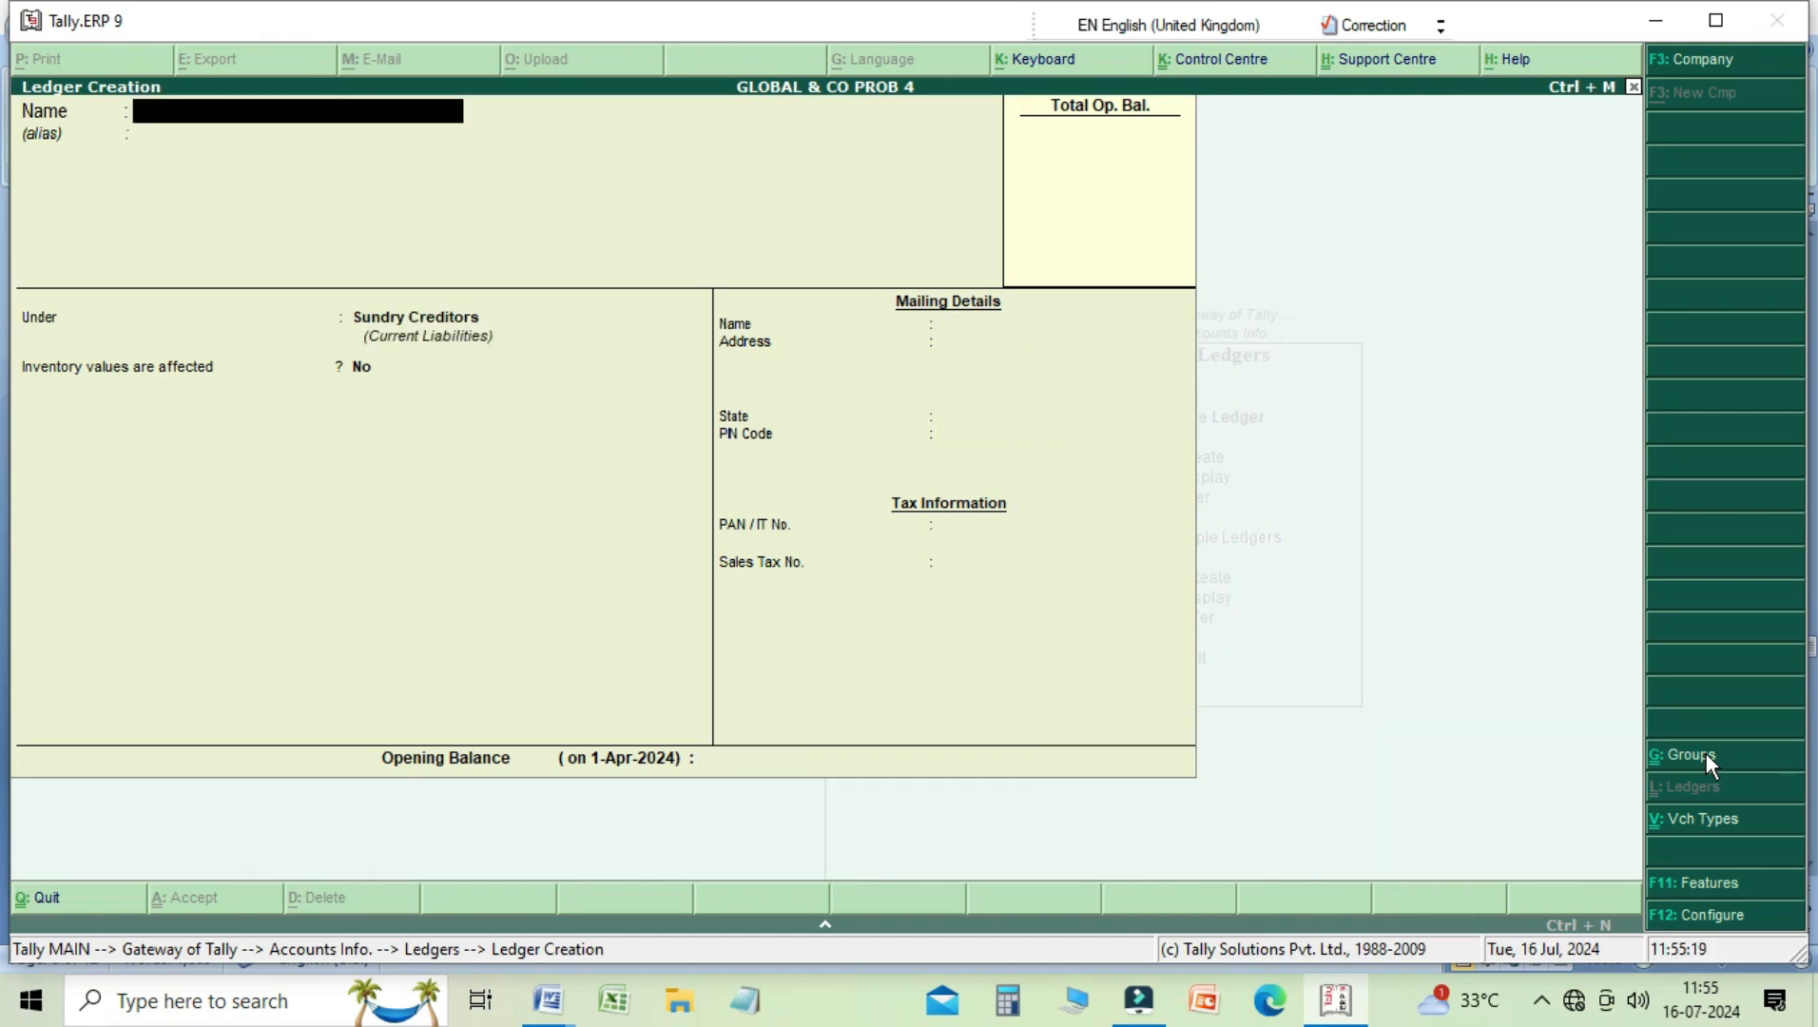
key(Escape)
key(y)
key(Escape)
key(Escape)
Step: Start a new Receipt voucher and credit the newly created party ledger with 1,000
key(v)
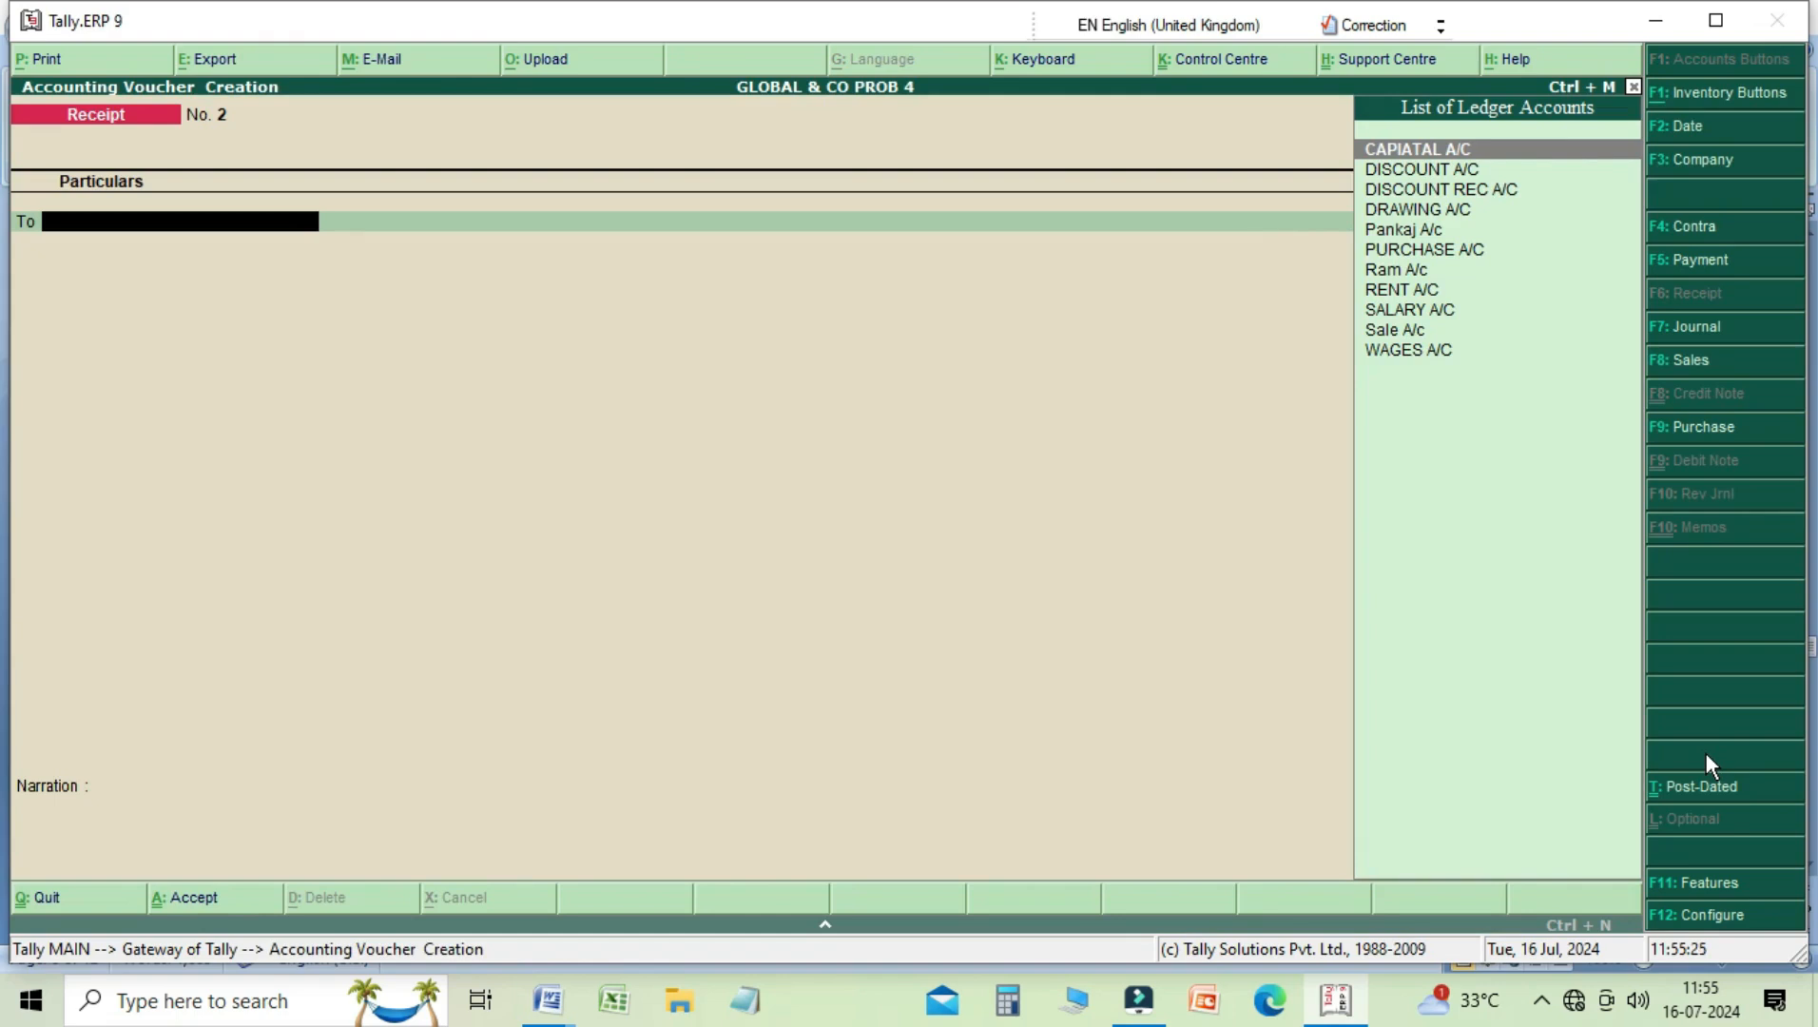
key(Down)
key(Down)
key(Down)
key(Down)
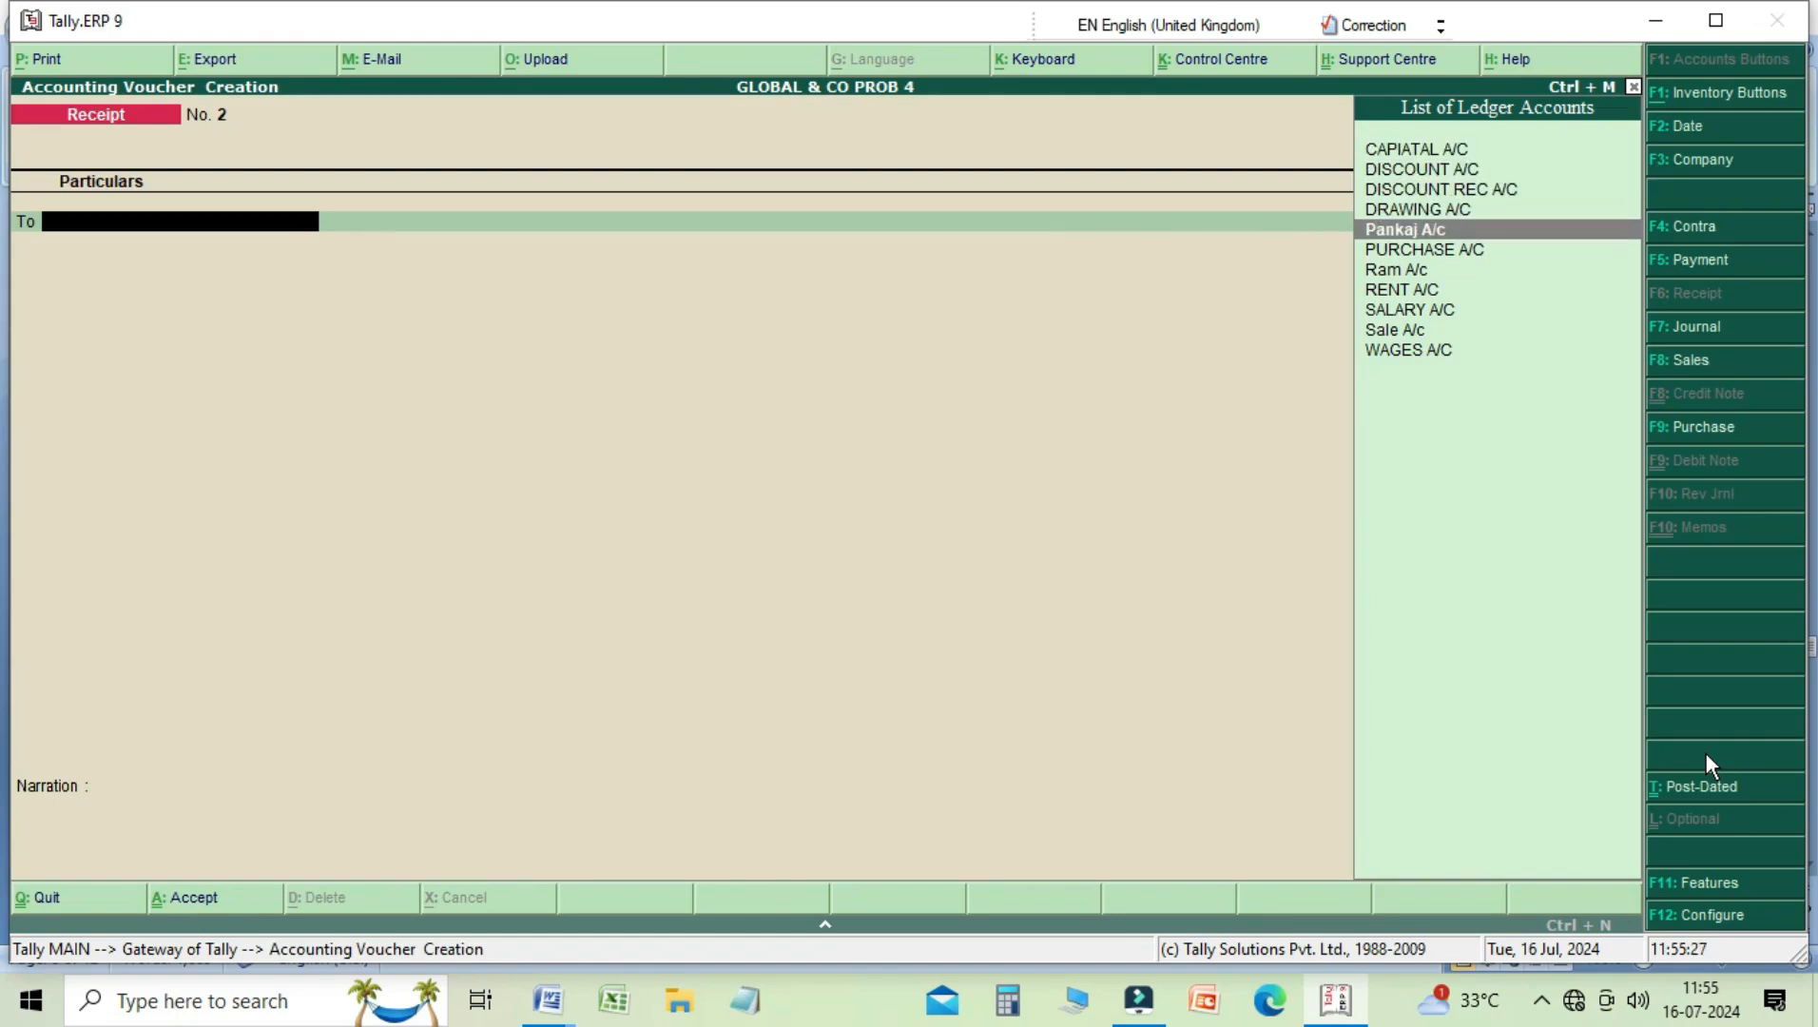
key(Return)
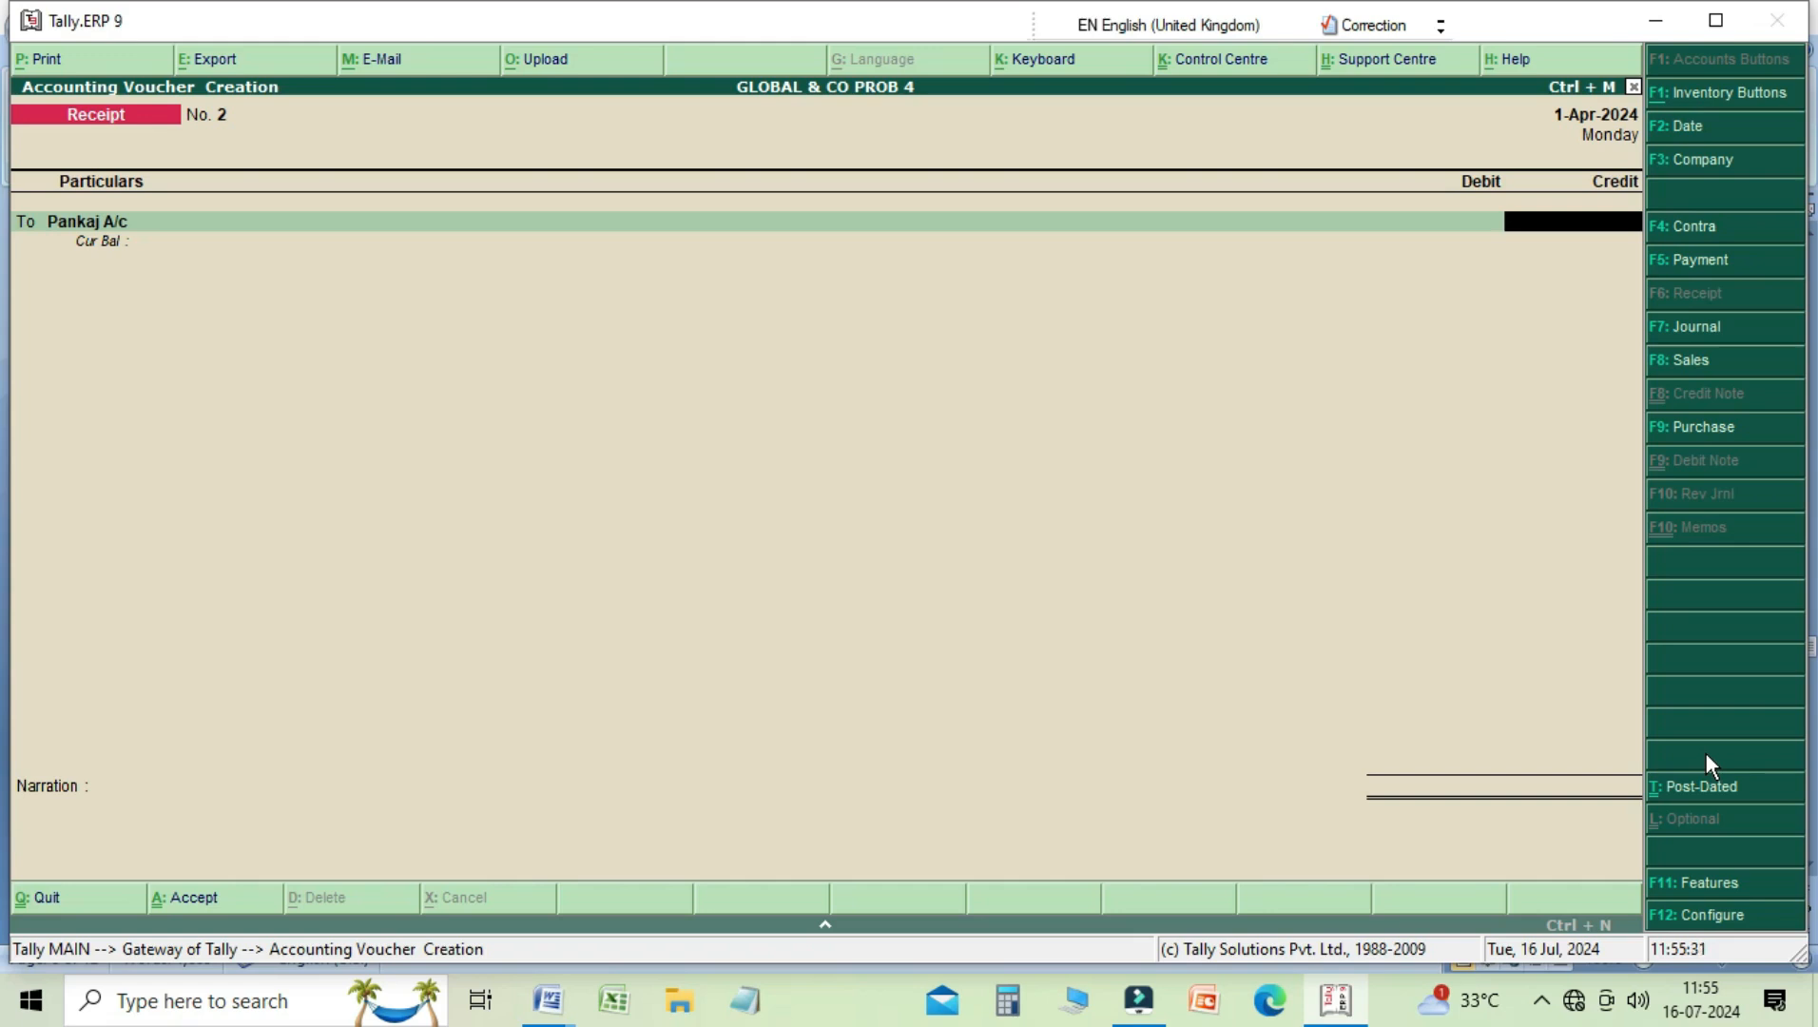
text(1000)
key(Return)
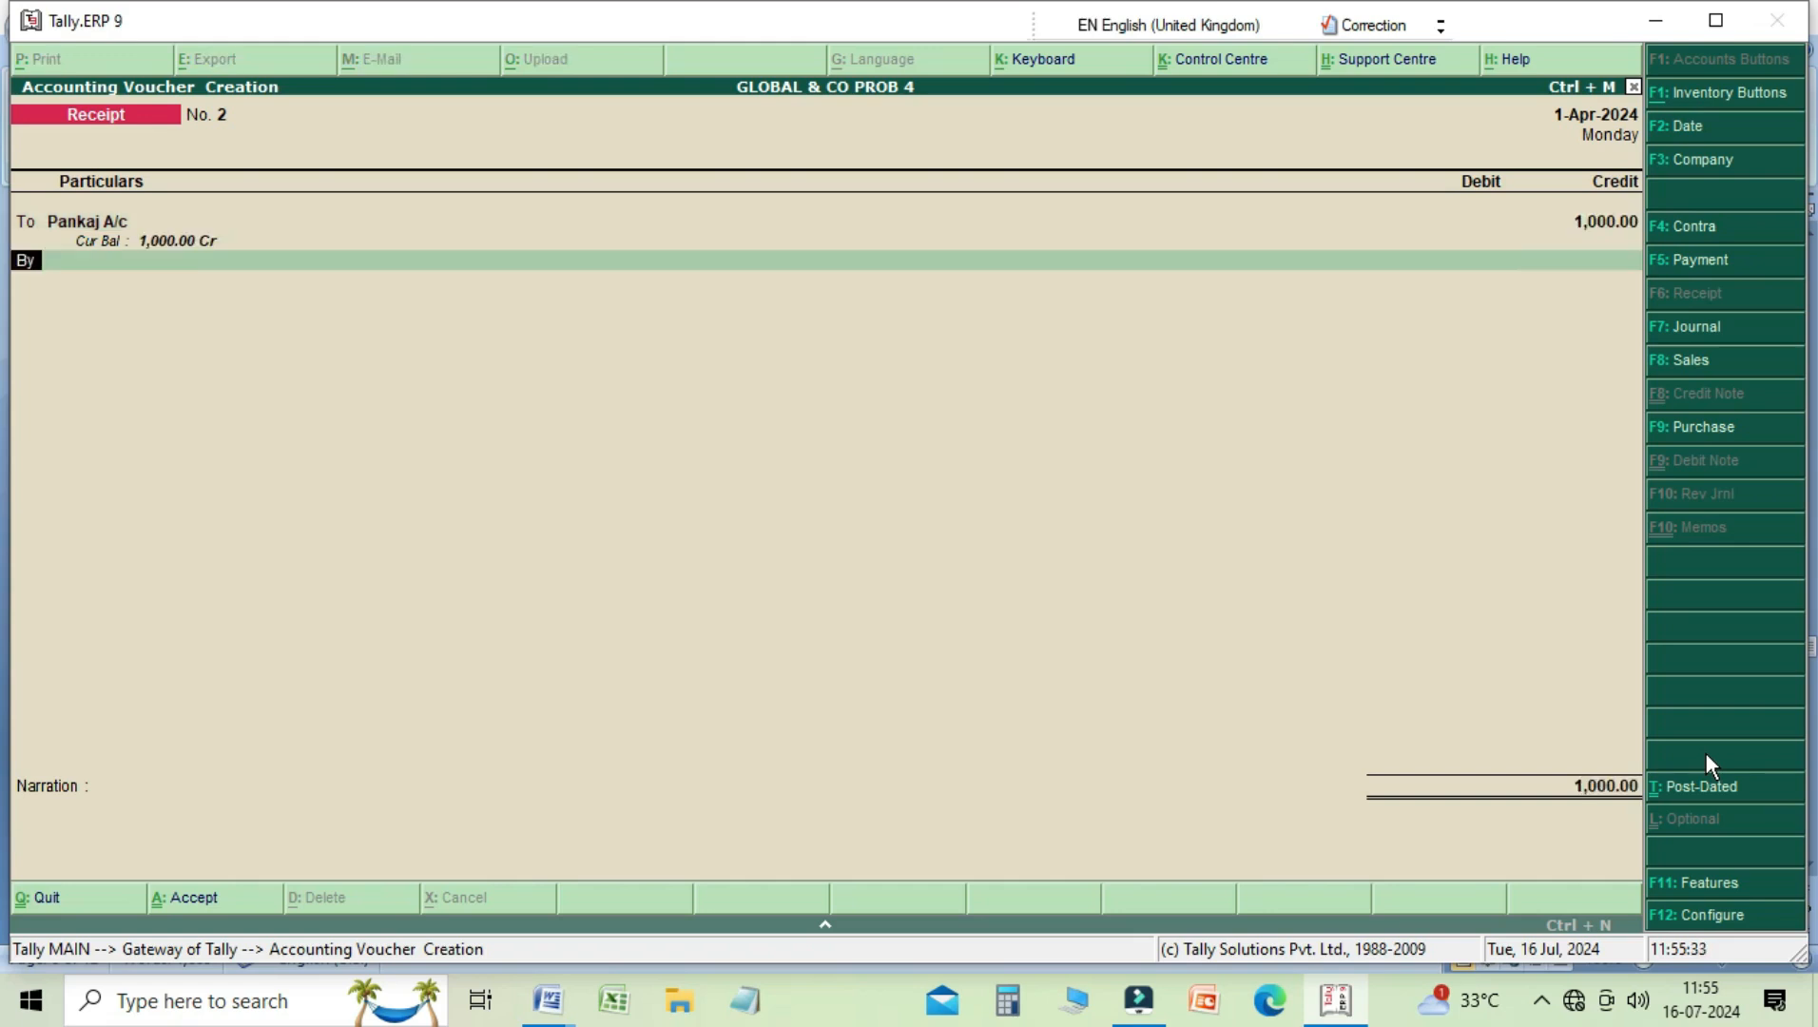
Step: Debit Cash with 900 in the Receipt voucher
key(Return)
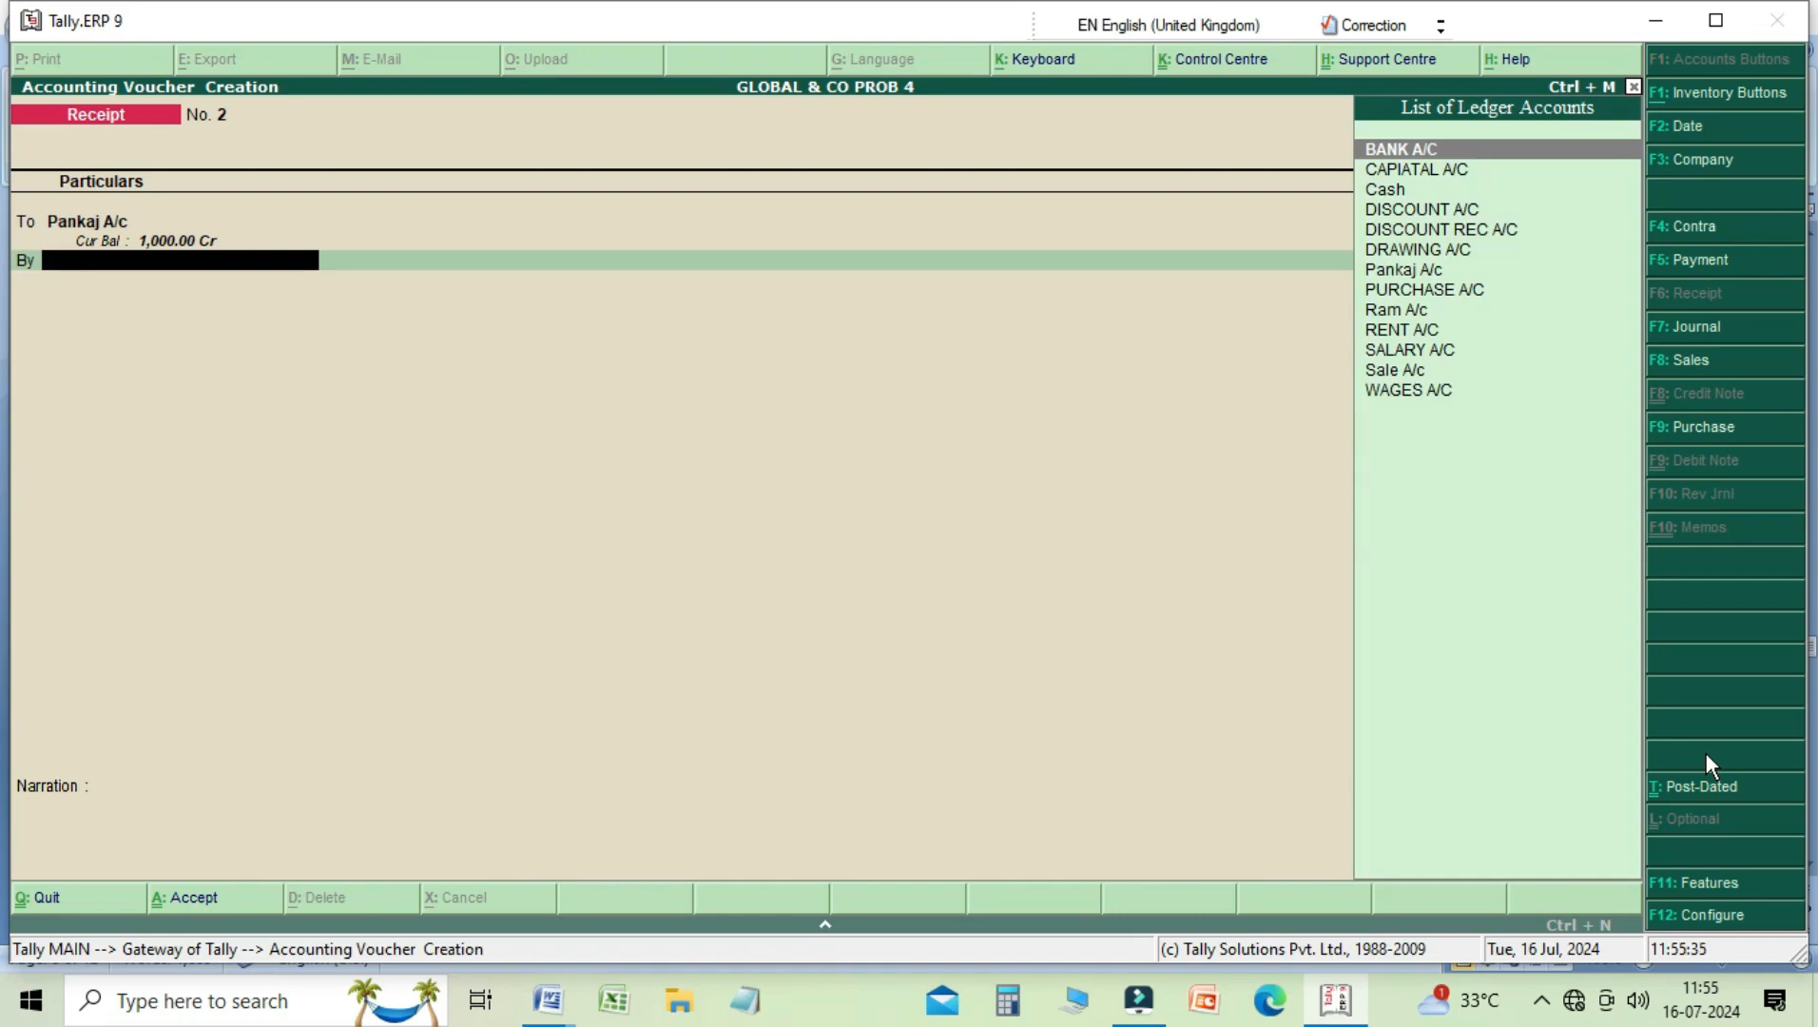
key(Down)
key(Down)
key(Return)
text(9000)
key(BackSpace)
key(Return)
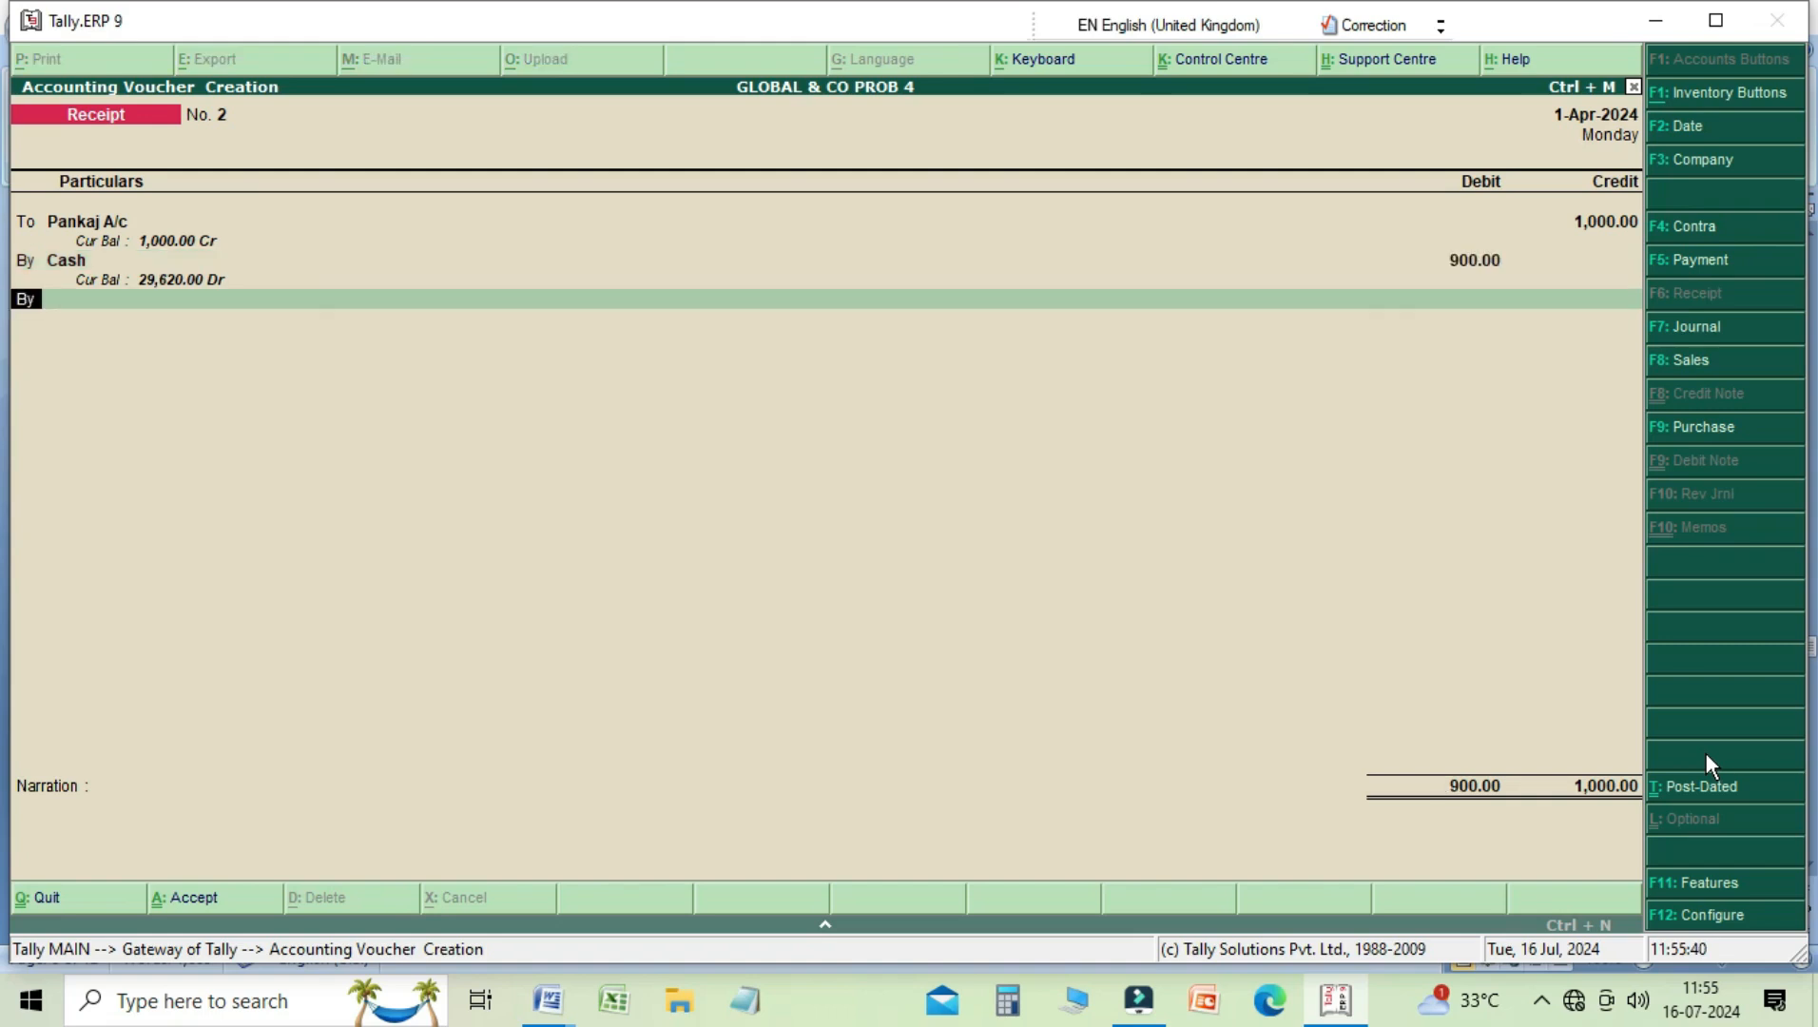
Step: Debit DISCOUNT REC A/C with the remaining 100 in the Receipt voucher
key(Down)
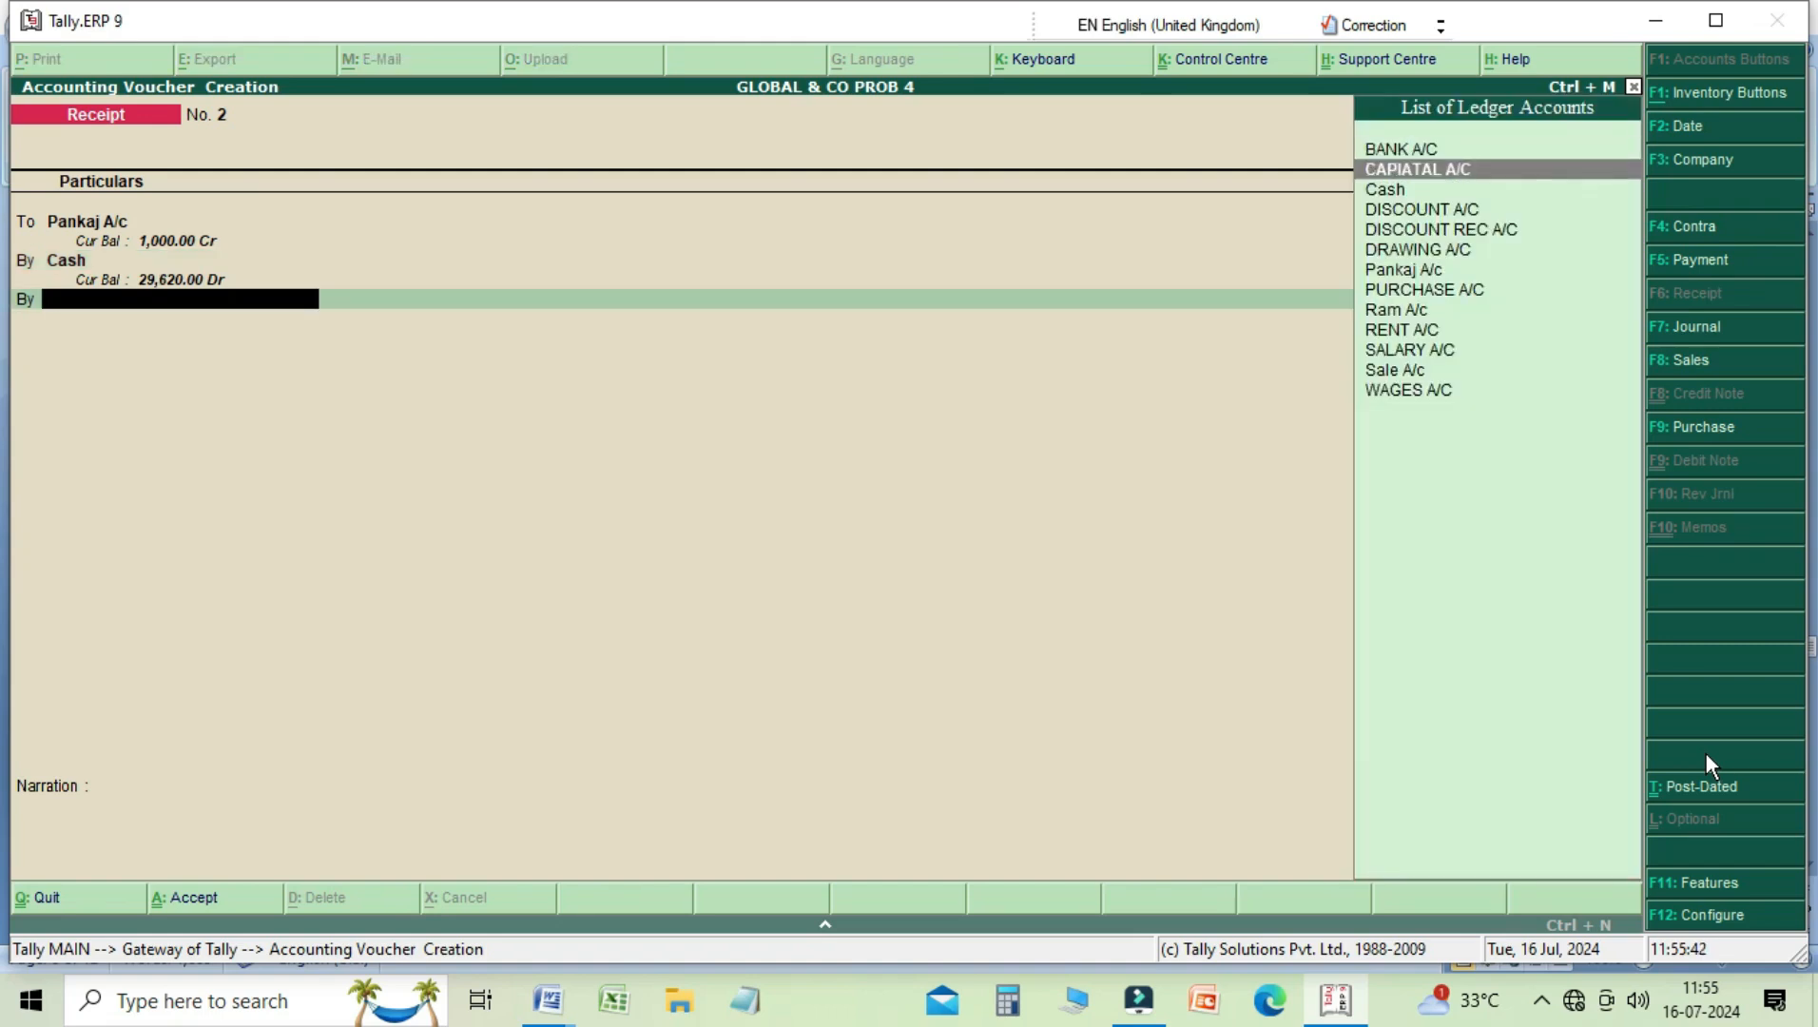
key(Down)
key(Down)
key(Down)
key(Return)
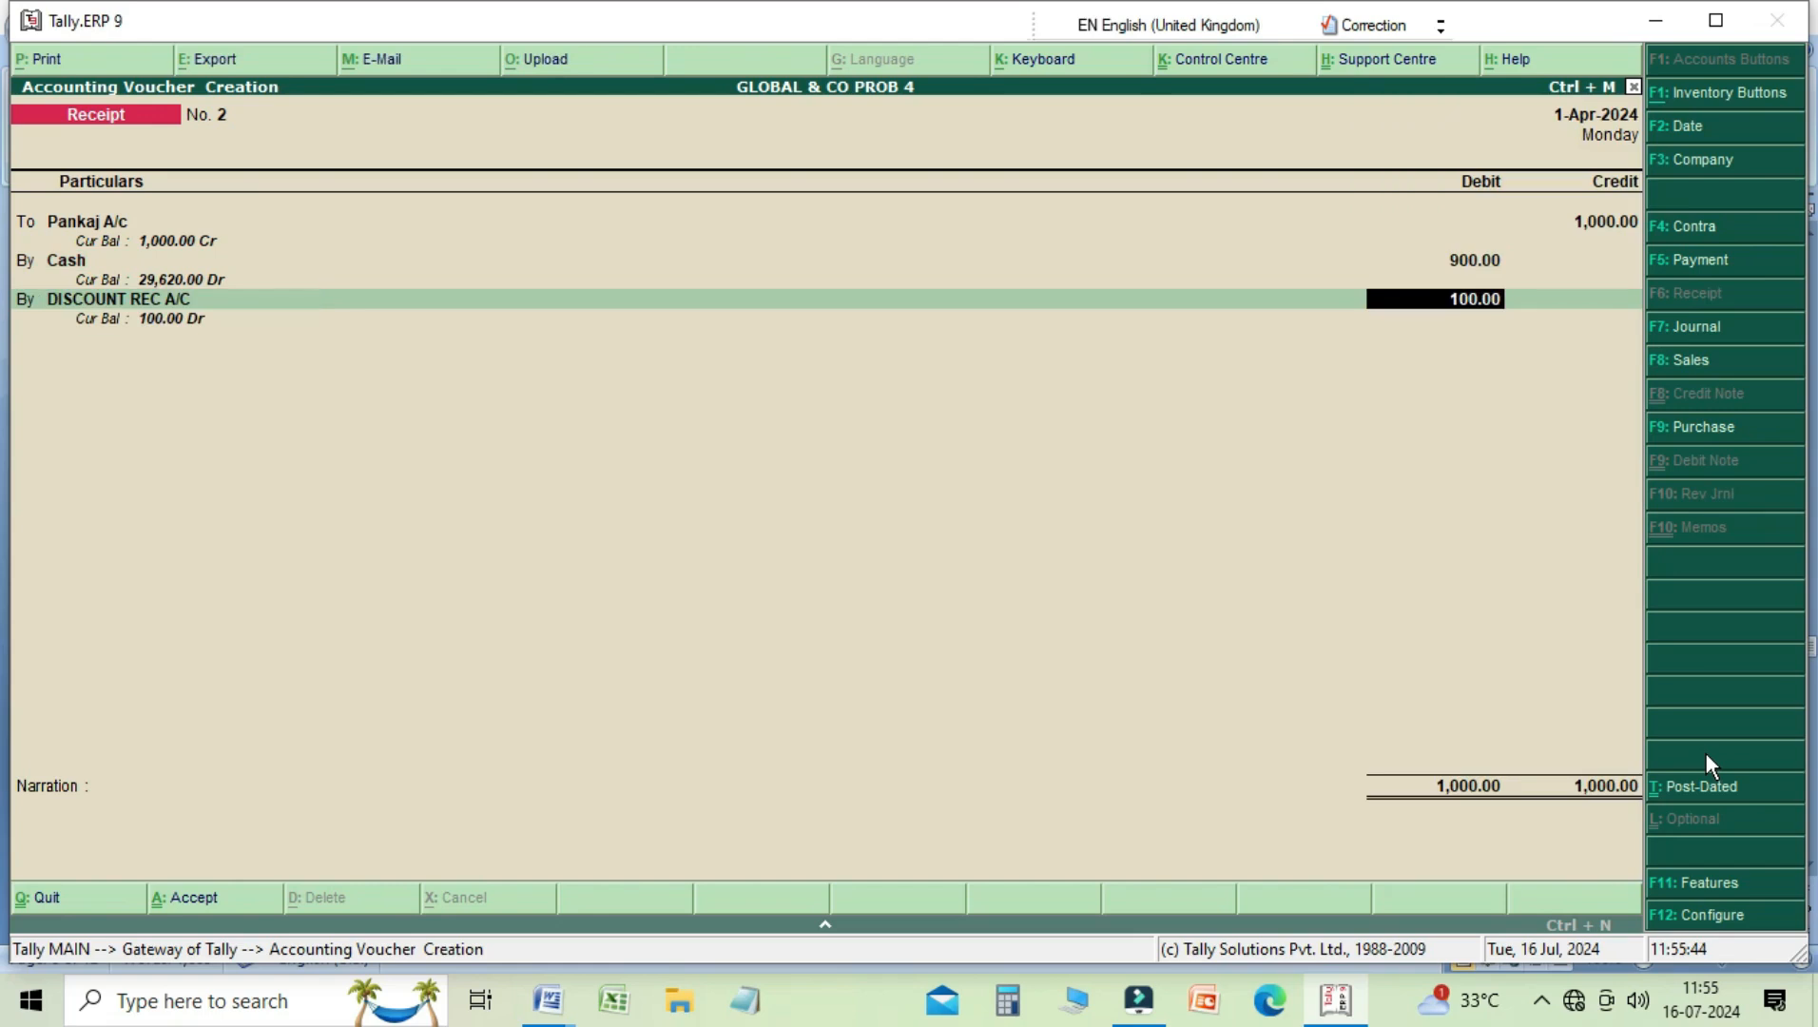
key(Return)
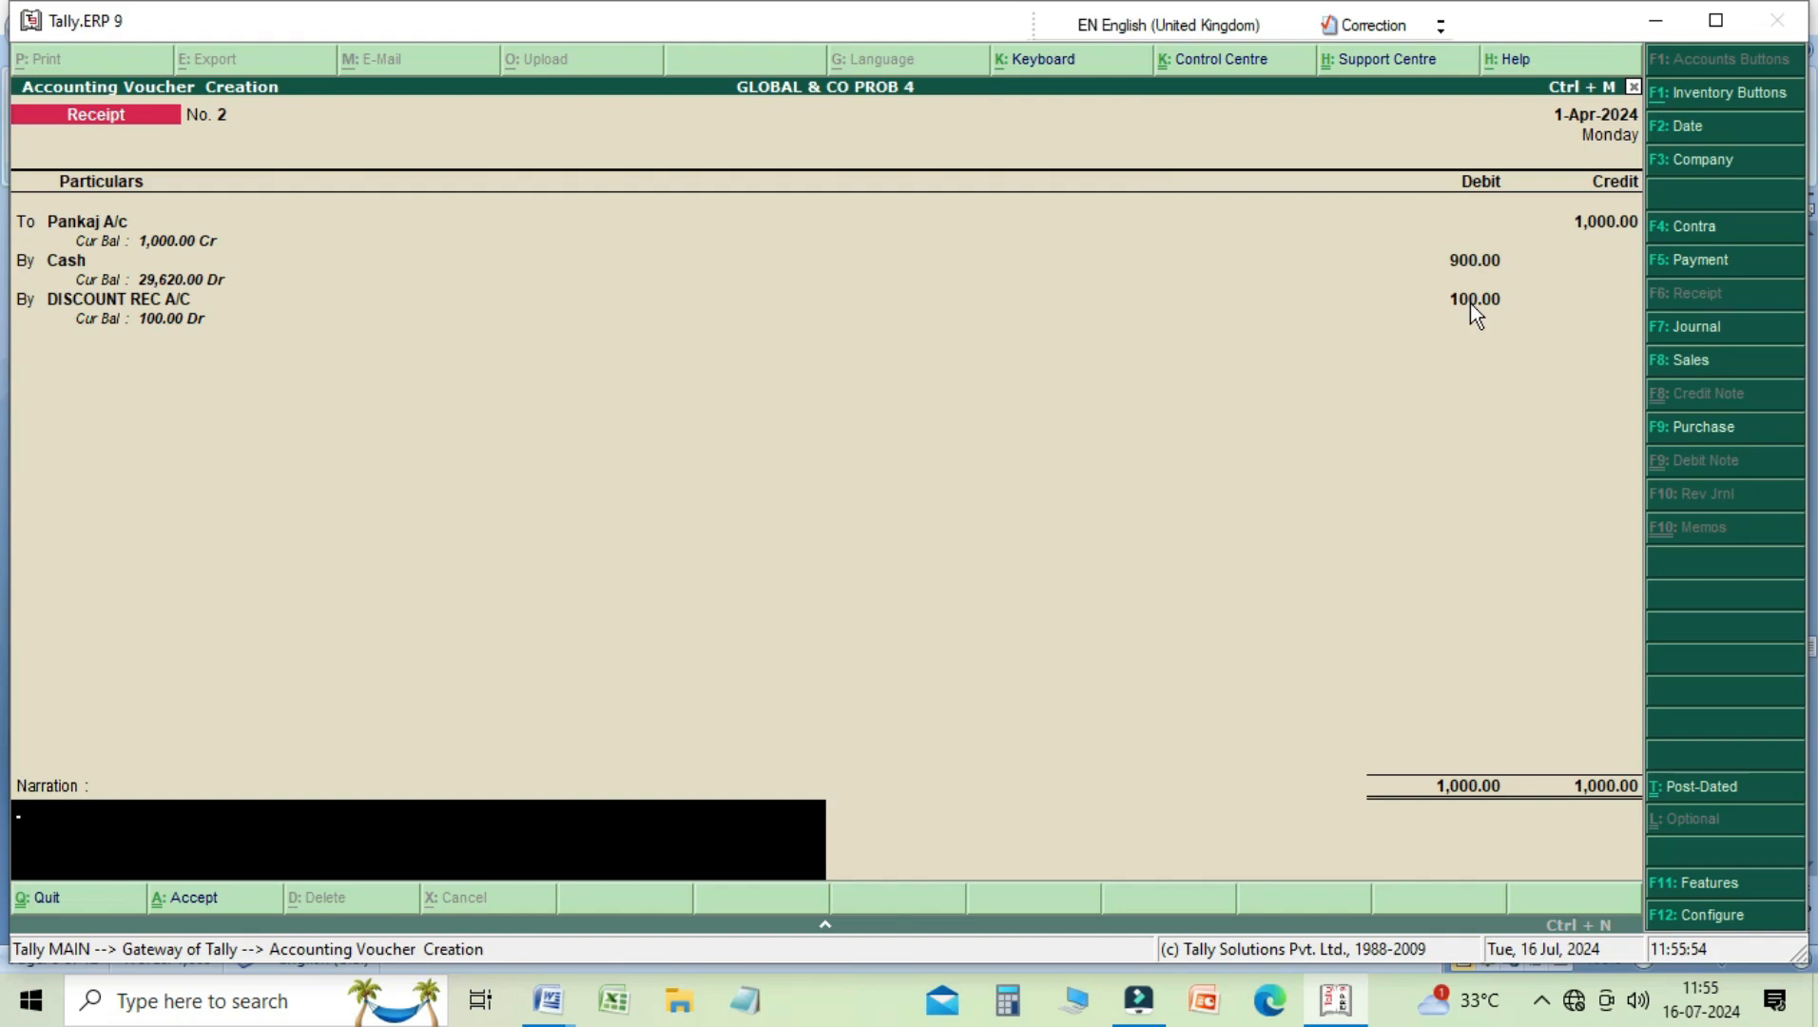
Step: Enter the narration "being cash received from", the party's name and "and discounr allowed", and save the Receipt voucher
text(being cash received)
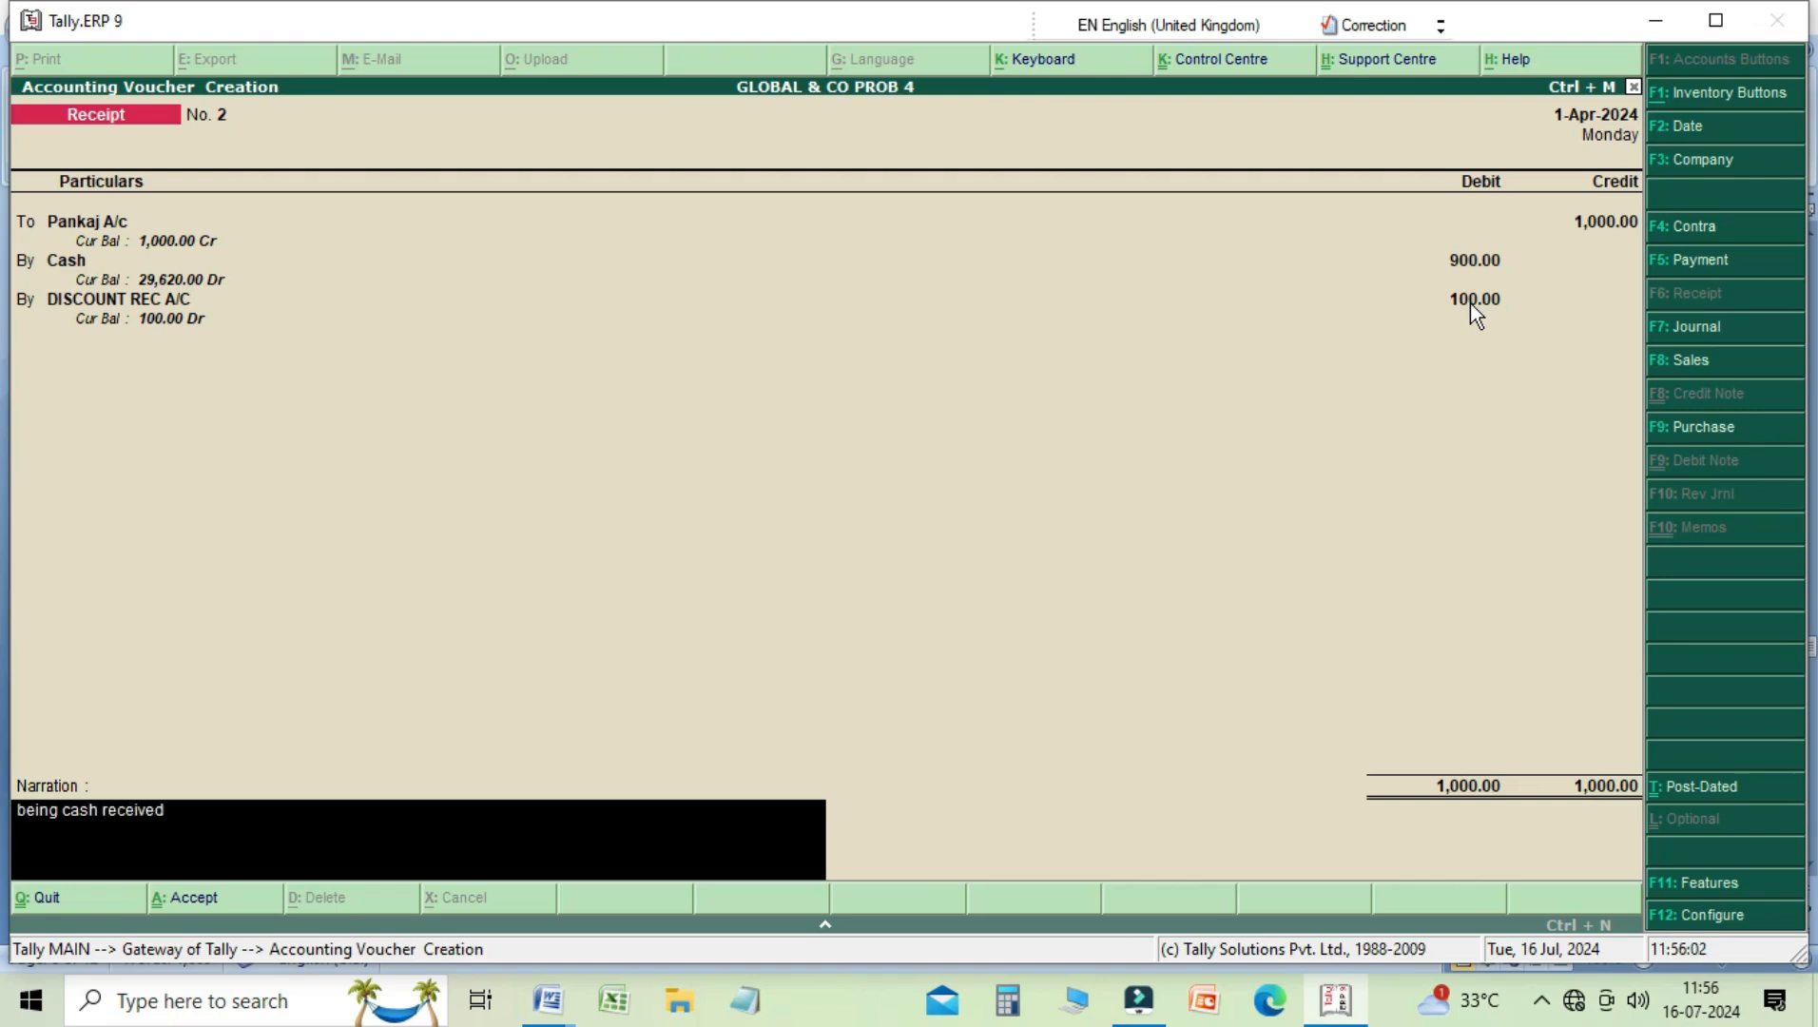
text( from pankaj and discounr)
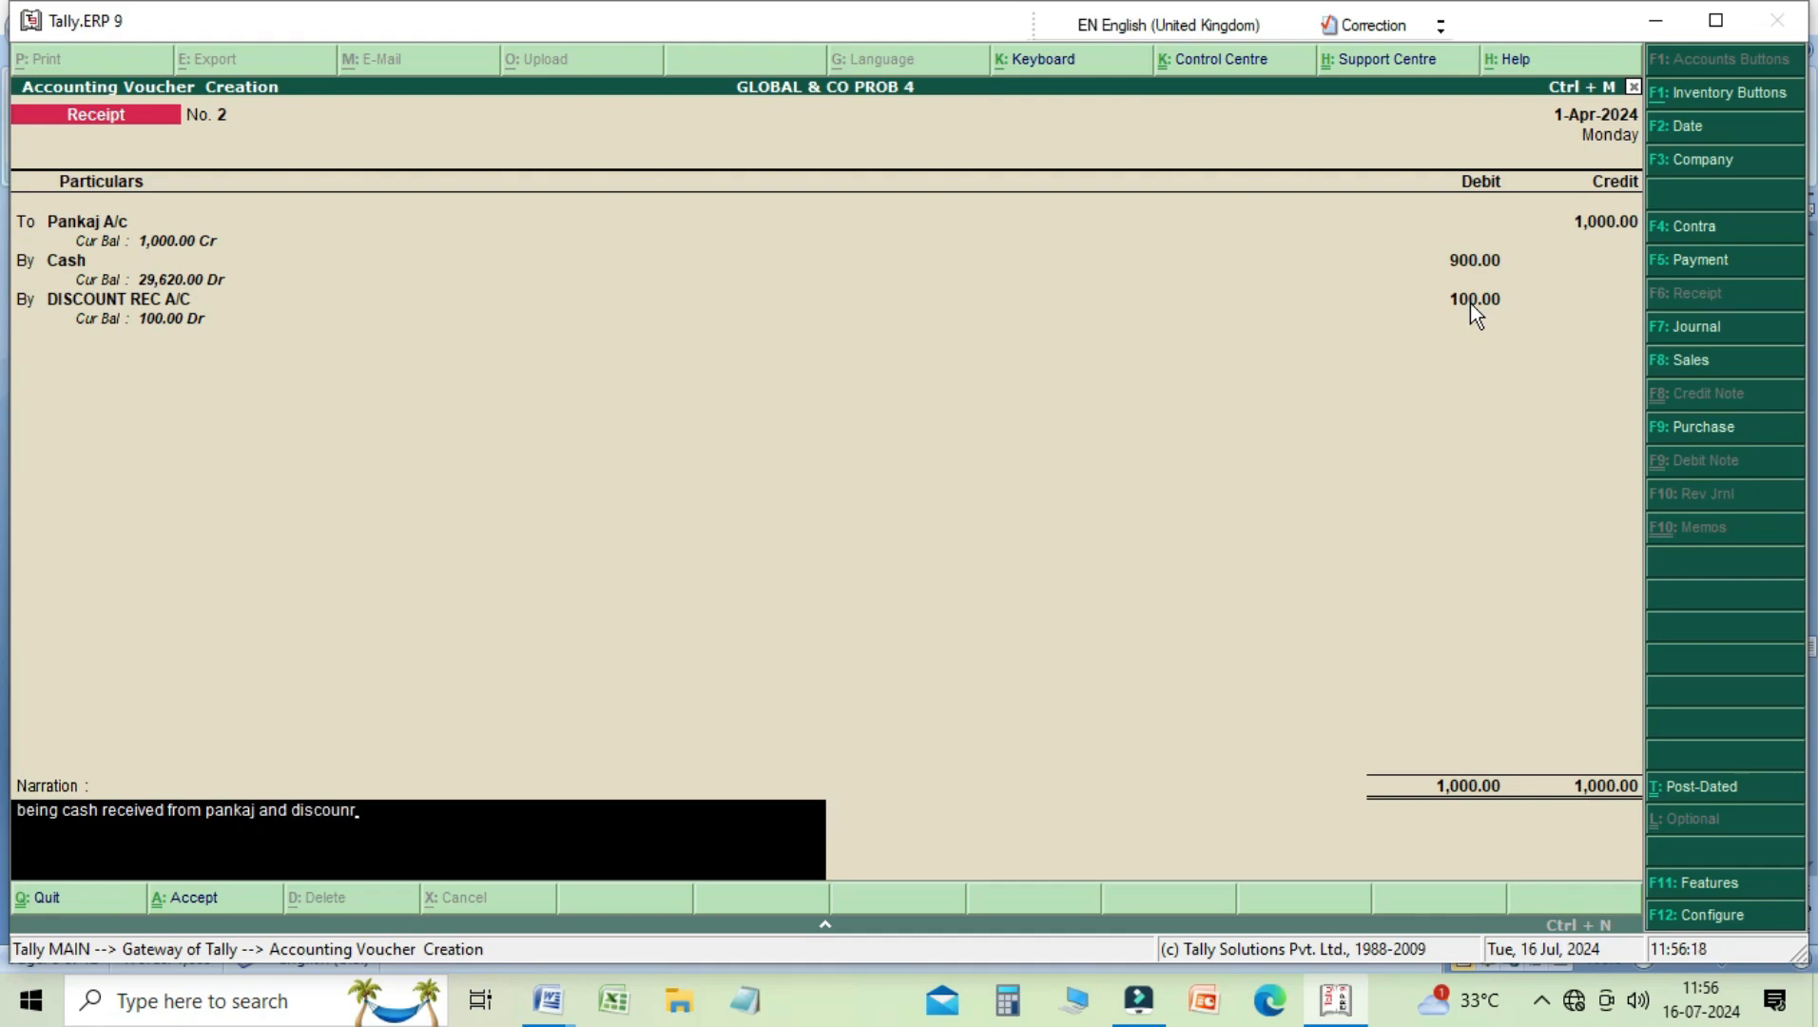
text( allowed)
key(Return)
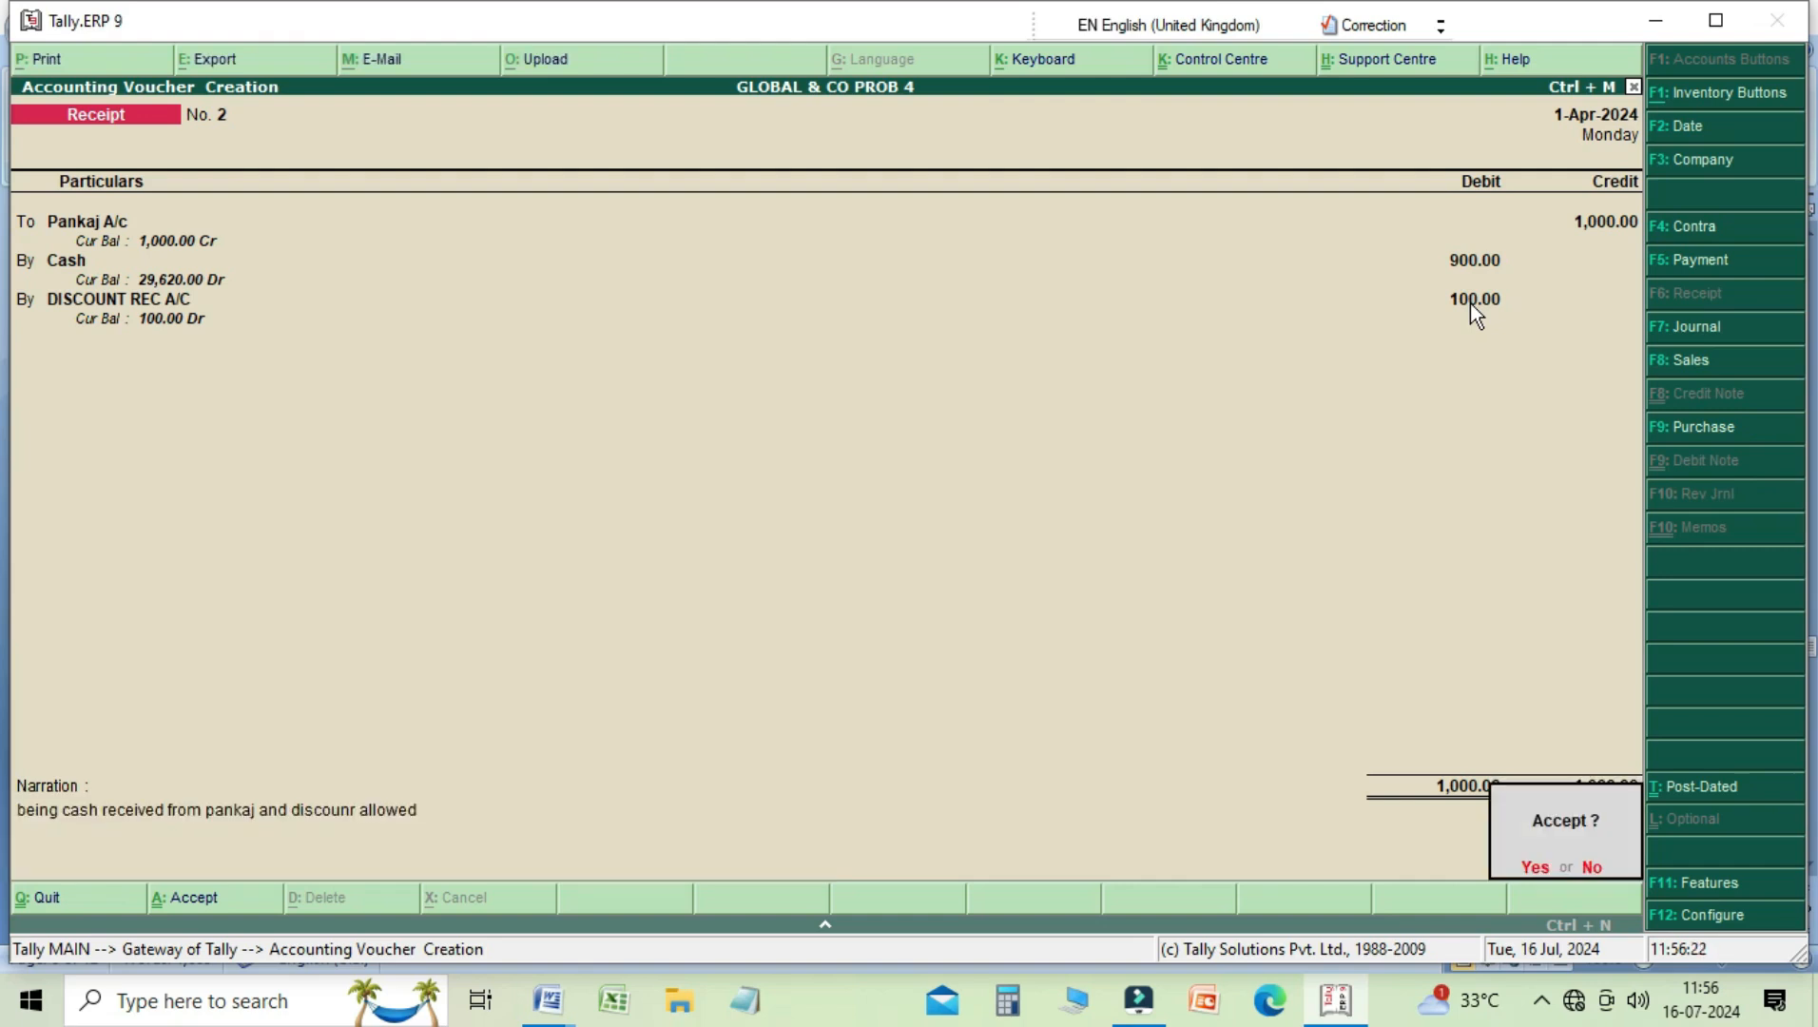
key(Return)
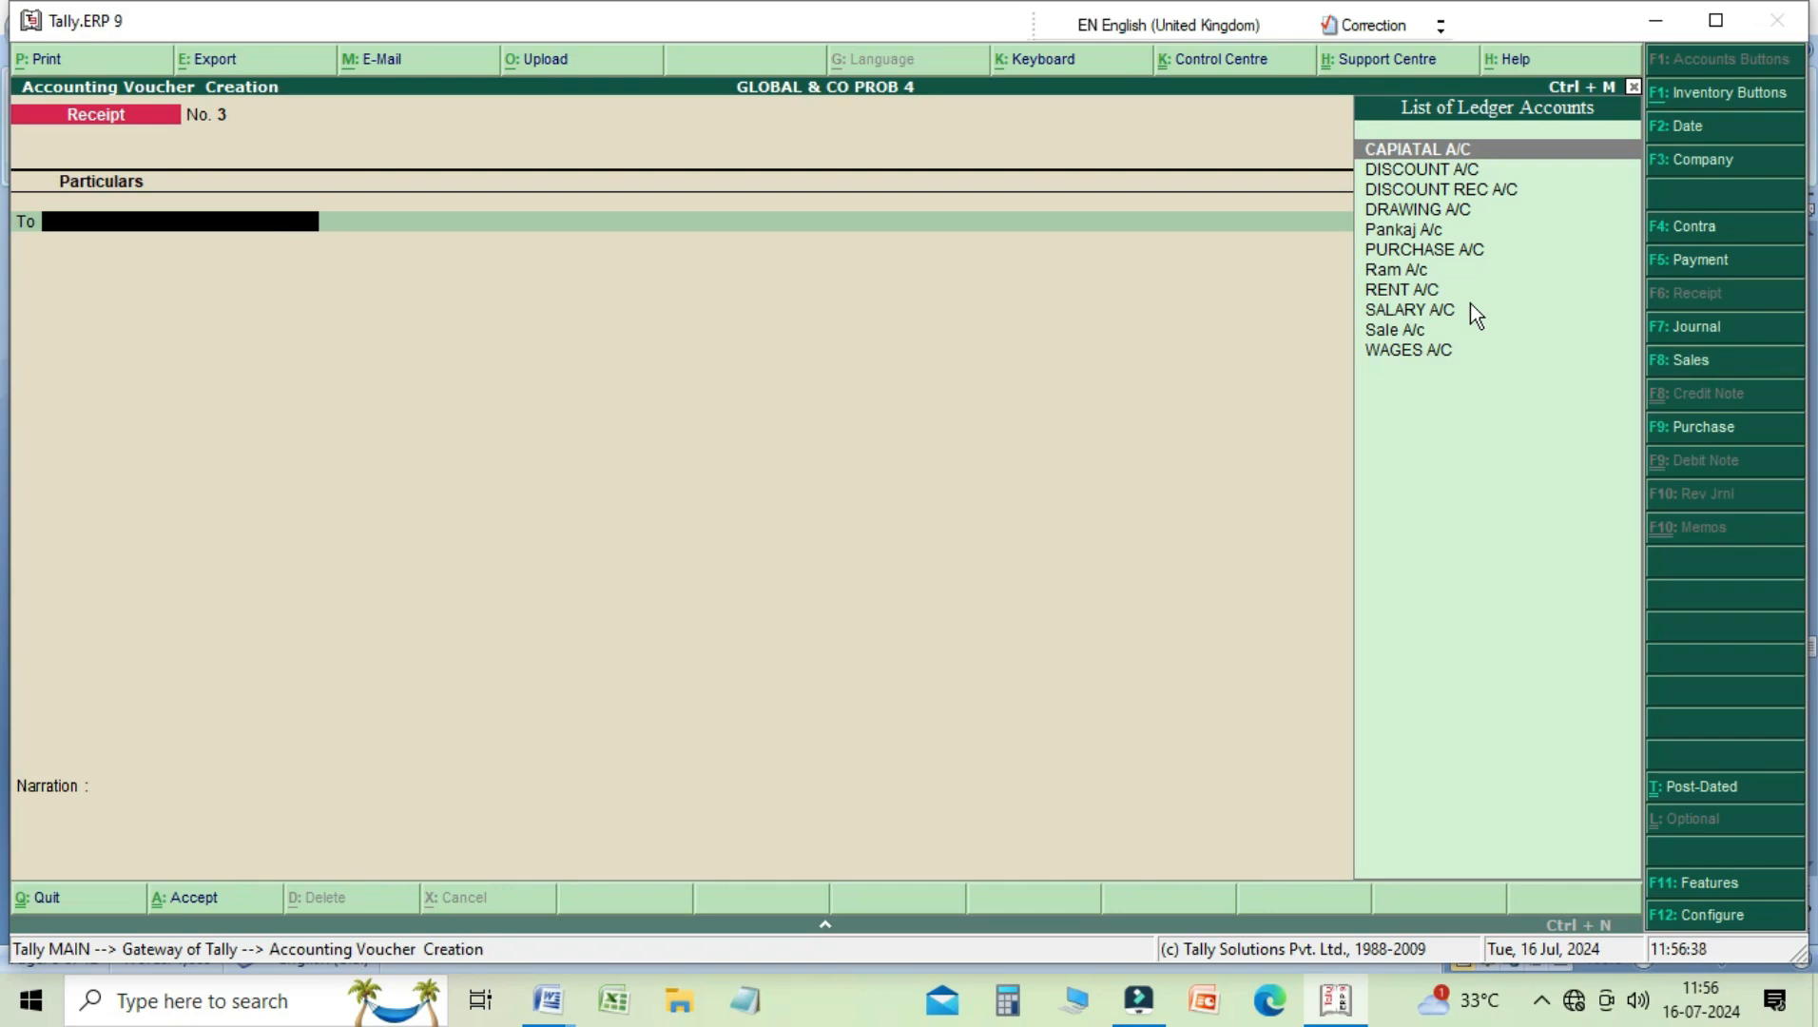
Step: In a new Contra voucher, credit BANK A/C with 3,000 and debit Cash with the same amount
key(F4)
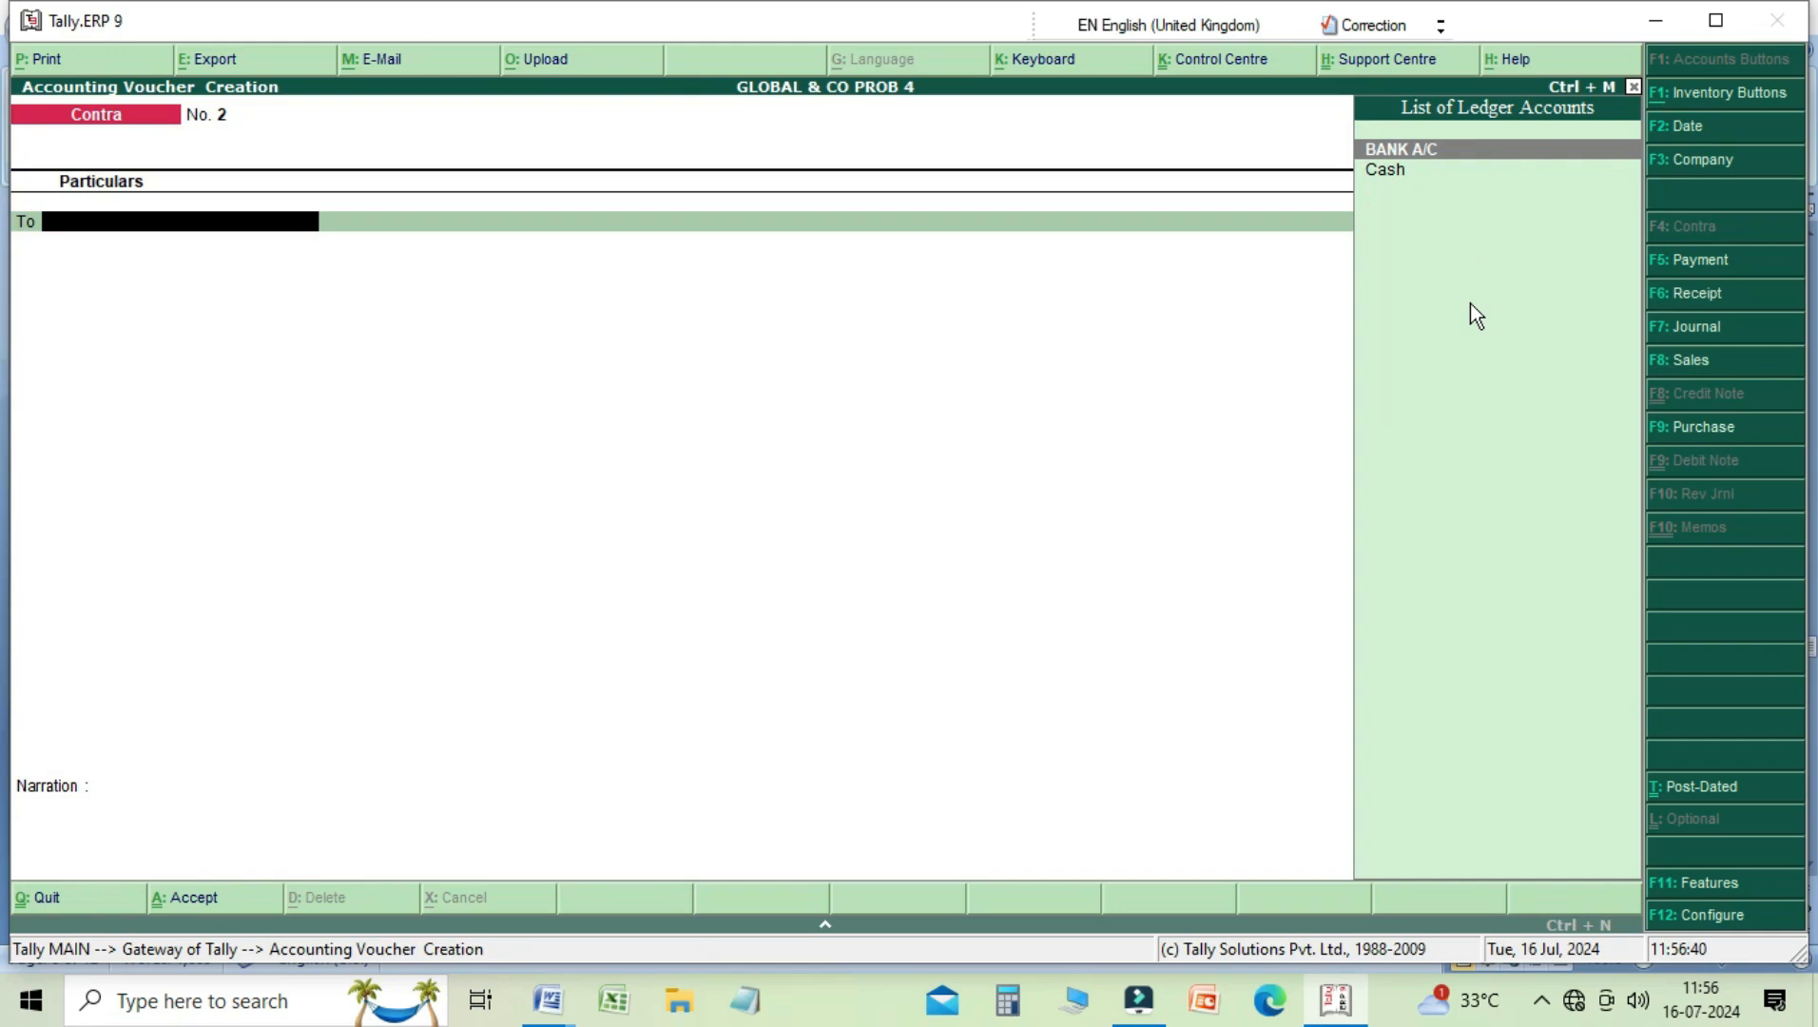
key(Down)
key(Up)
key(Return)
text(3000)
key(Return)
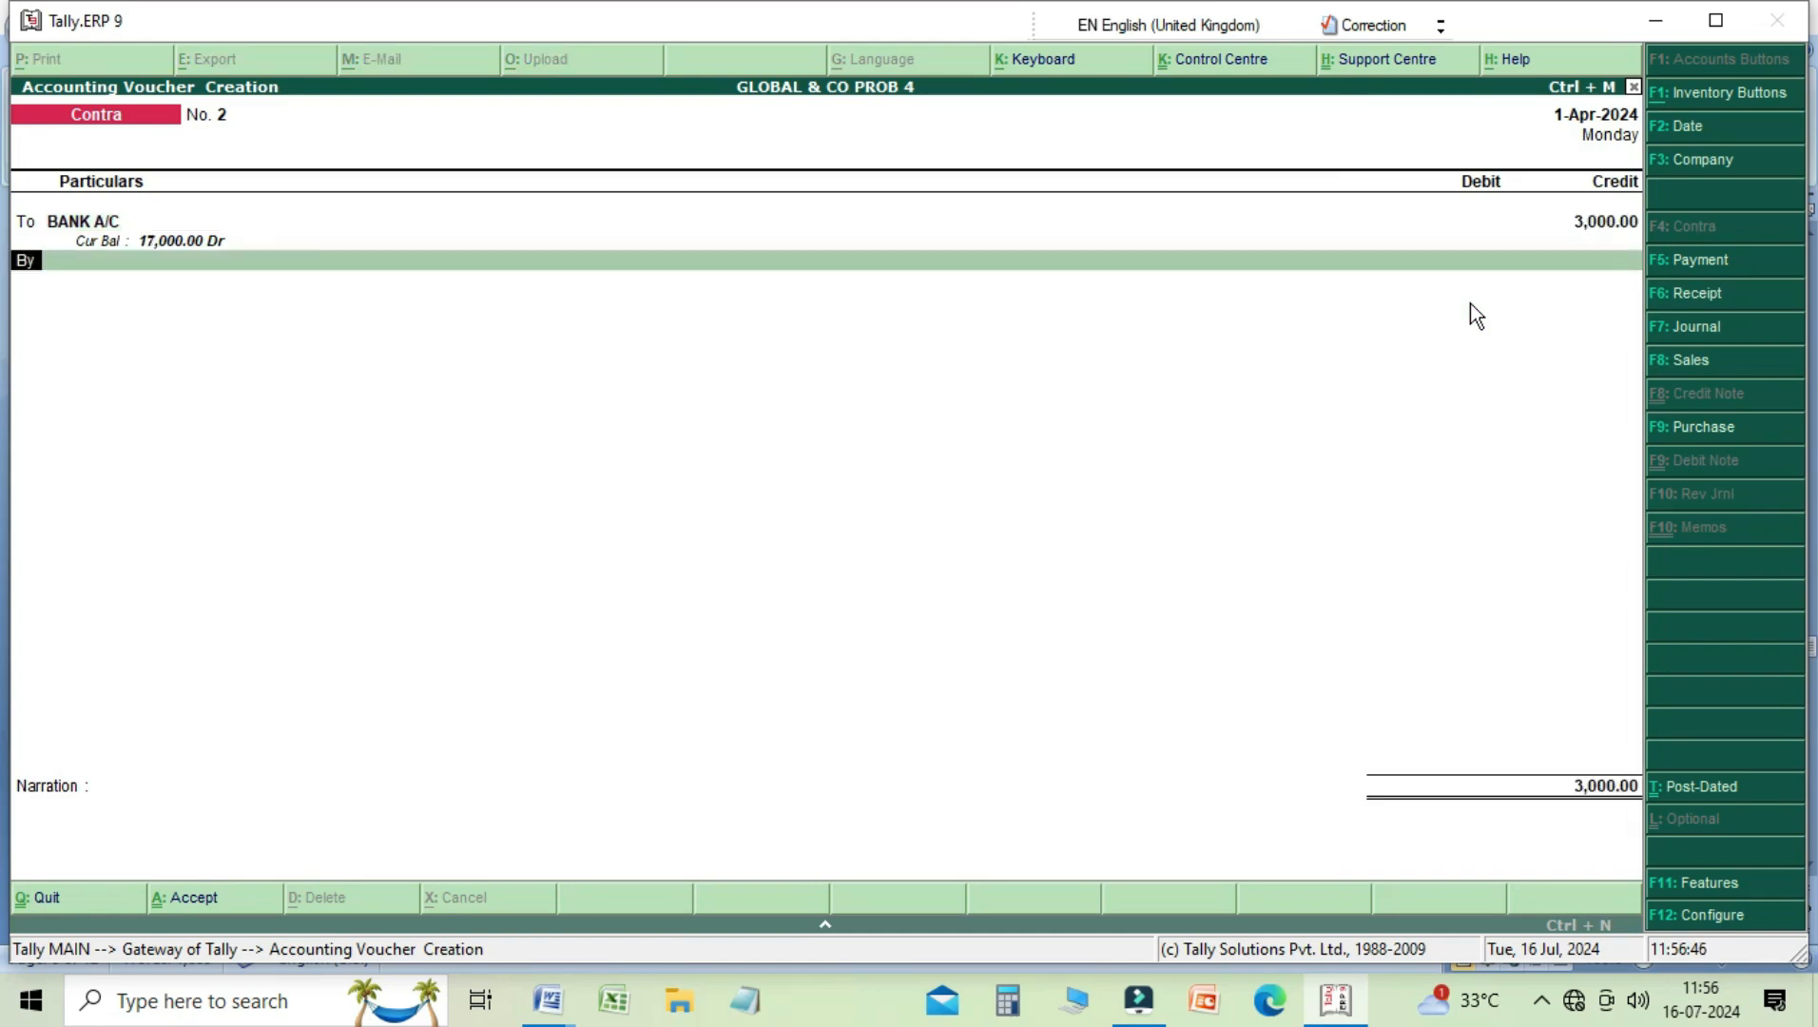
key(Down)
key(Return)
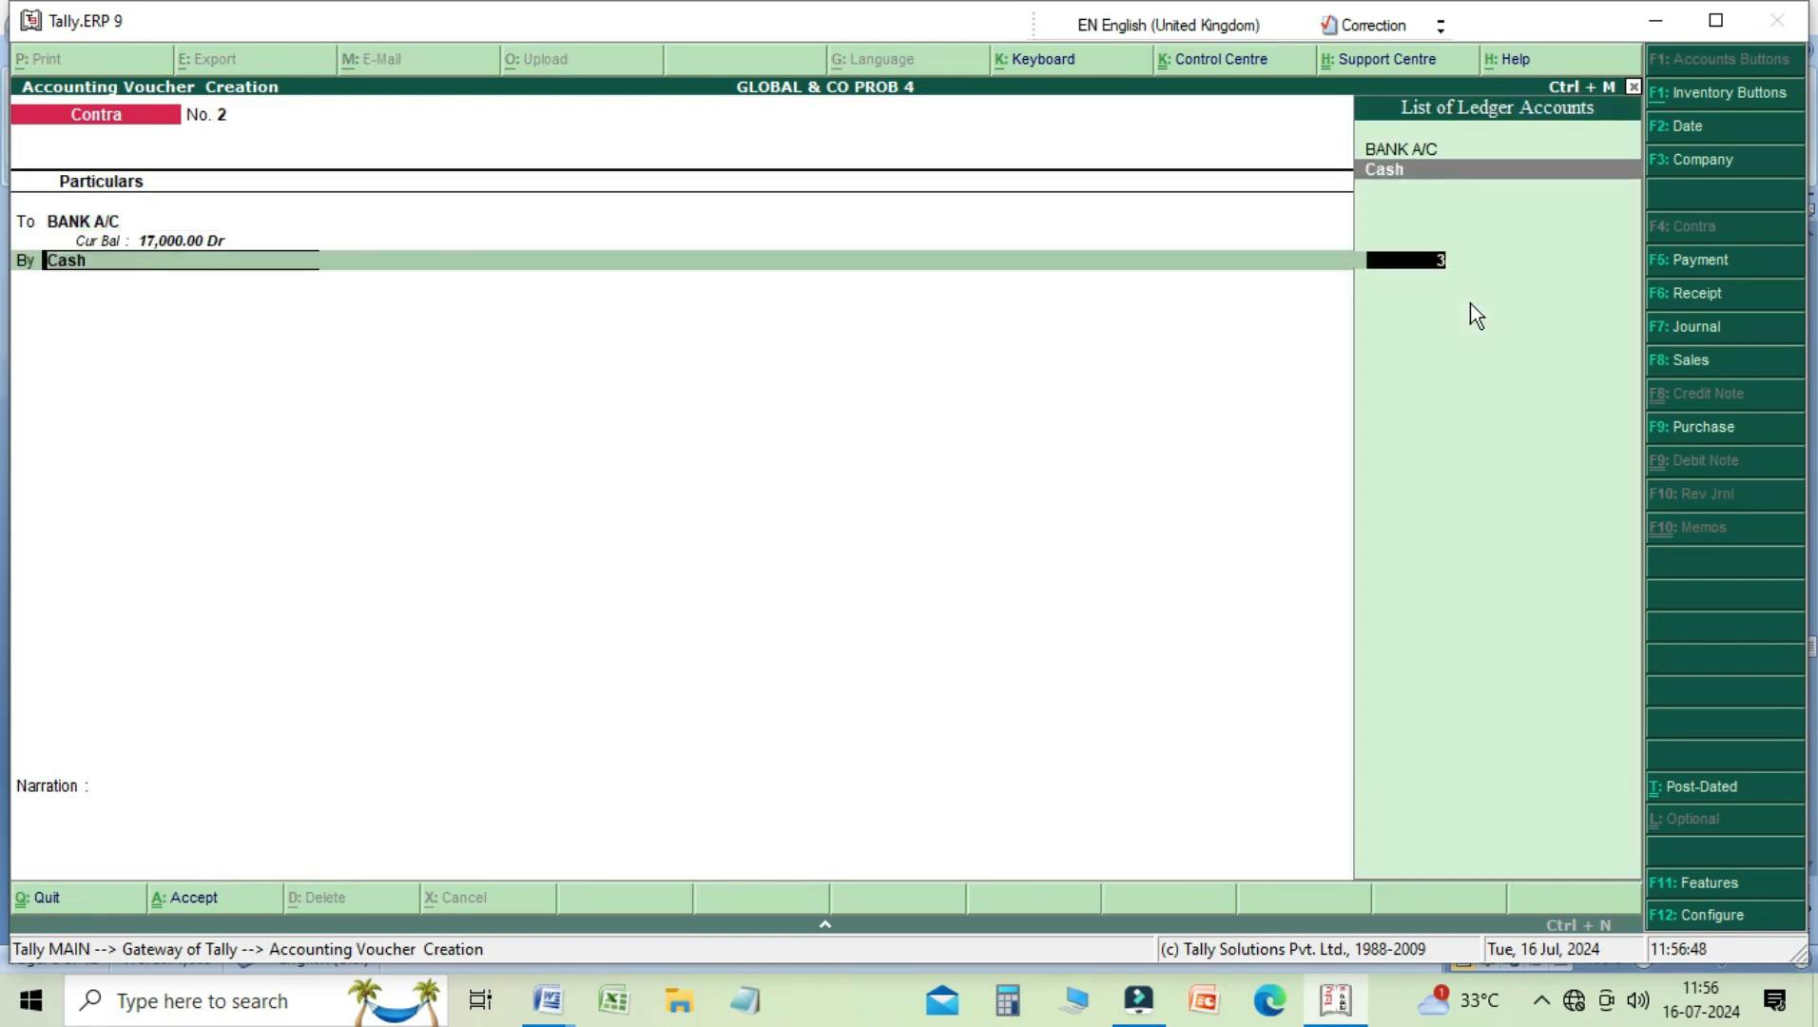
key(Return)
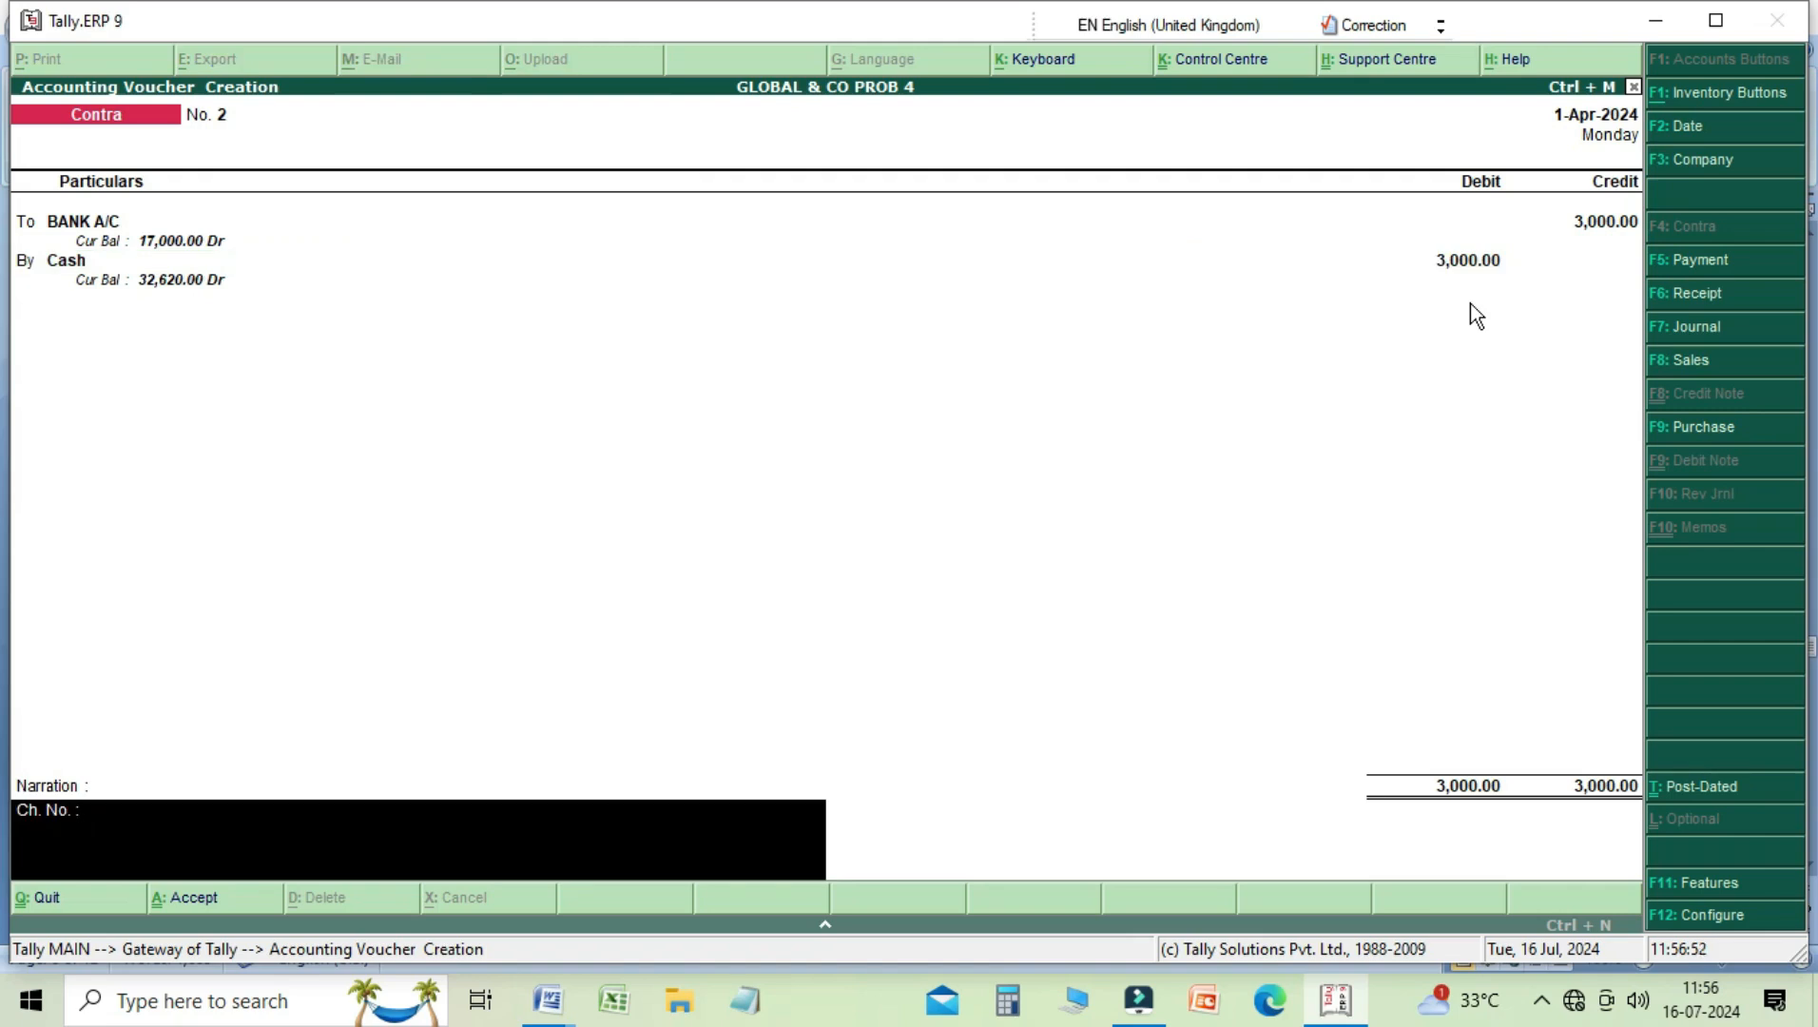
Step: Enter the narration "being cash drawn from bank" and save the Contra voucher
text(being cash drawn from)
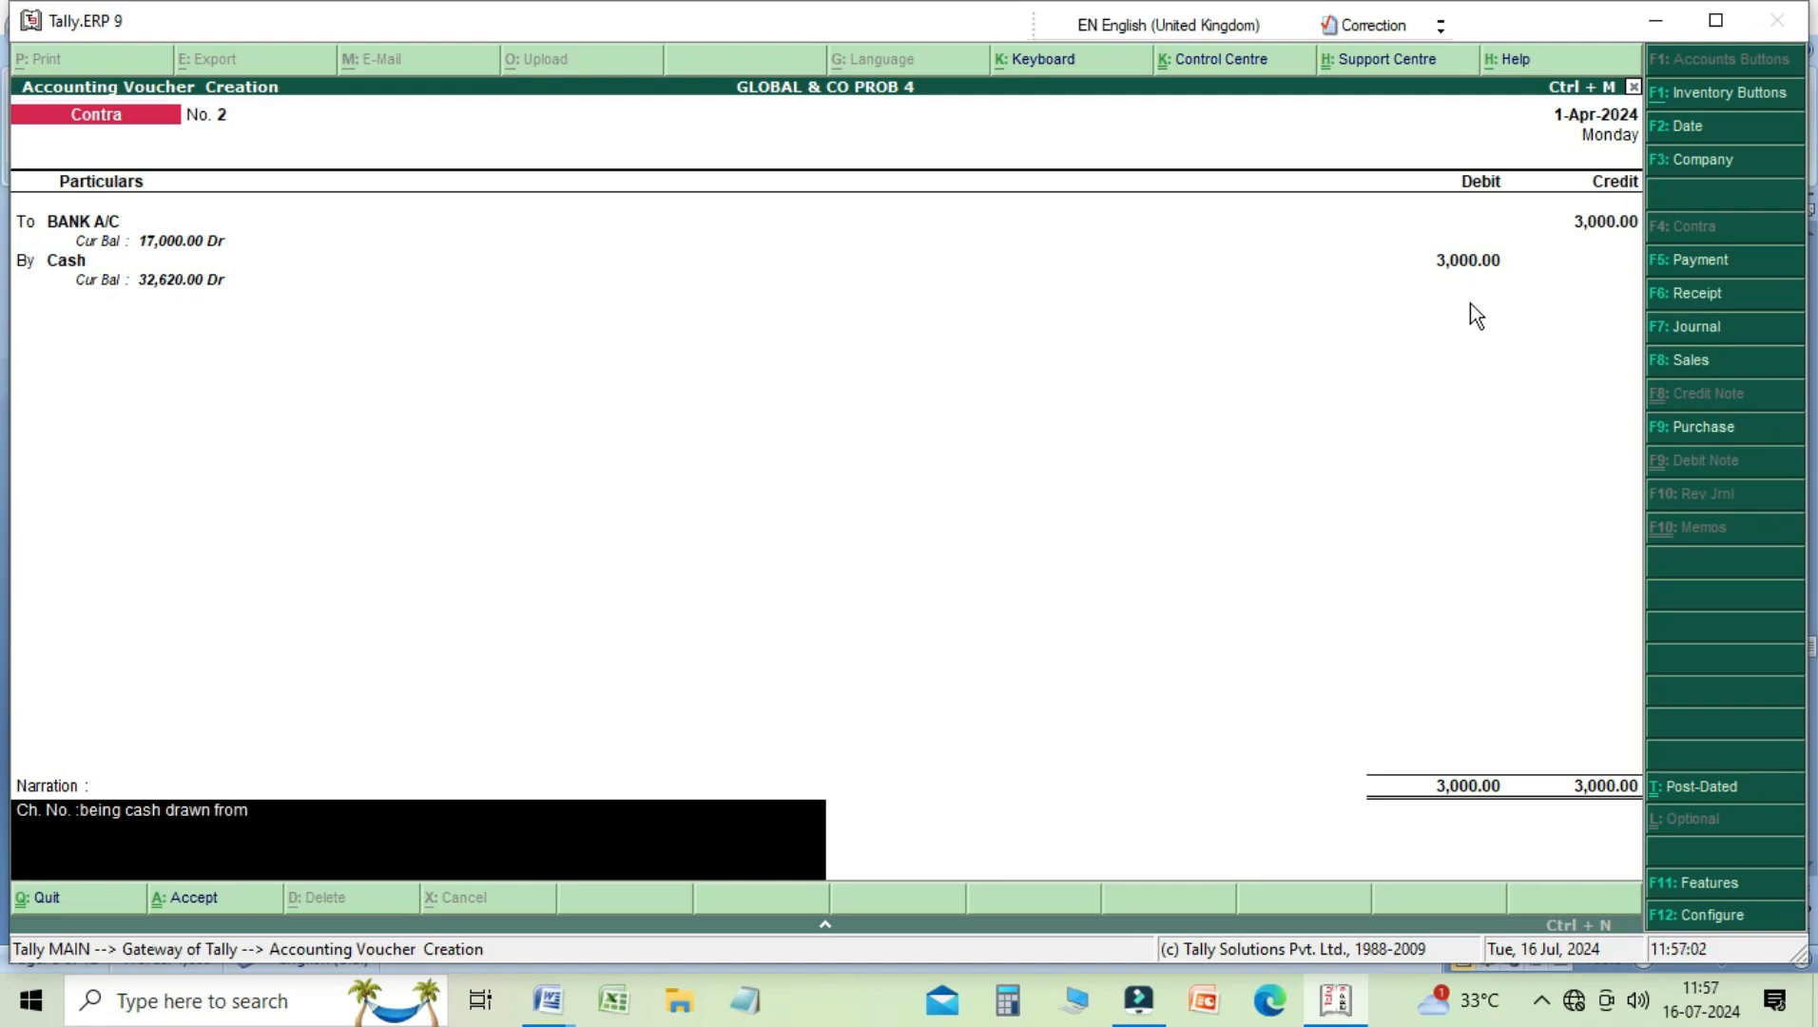
text( bank)
key(Return)
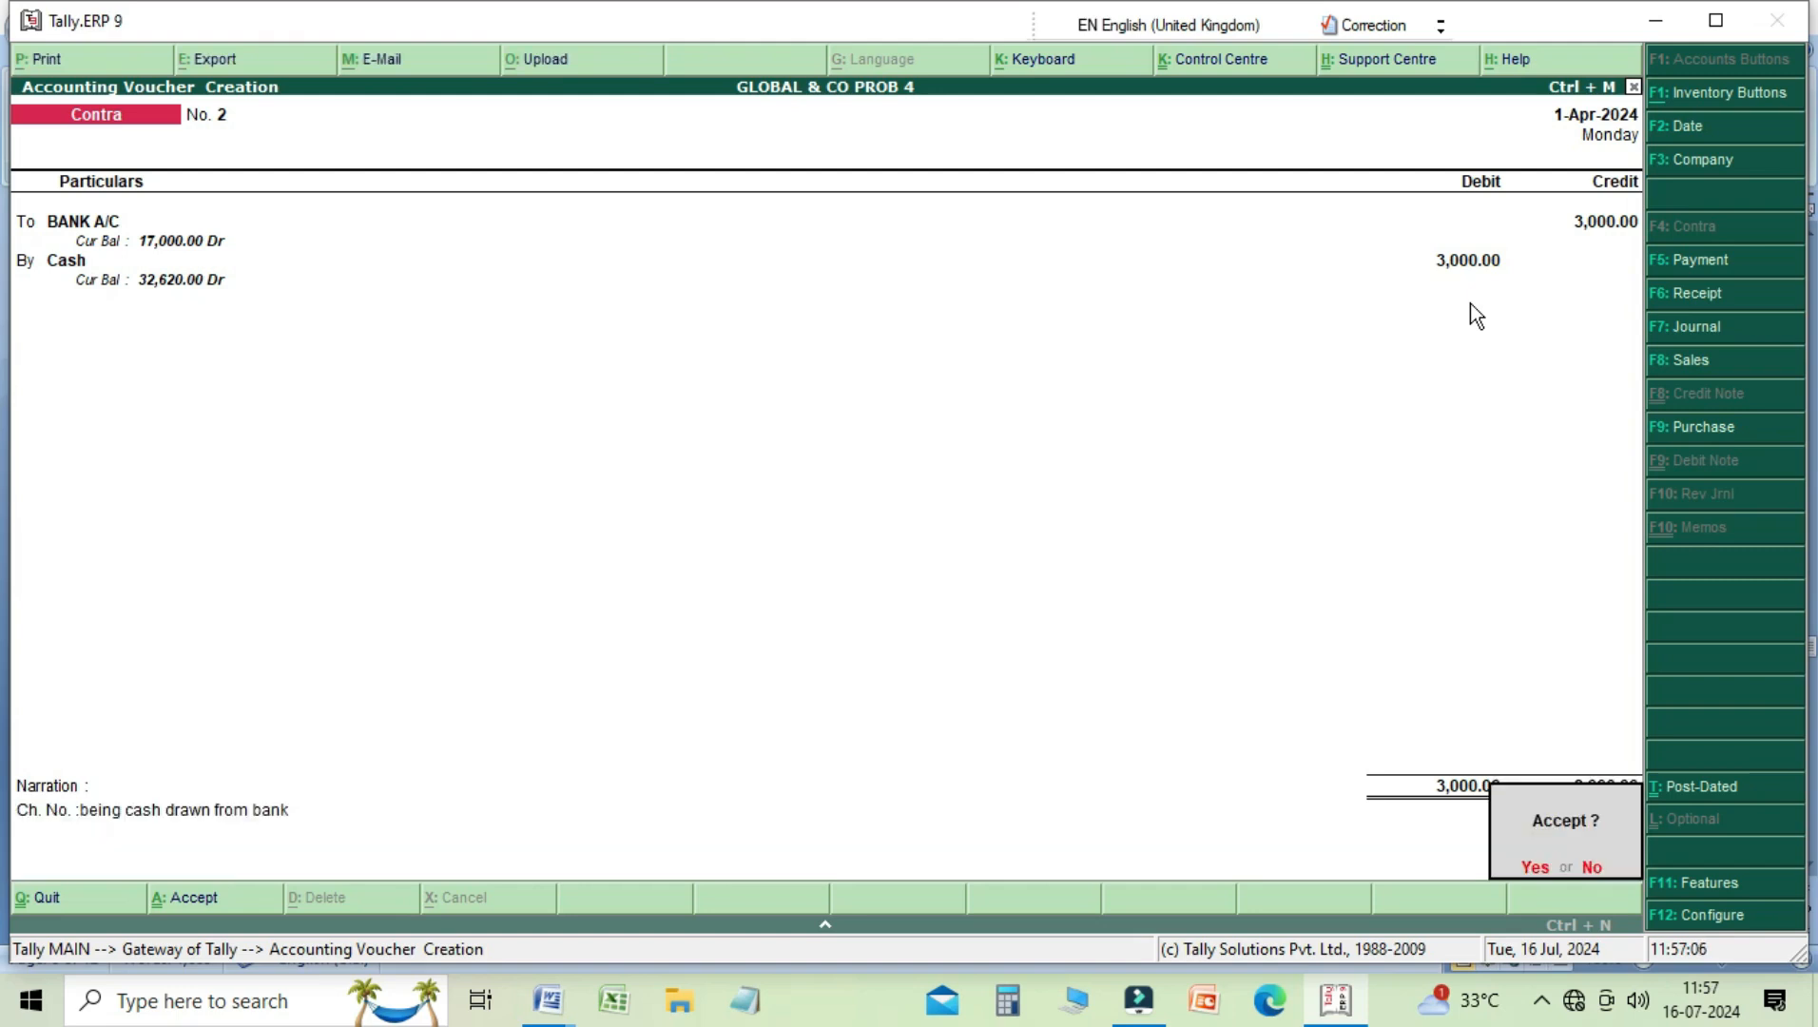
key(Return)
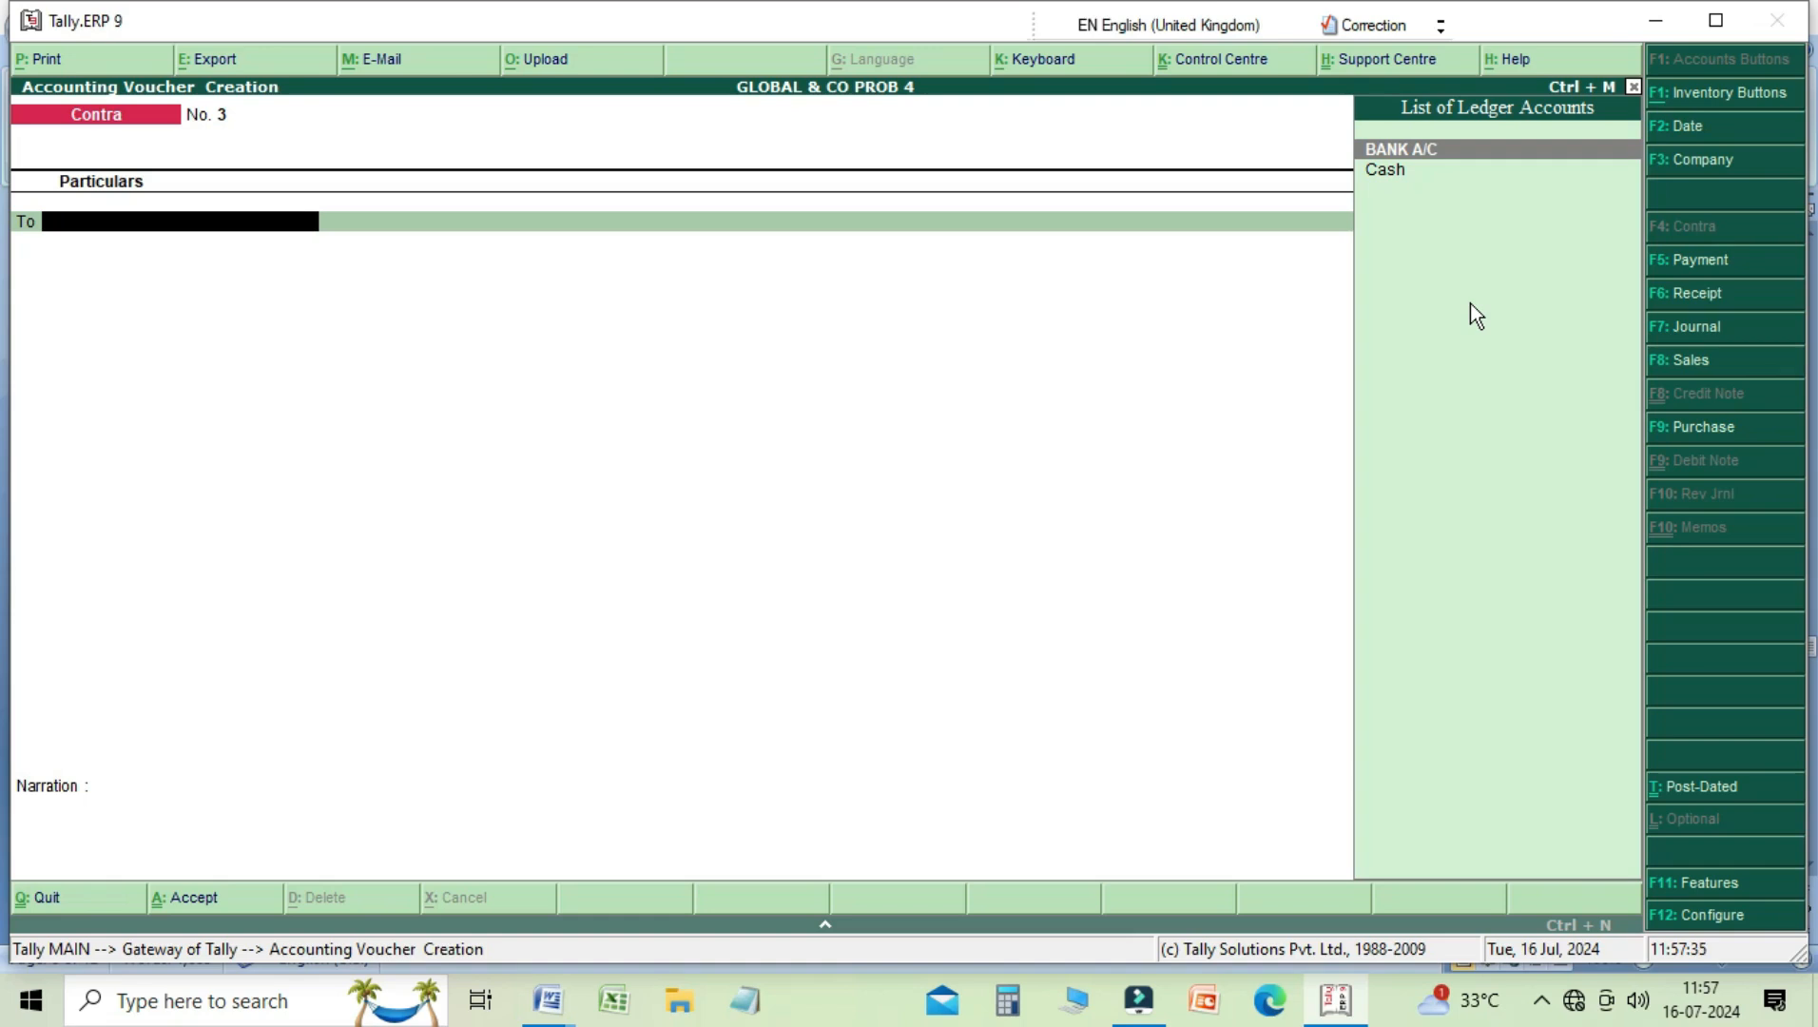
Step: In a new Payment voucher, debit the party account carrying the 2,000.00 Cr balance with 500
key(F5)
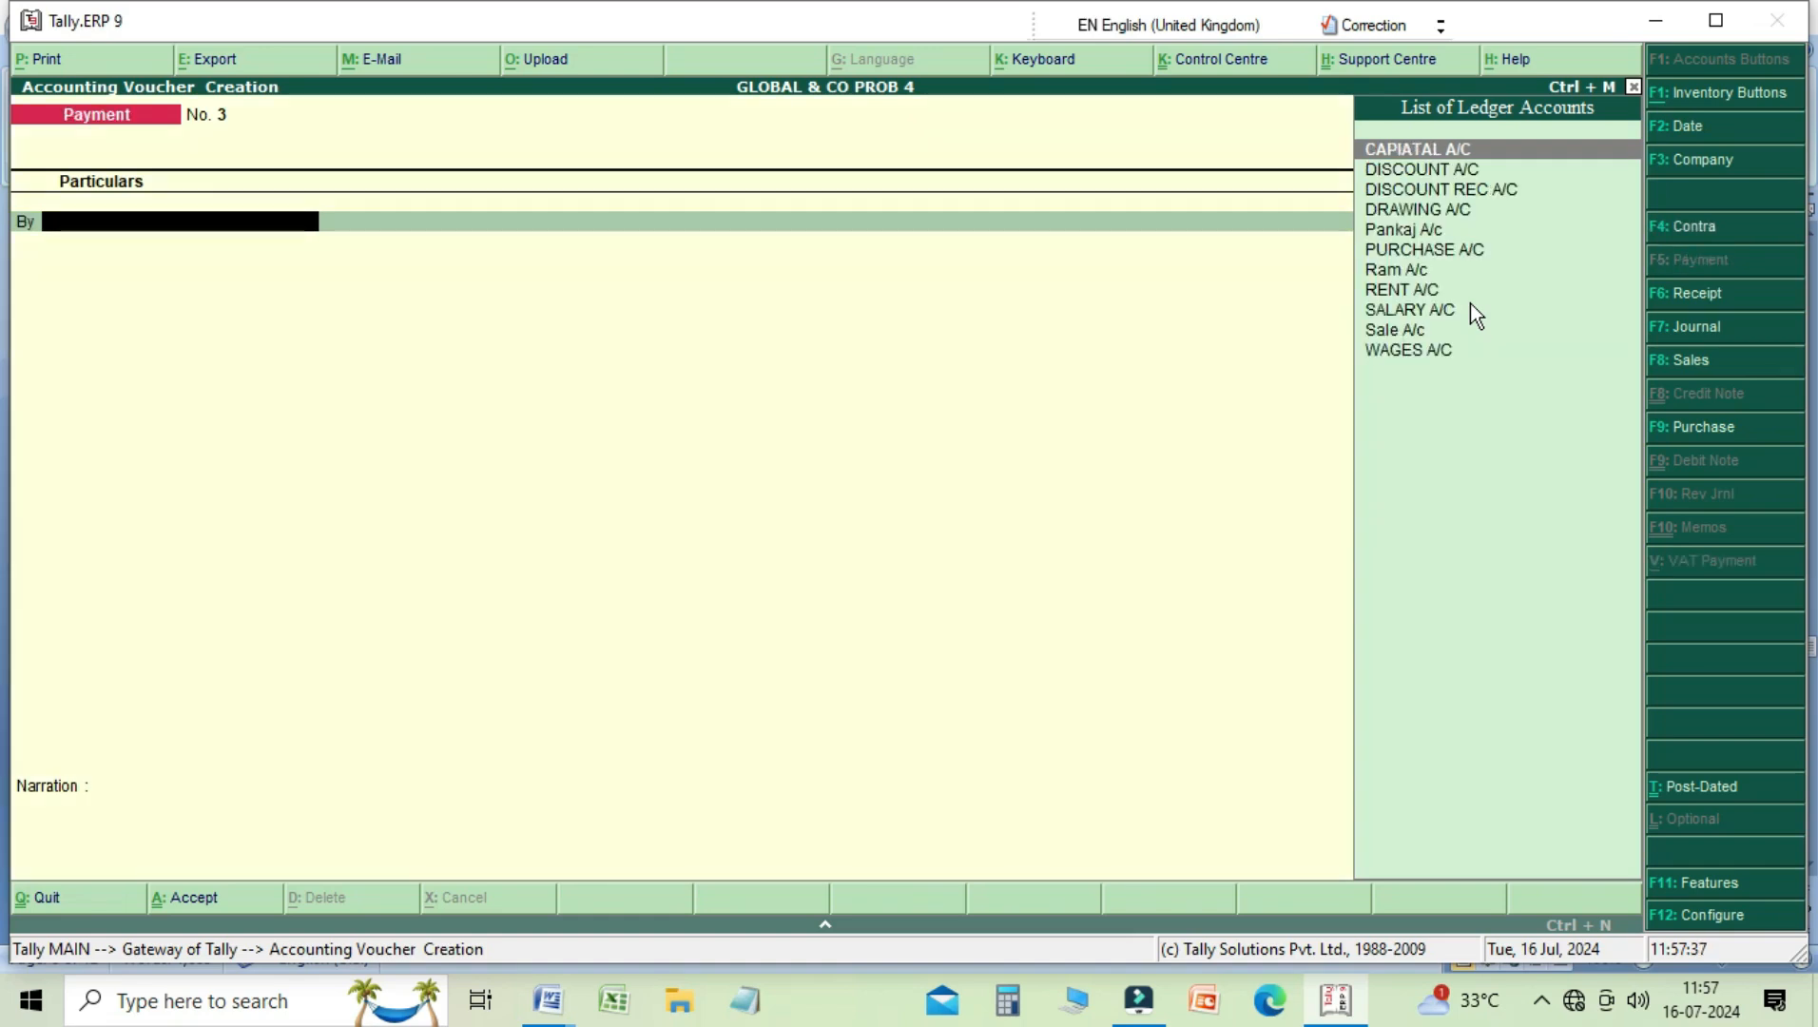
key(Down)
key(Down)
key(Down)
key(Down)
key(Down)
key(Down)
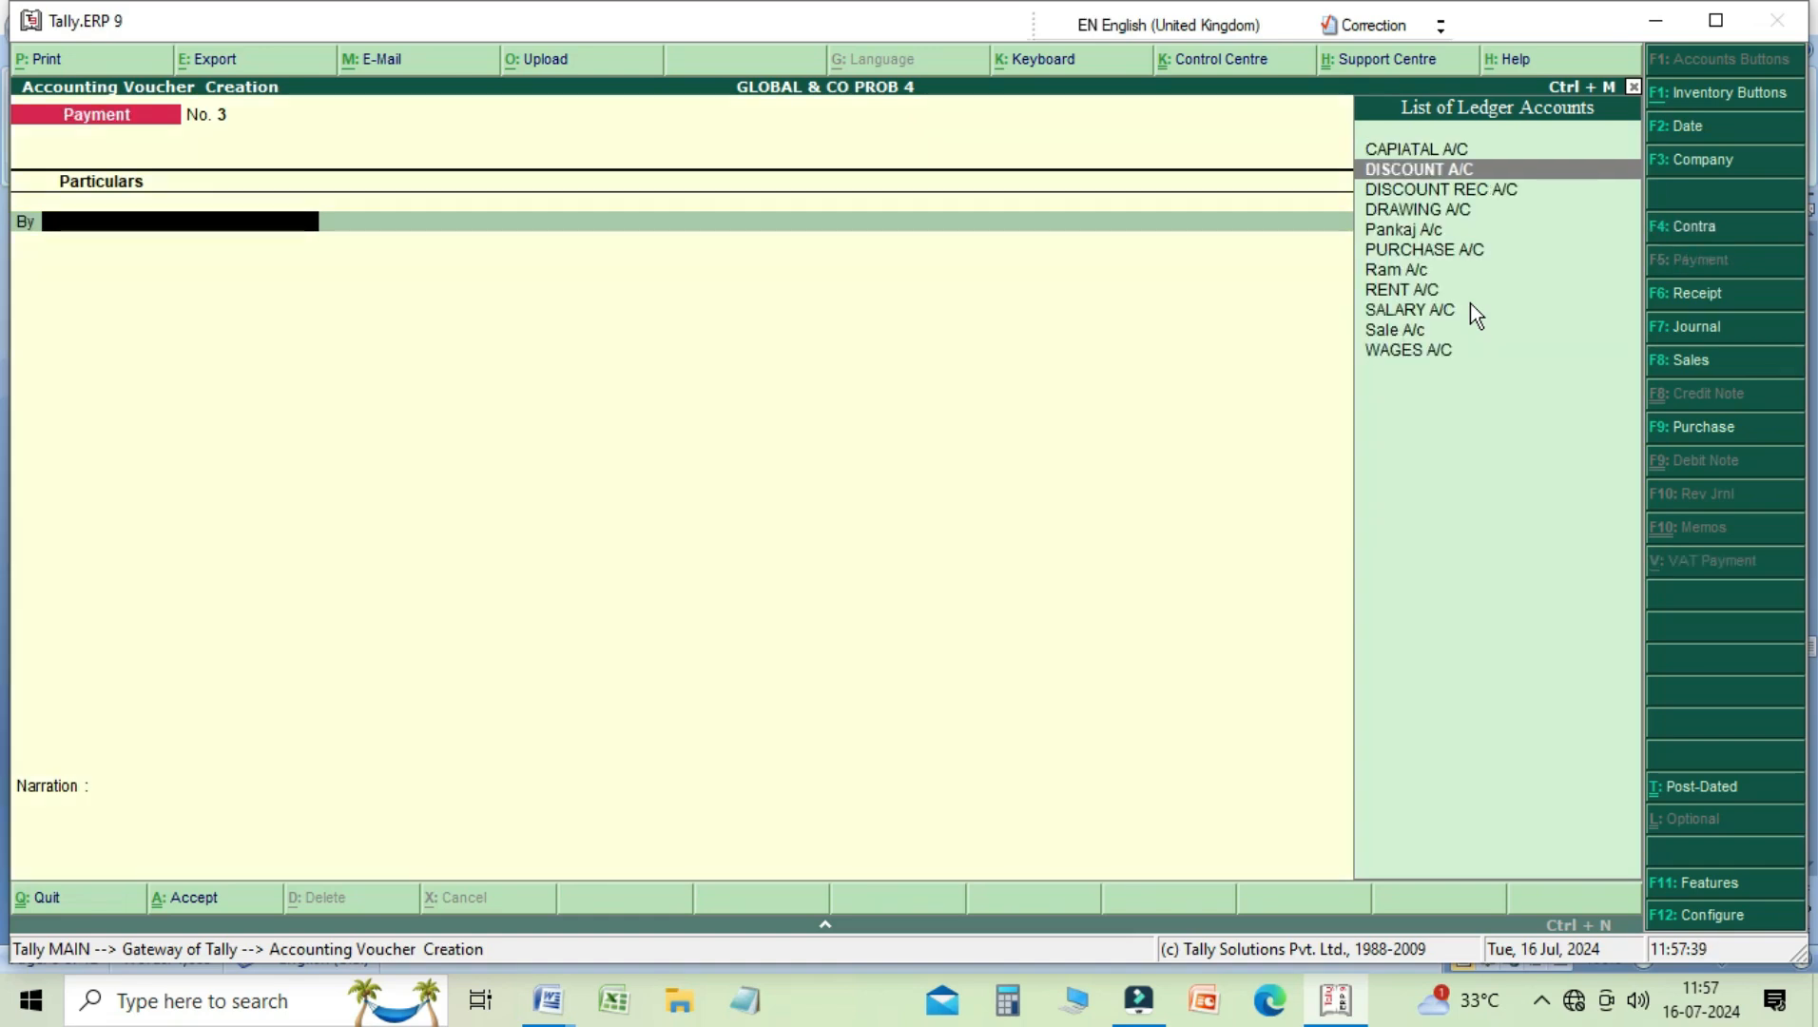
key(Return)
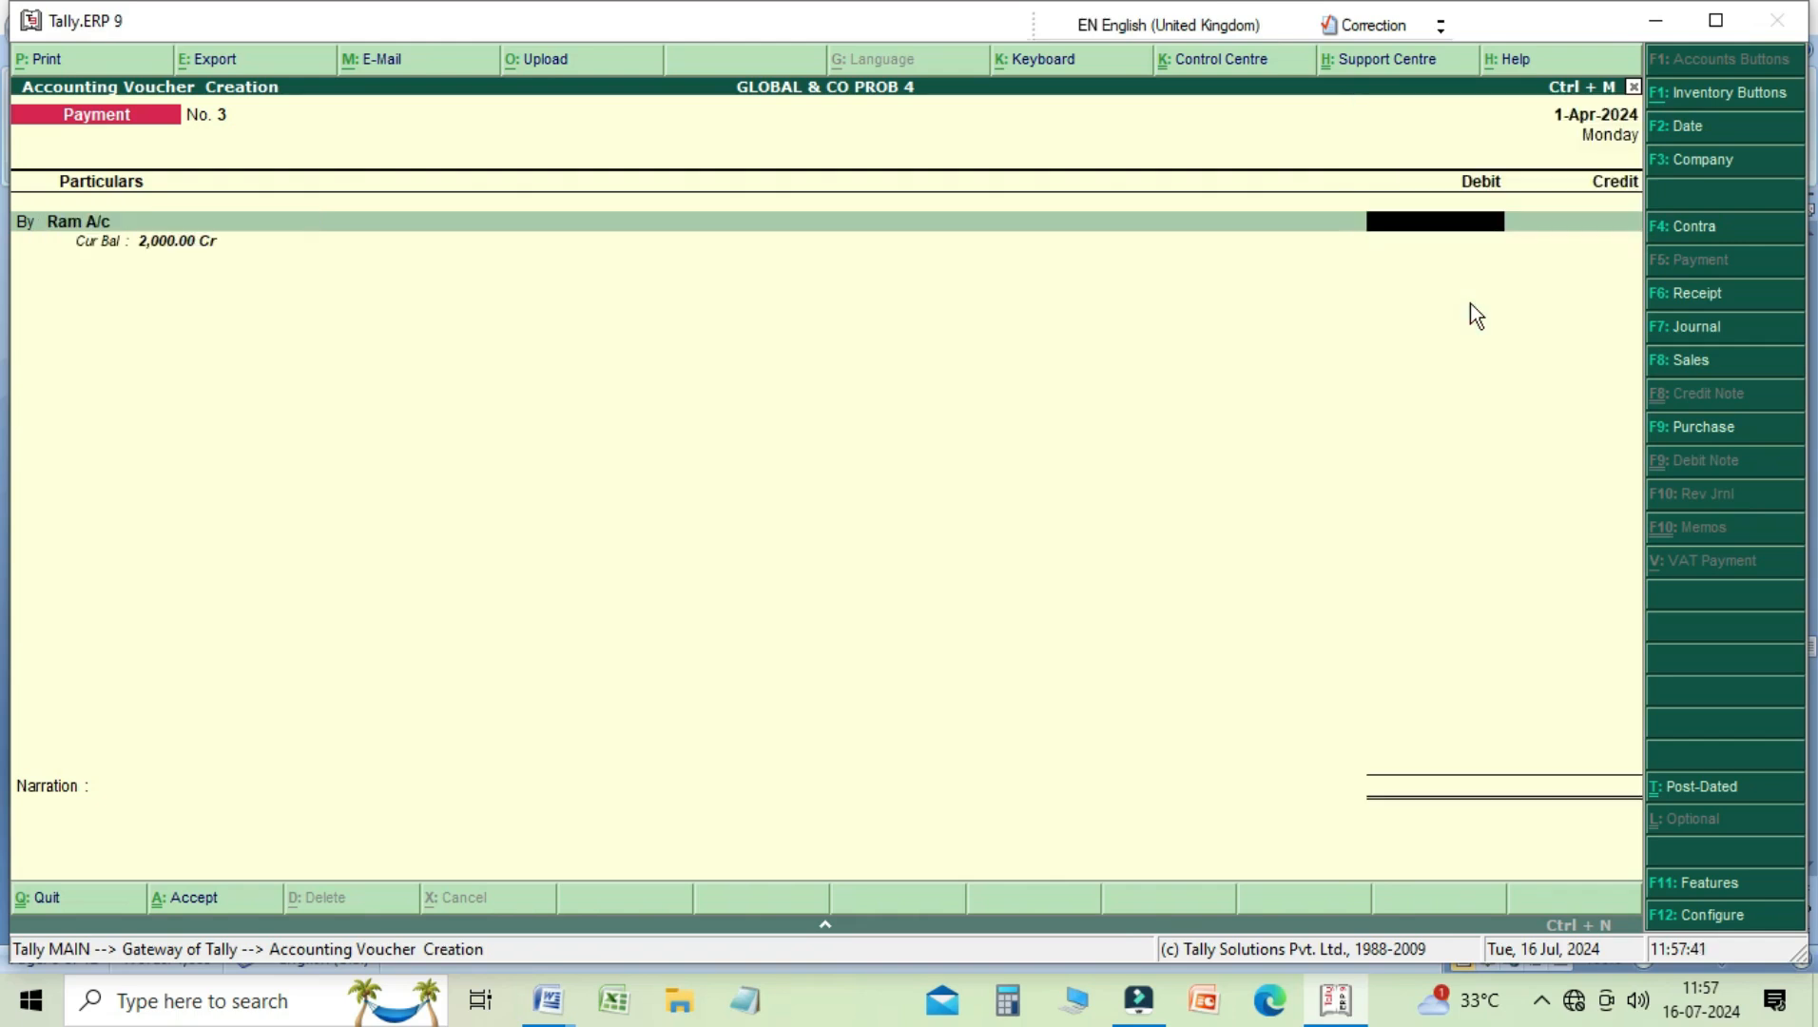
text(500)
key(Return)
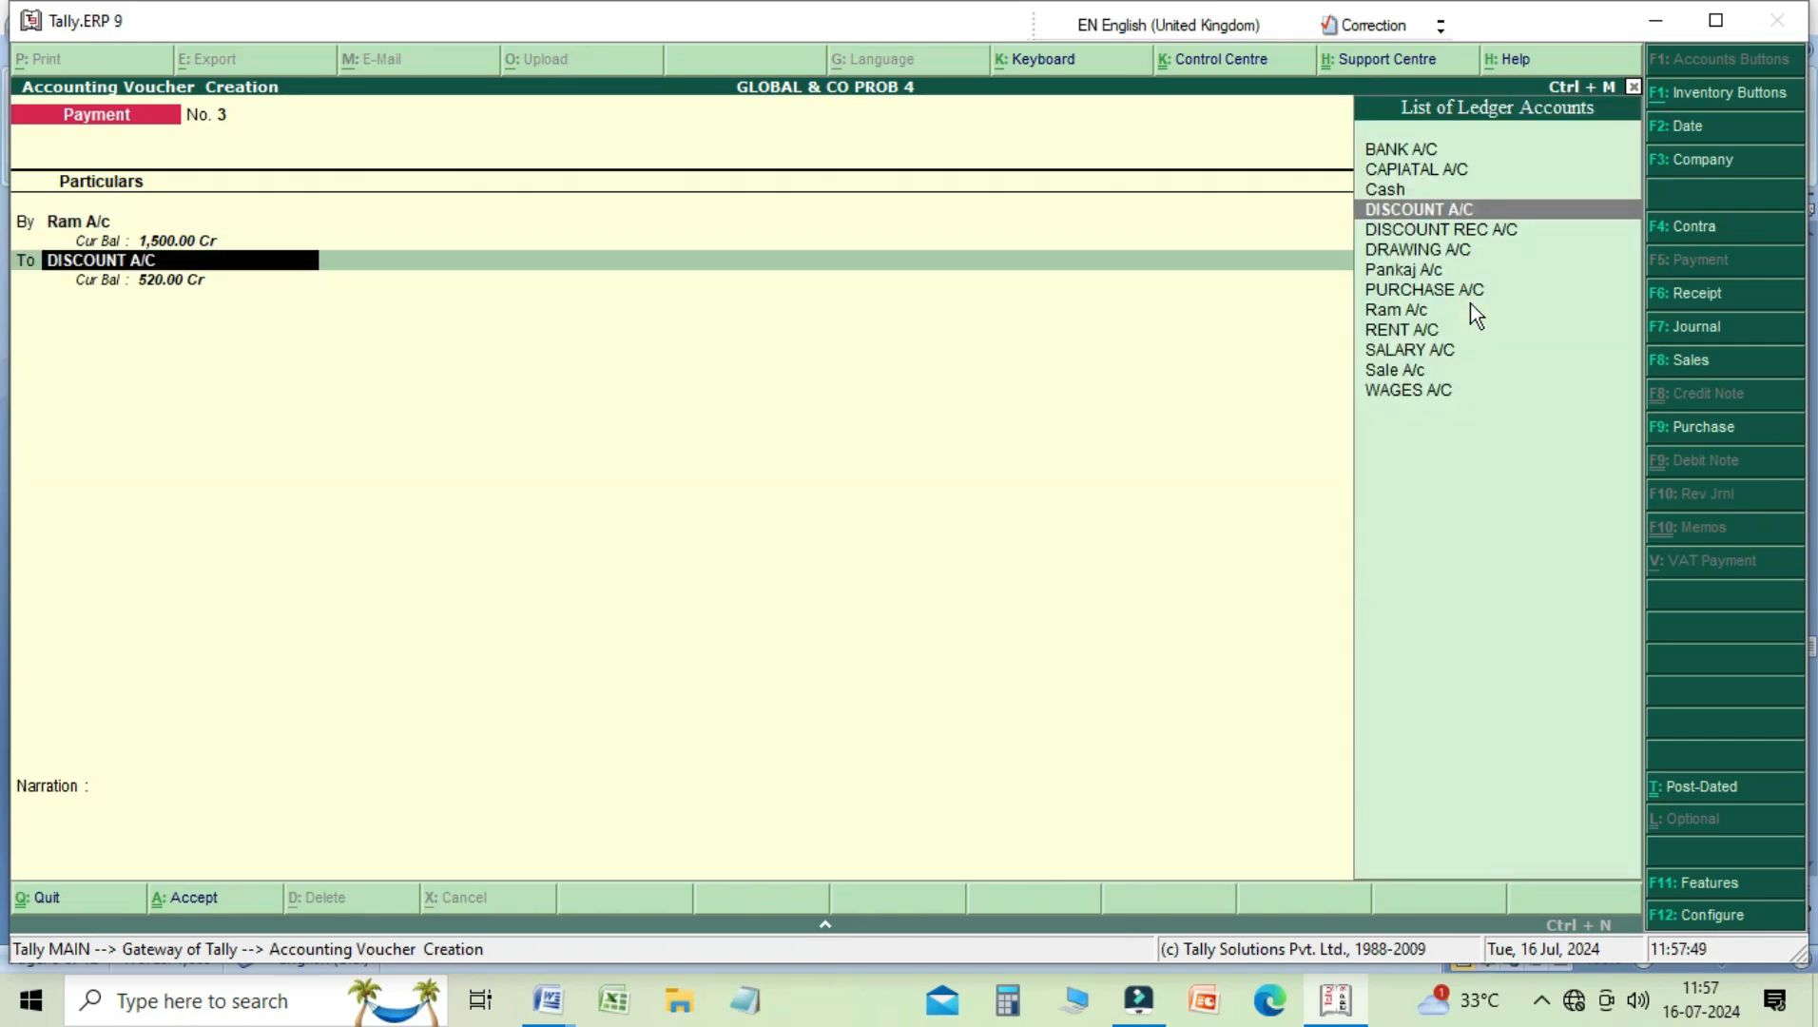
Step: Credit BANK A/C instead of DISCOUNT A/C with 500 in the Payment voucher
key(Up)
key(Up)
key(Up)
key(Return)
key(Return)
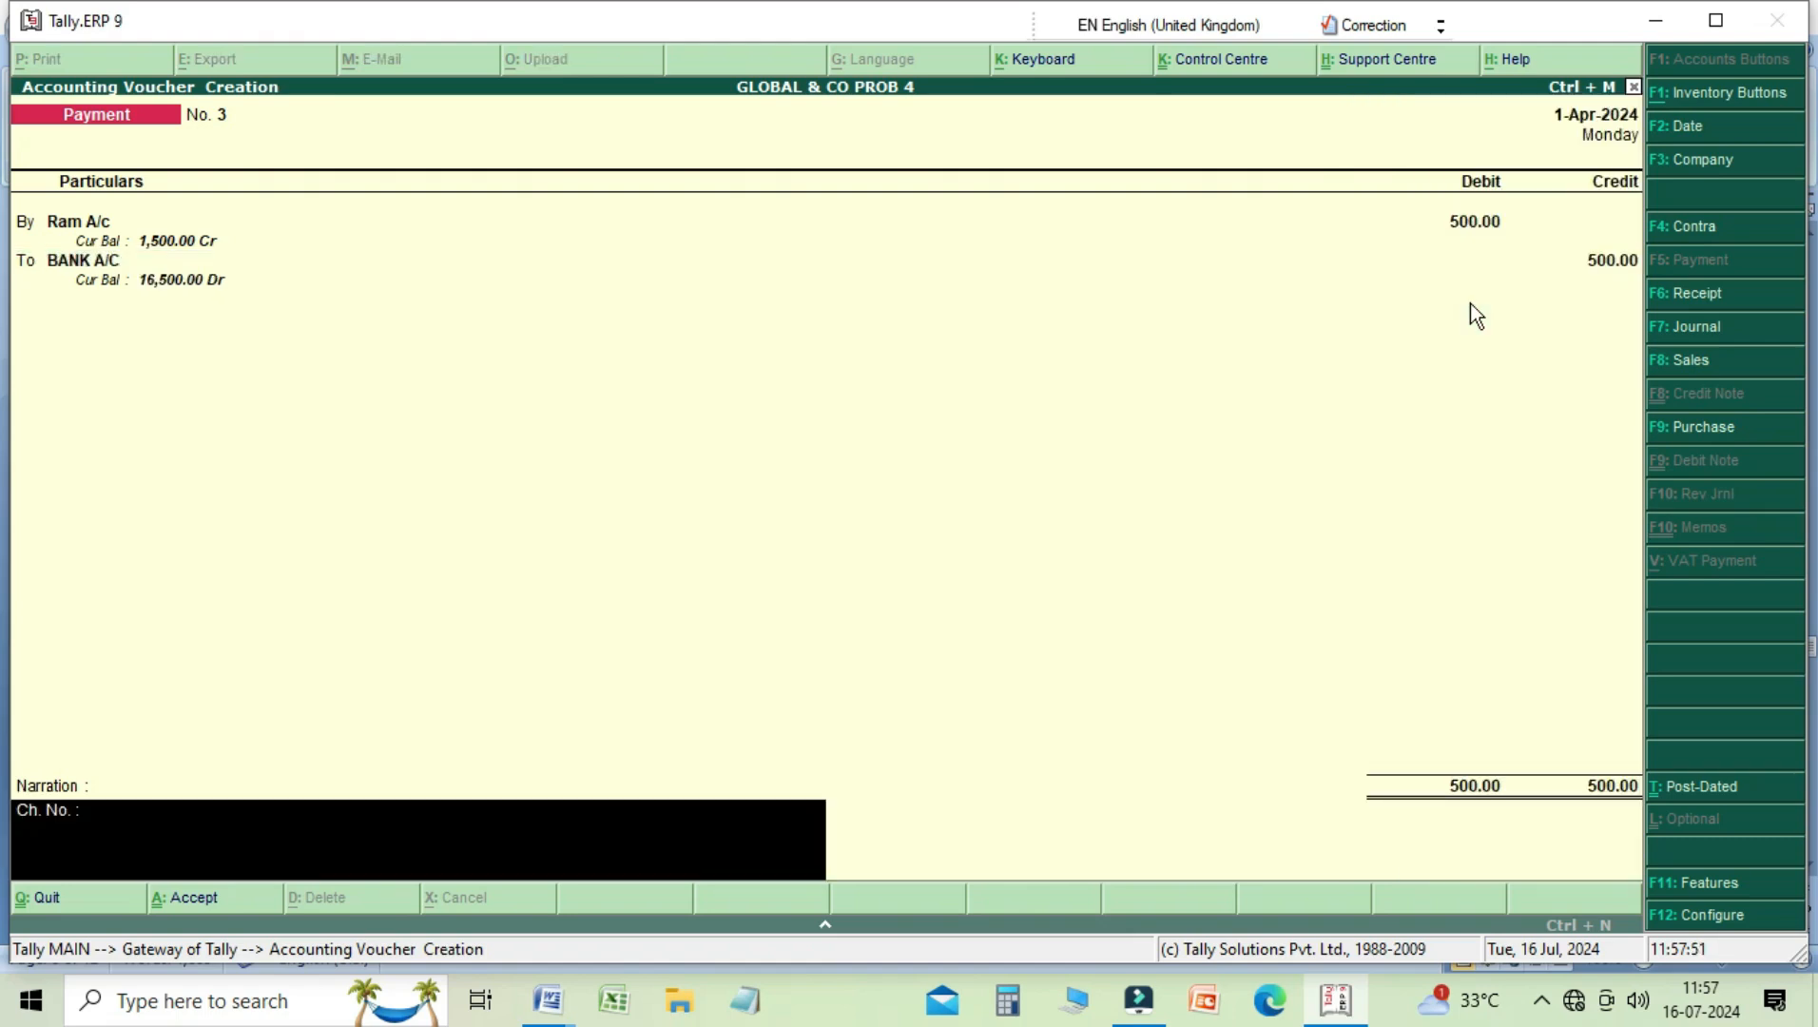
Step: Enter the narration "being amount poid to" followed by the party's name, and save the Payment voucher
text(being)
text(amount poid to)
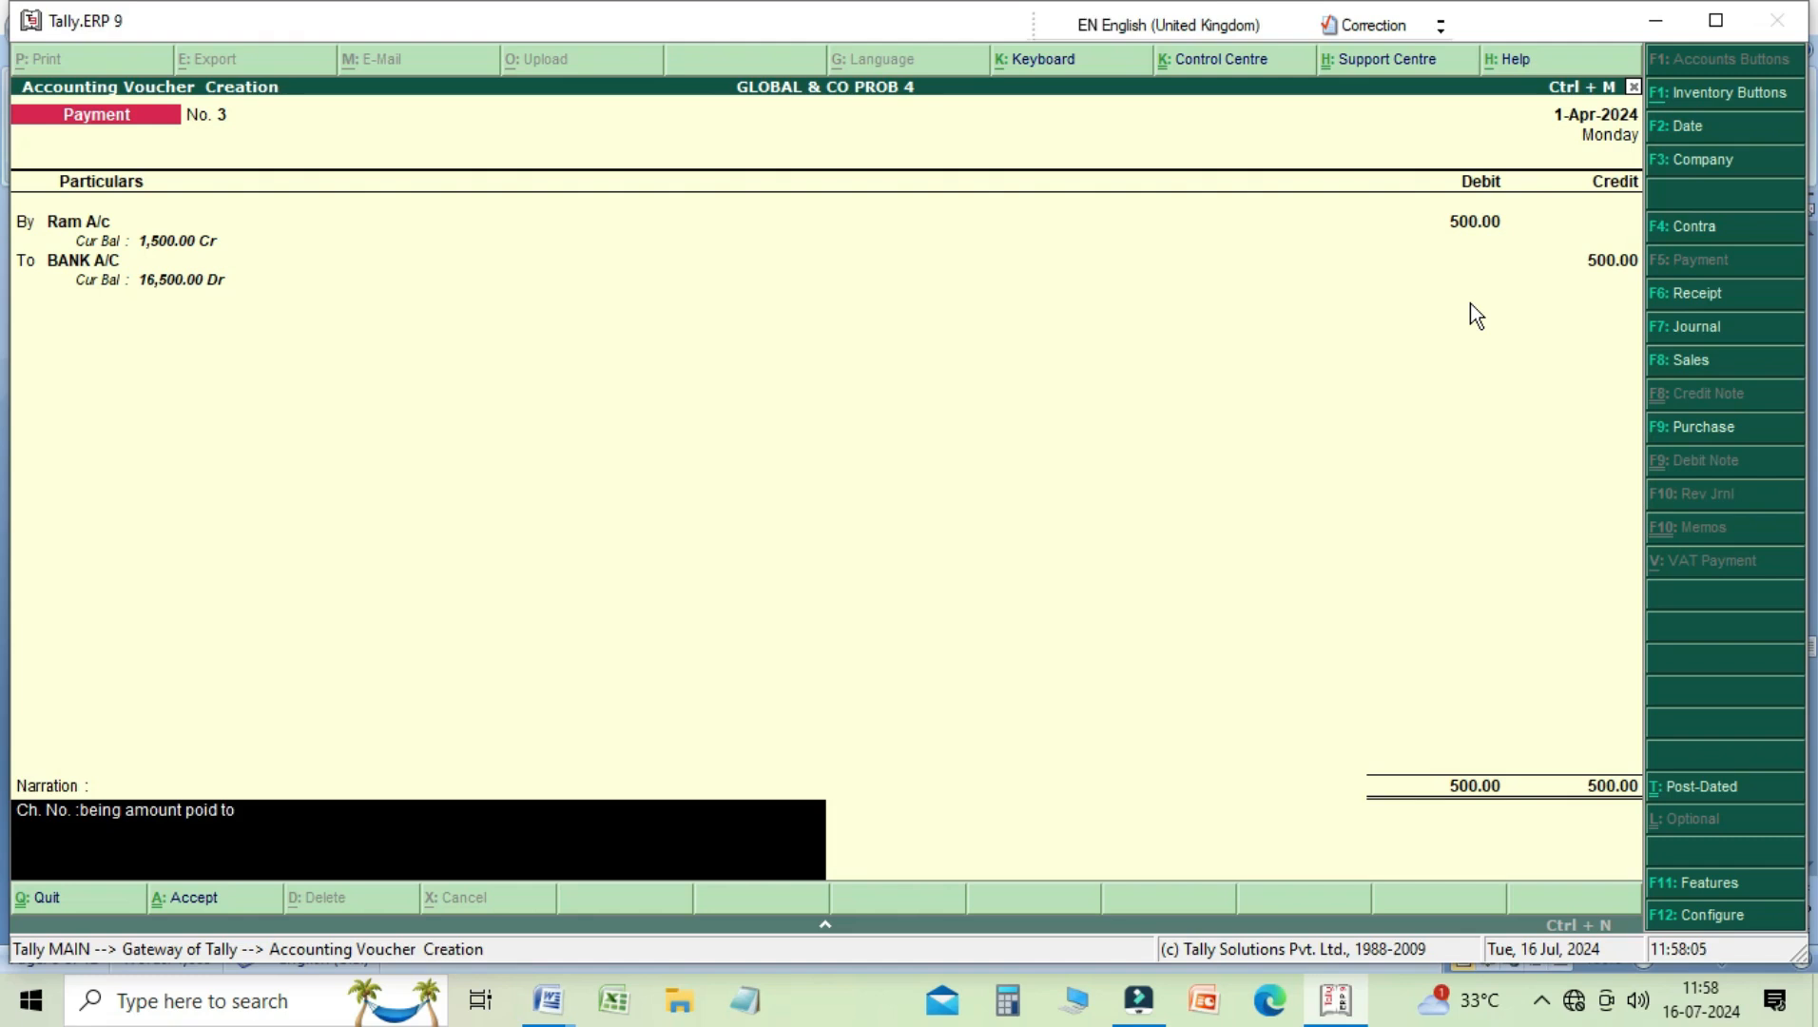
text( ram)
key(Return)
key(Return)
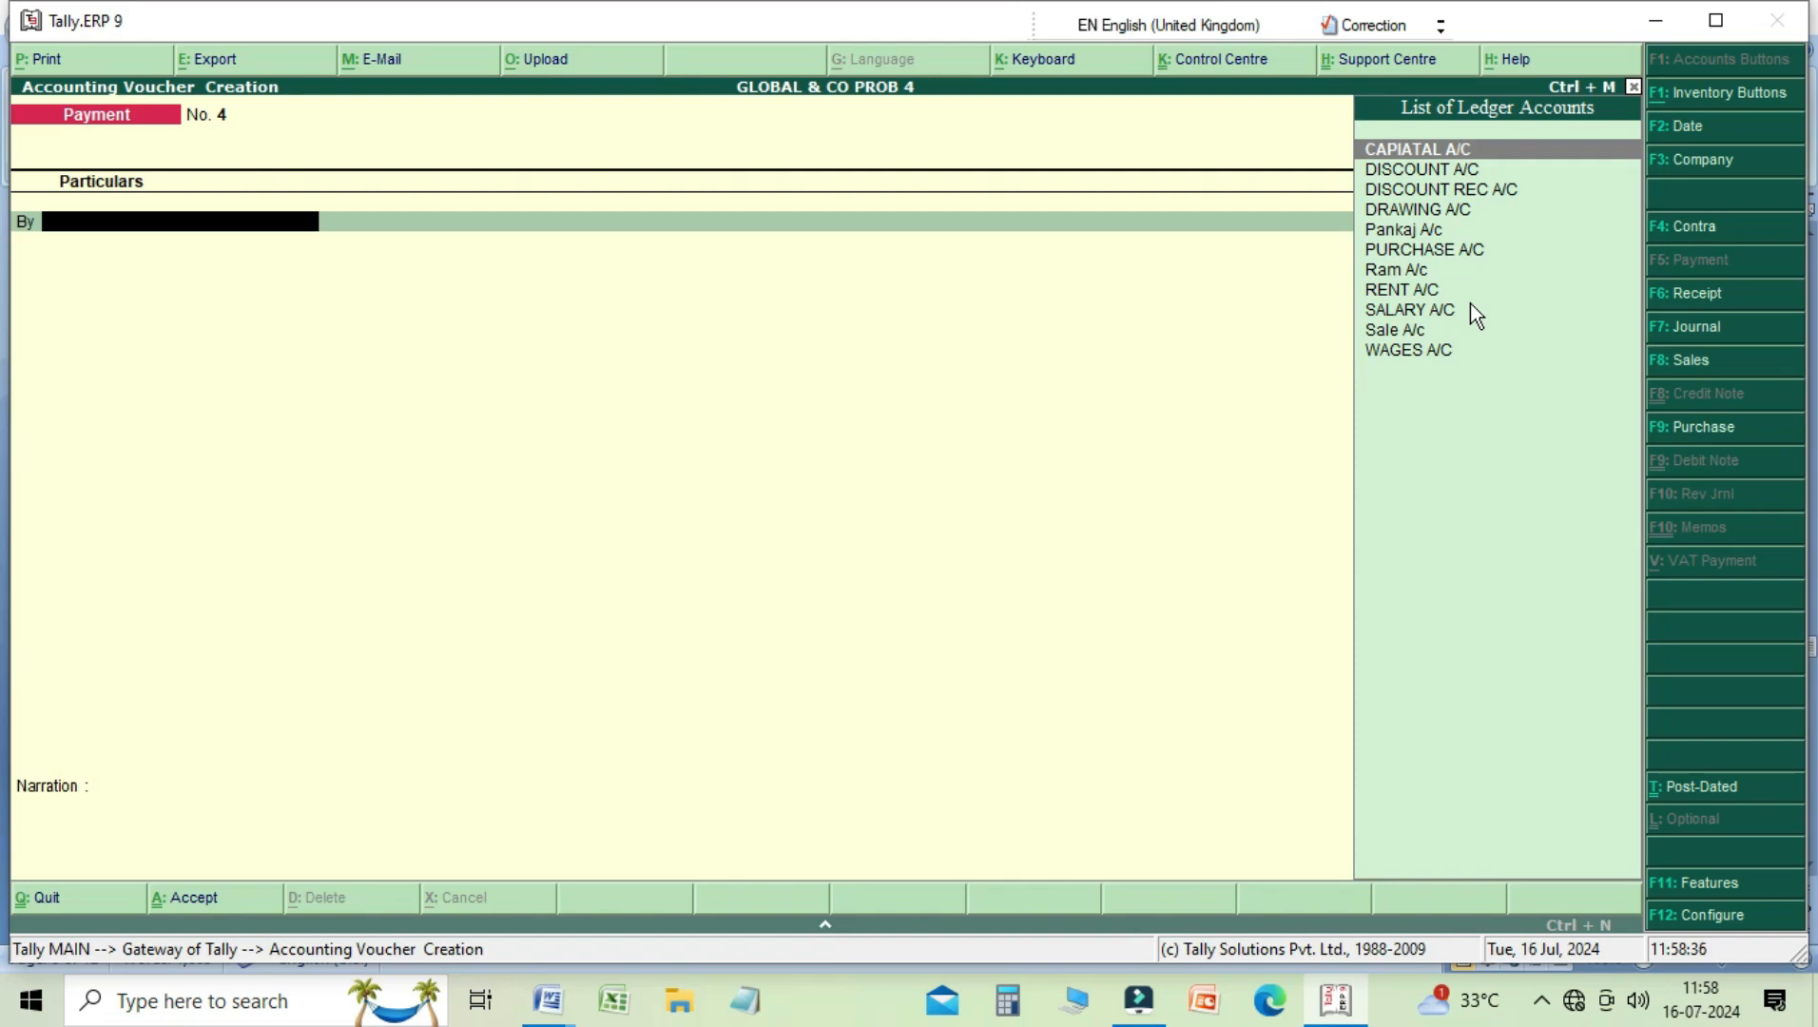
Step: Debit DRAWING A/C with 200 in the next Payment voucher
key(Down)
key(Down)
key(Down)
key(Down)
key(Down)
key(Up)
key(Up)
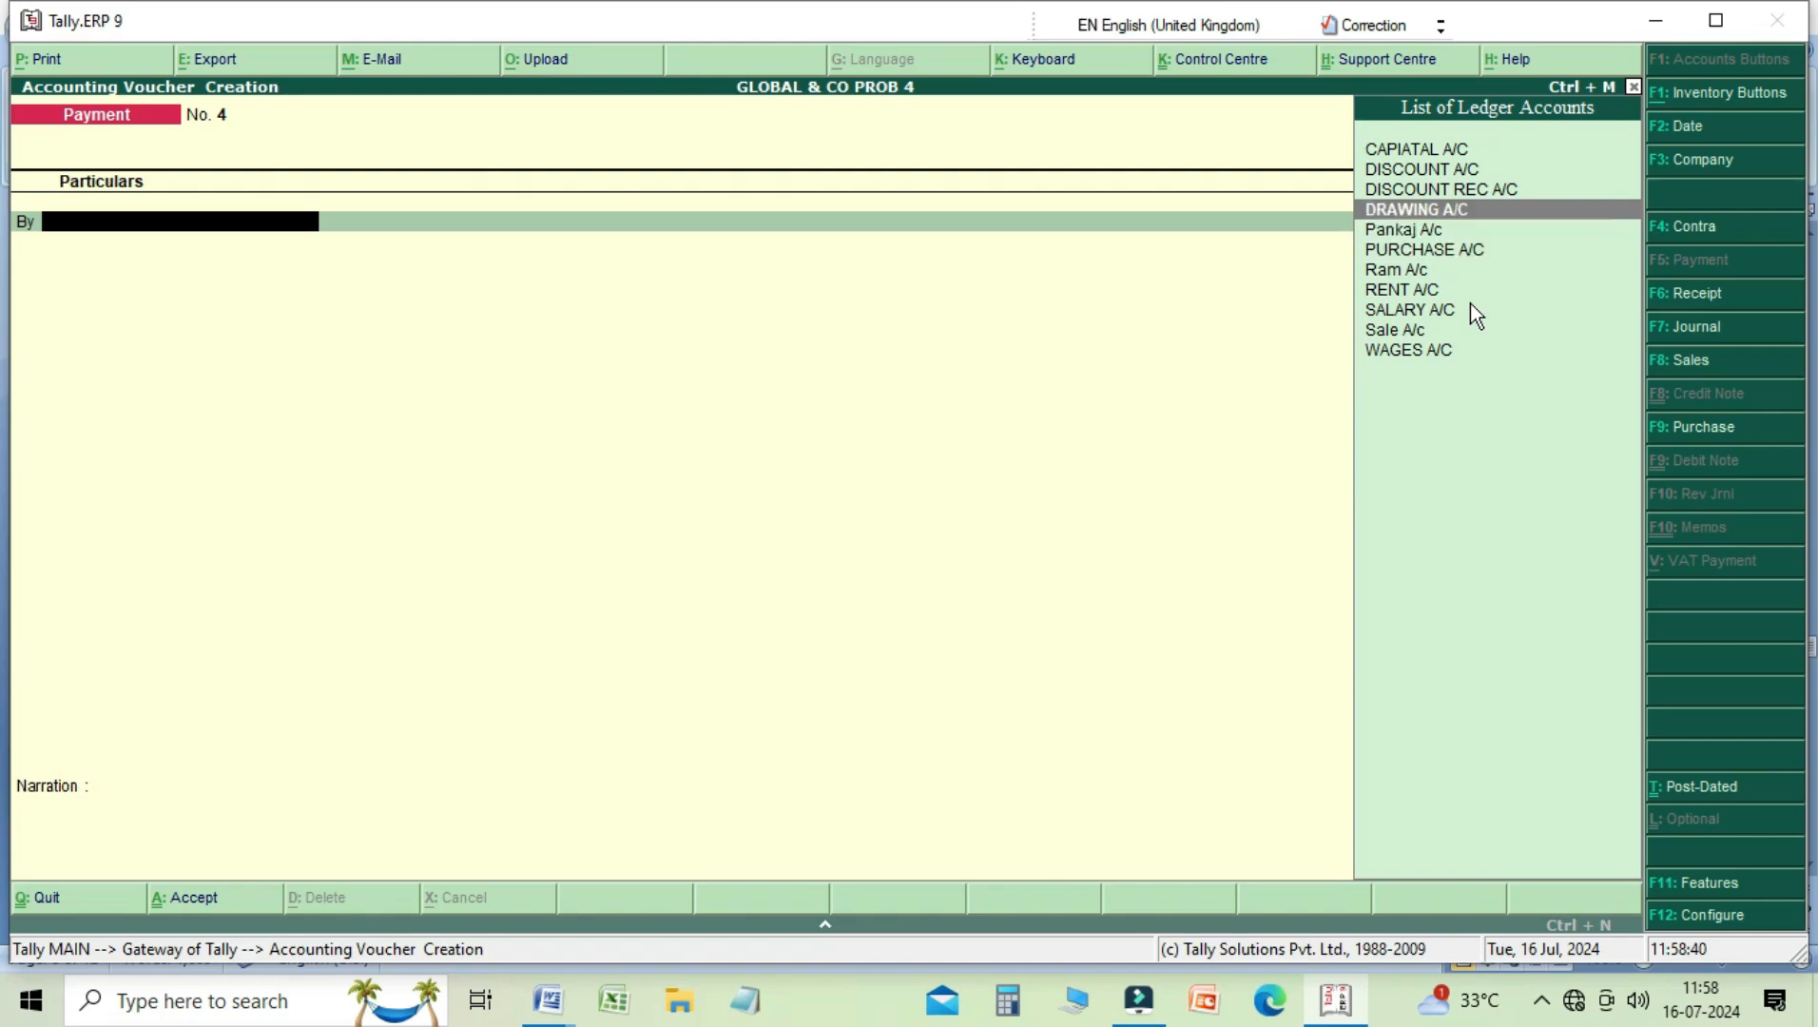
key(Return)
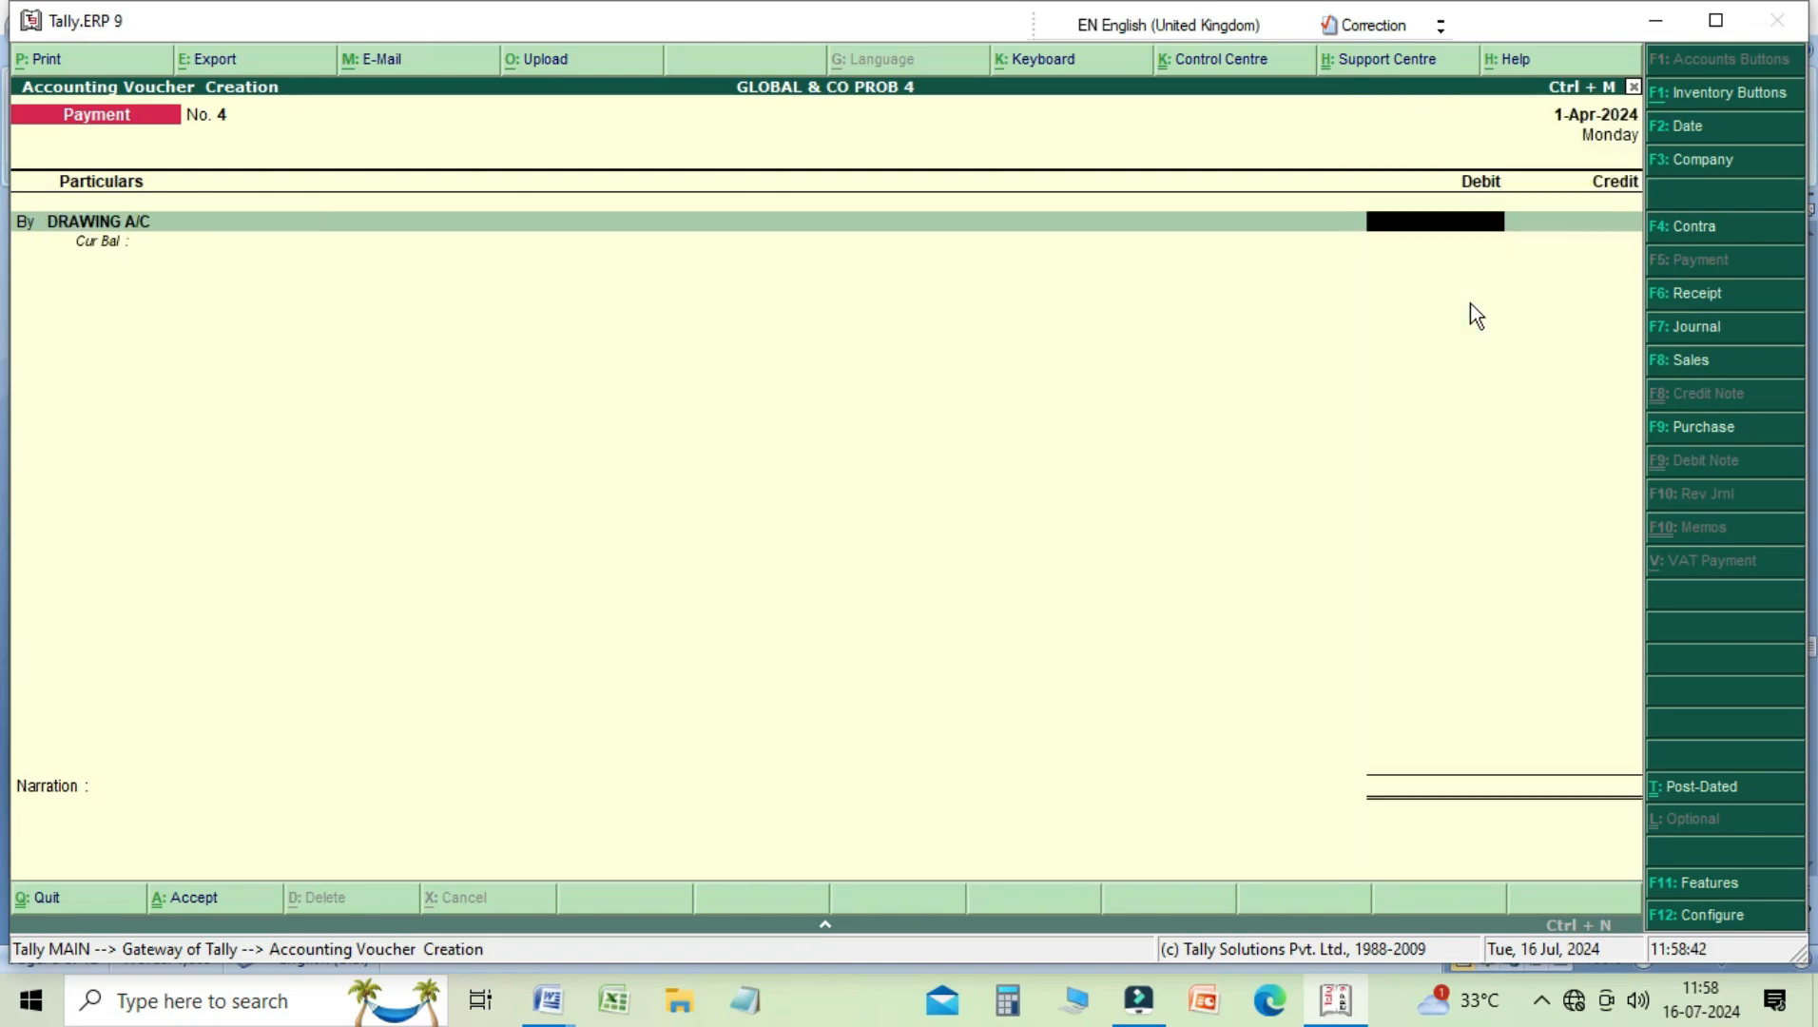
text(200)
key(Return)
key(Return)
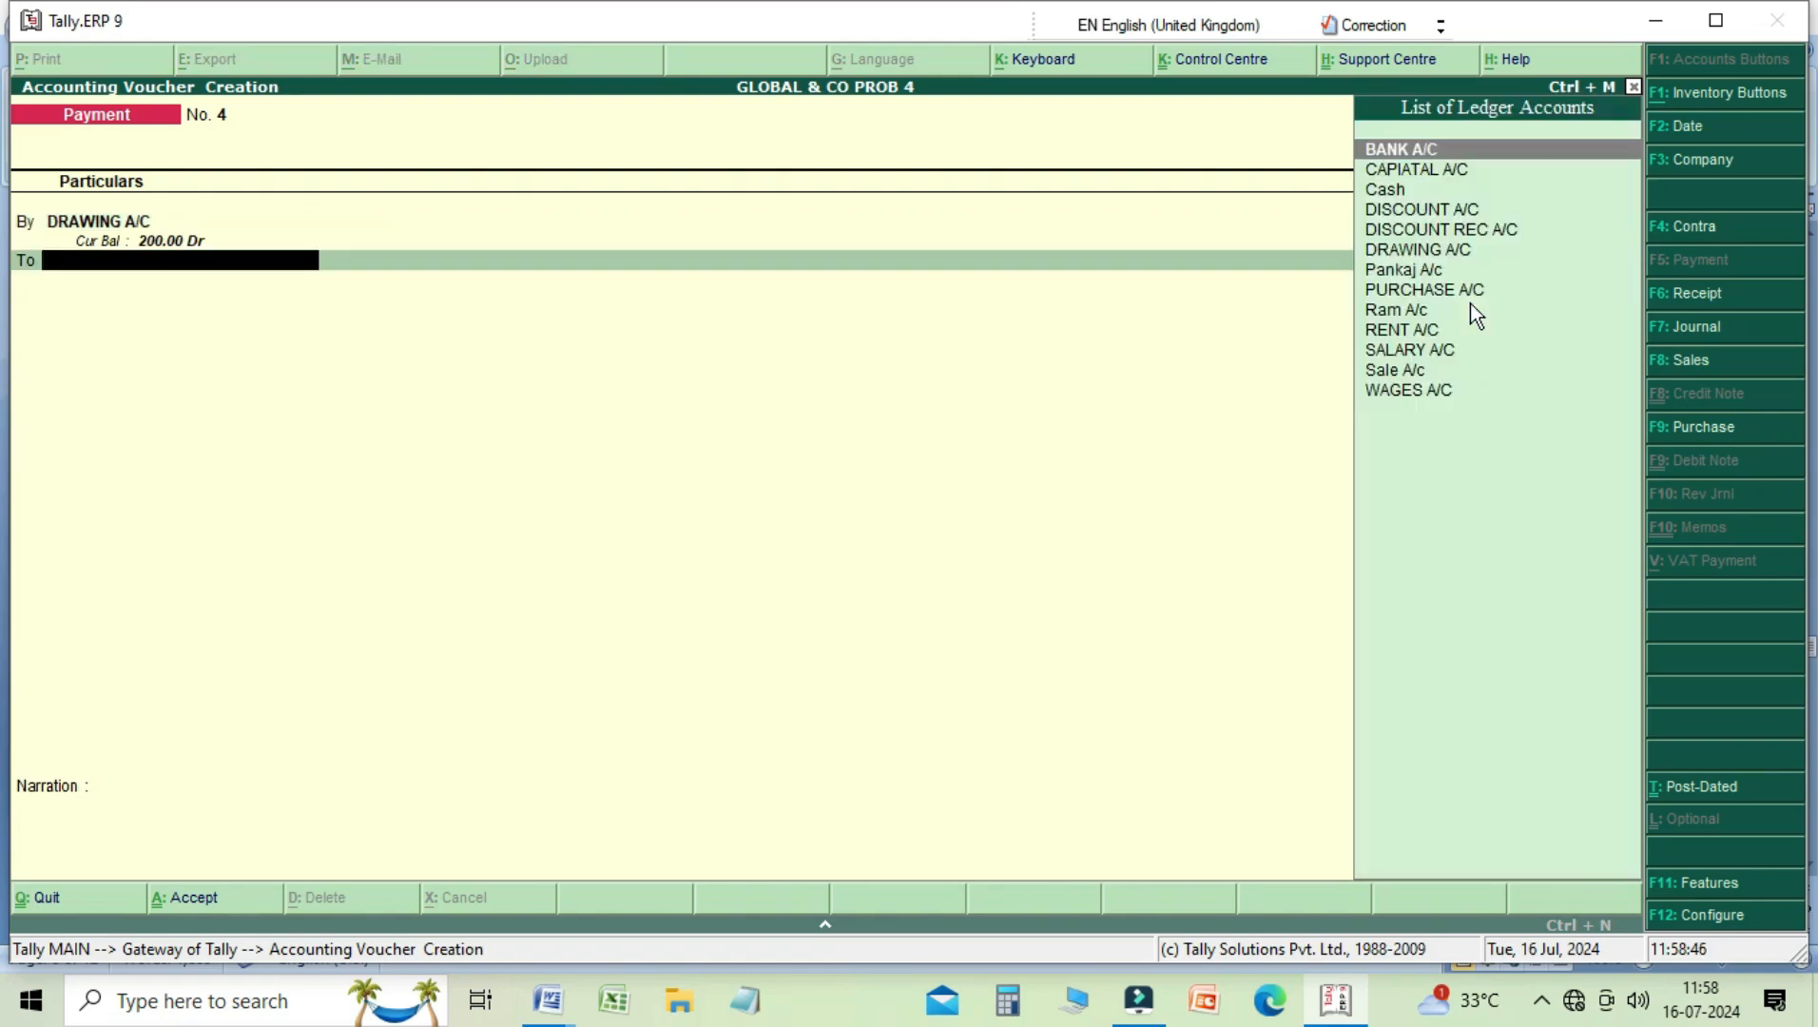
Step: Credit Cash with 200 in the drawings Payment voucher
key(Down)
key(Down)
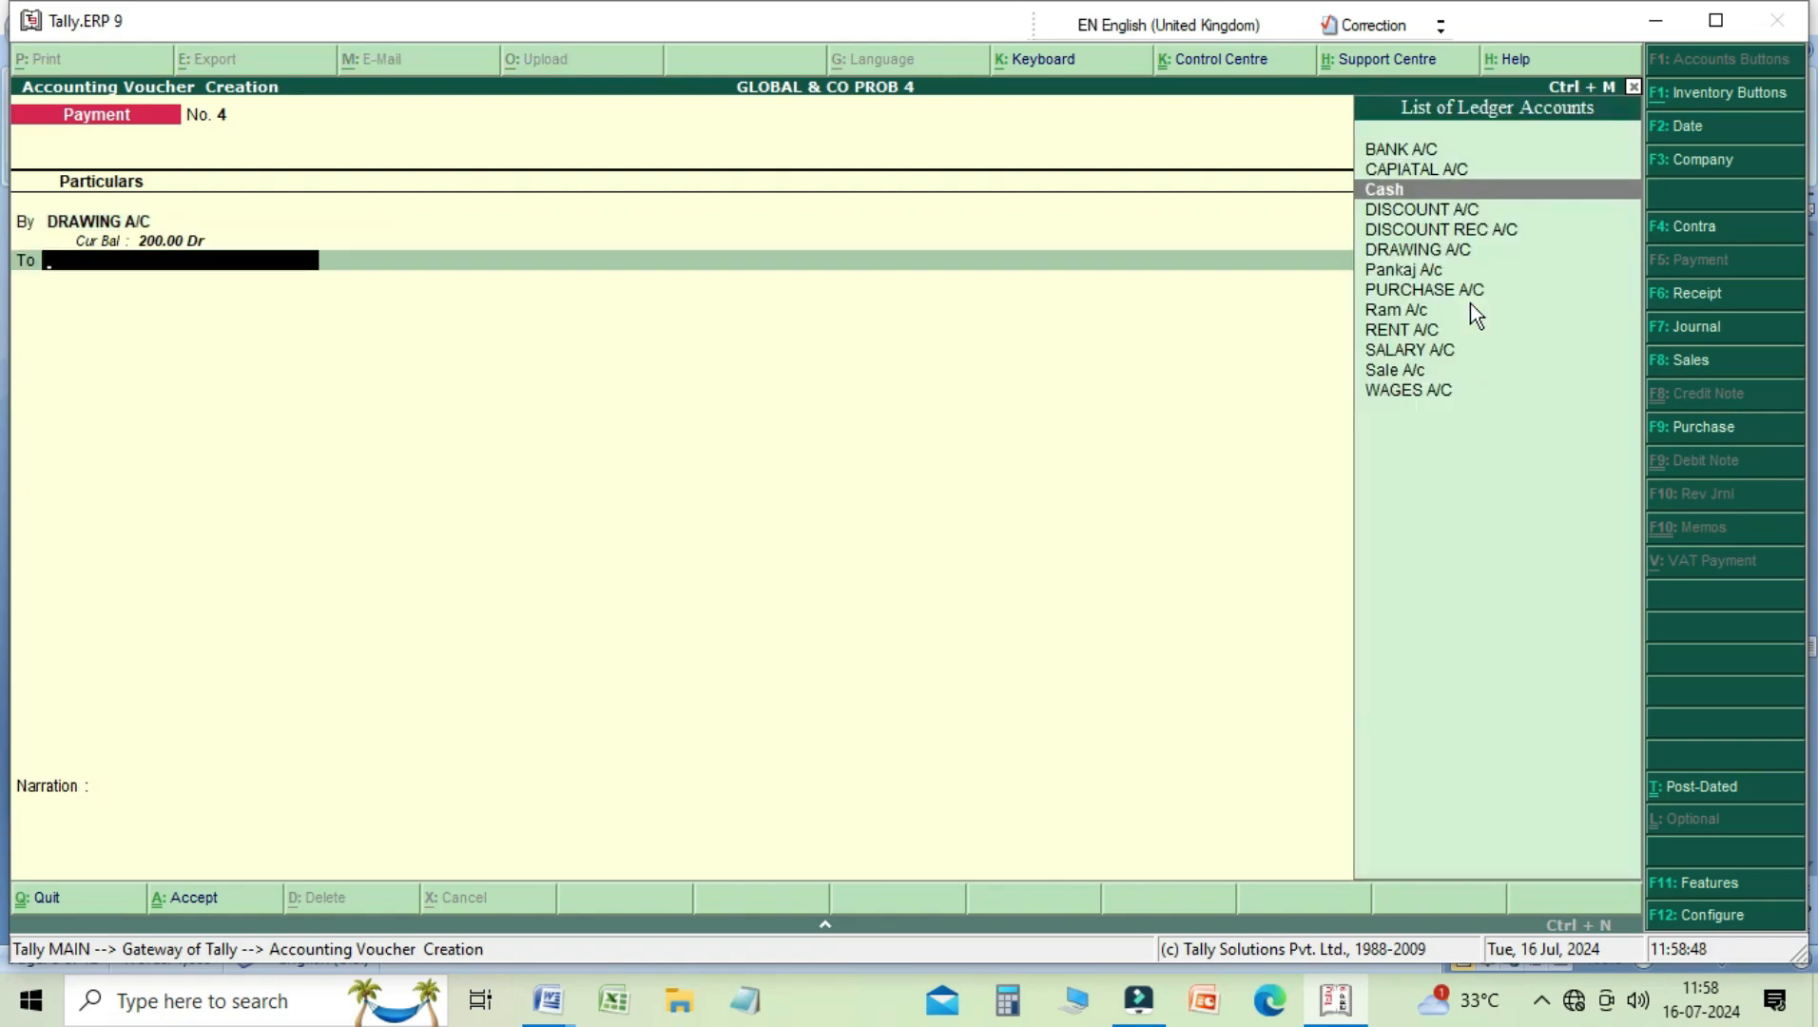
key(Return)
key(Return)
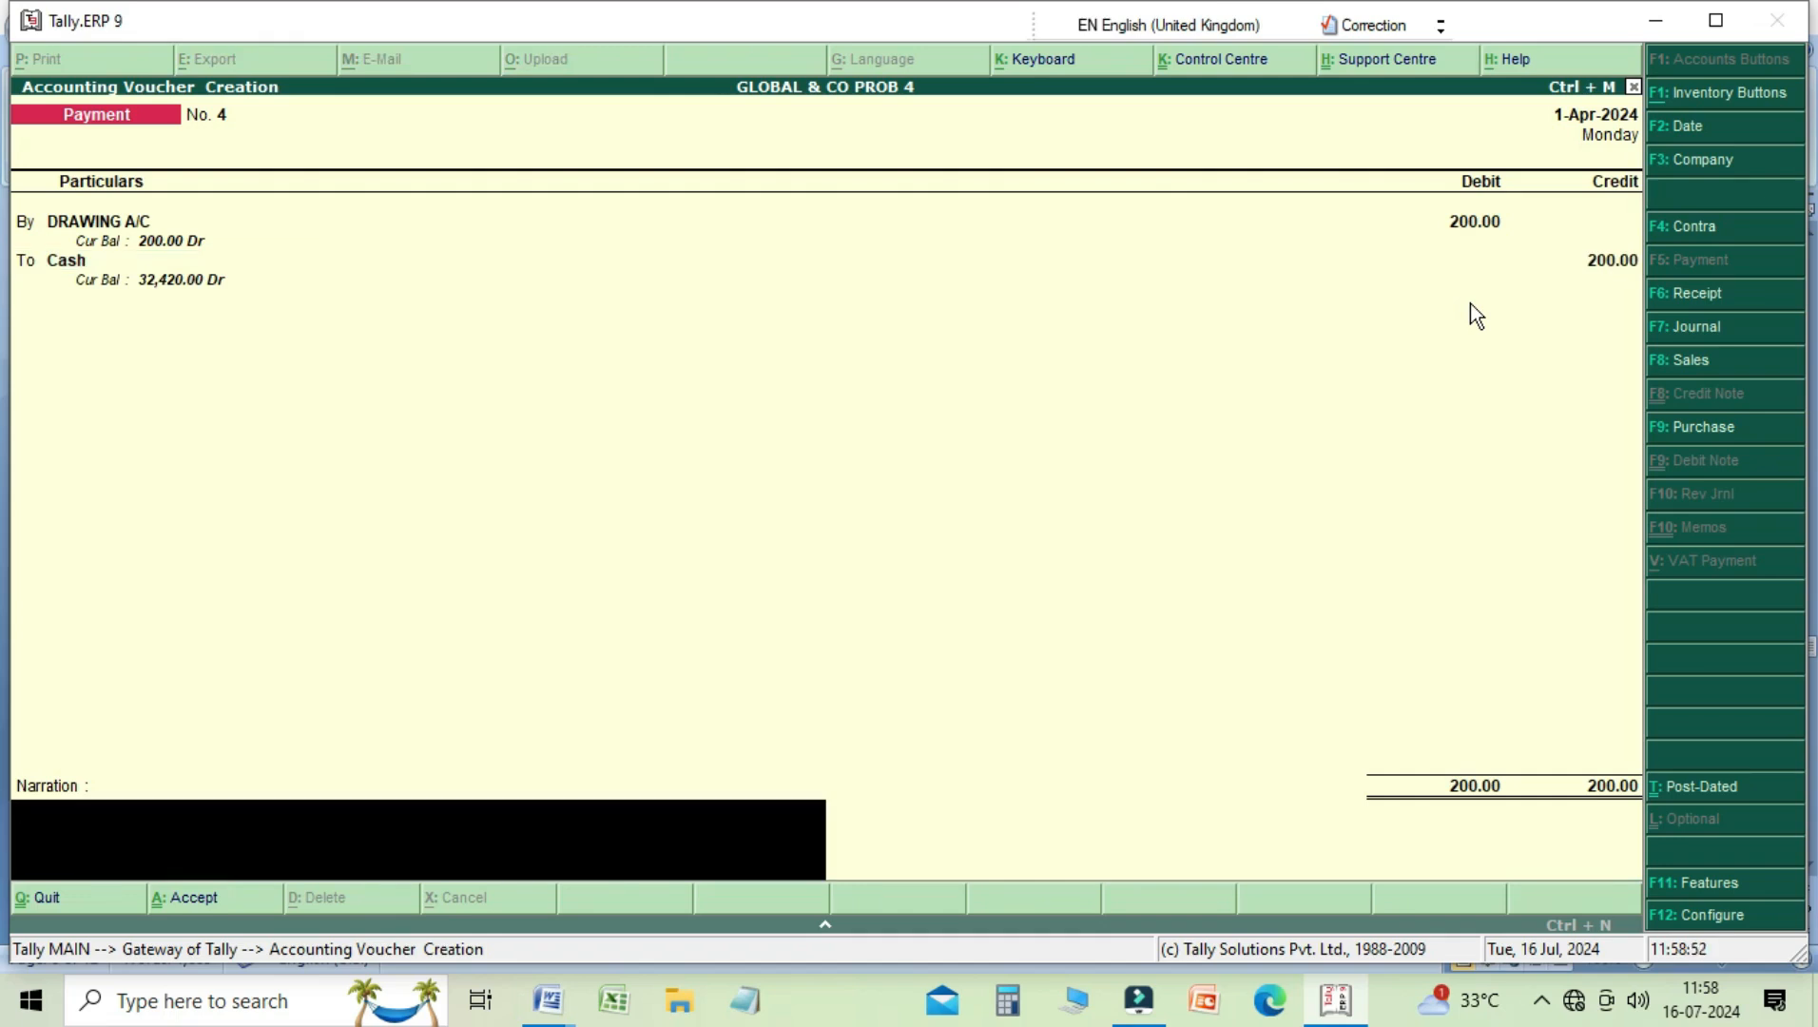
Step: Enter the narration "being draw for personal use" and save the Payment voucher
text(being)
text(draw for personal use)
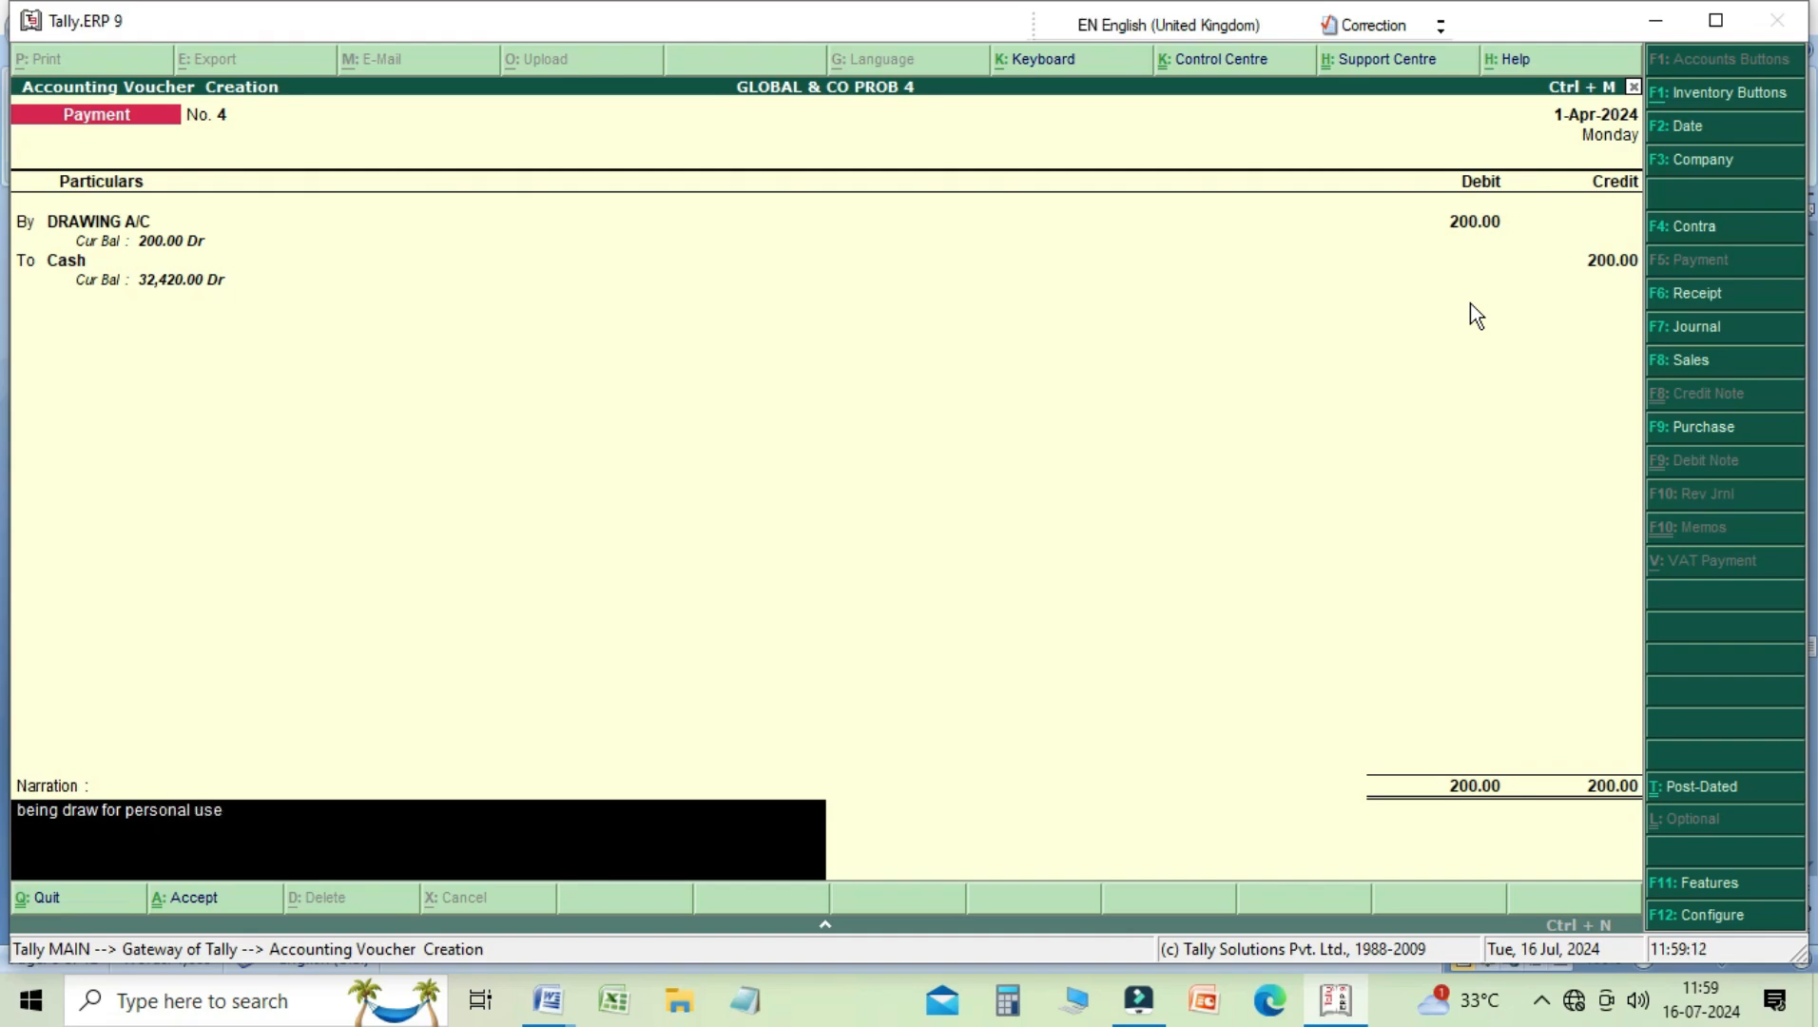
key(Return)
key(Return)
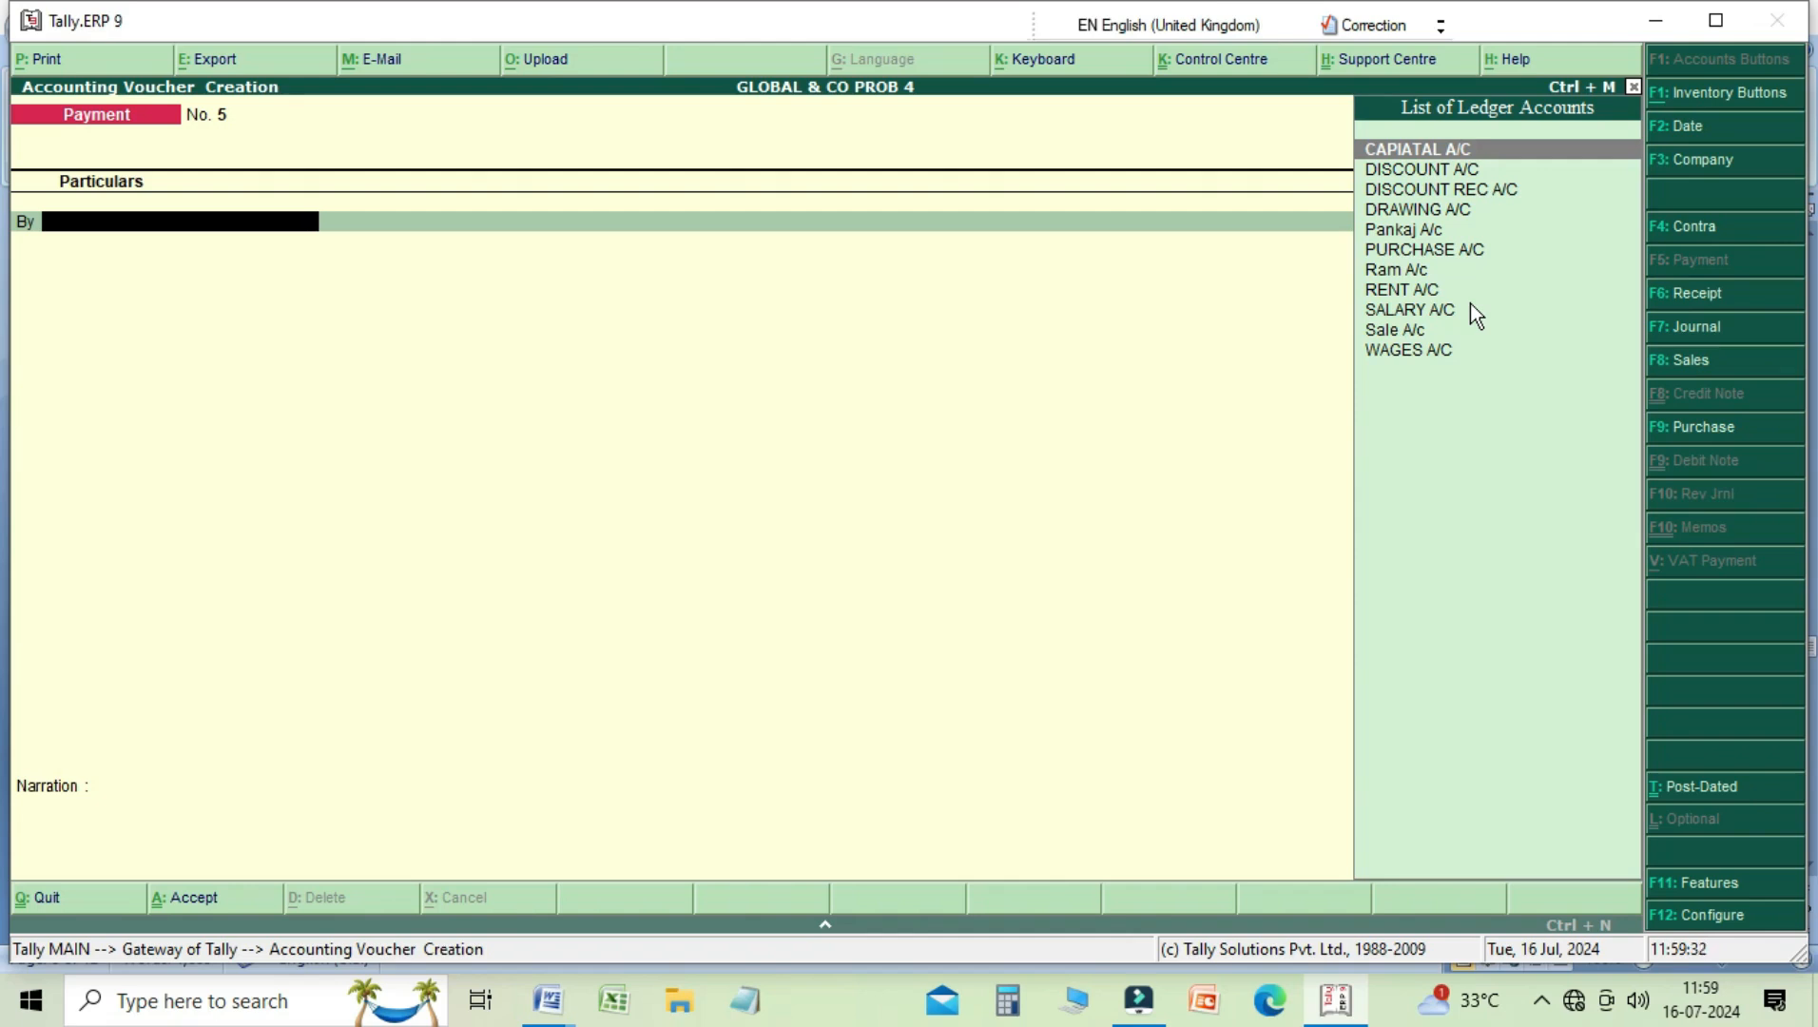
Step: Debit SALARY A/C with 5000 in the new Payment voucher
key(Down)
key(Down)
key(Down)
key(Down)
key(Down)
key(Down)
key(Down)
key(Down)
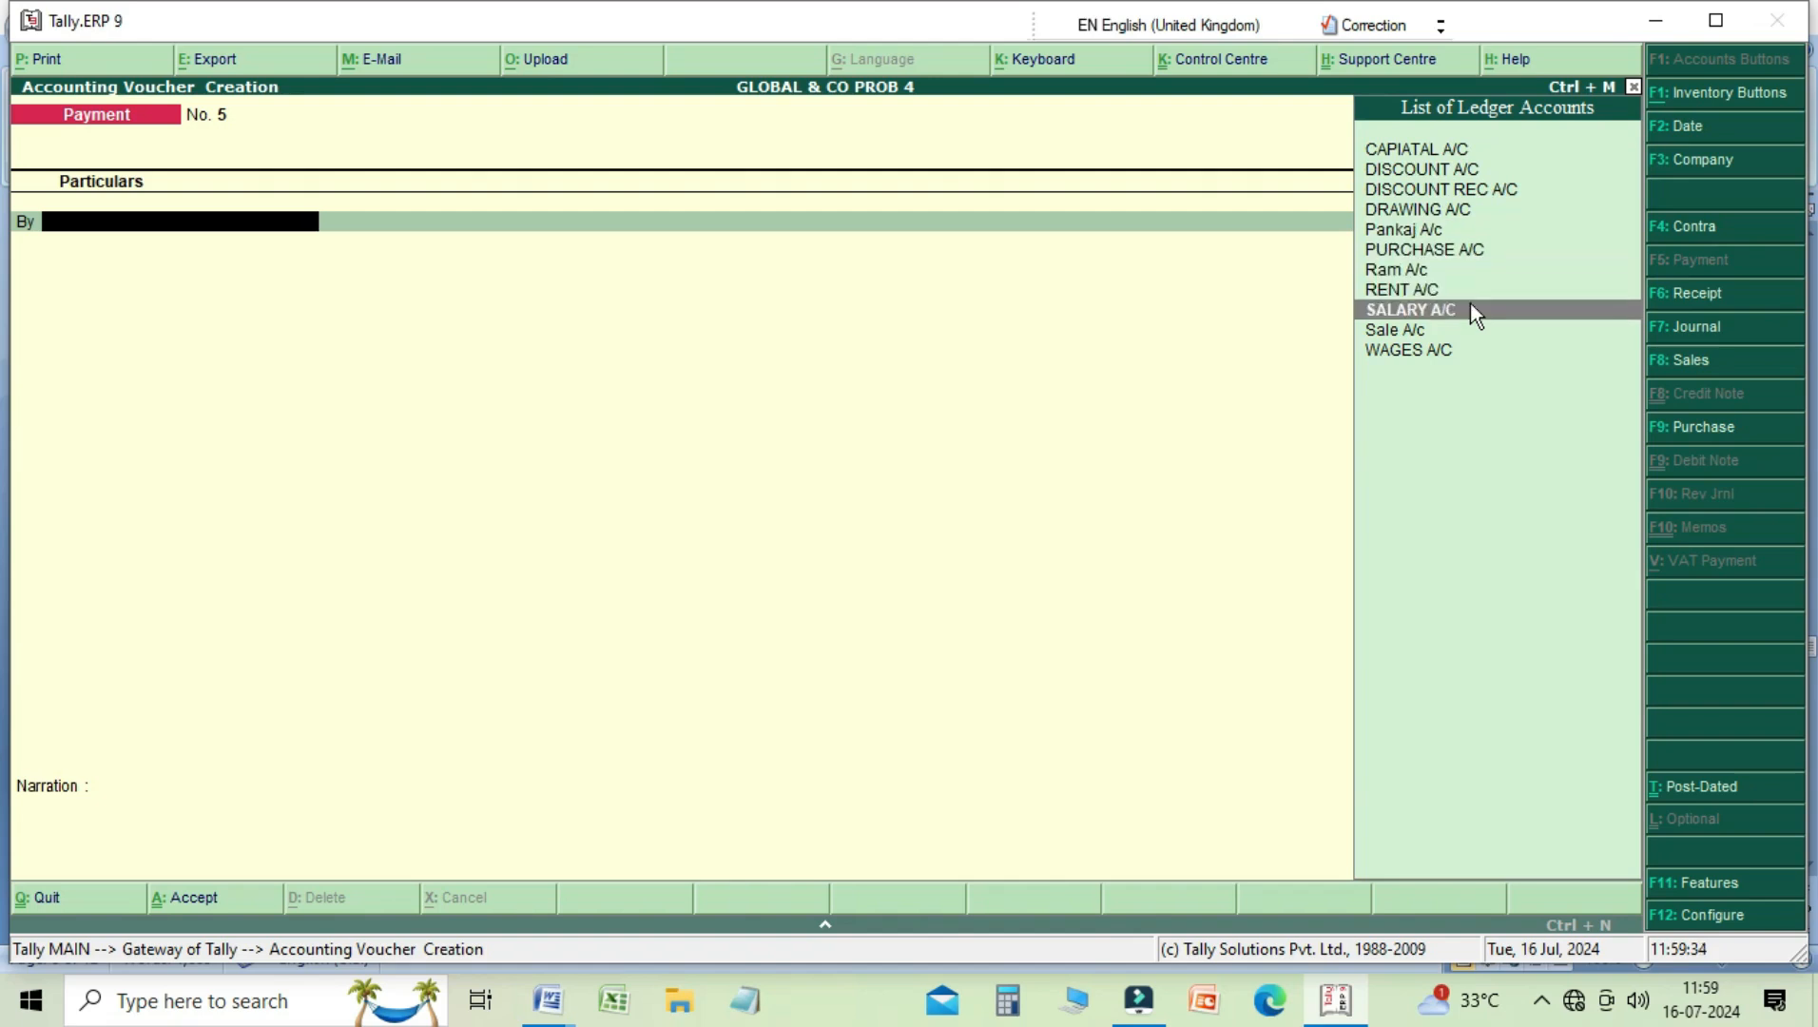
key(Return)
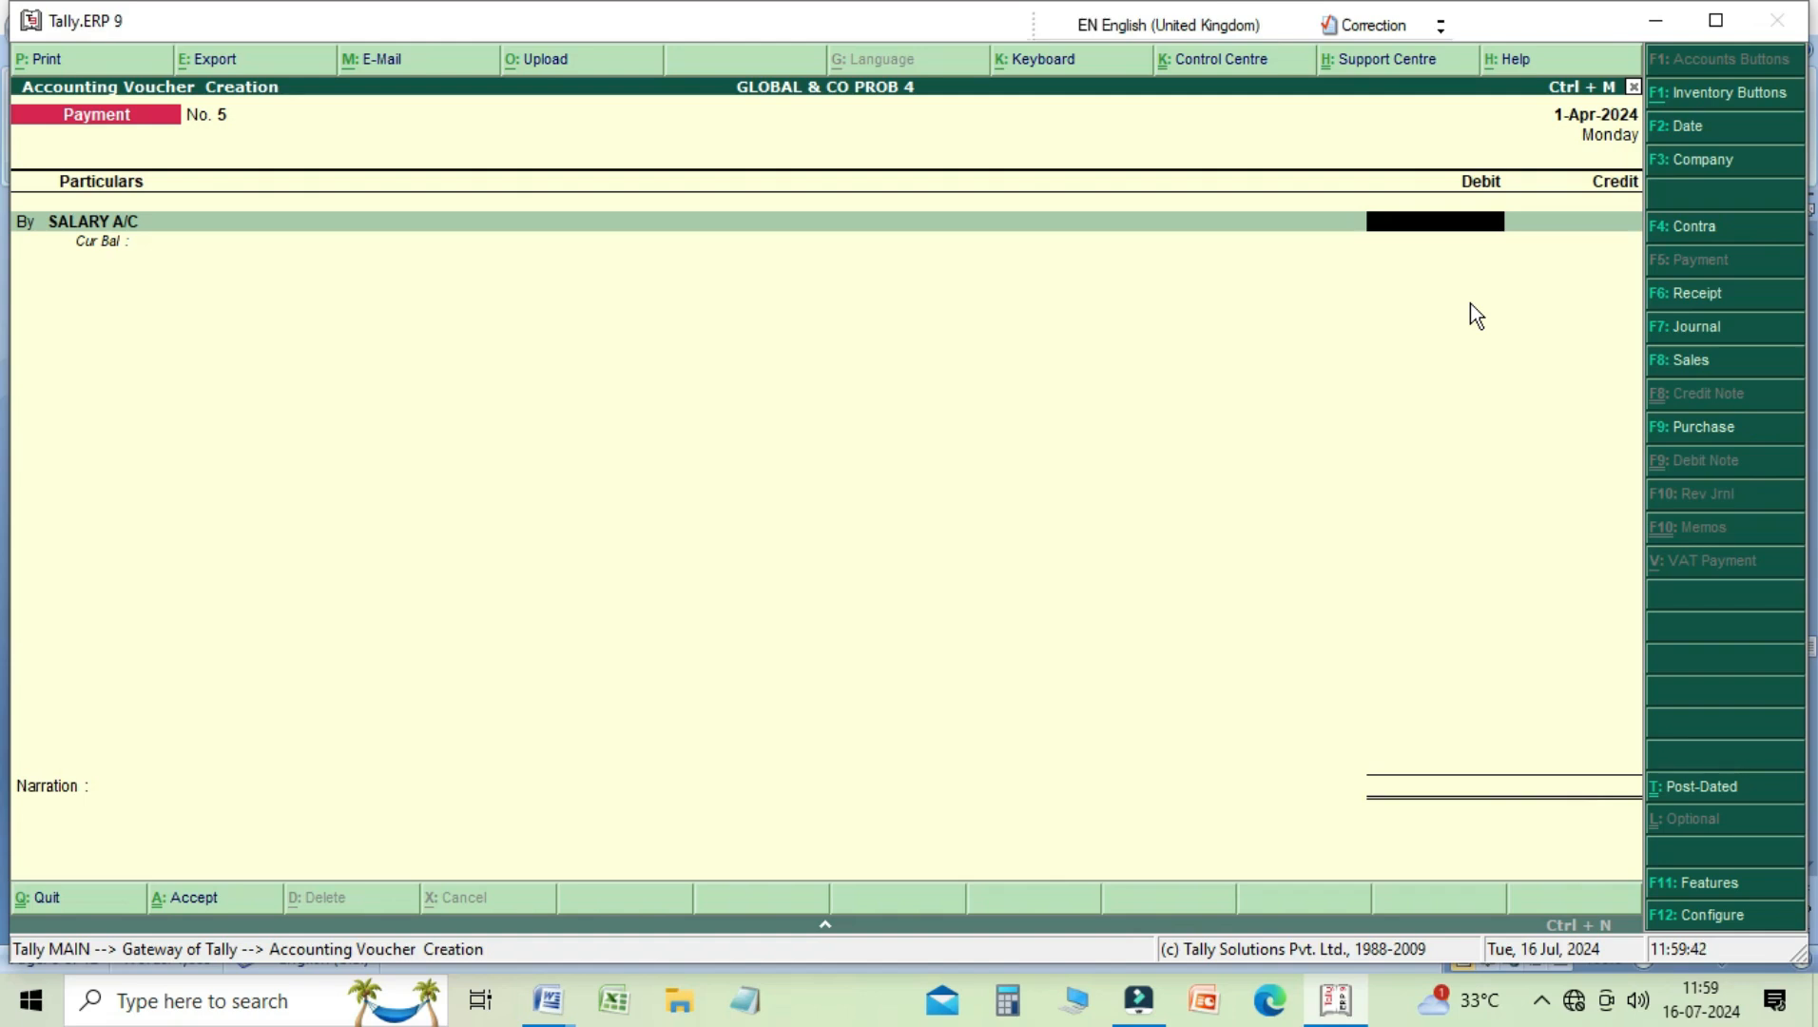
text(5000)
key(Return)
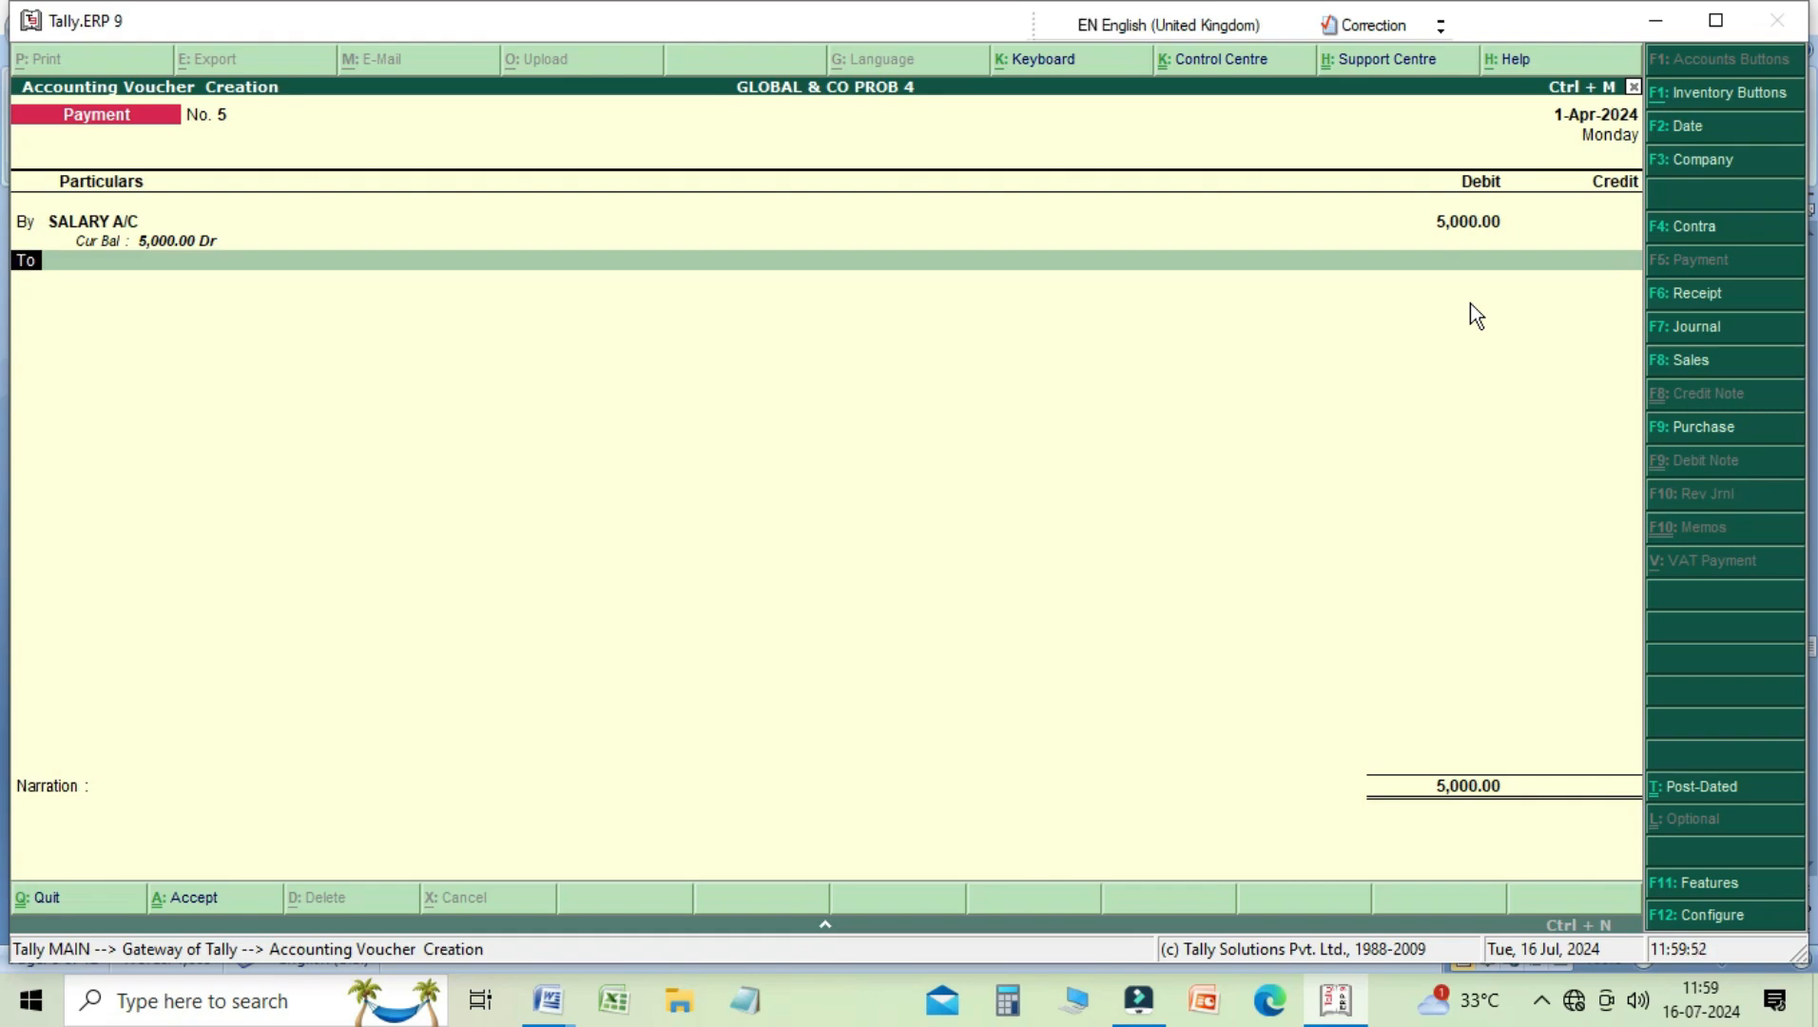
Step: Add a second debit line for RENT A/C with 1100 in the same Payment voucher
text(by)
key(Return)
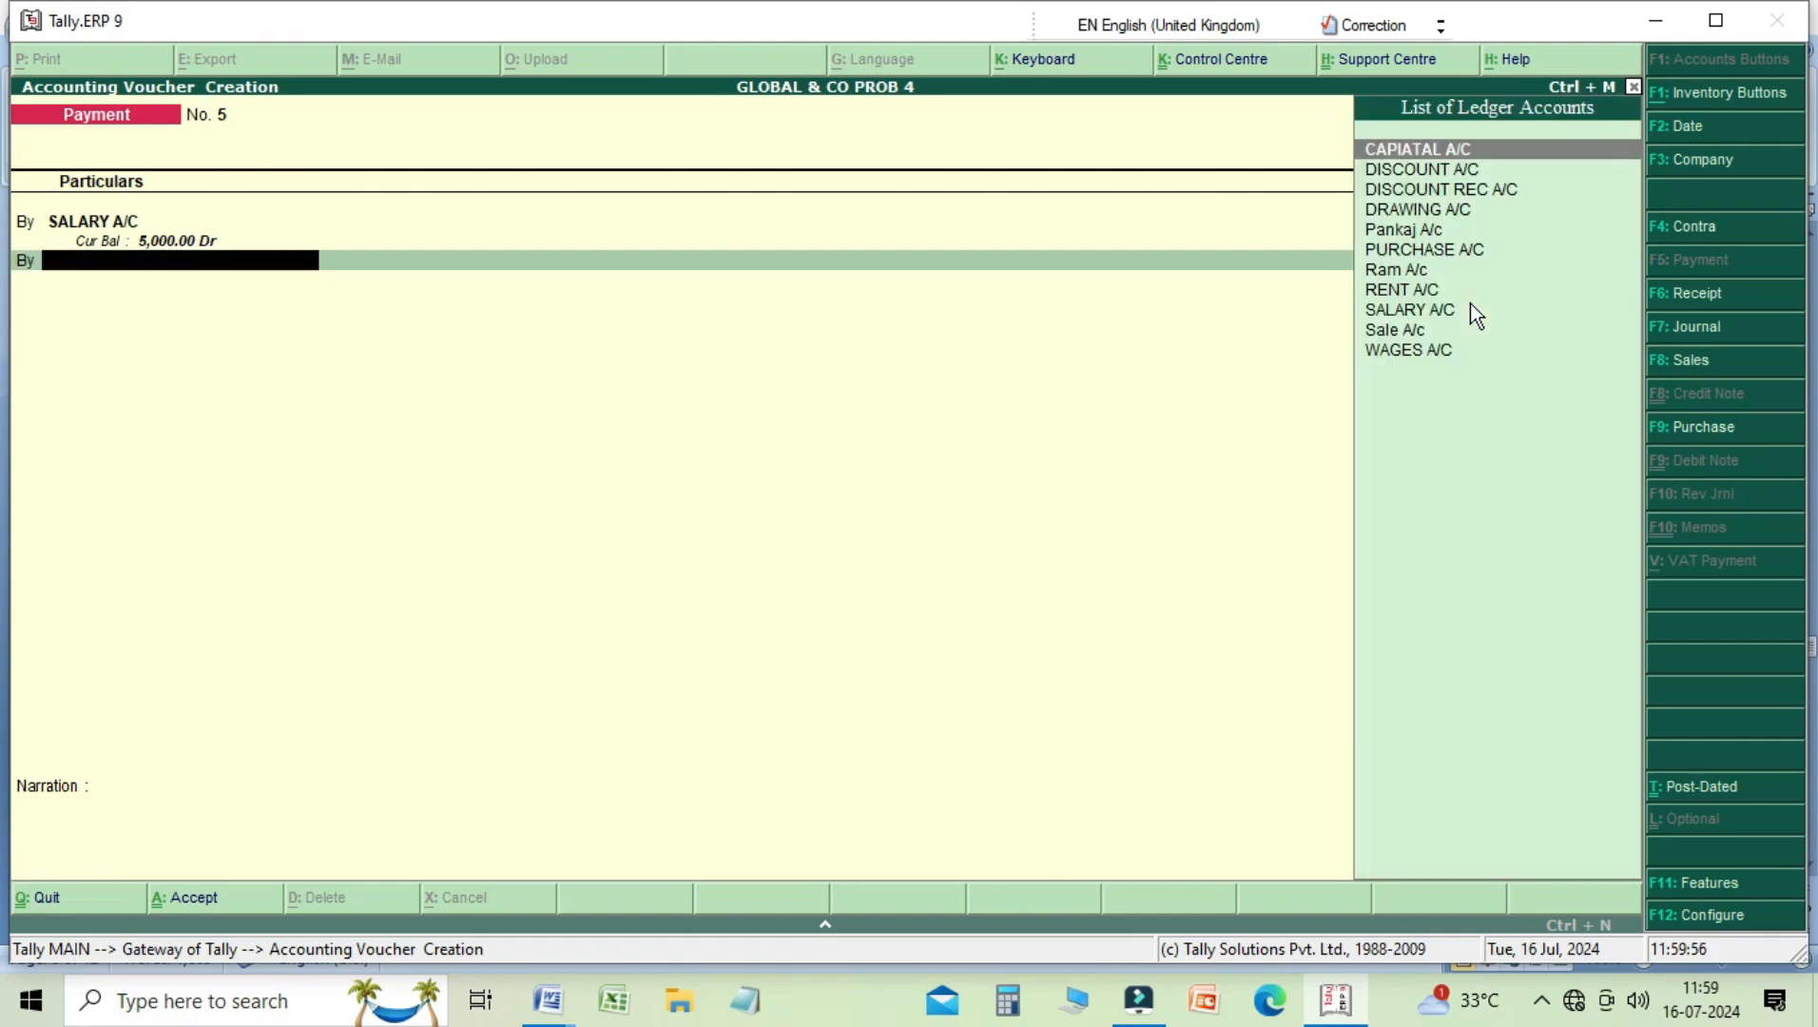
key(Down)
key(Down)
key(Down)
key(Down)
key(Down)
key(Down)
key(Down)
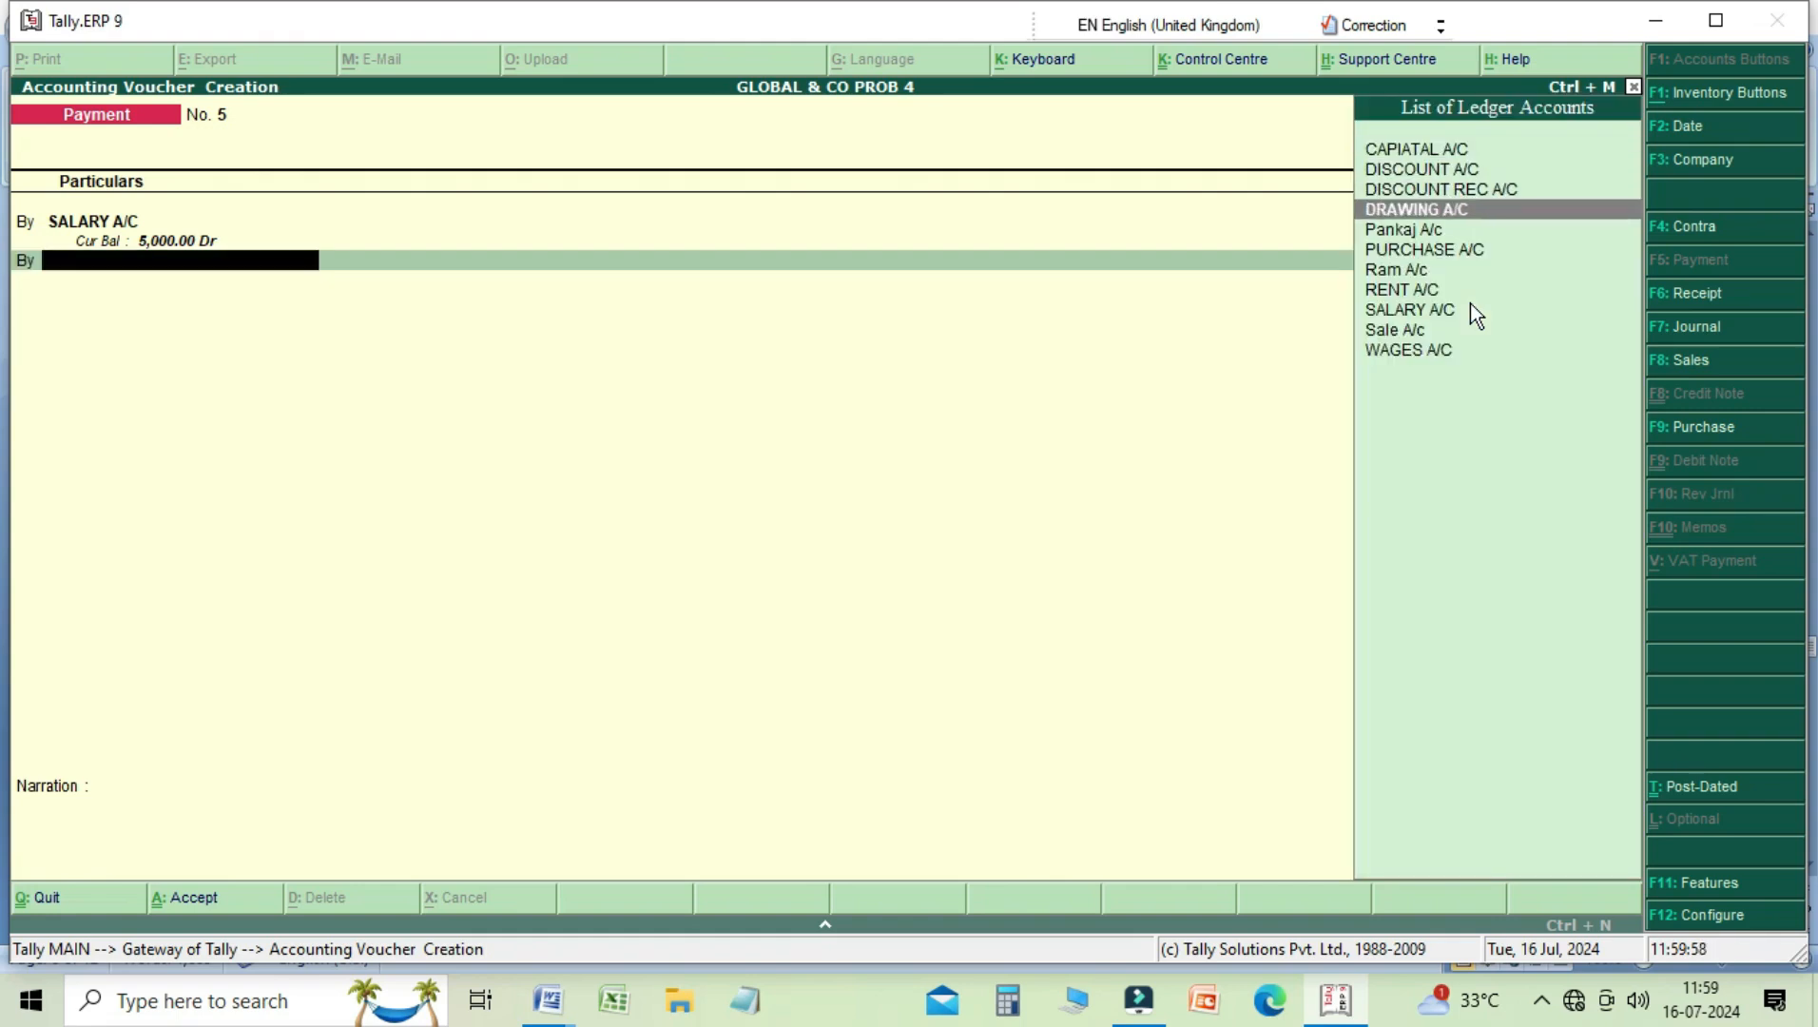
key(Return)
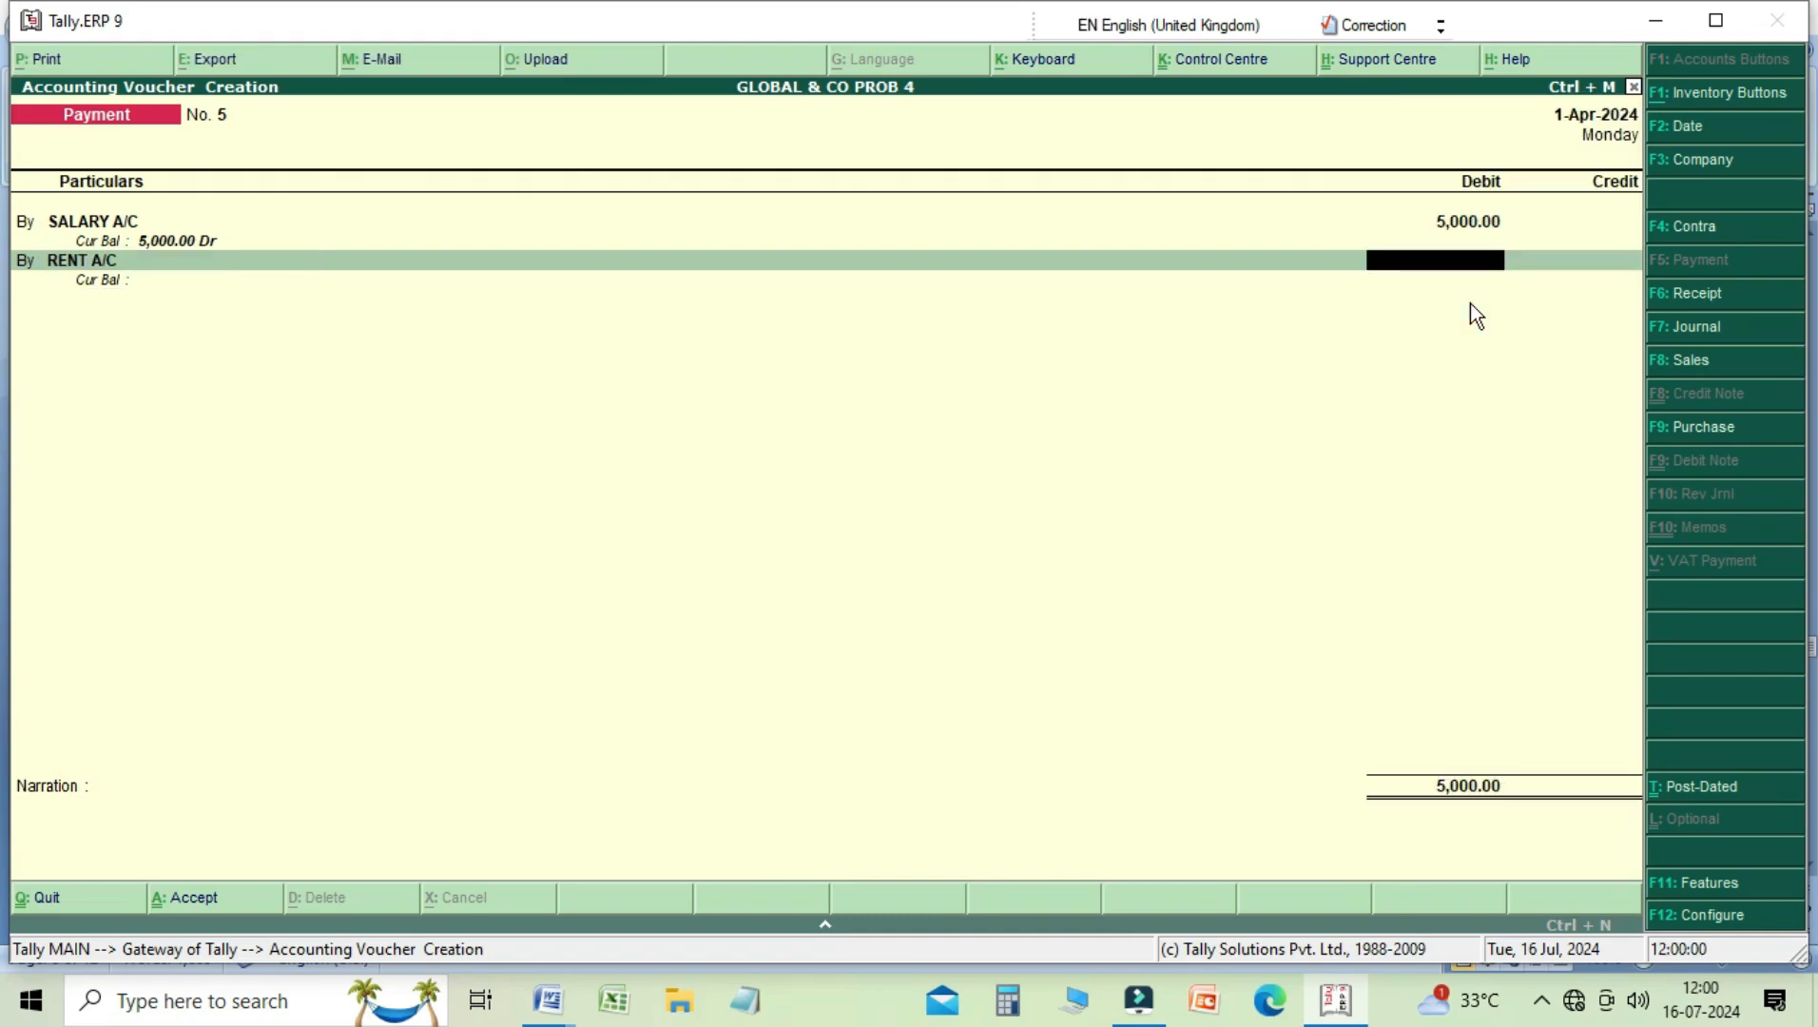
text(1100)
key(Return)
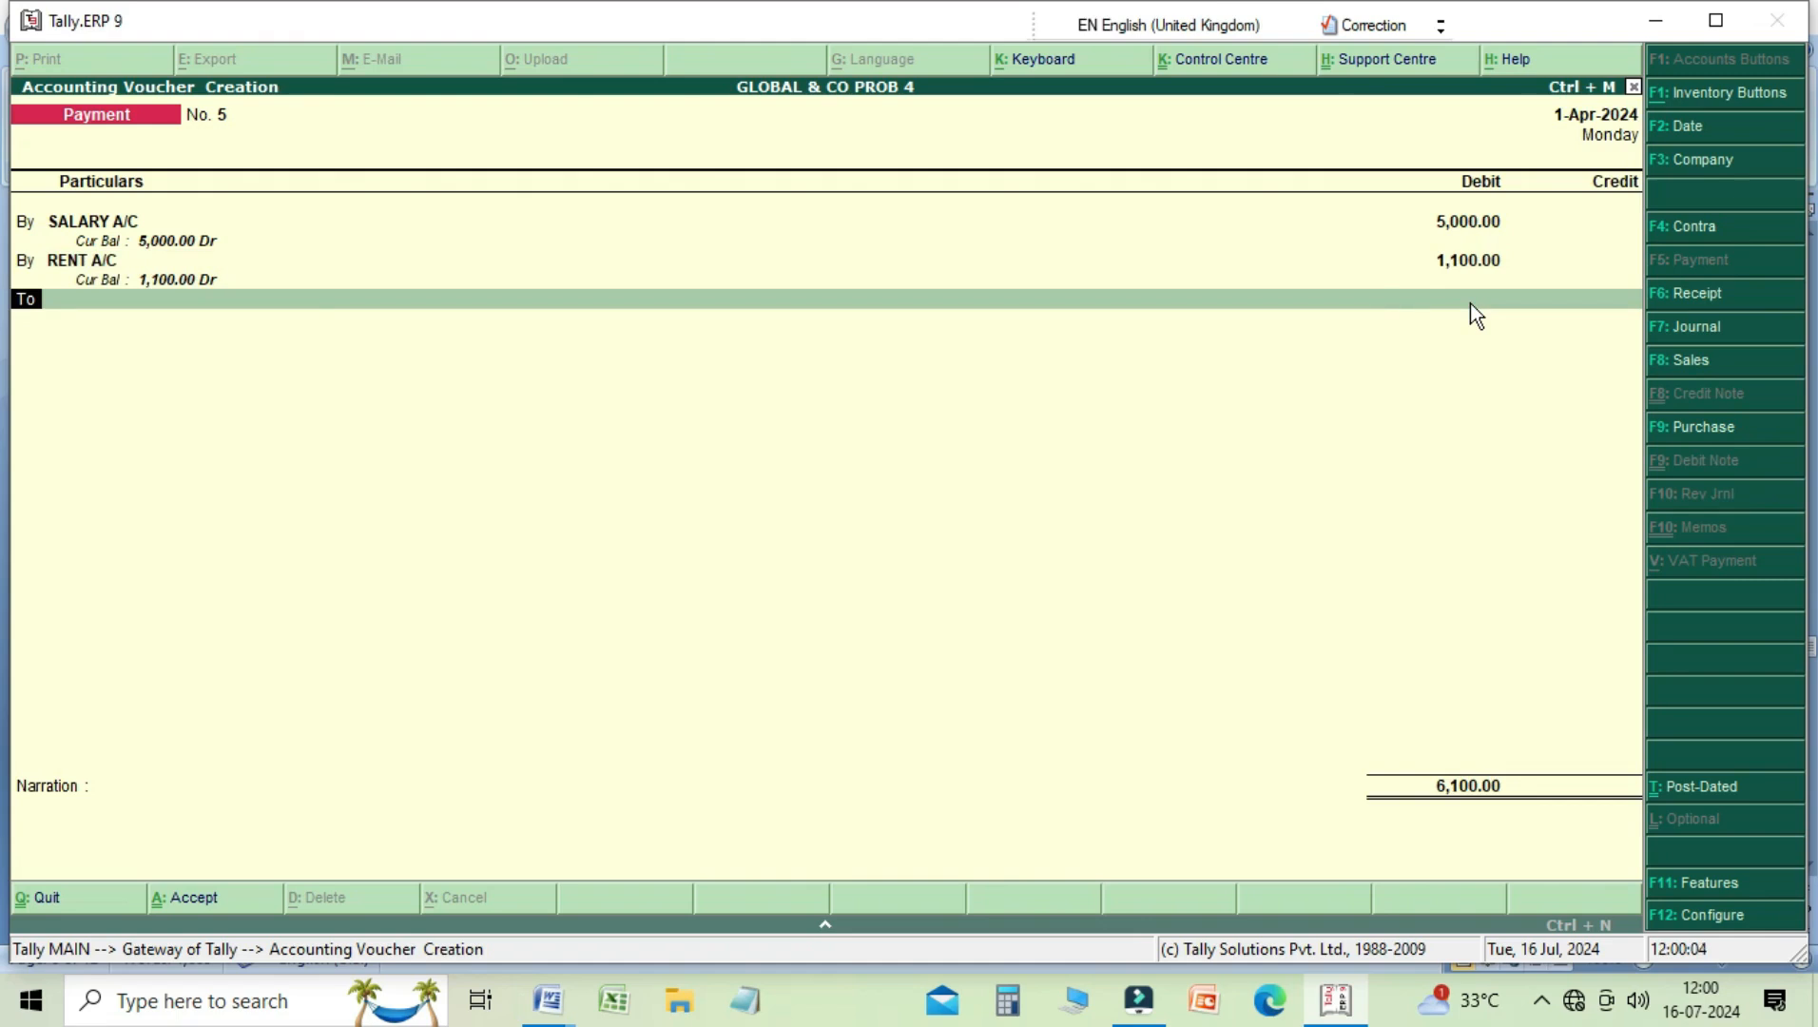
Step: Credit Cash with 6,100 in the salary and rent Payment voucher
key(Return)
key(Down)
key(Down)
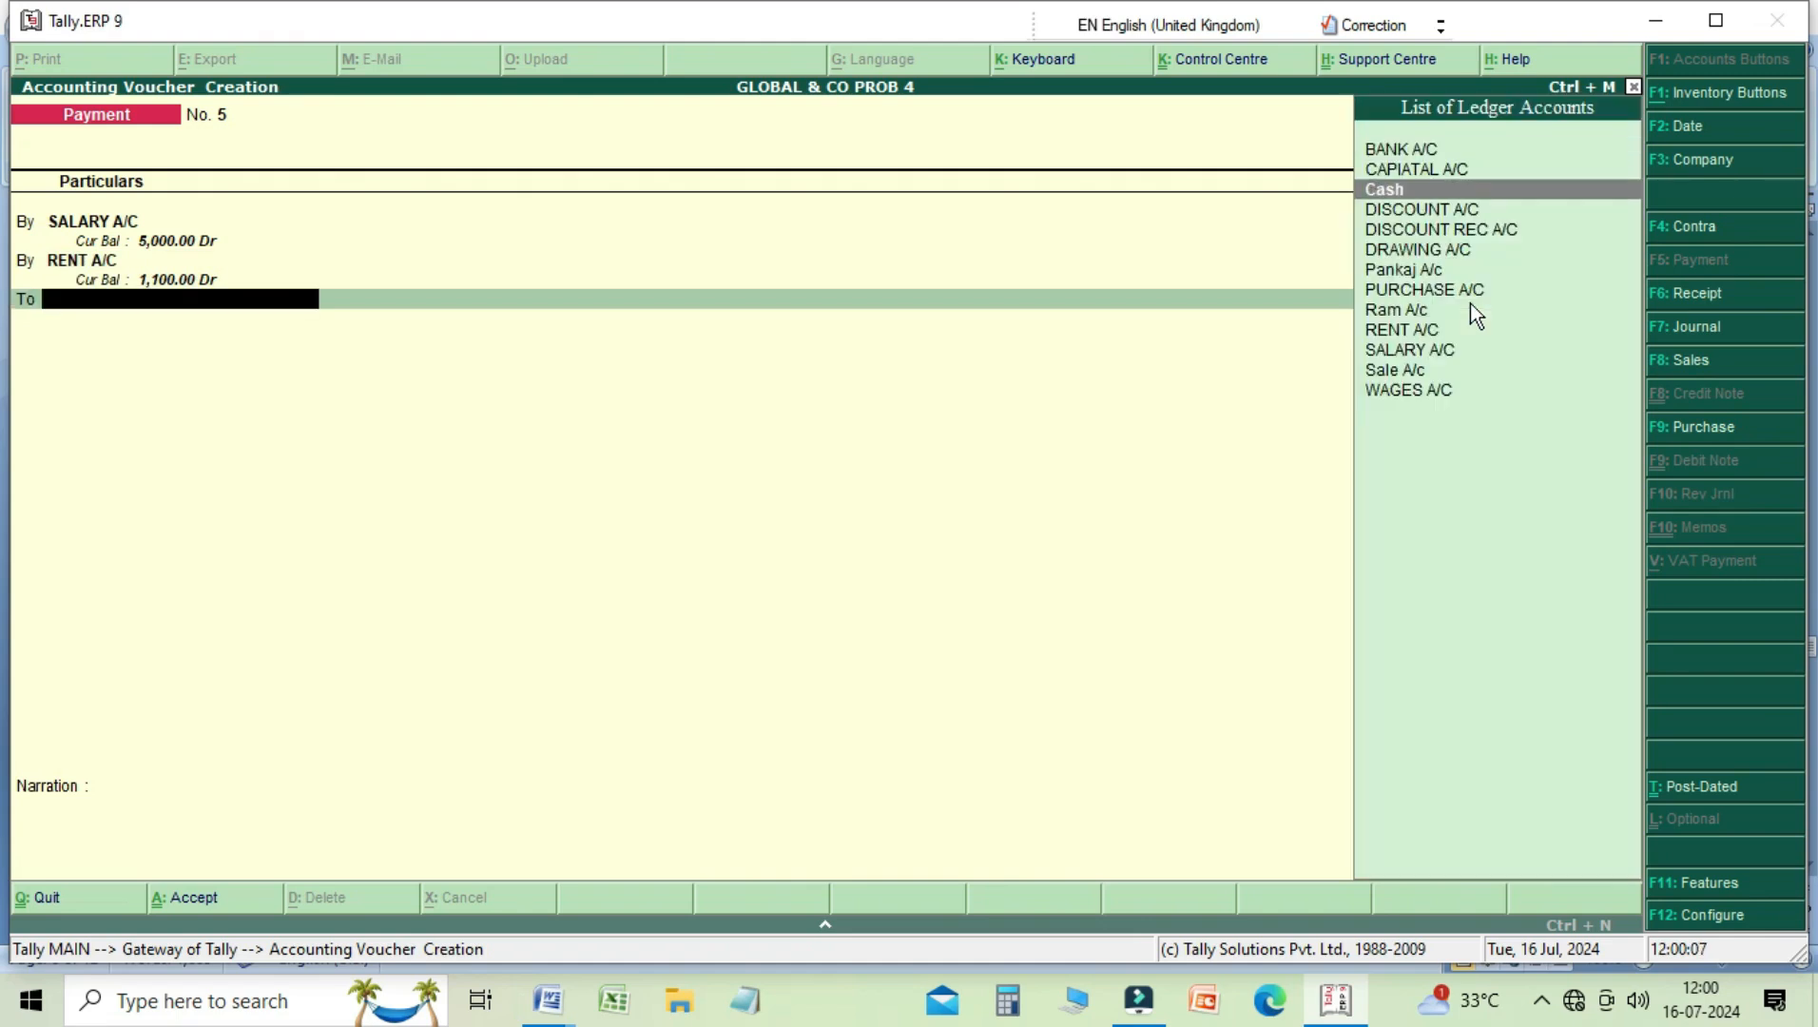
key(Return)
key(Return)
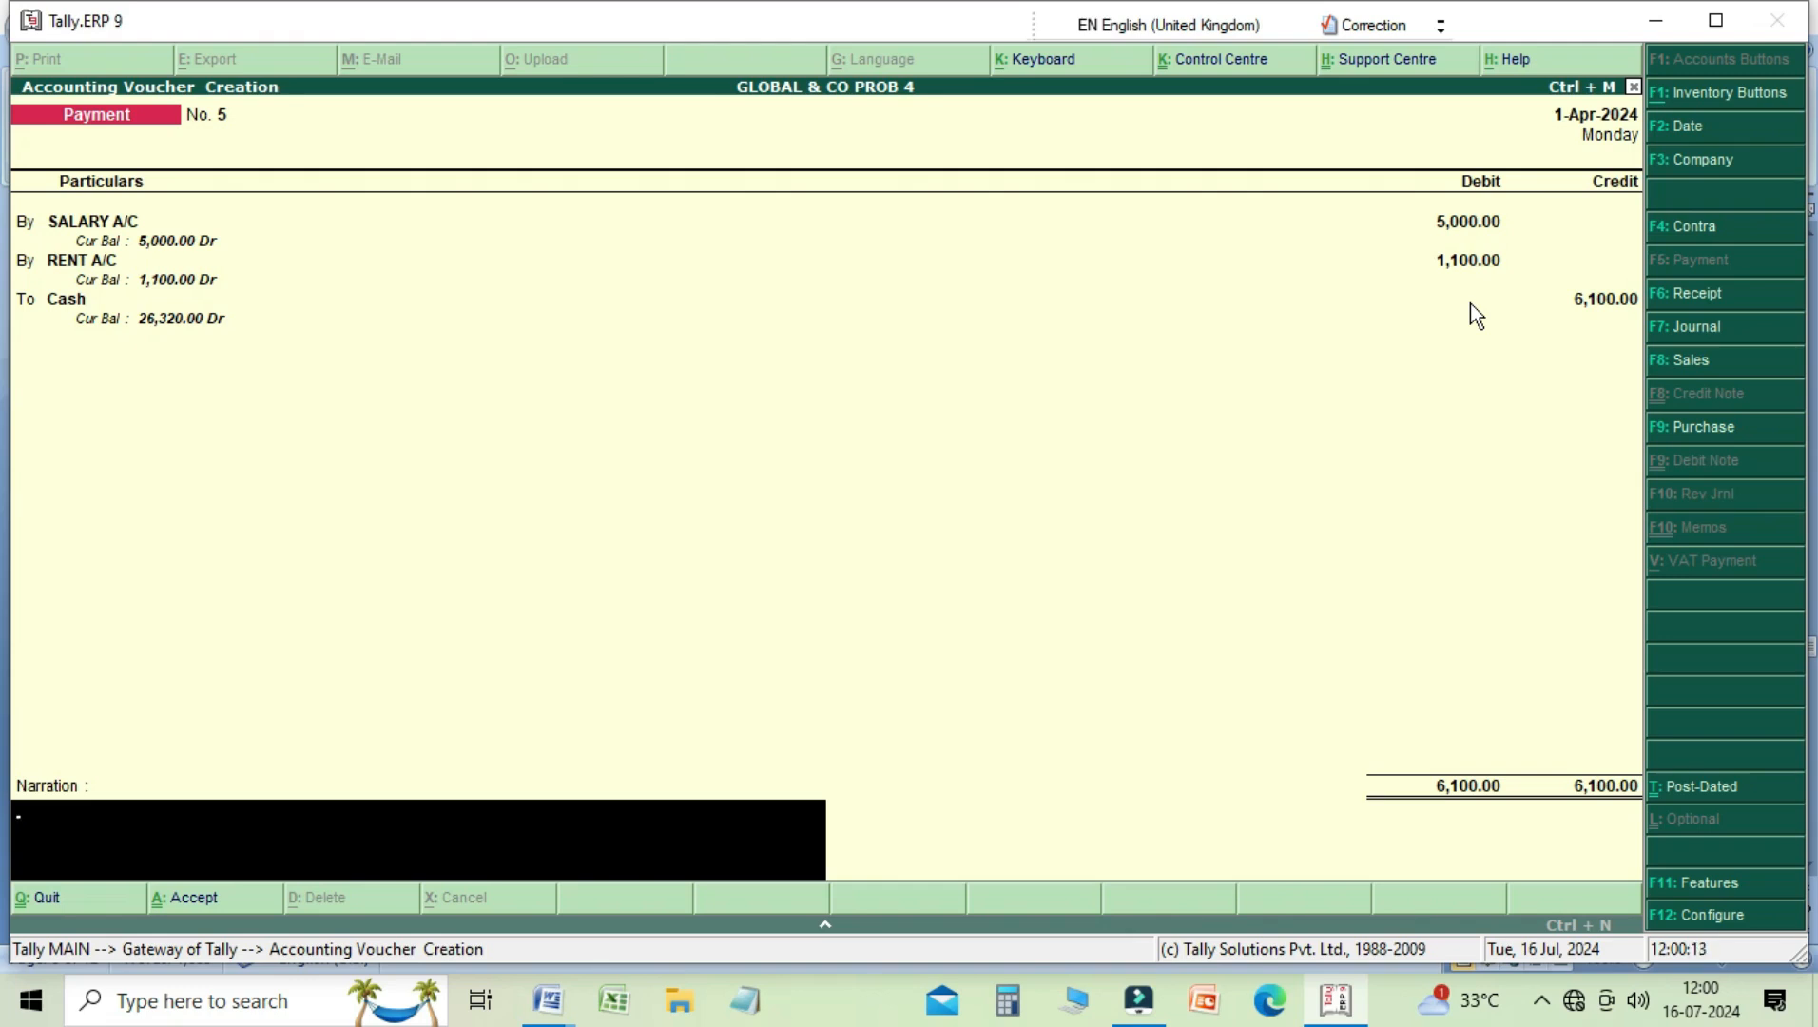
Step: Enter the narration "being pais salary and rent respectively" and save the Payment voucher
text(being pais salary and rent)
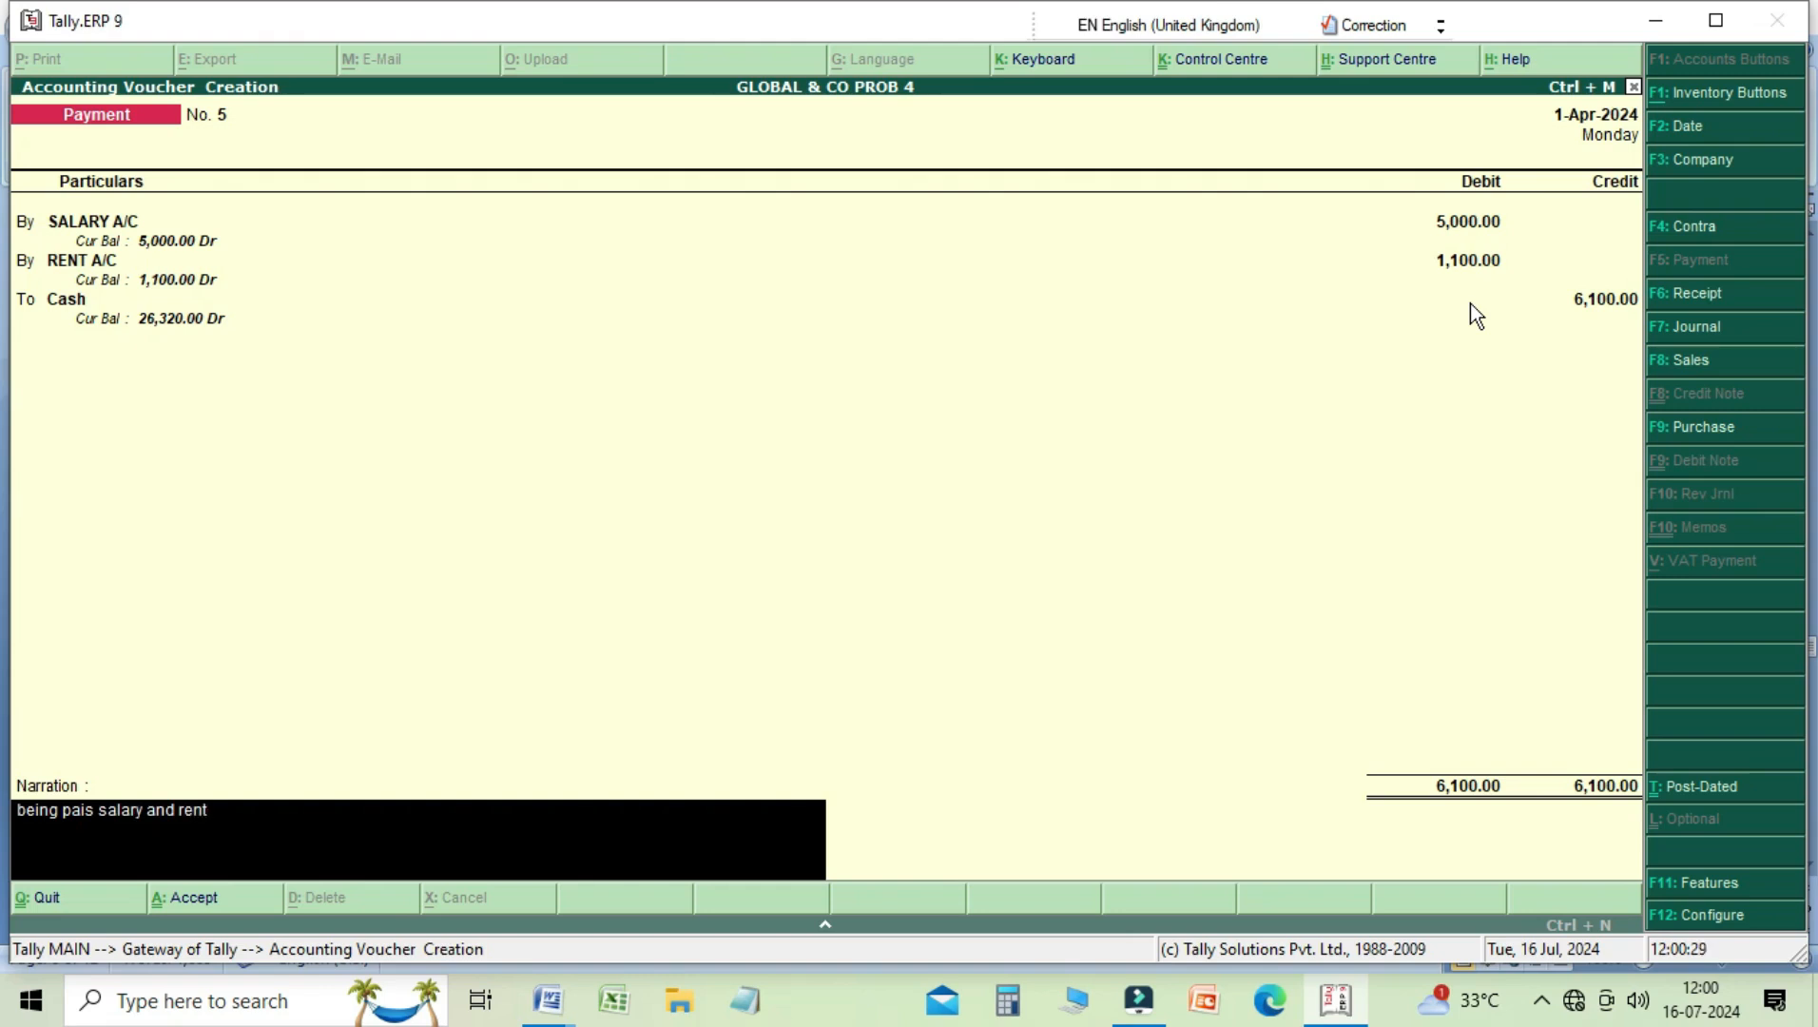
text(spectivell)
key(BackSpace)
text(y)
key(Return)
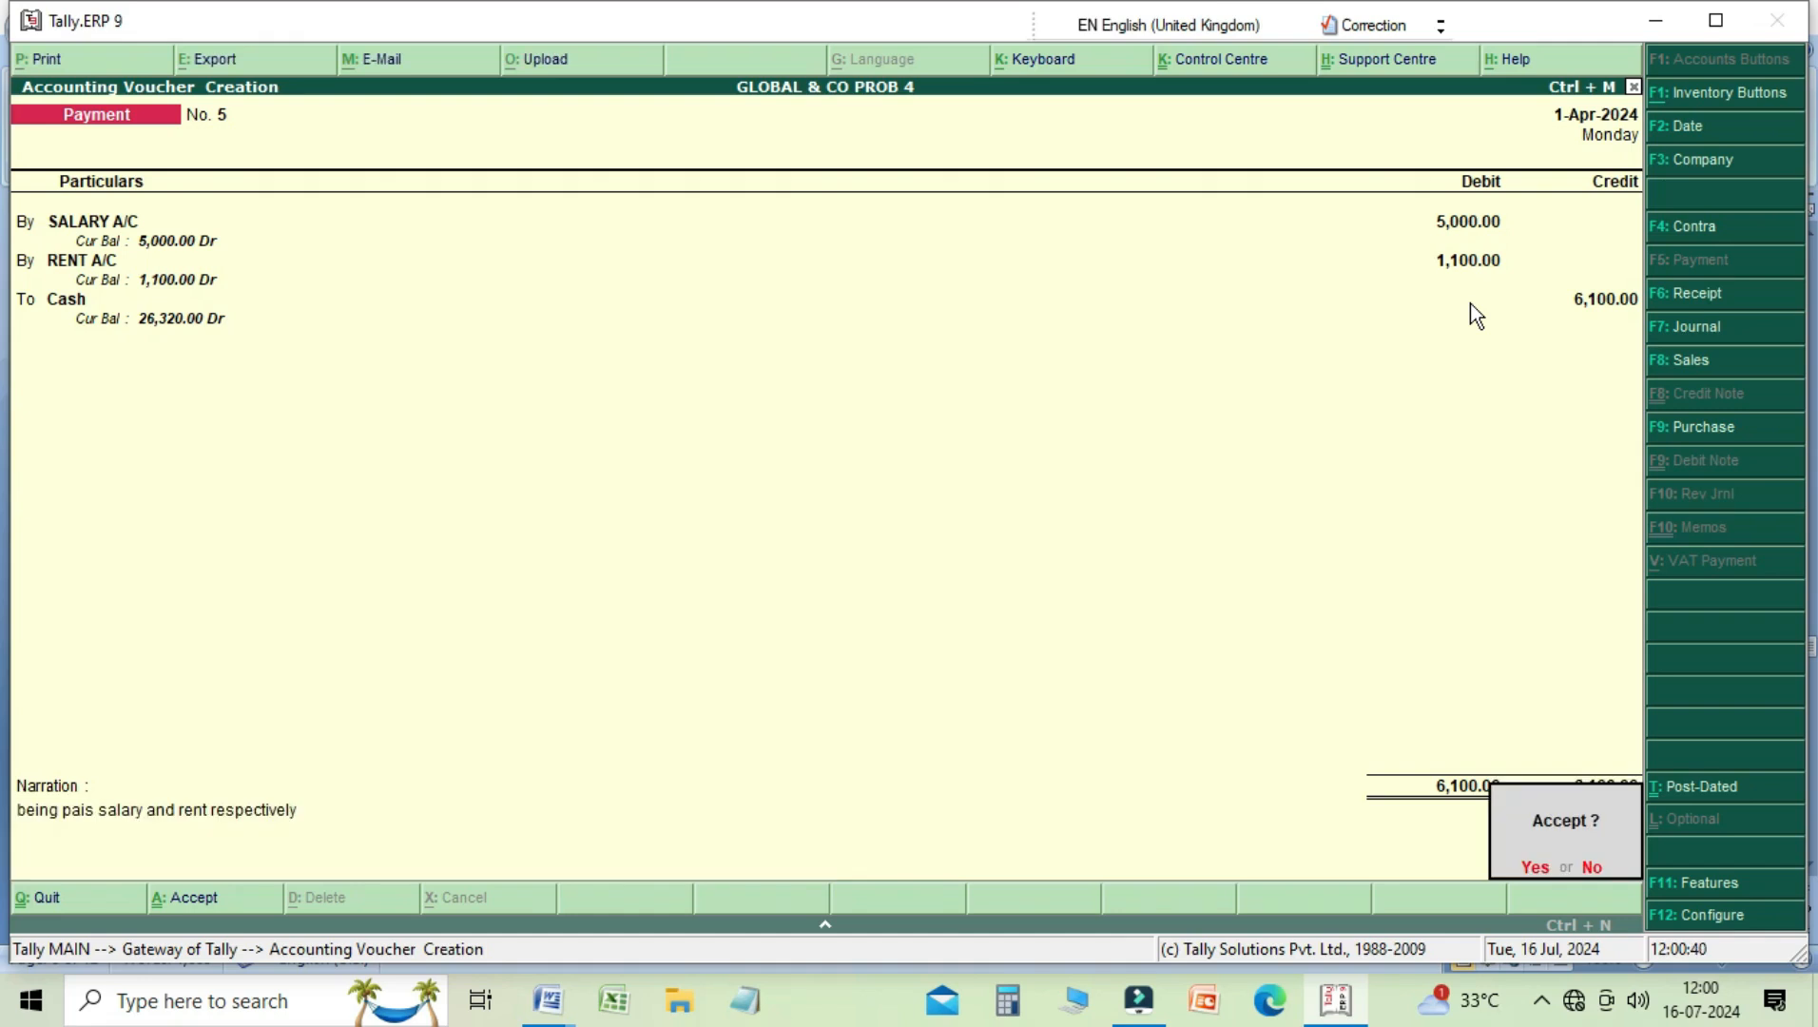
key(Return)
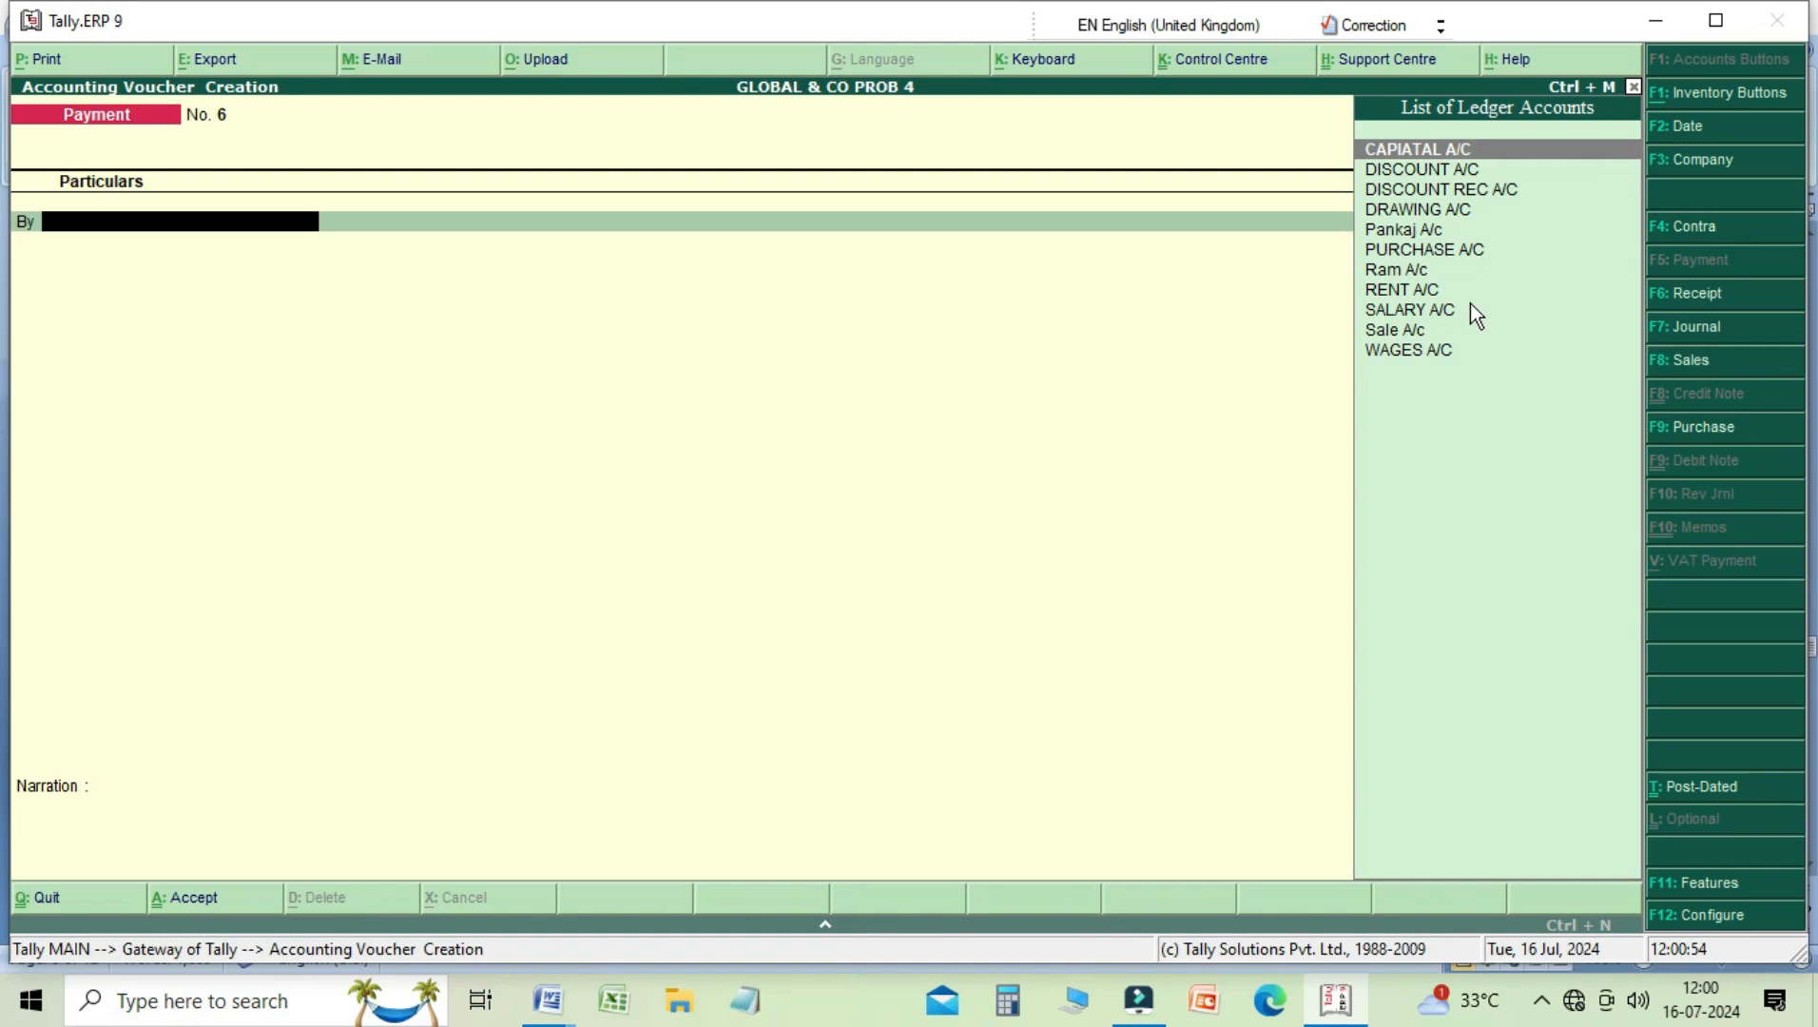
Step: Leave and reopen accounting voucher entry, and review the previously saved payment and receipt vouchers
key(Escape)
key(Return)
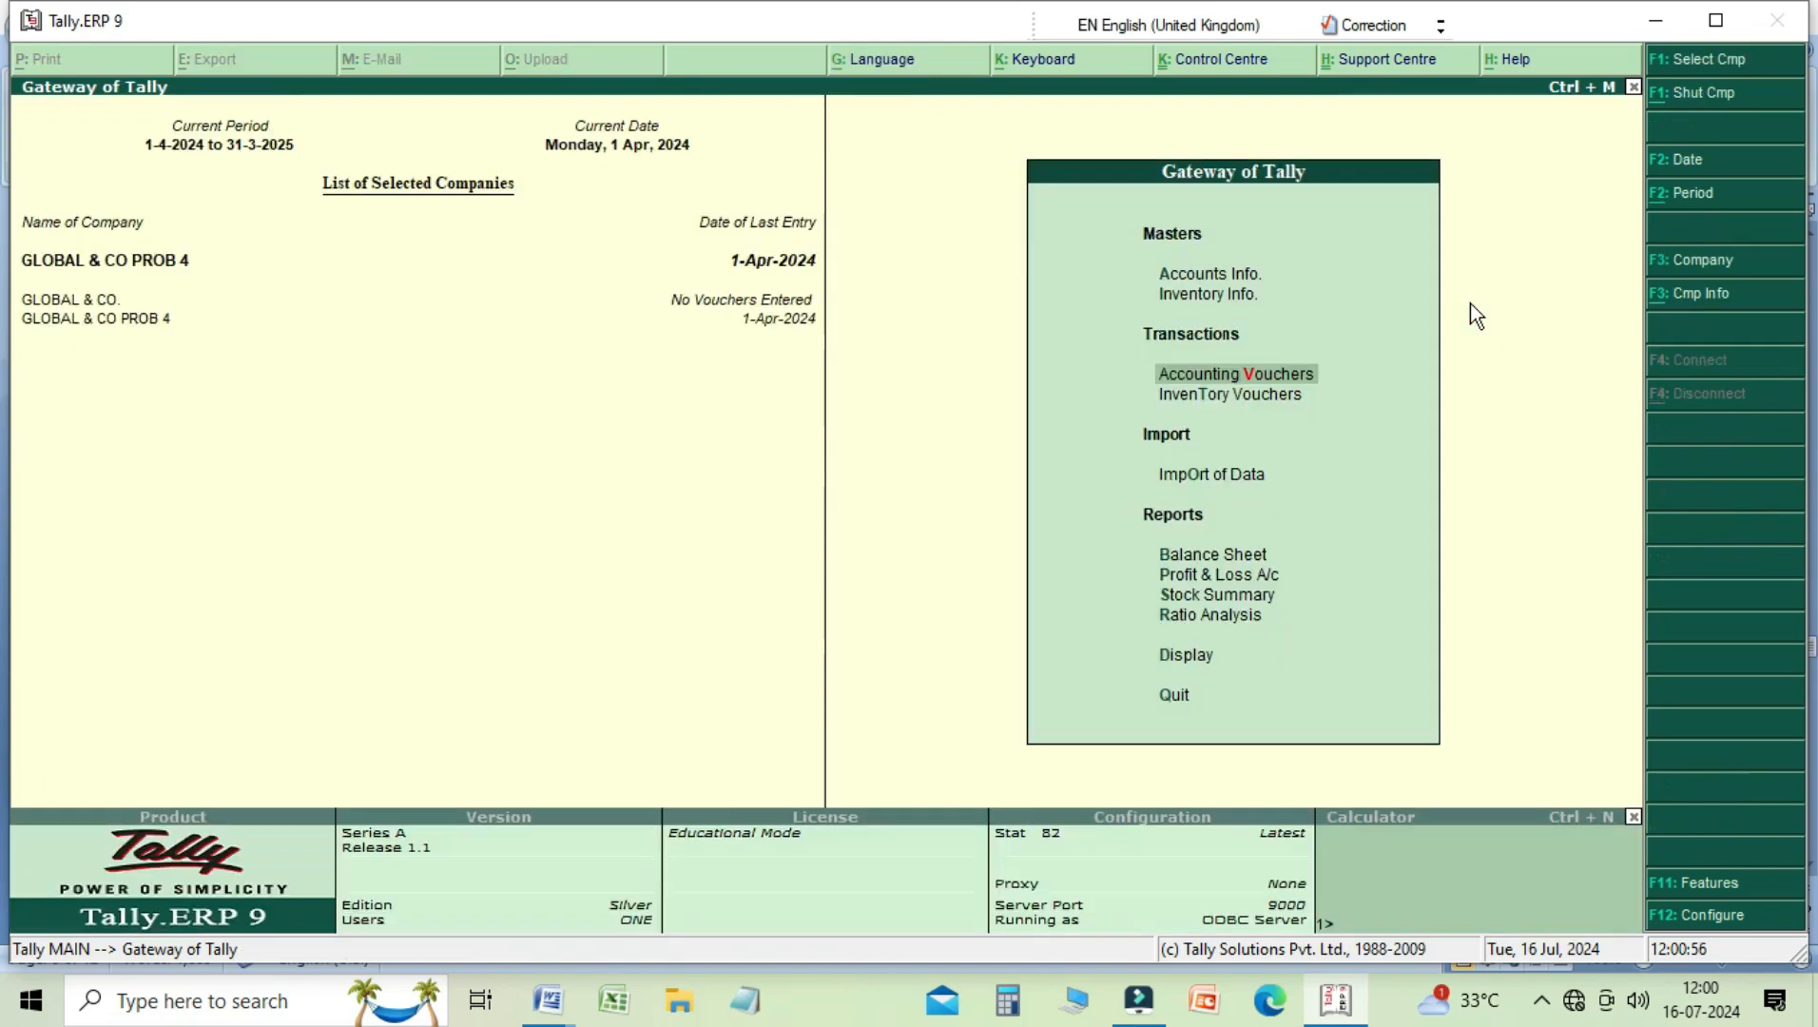
key(Return)
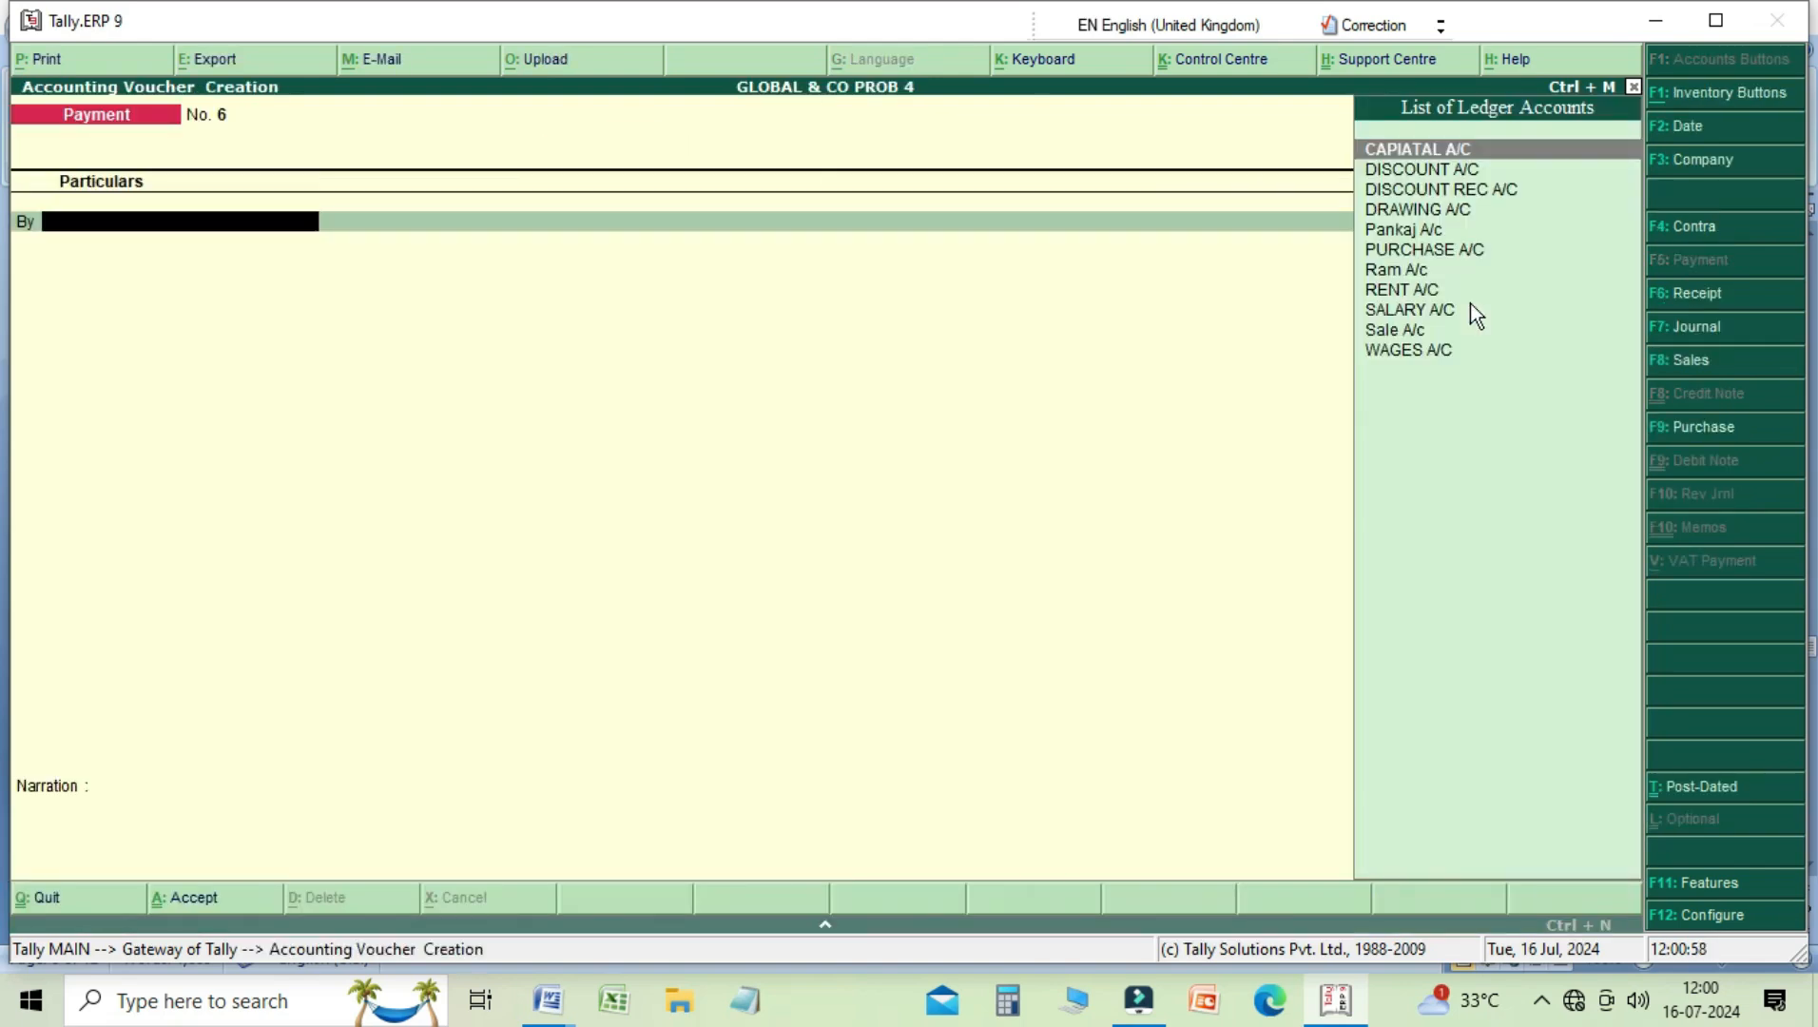
key(Page_Up)
key(Page_Up)
key(Page_Up)
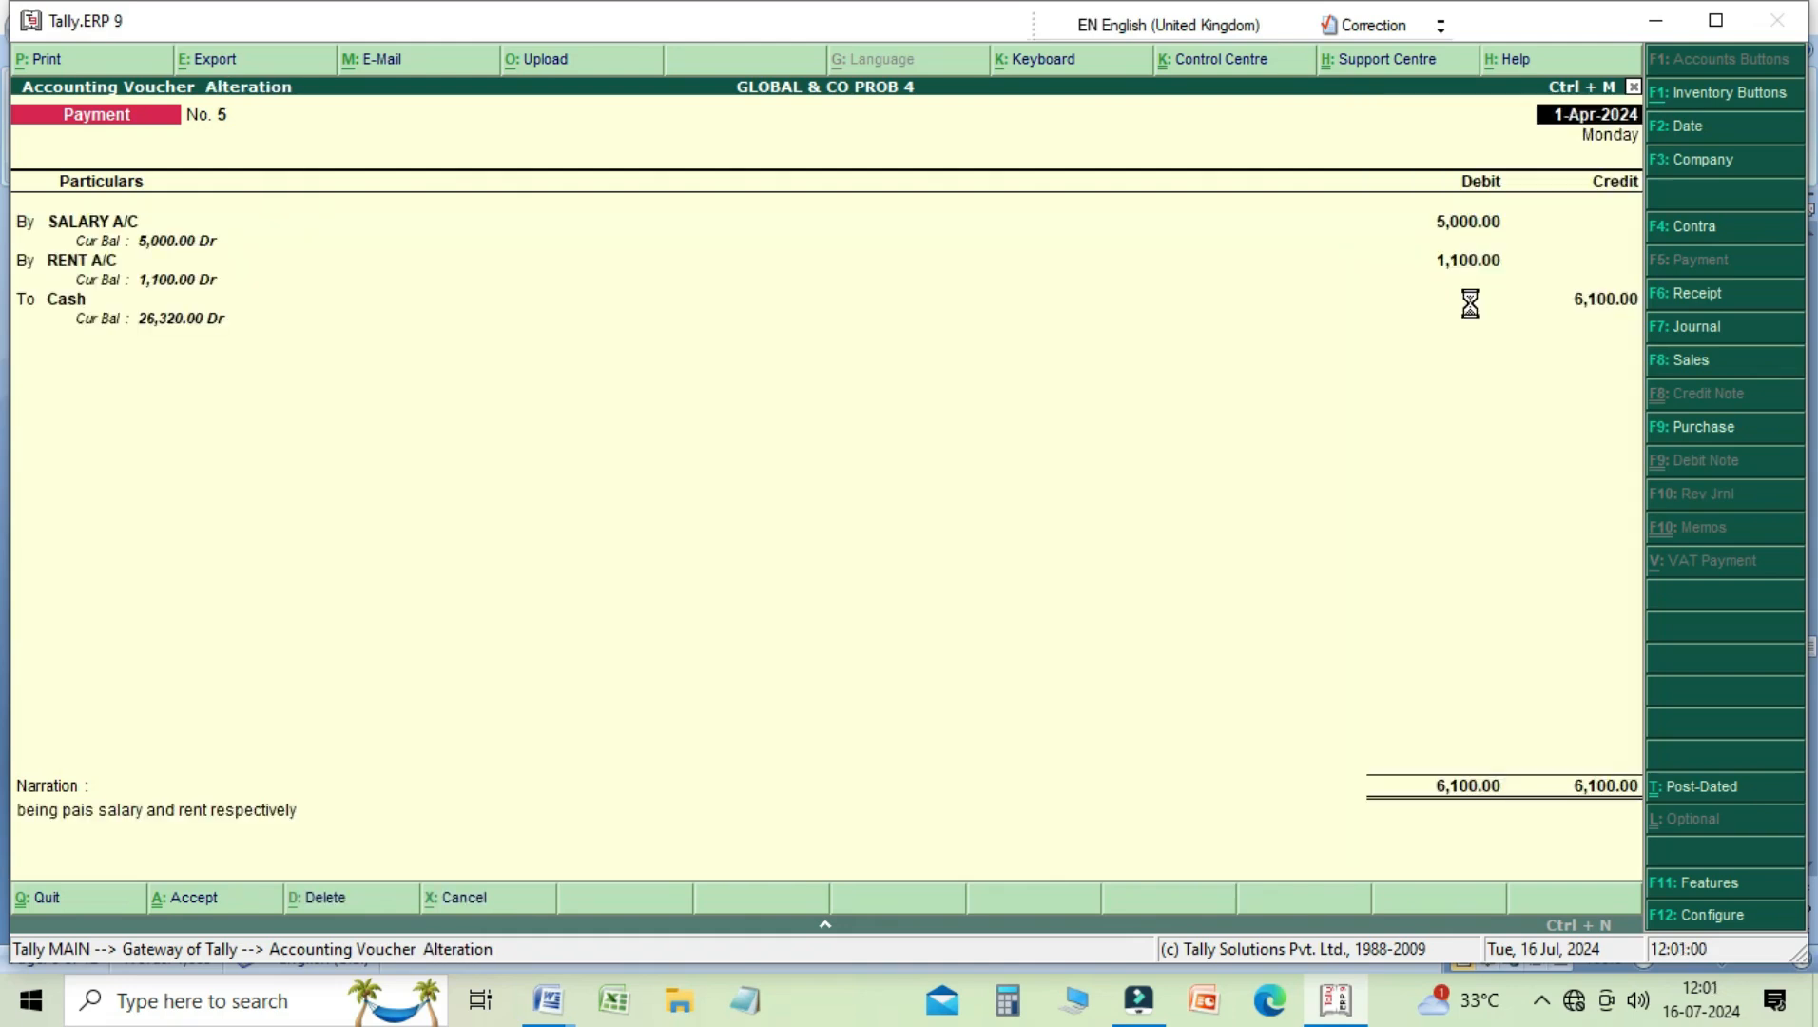
key(Page_Up)
key(Page_Up)
key(Page_Up)
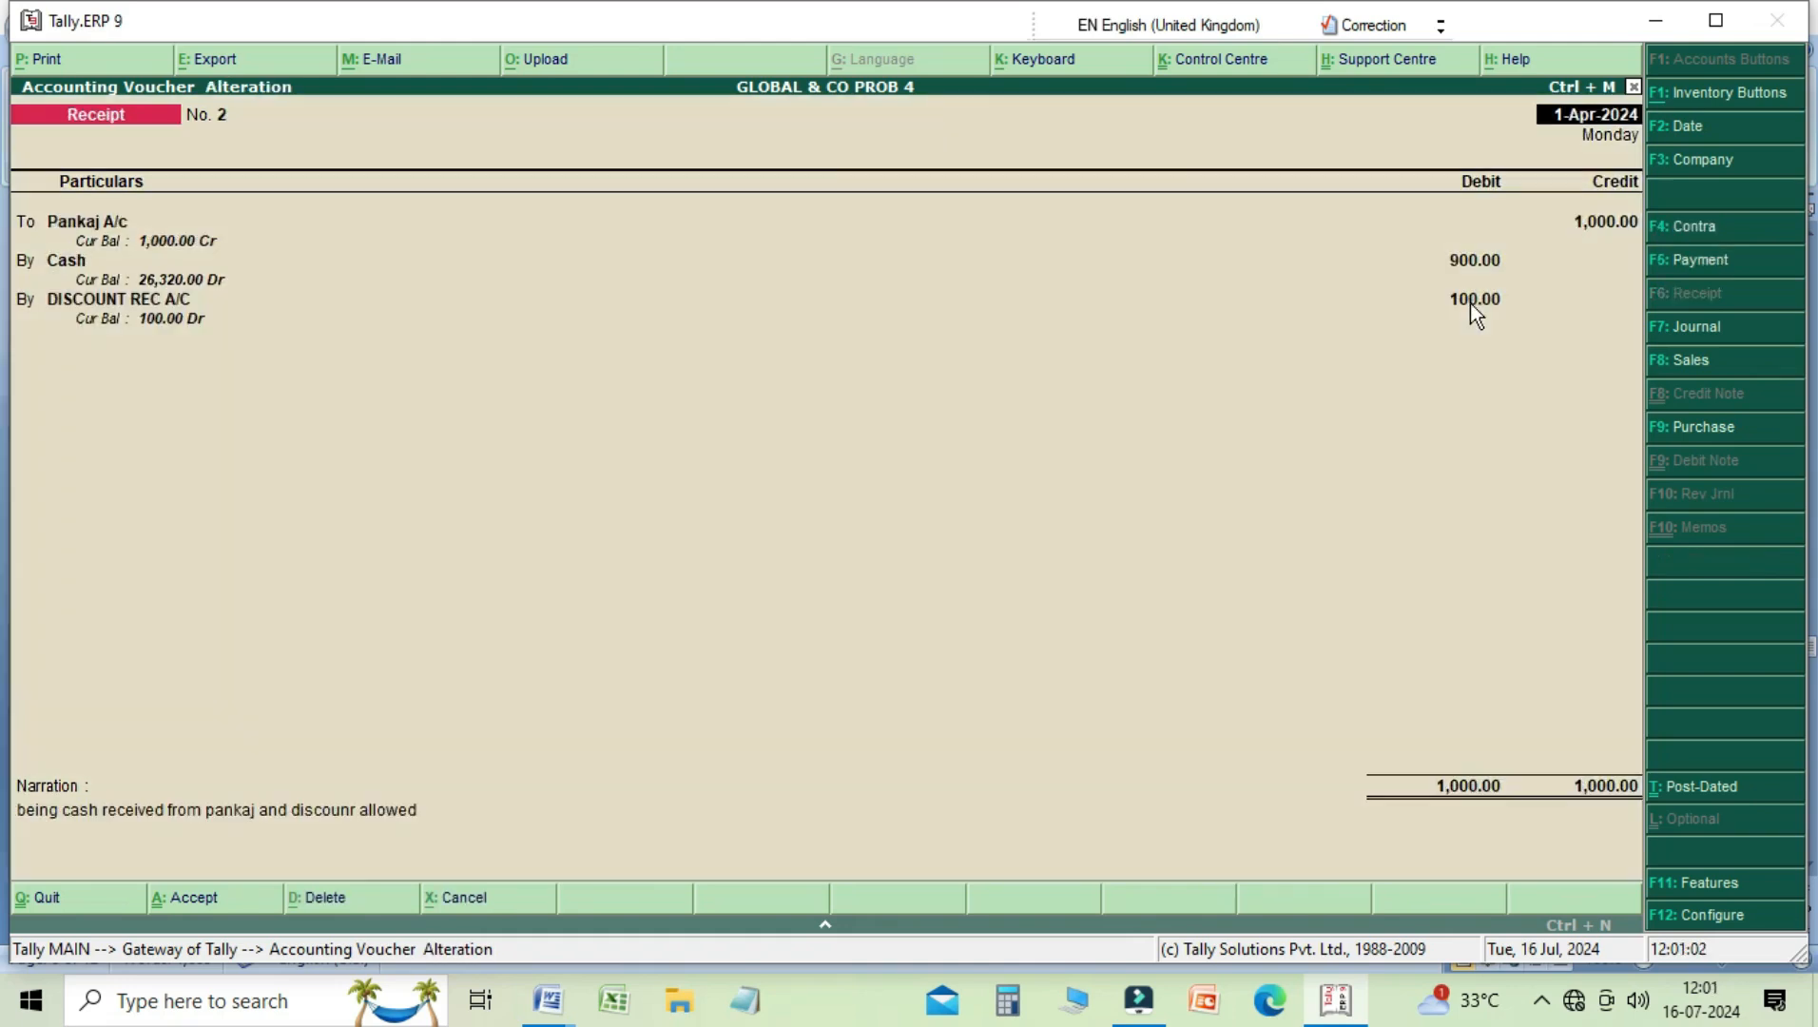
key(Page_Up)
key(Page_Up)
key(Page_Down)
key(Page_Down)
key(Page_Down)
key(alt+d)
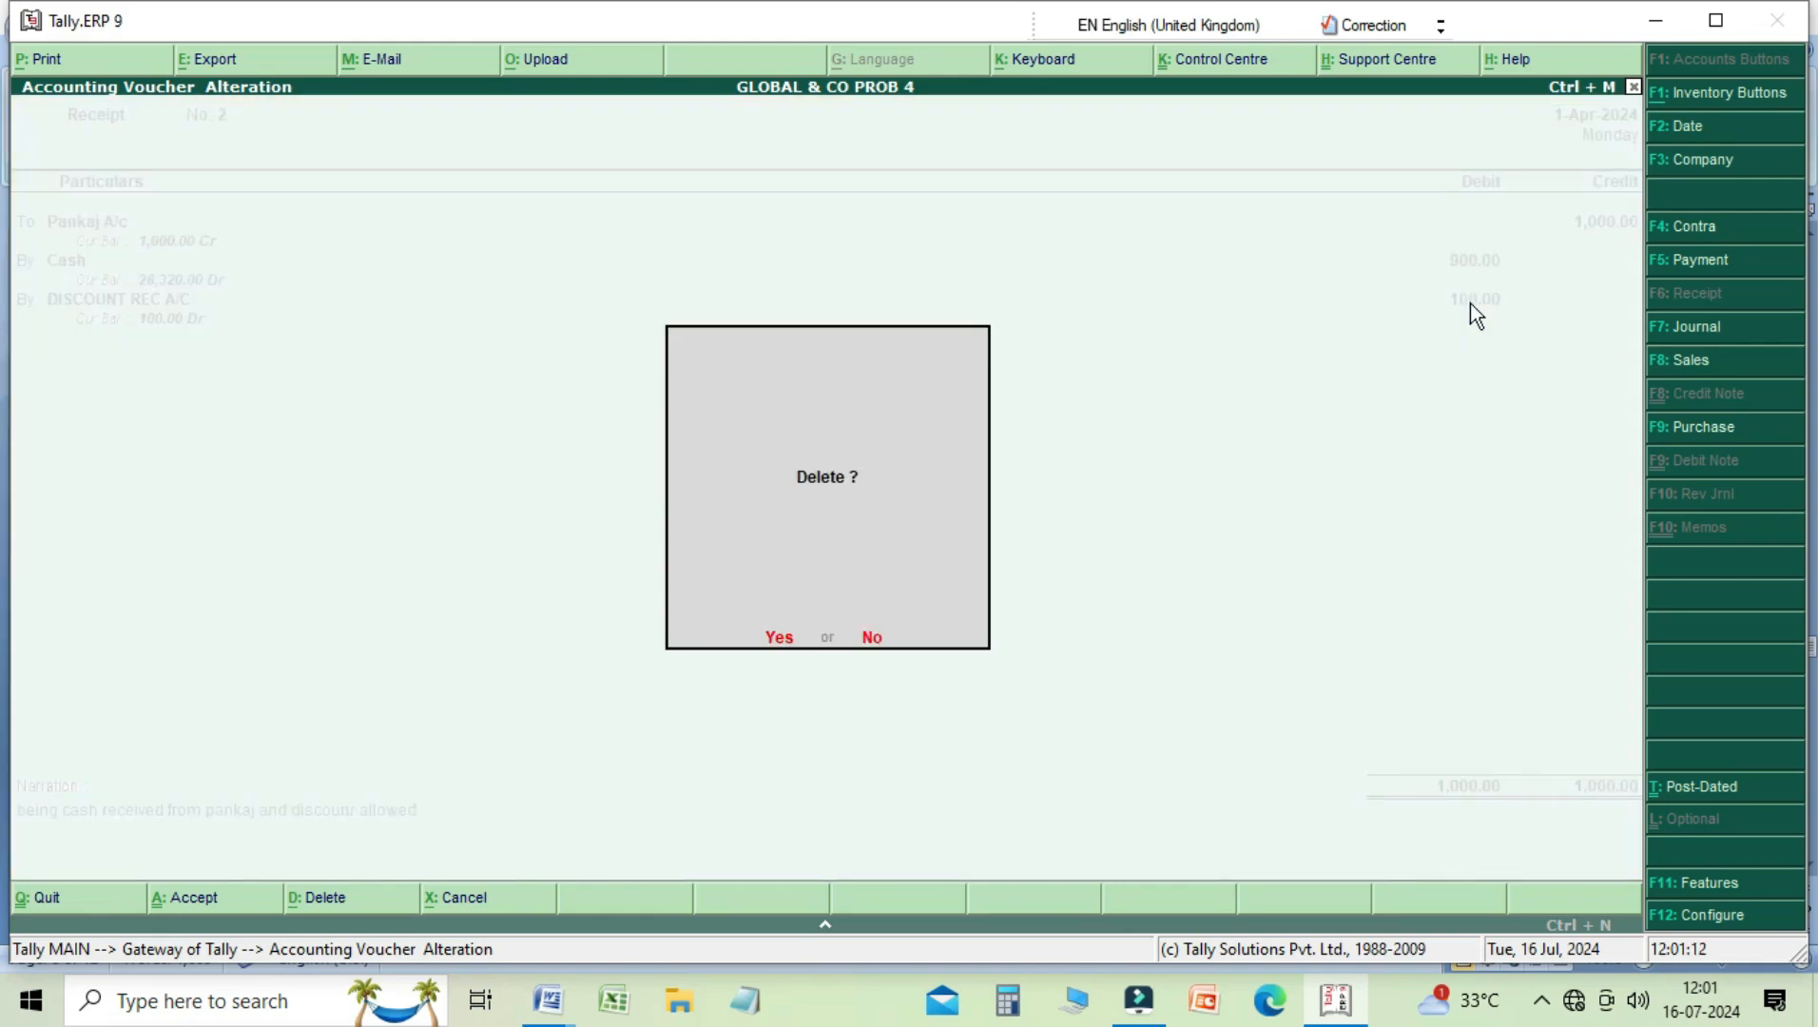
key(Escape)
key(Escape)
key(y)
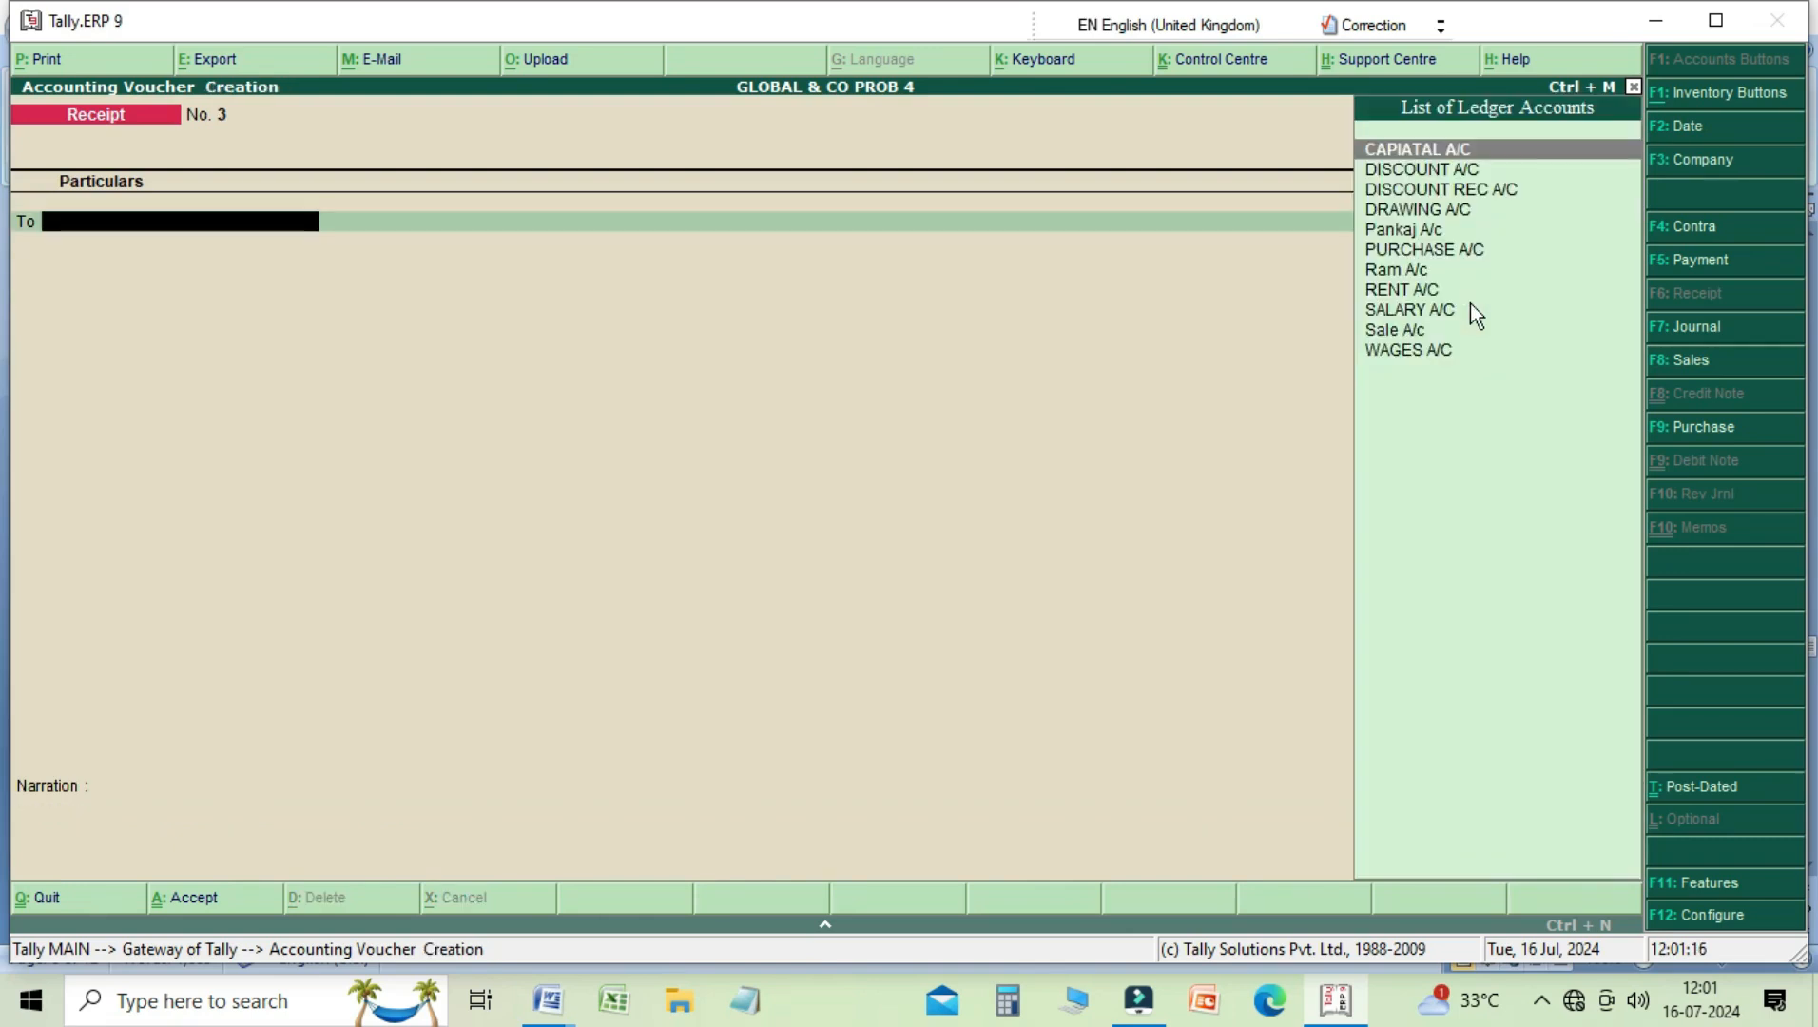